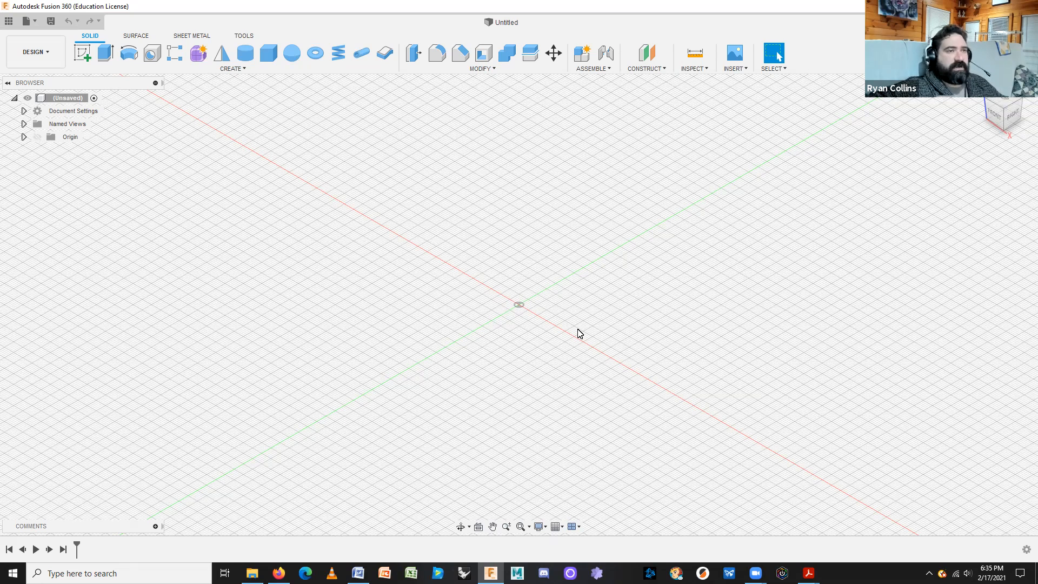
Show the data panel and switch the team dropdown to personal single-user storage.
click(9, 20)
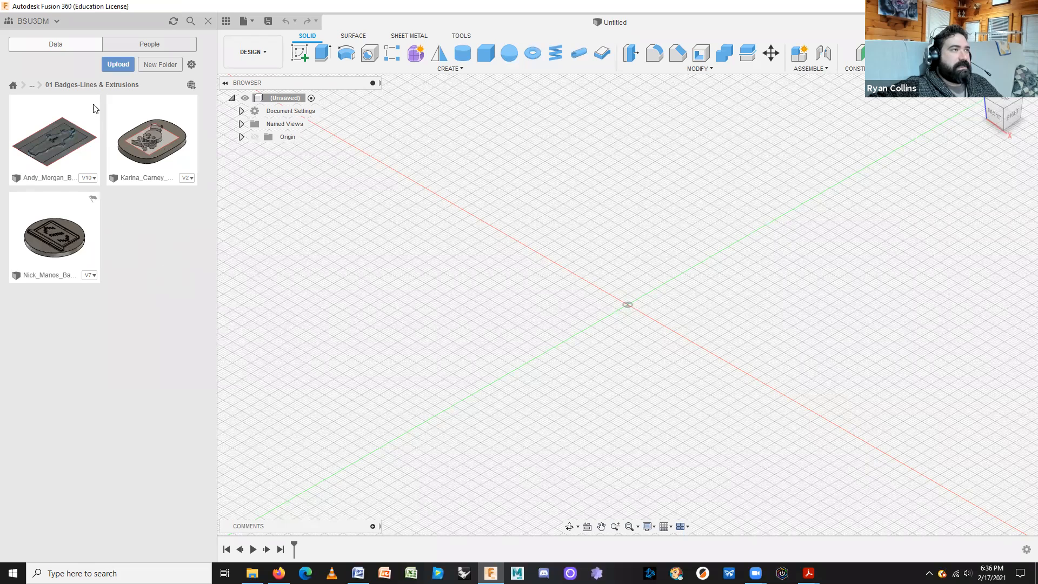
click(36, 26)
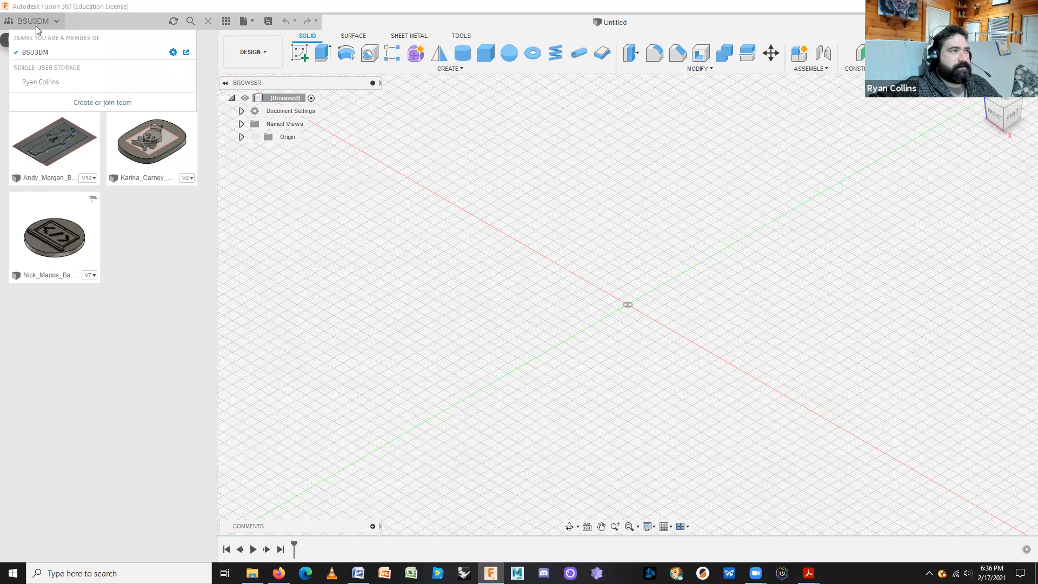
click(54, 86)
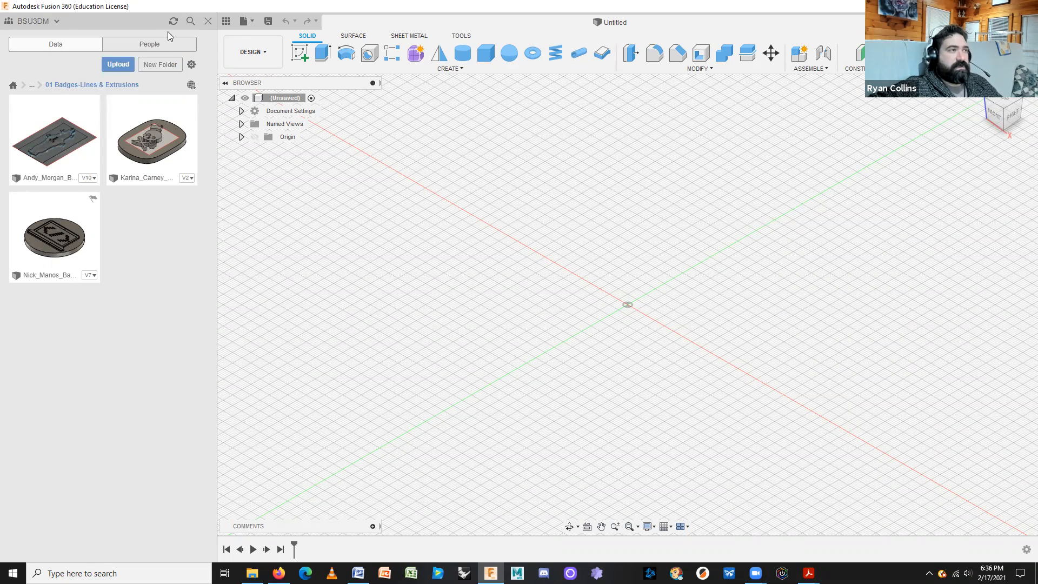
Open the Personal Works project to list designs like Comp Desk Tray and Electrical Box.
double_click(72, 67)
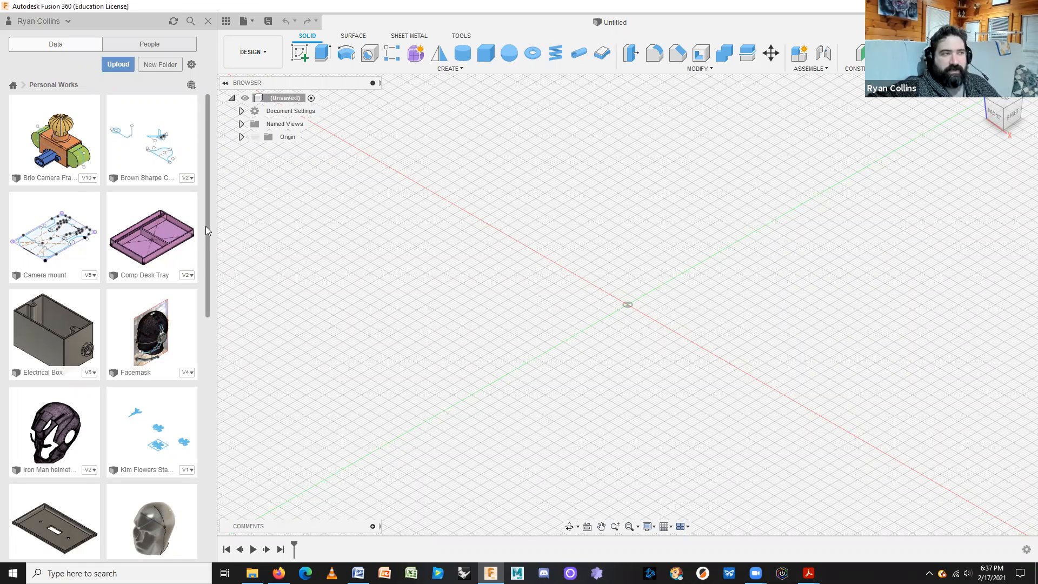
Open the Comp Desk Tray v2 design and close the data panel.
double_click(184, 244)
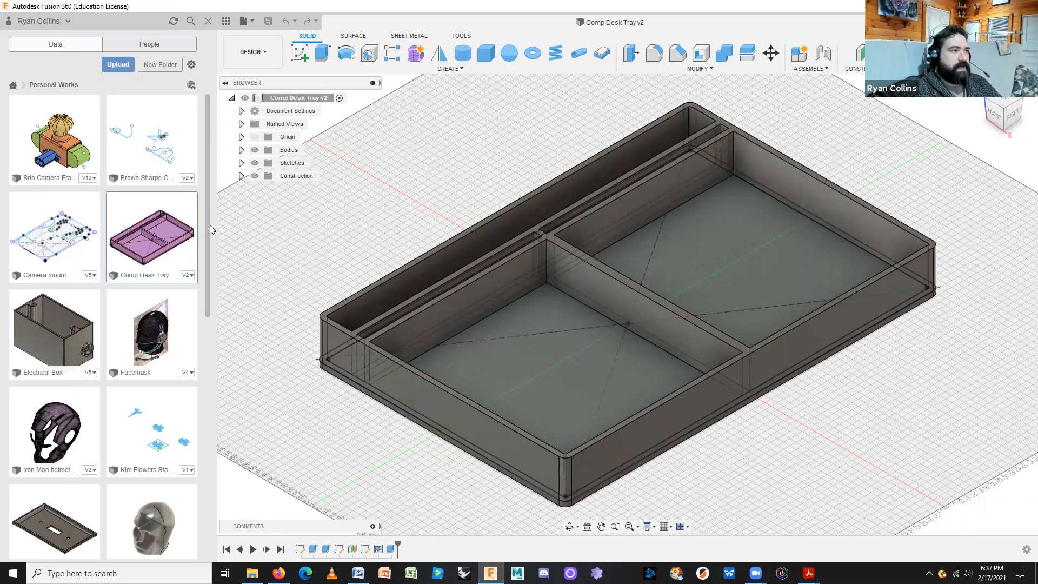
right_click(164, 245)
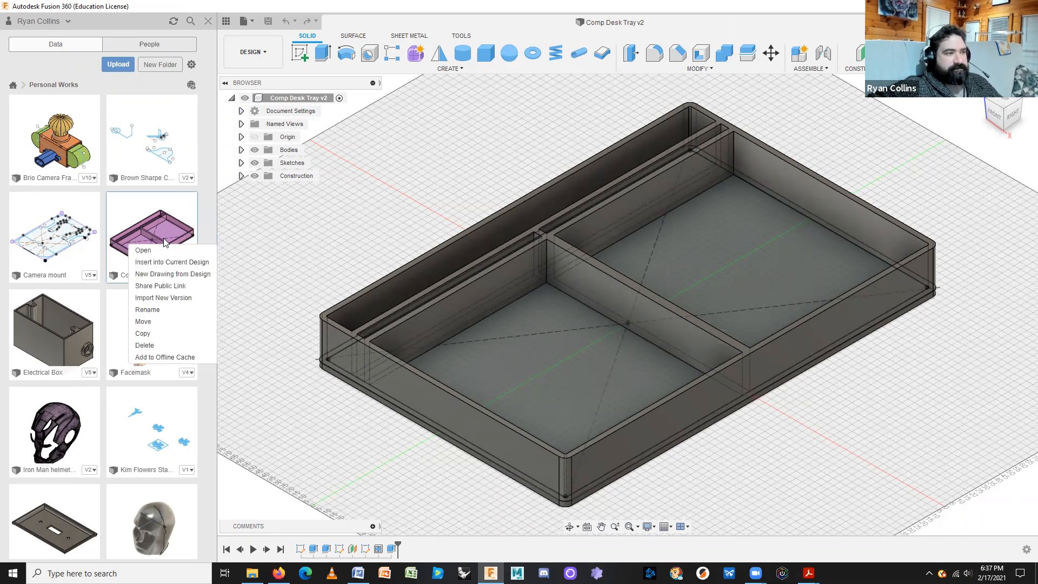
click(275, 238)
click(207, 21)
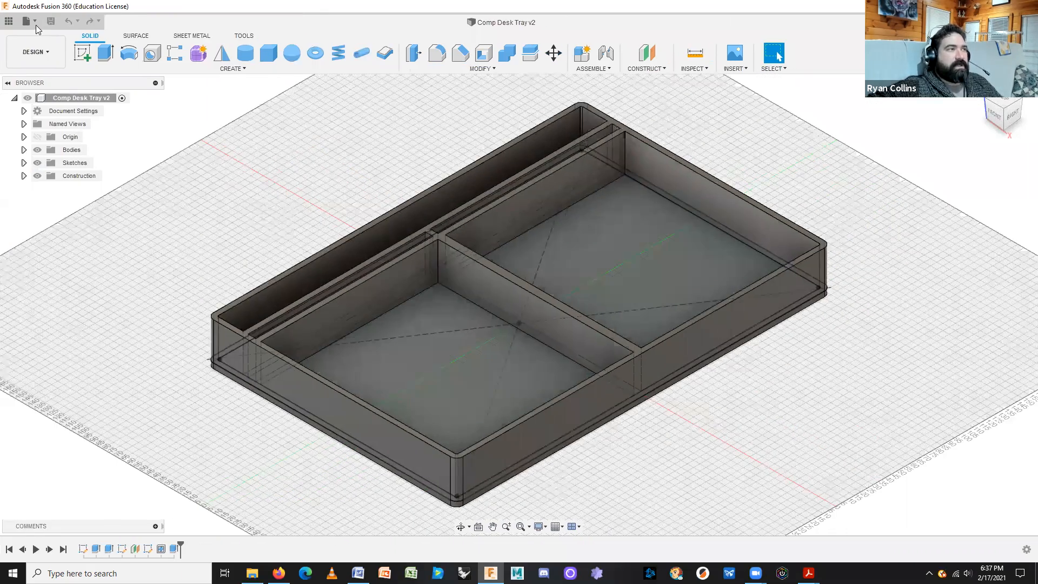
click(8, 21)
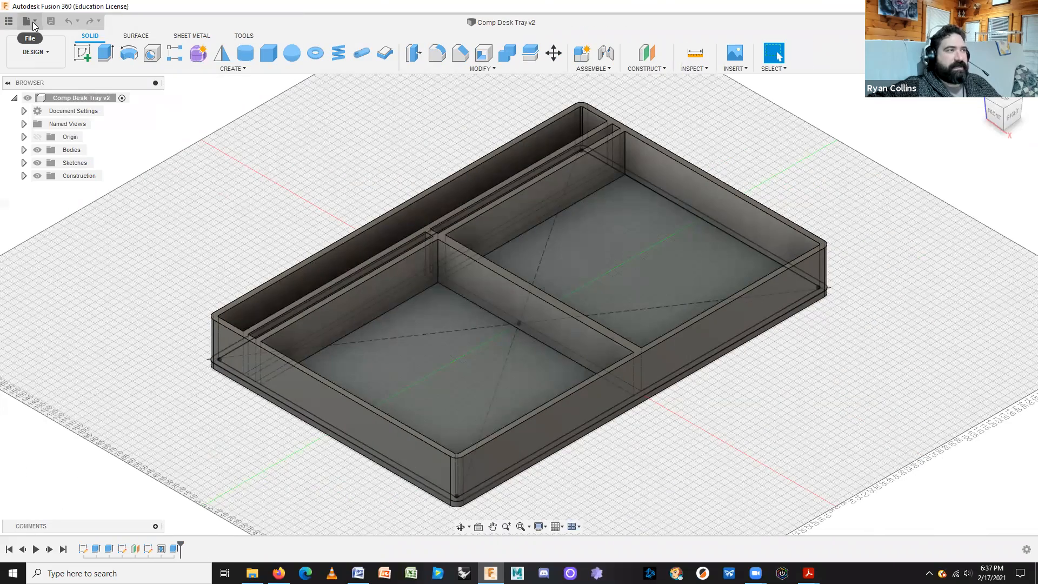
click(32, 22)
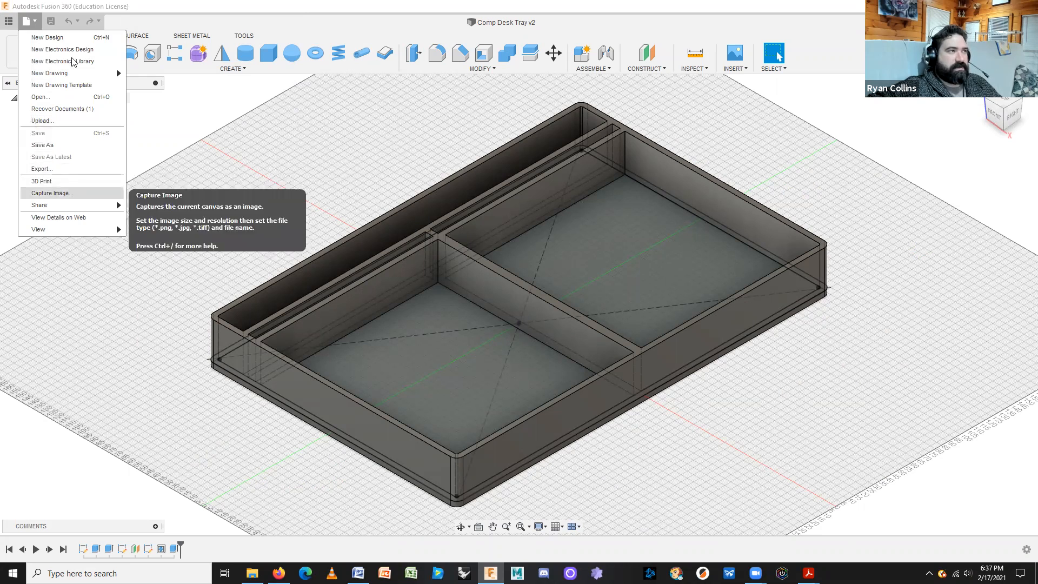
click(65, 145)
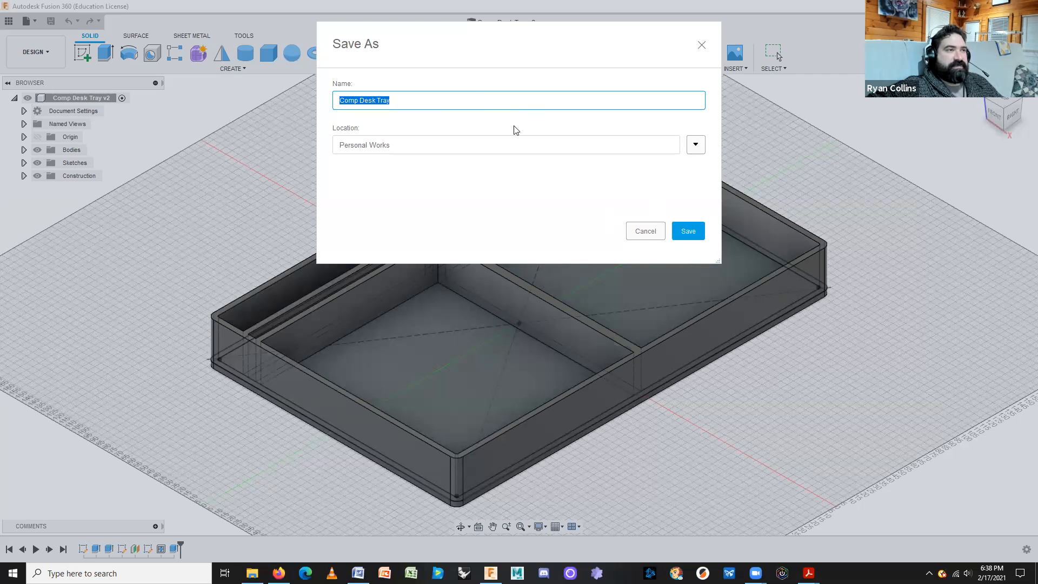
click(644, 234)
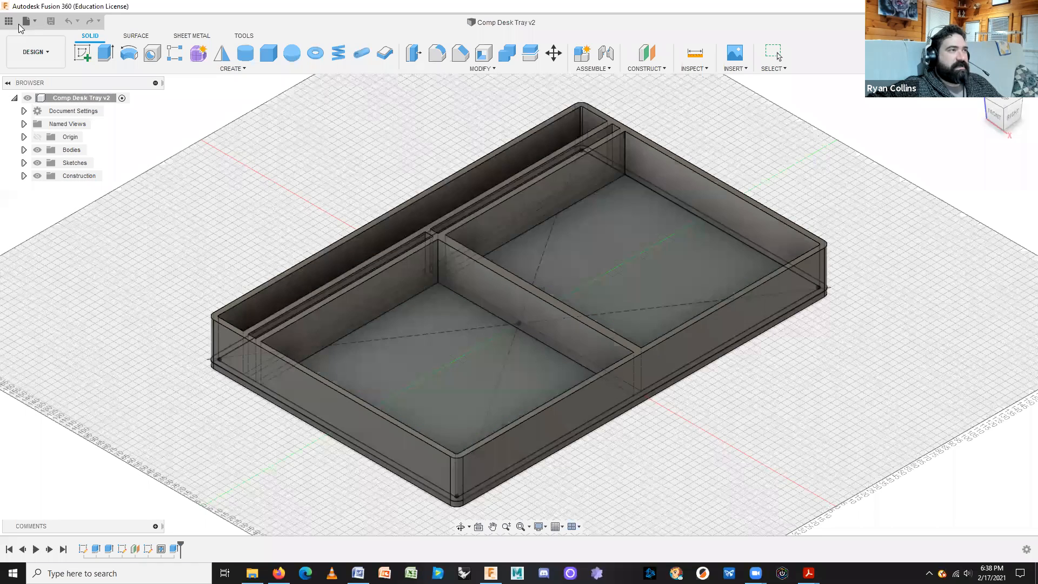
Export Comp Desk Tray v2 as a Fusion 360 Archive (*.f3d) to the existing location.
click(24, 24)
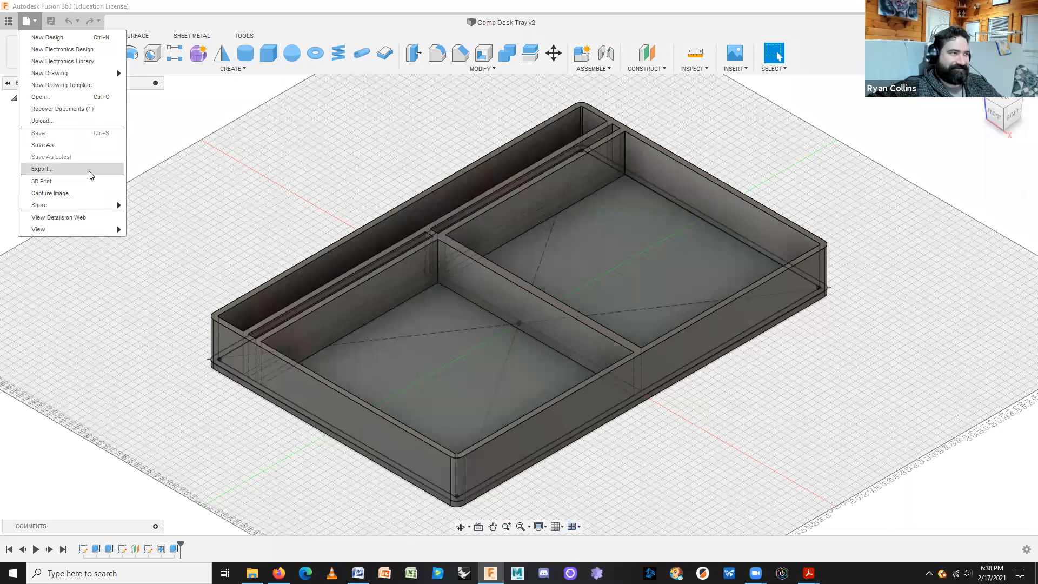
click(42, 169)
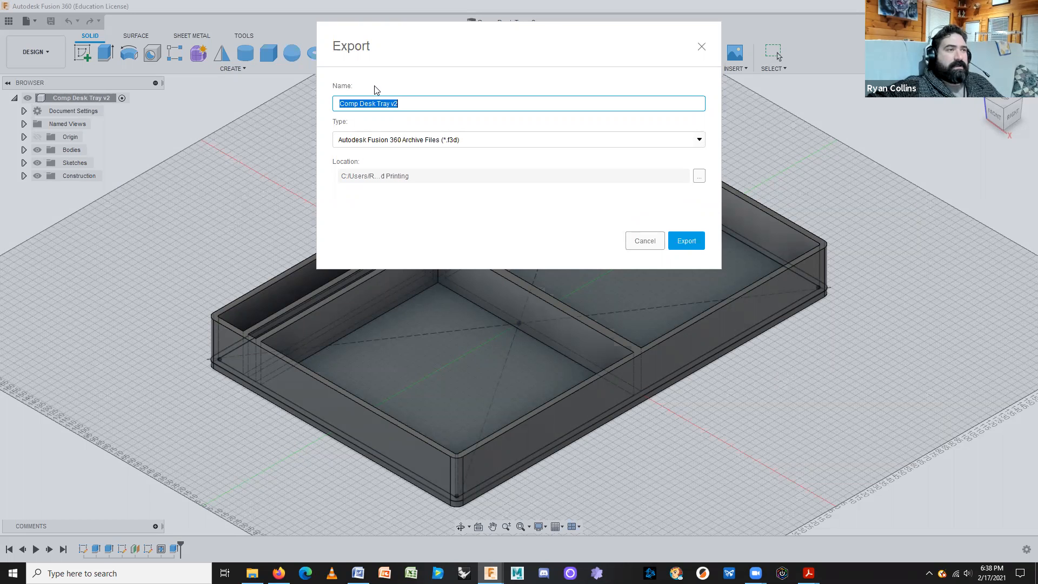
click(701, 140)
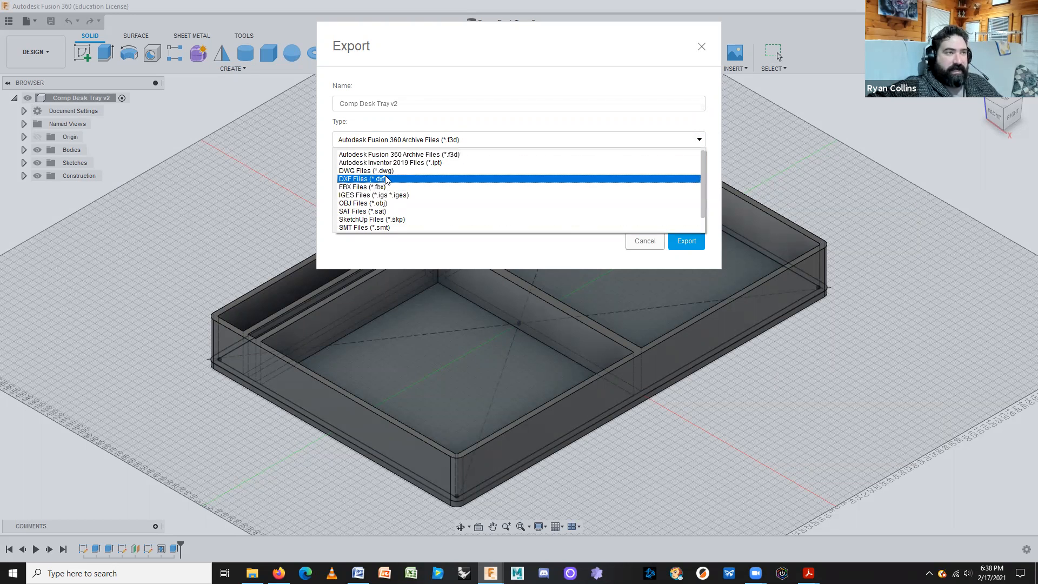
click(417, 122)
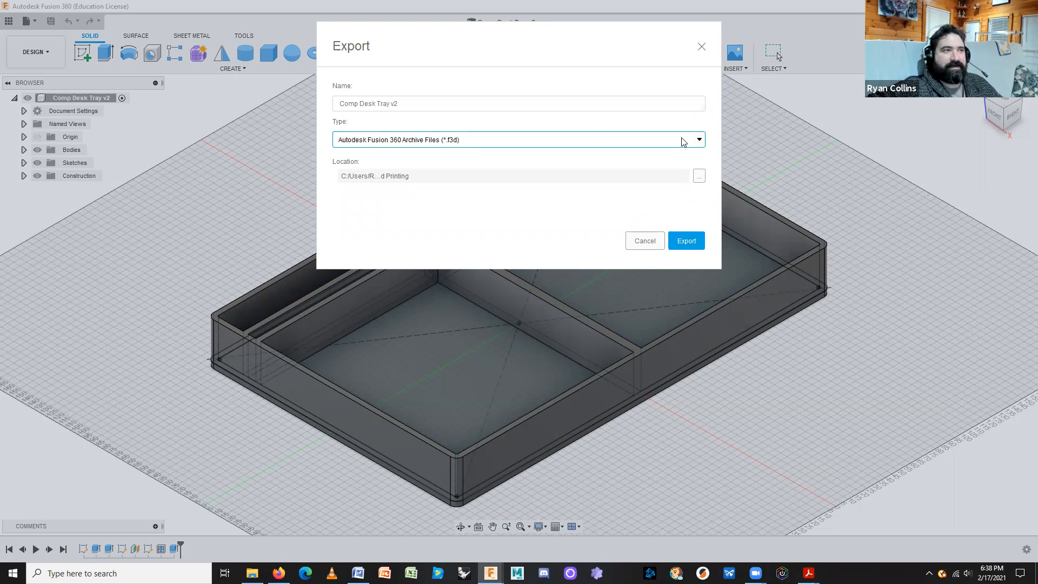
click(705, 141)
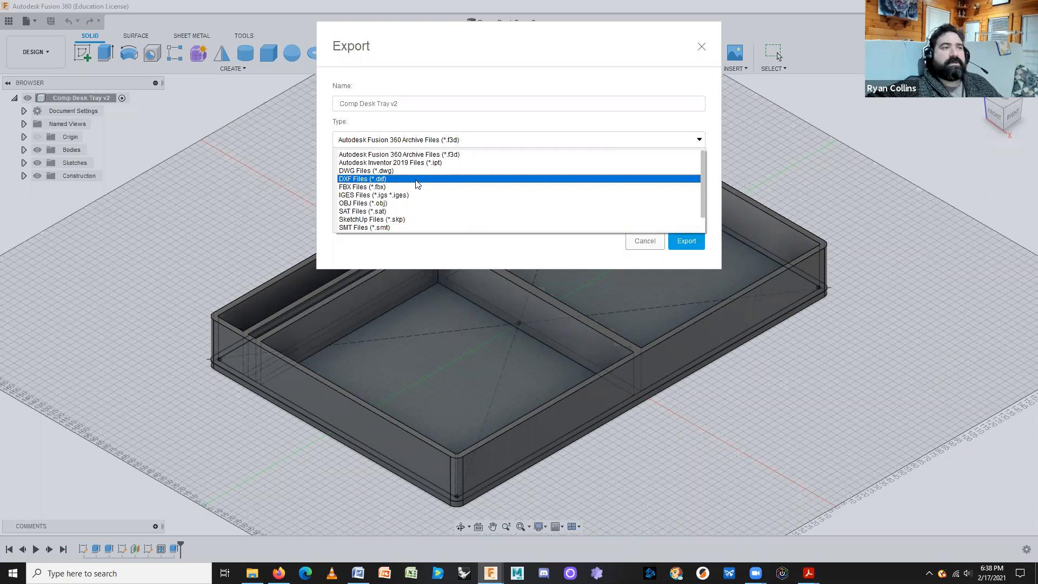
click(532, 135)
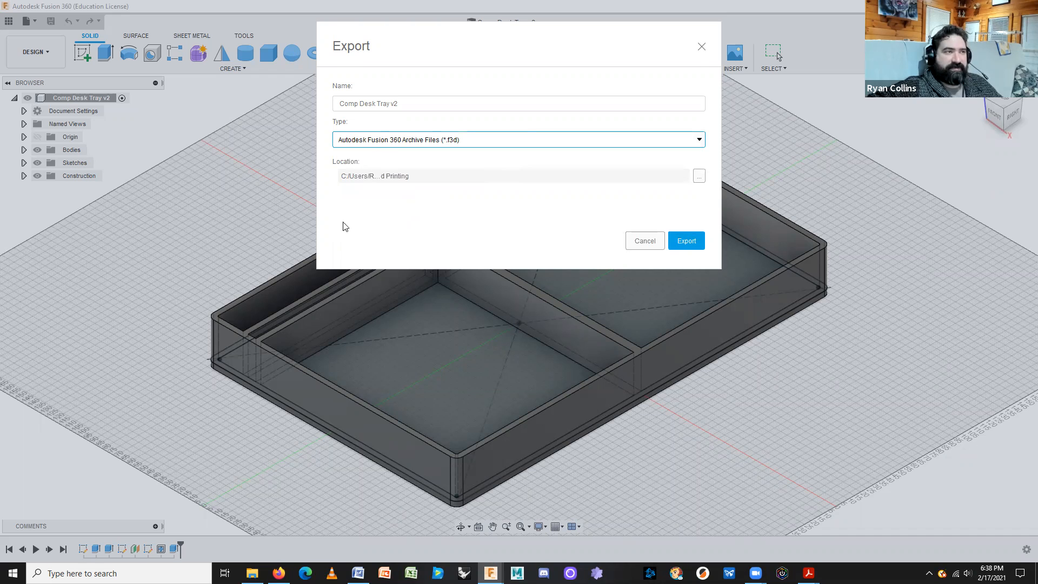
click(699, 177)
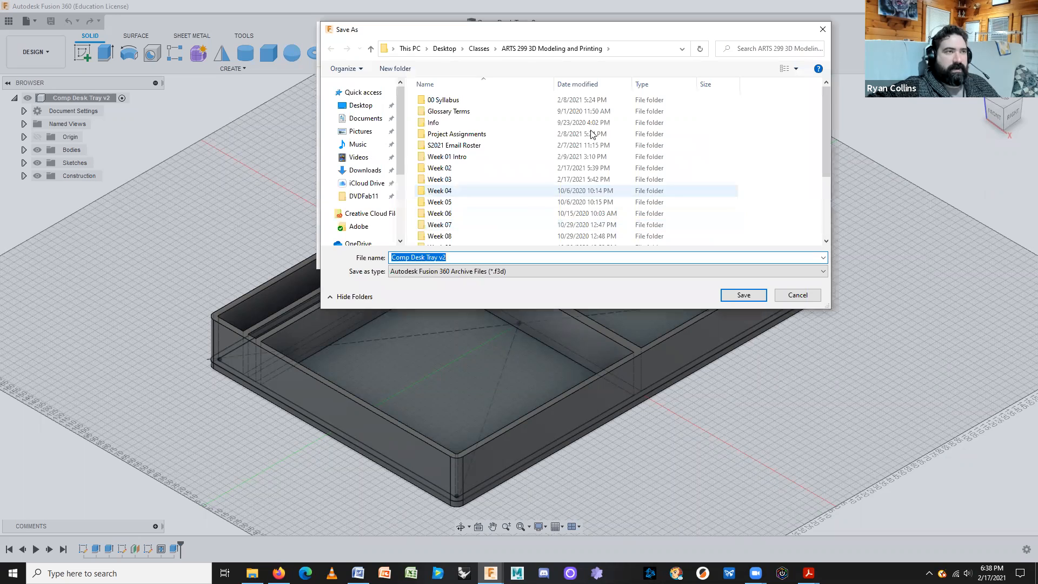
click(798, 295)
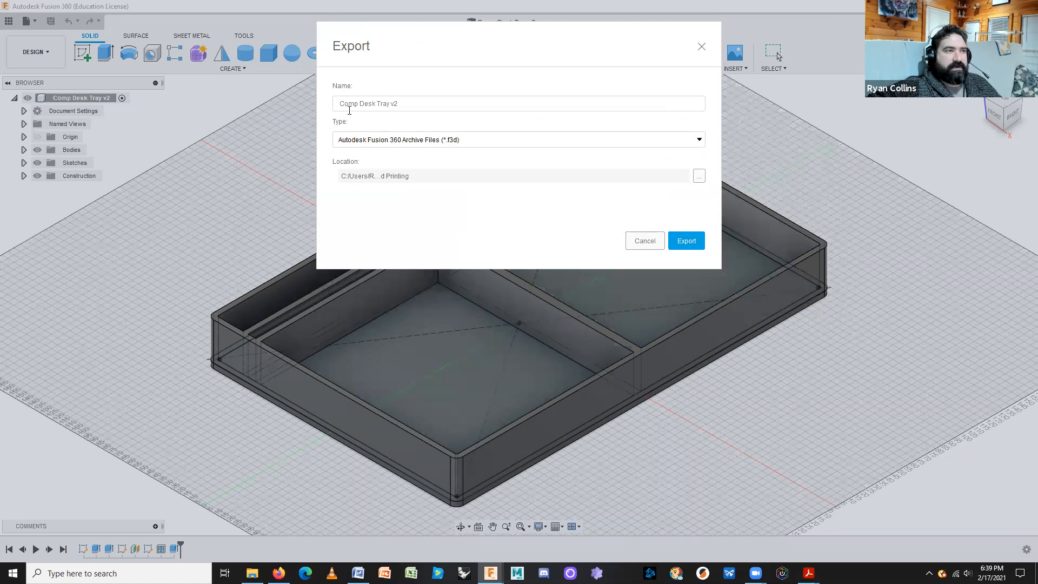
click(686, 242)
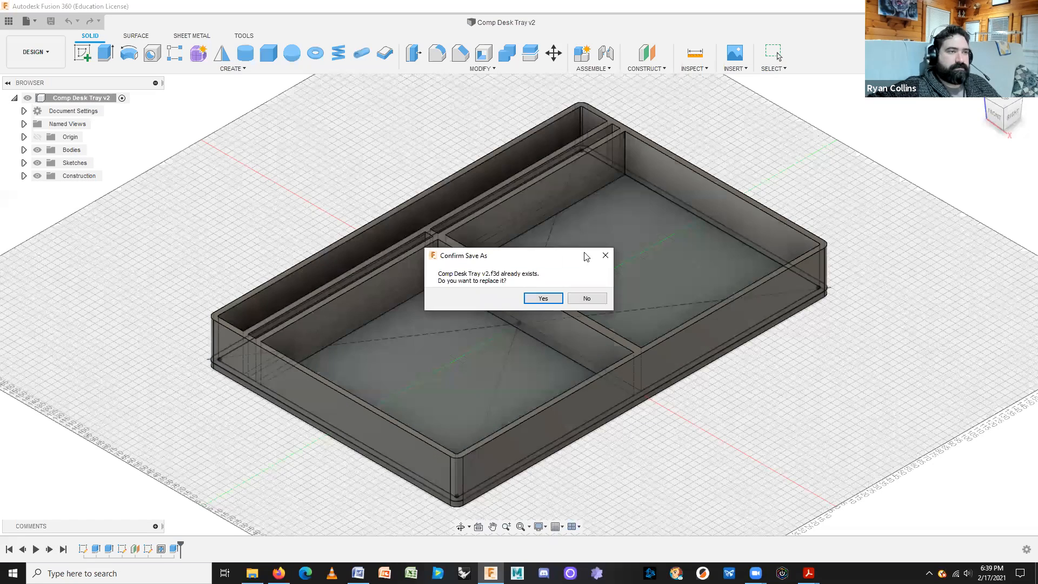
Replace the existing Comp Desk Tray v2.f3d and verify it in File Explorer.
click(542, 299)
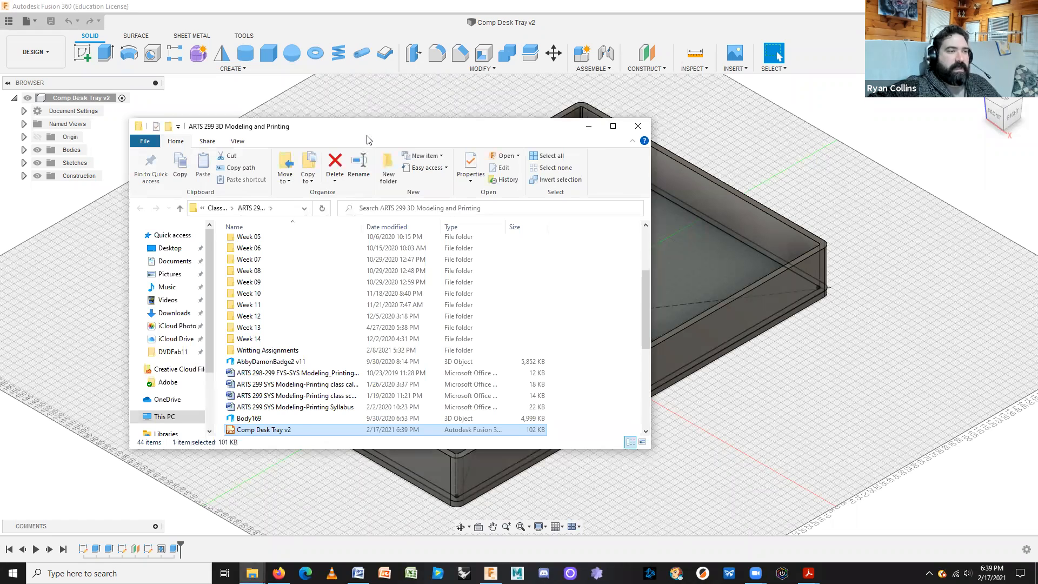
drag(367, 136, 551, 144)
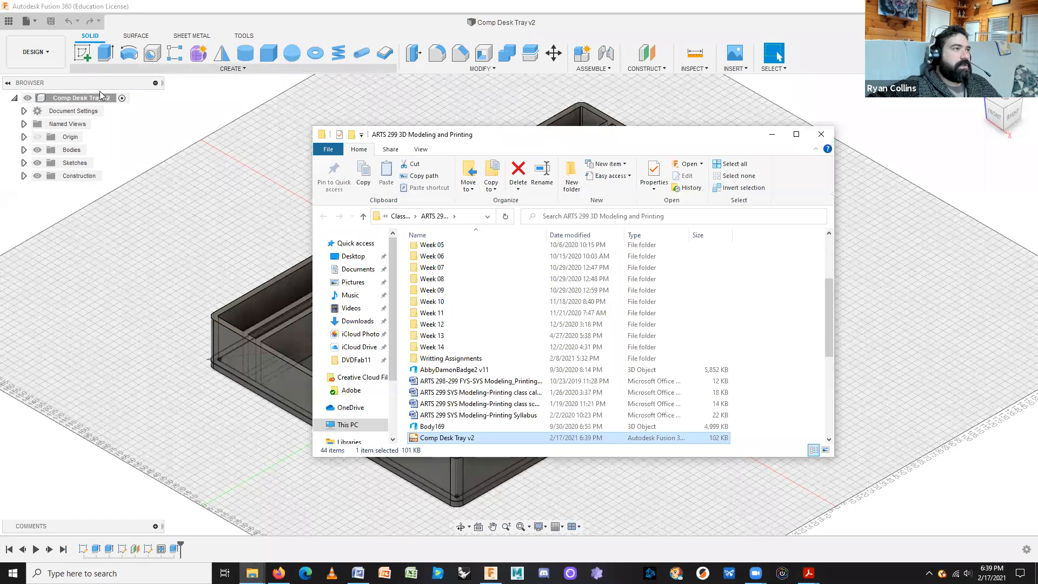
click(200, 203)
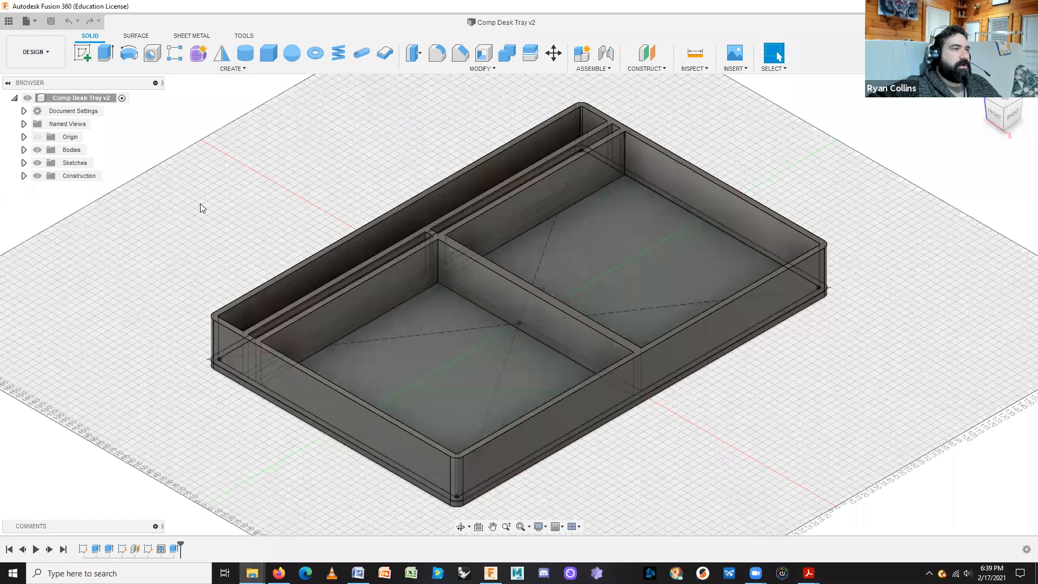
click(8, 22)
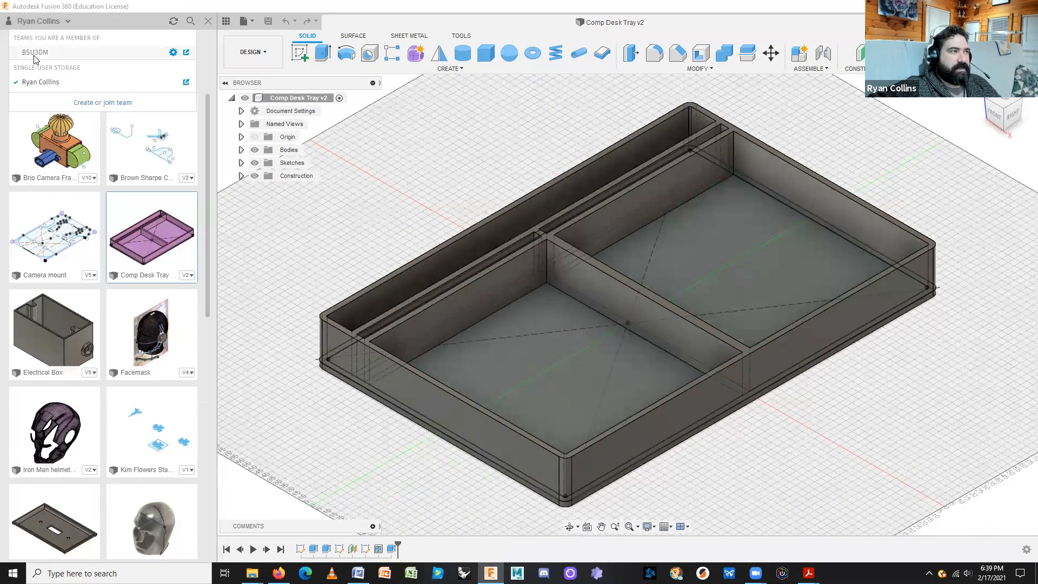
Switch back to the BSU3DM team and open the 01 Badges-Lines & Extrusions folder.
click(33, 55)
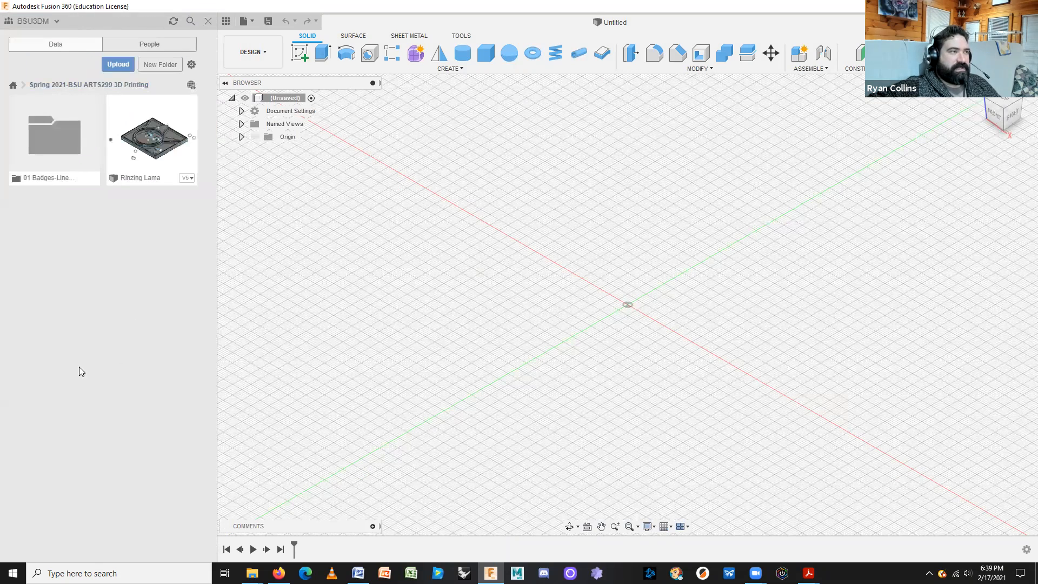
click(38, 131)
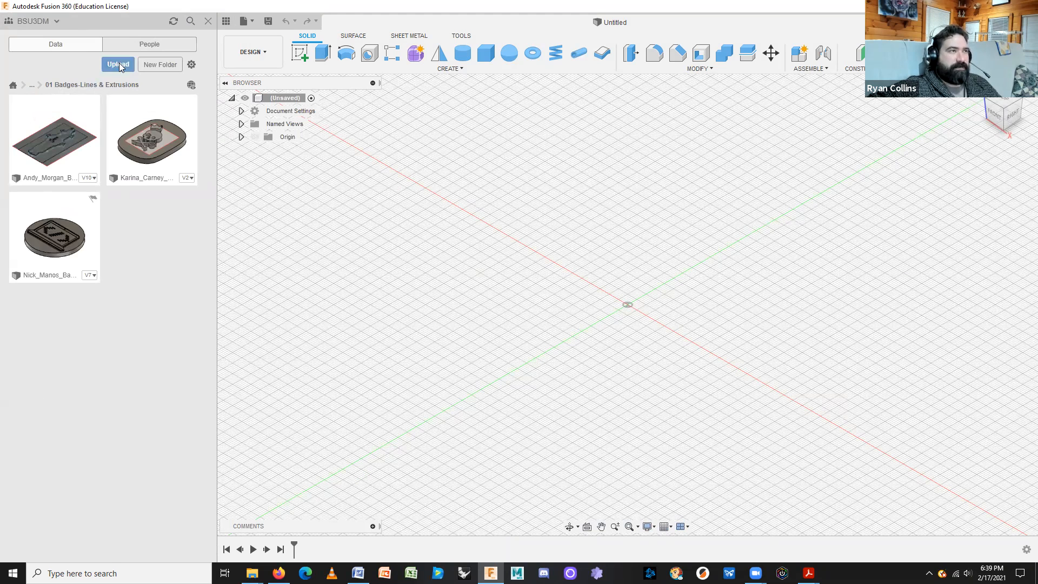
click(250, 21)
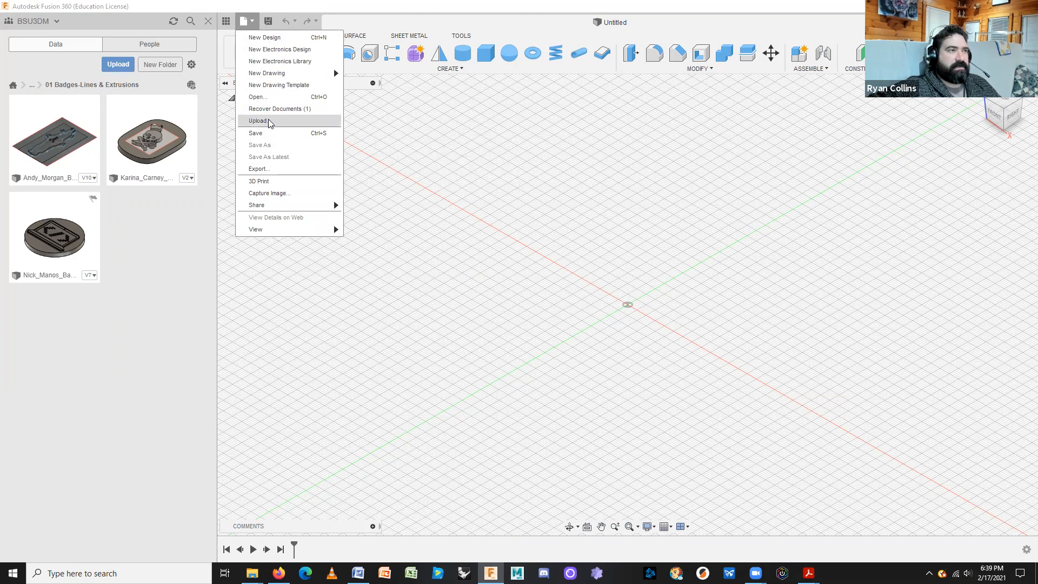
click(124, 70)
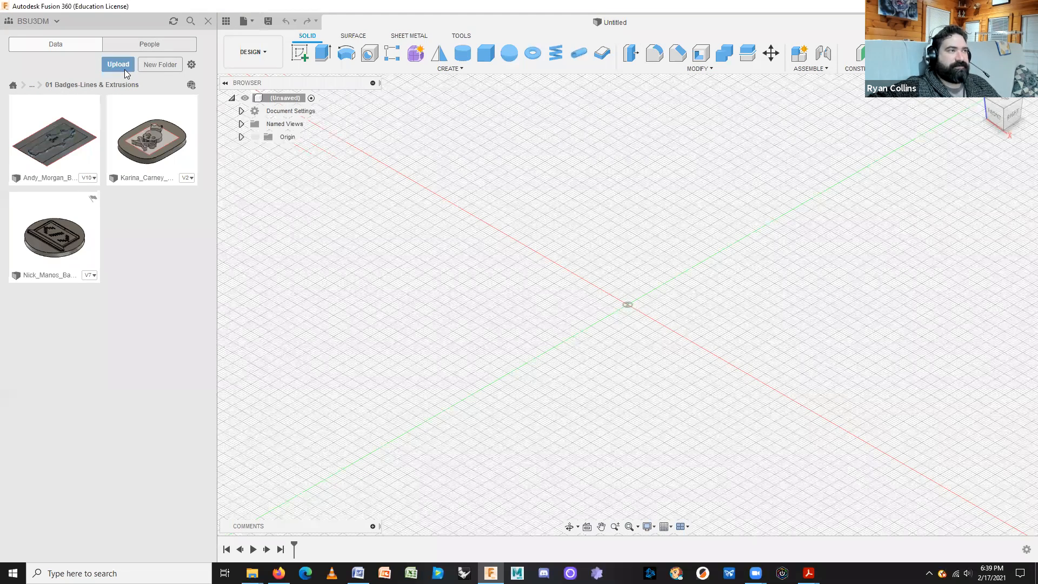
Upload Comp Desk Tray v2.f3d from the ARTS 299 folder into 01 Badges-Lines & Extrusions.
click(124, 69)
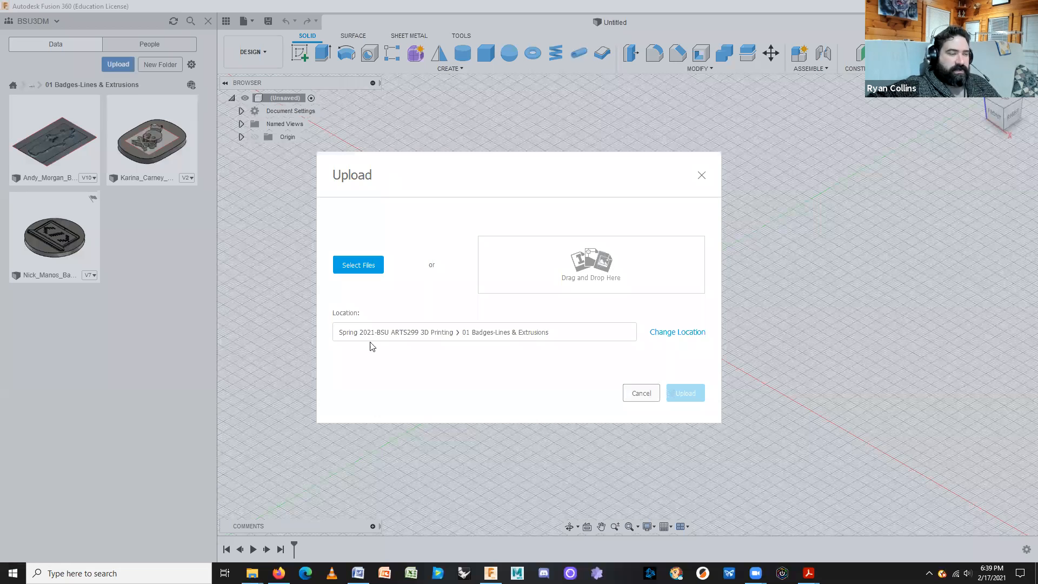
mouse_move(252, 573)
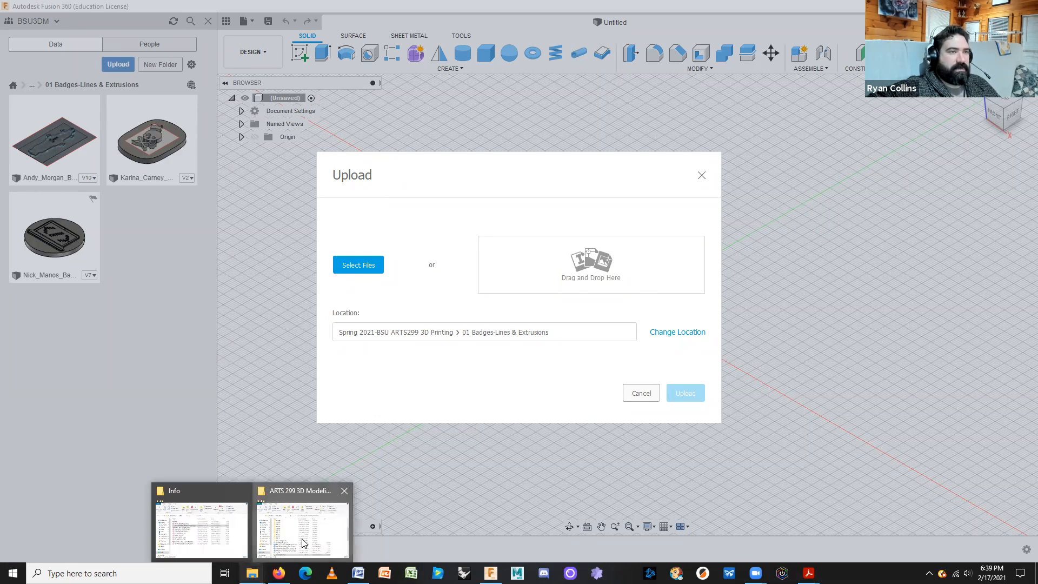
click(303, 542)
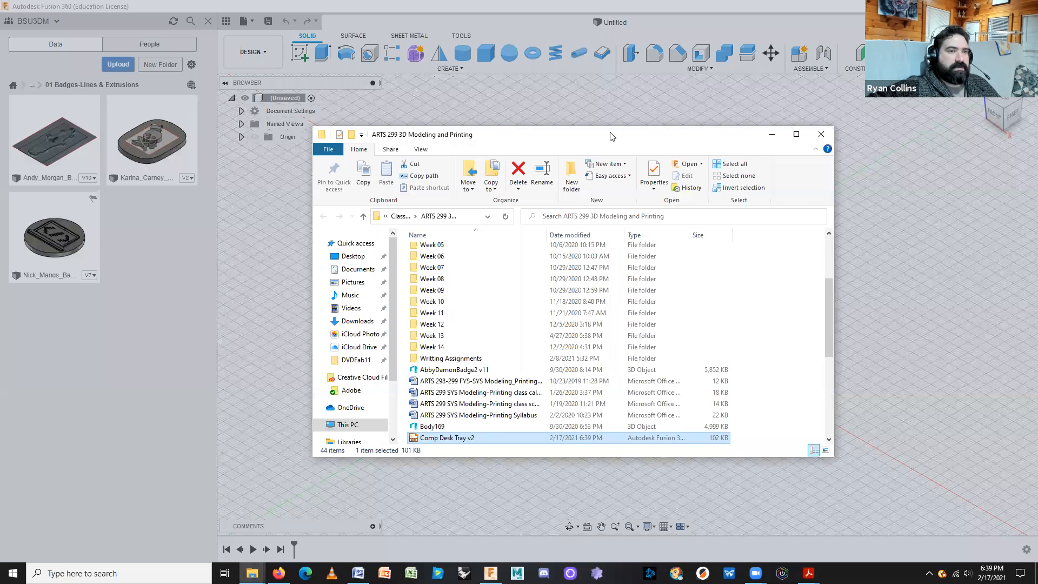
drag(610, 136, 835, 60)
drag(660, 364, 493, 260)
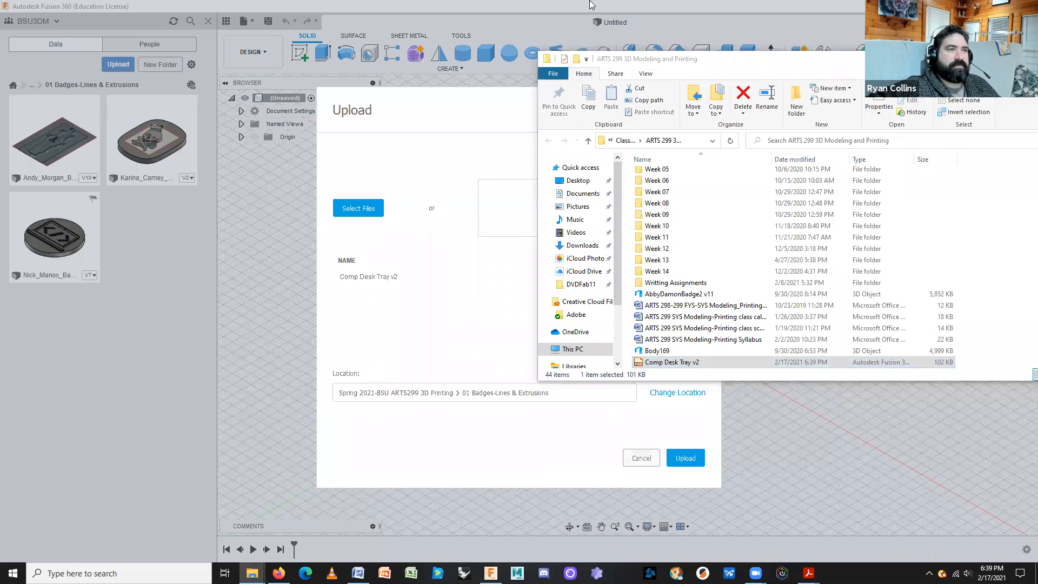
click(469, 120)
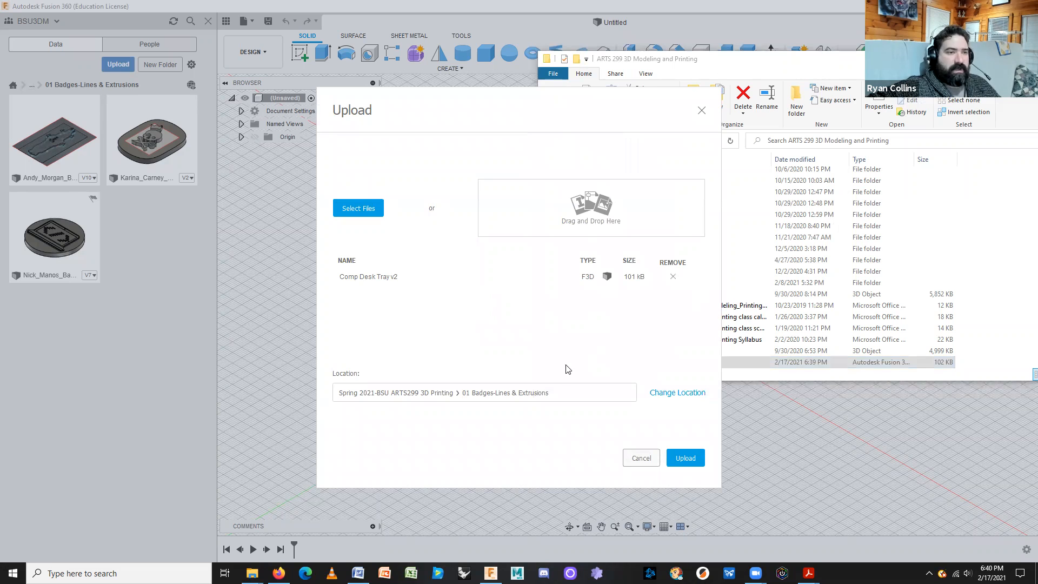
click(850, 52)
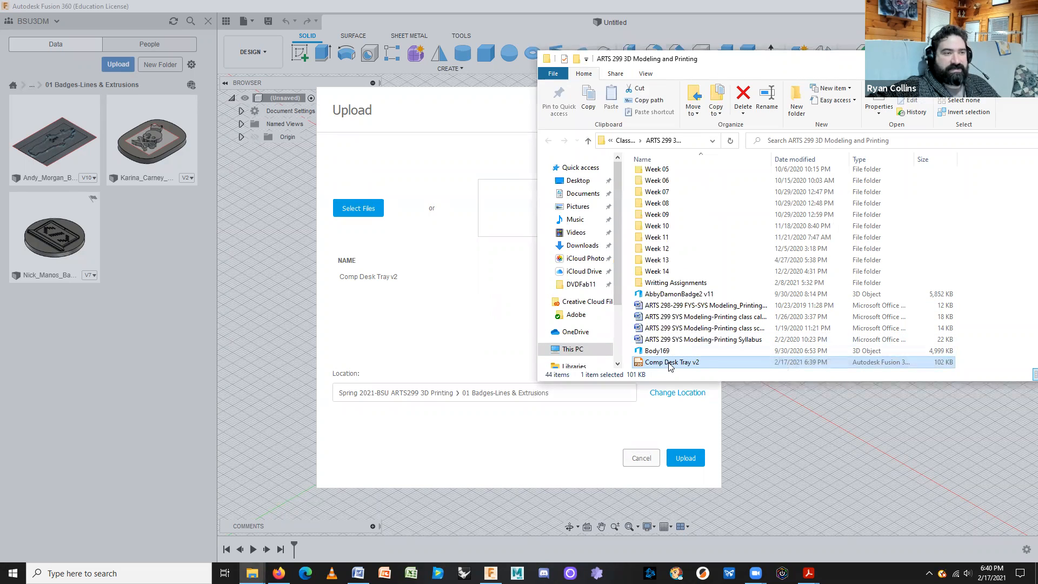
click(428, 320)
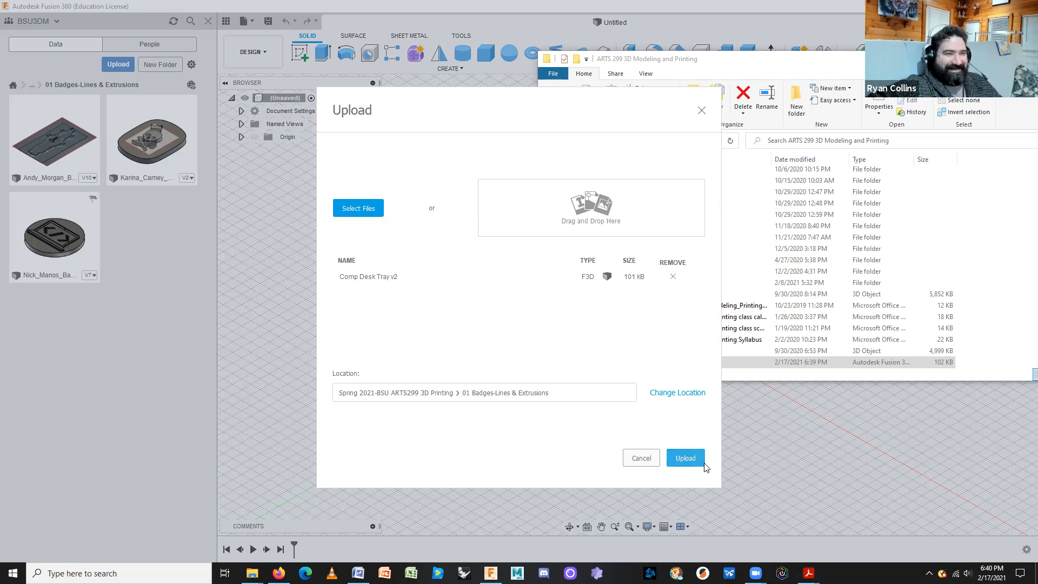
click(684, 458)
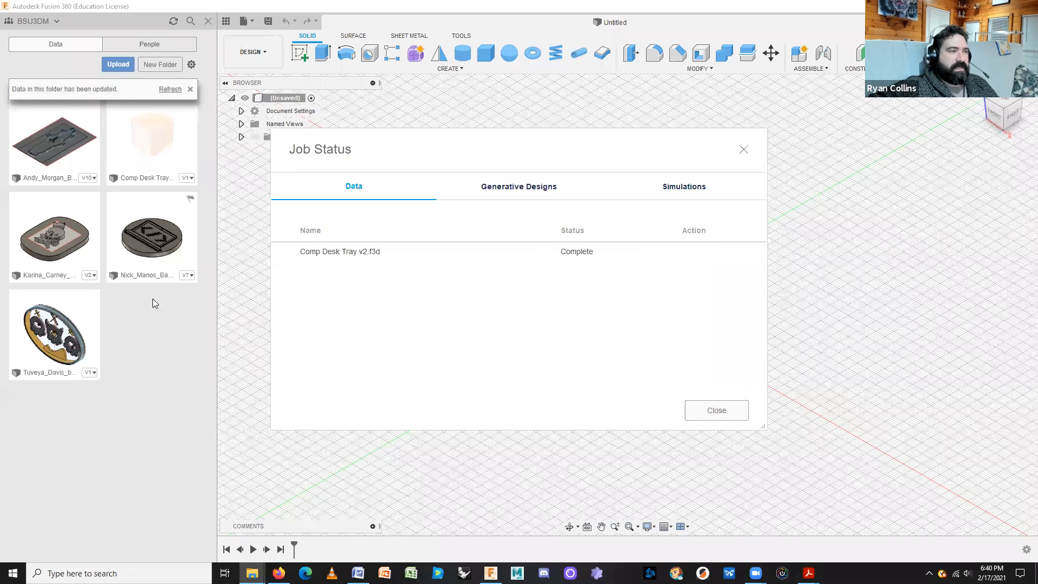
Refresh the badges folder, dismiss the job report, then open and close the uploaded Comp Desk Tray.
click(169, 90)
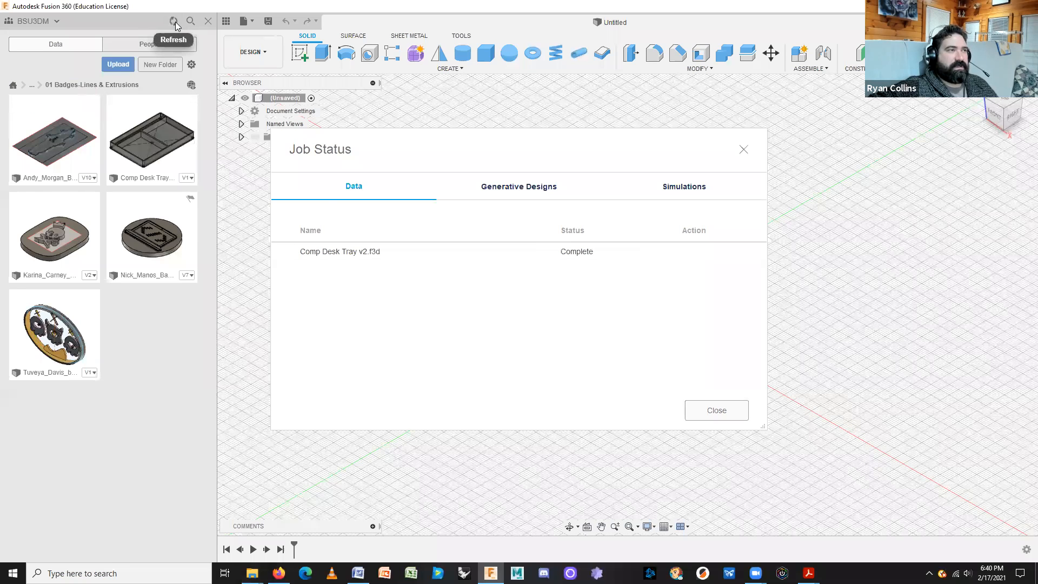
click(706, 413)
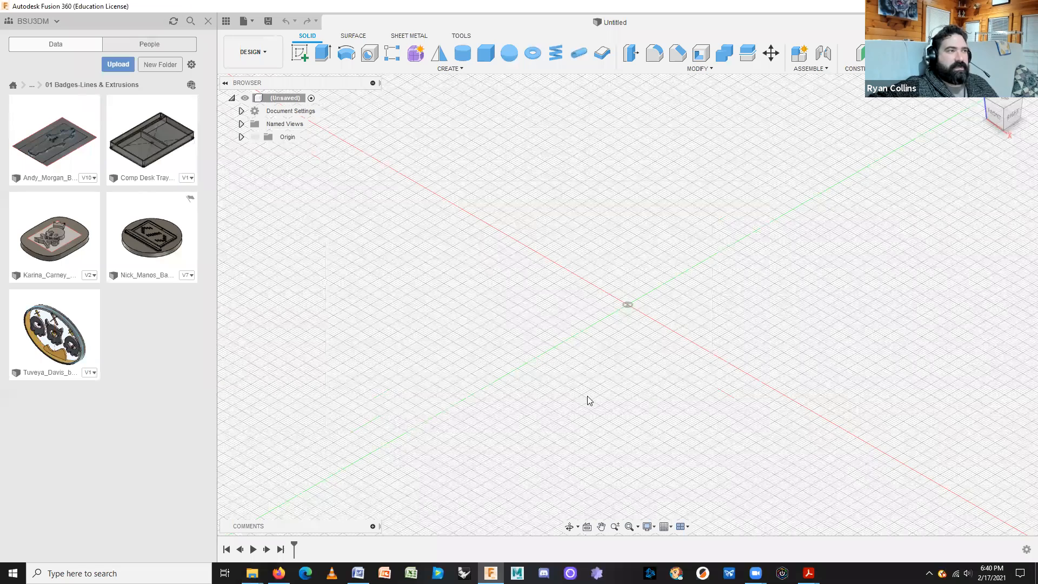
double_click(167, 153)
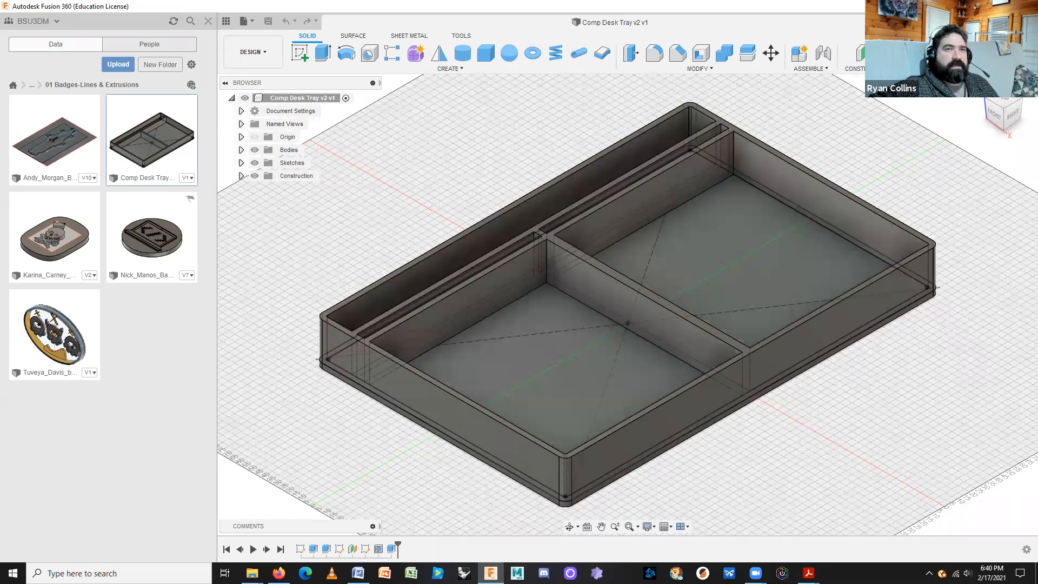
click(902, 23)
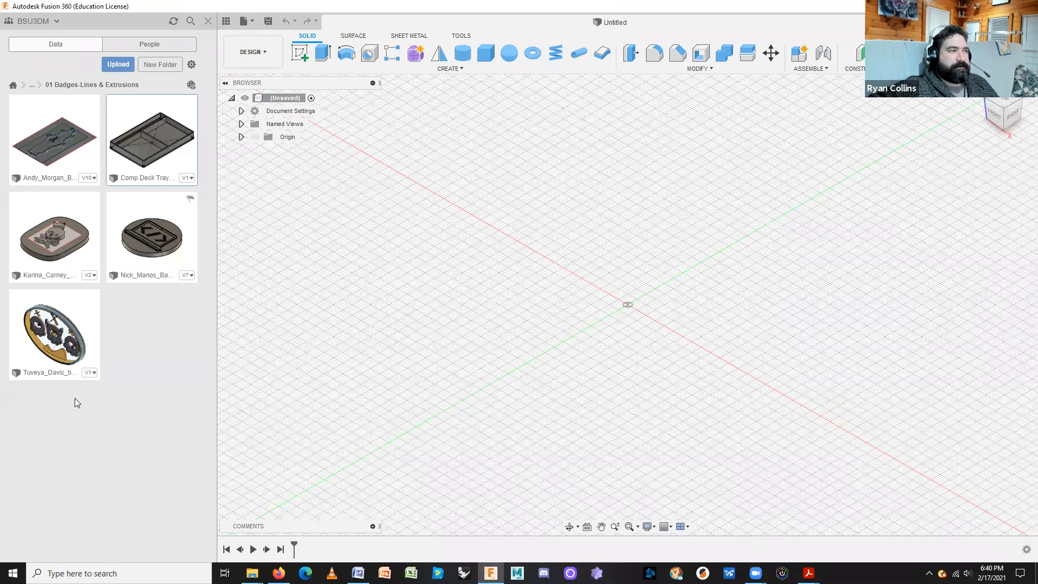
click(31, 22)
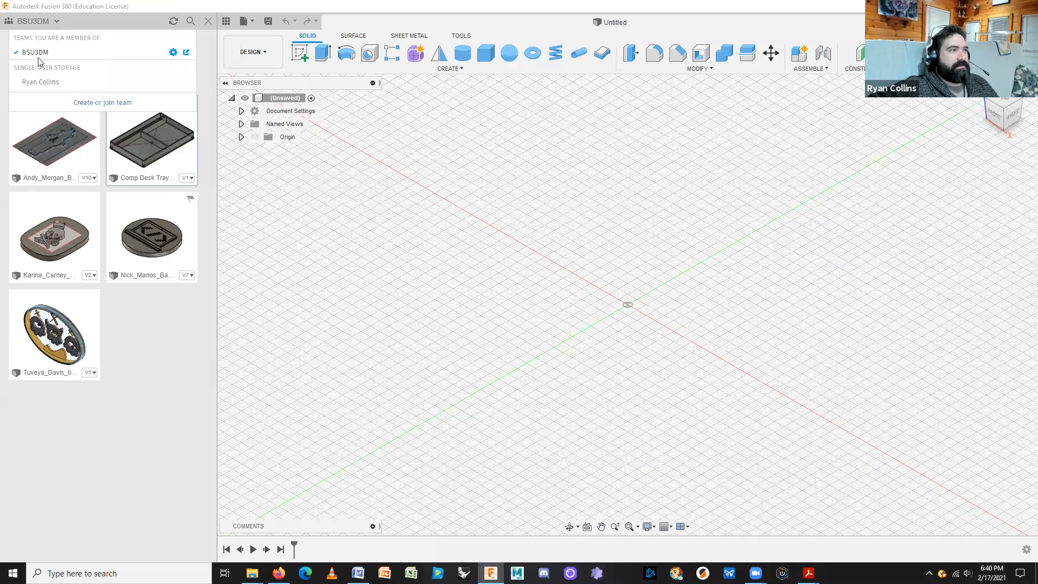
Switch to personal storage and review the older Comp Desk Tray's version history.
click(38, 85)
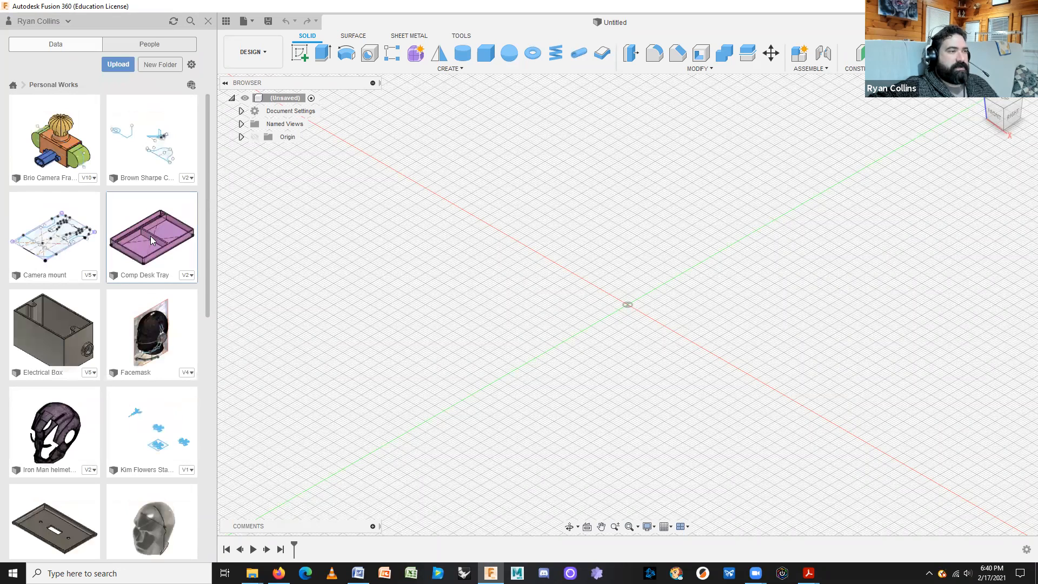
click(185, 276)
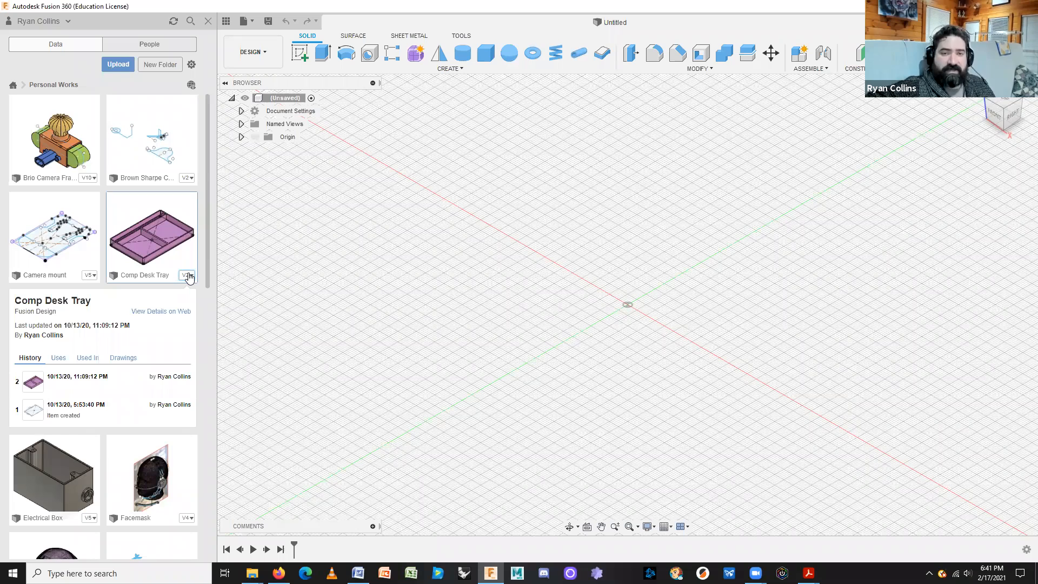
mouse_move(115, 383)
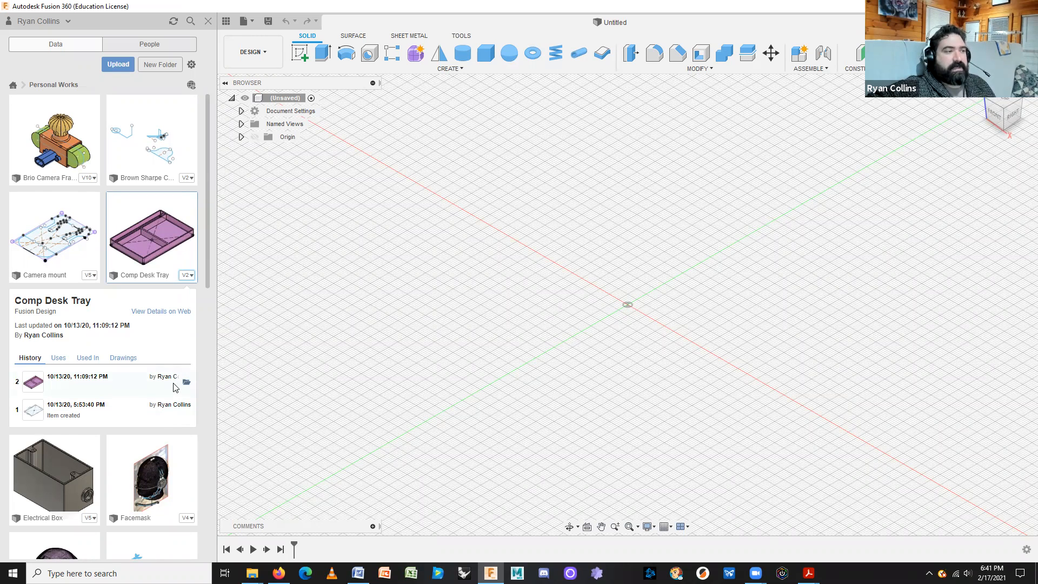
mouse_move(96, 415)
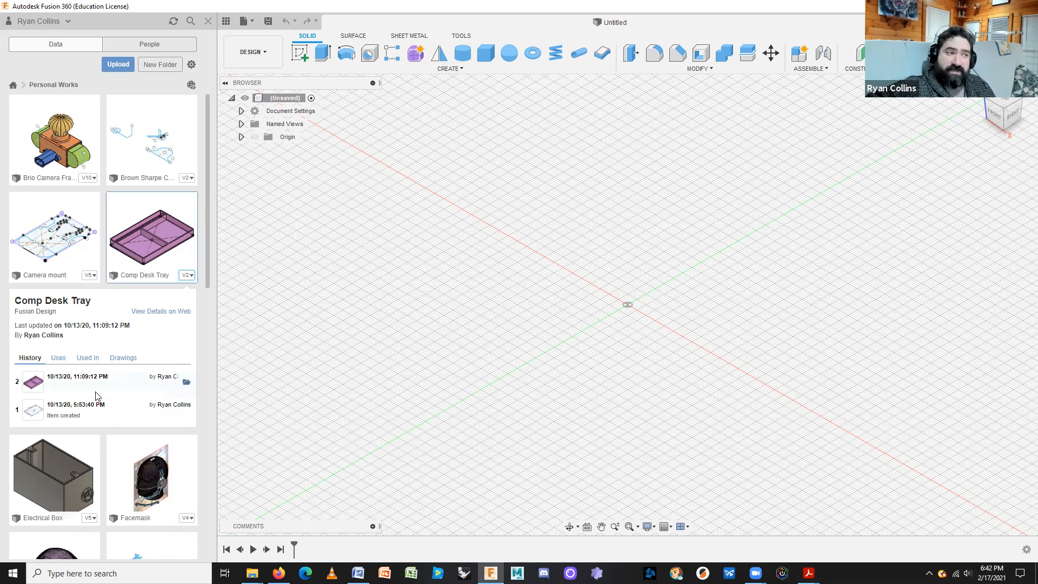
mouse_move(163, 422)
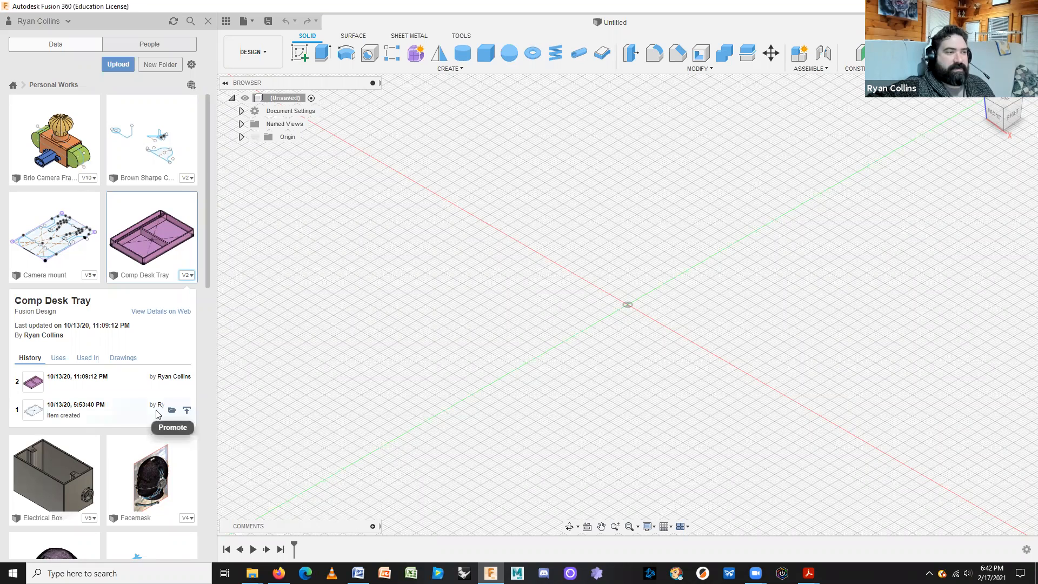
click(186, 269)
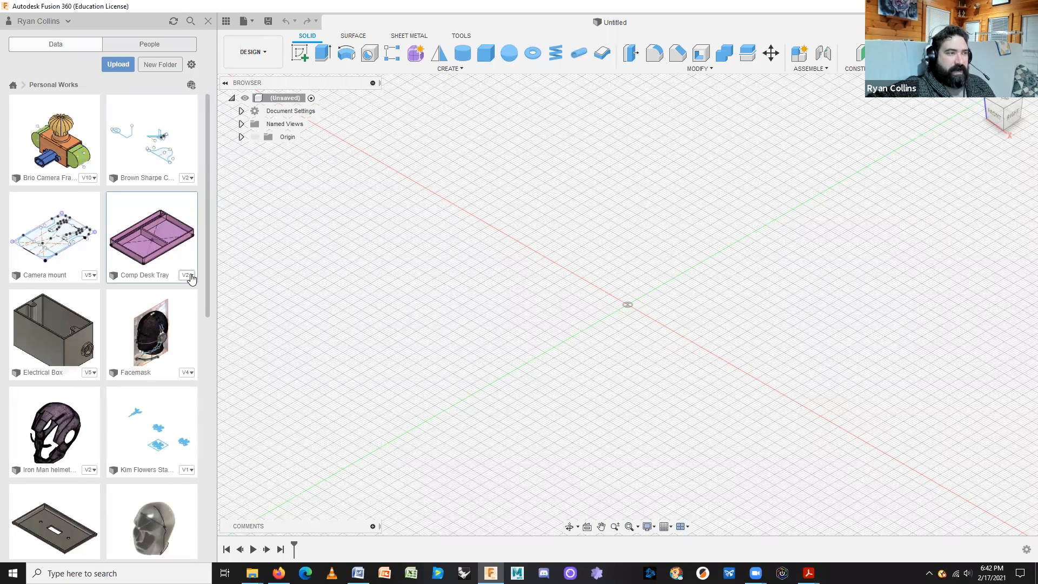
click(190, 277)
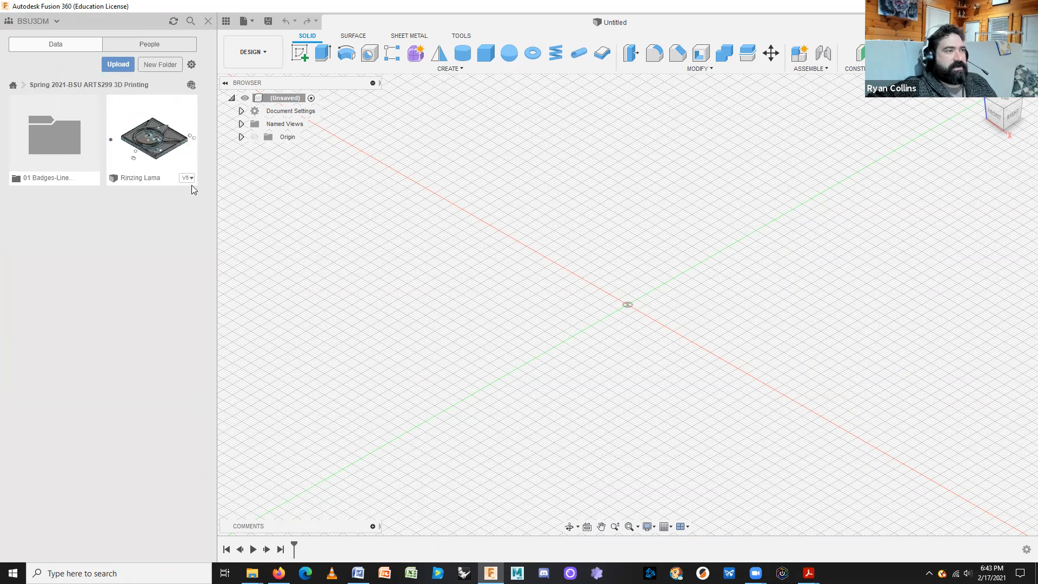
Inspect the student design's version history and the options for its latest version 5.
click(190, 181)
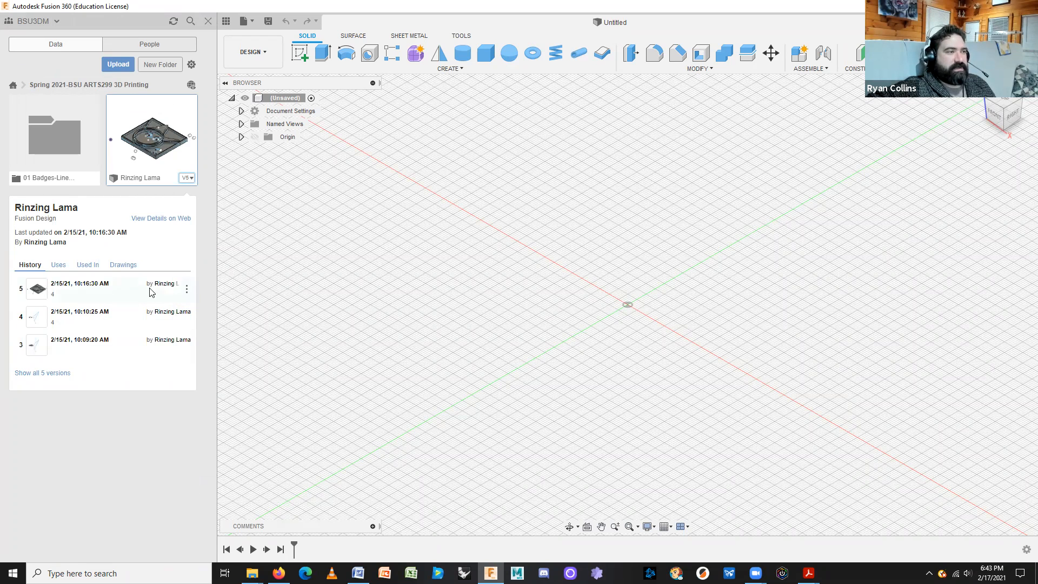
click(186, 288)
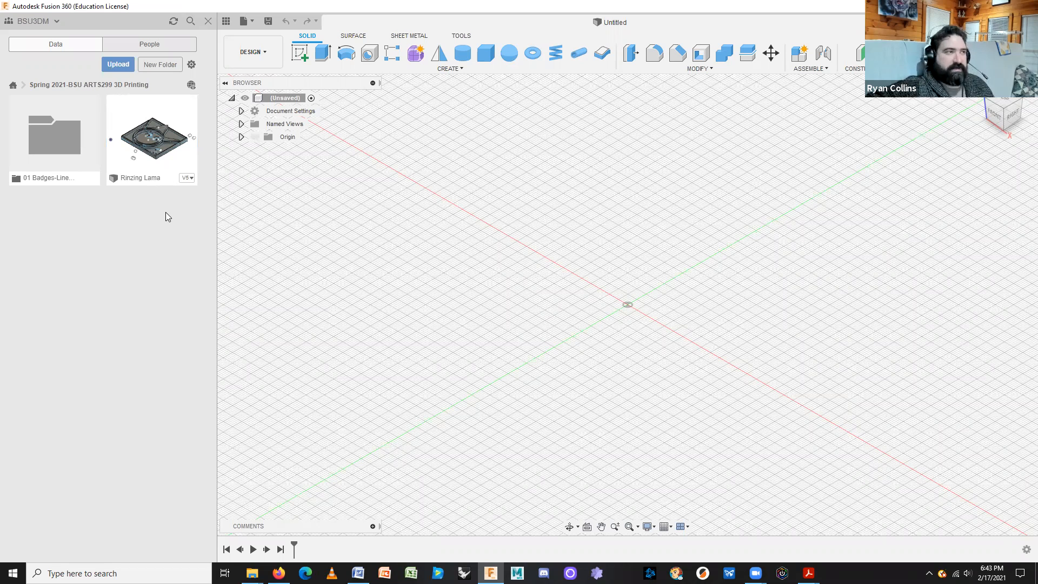
Move the loose student design into the 01 Badges-Lines & Extrusions folder.
right_click(152, 152)
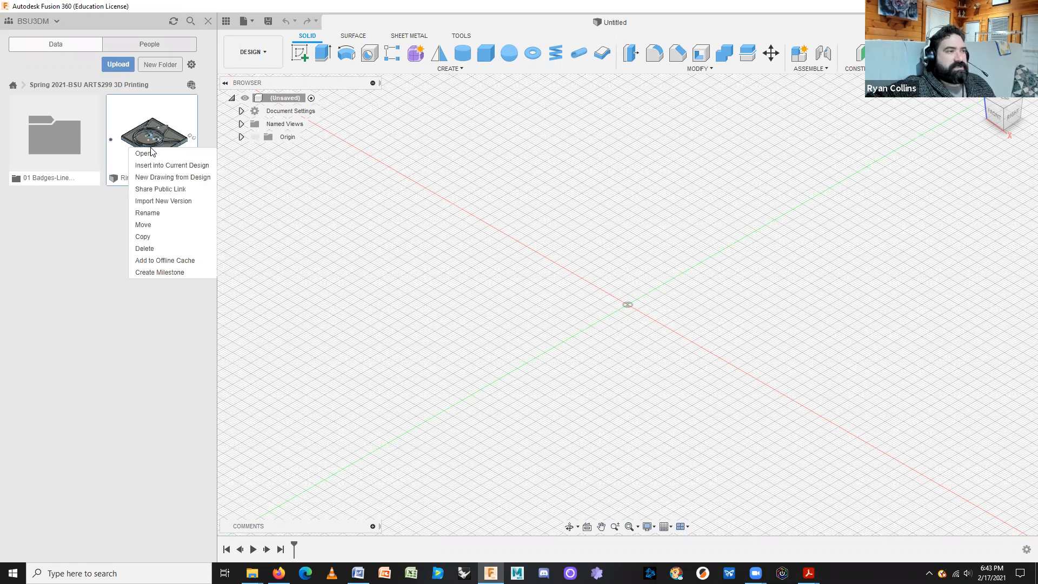
click(153, 228)
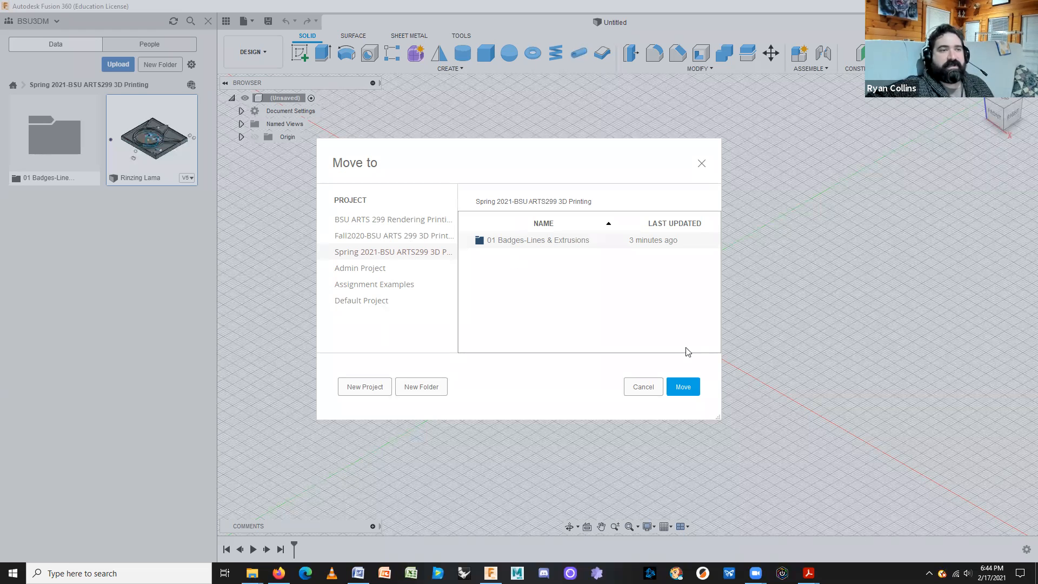
click(683, 387)
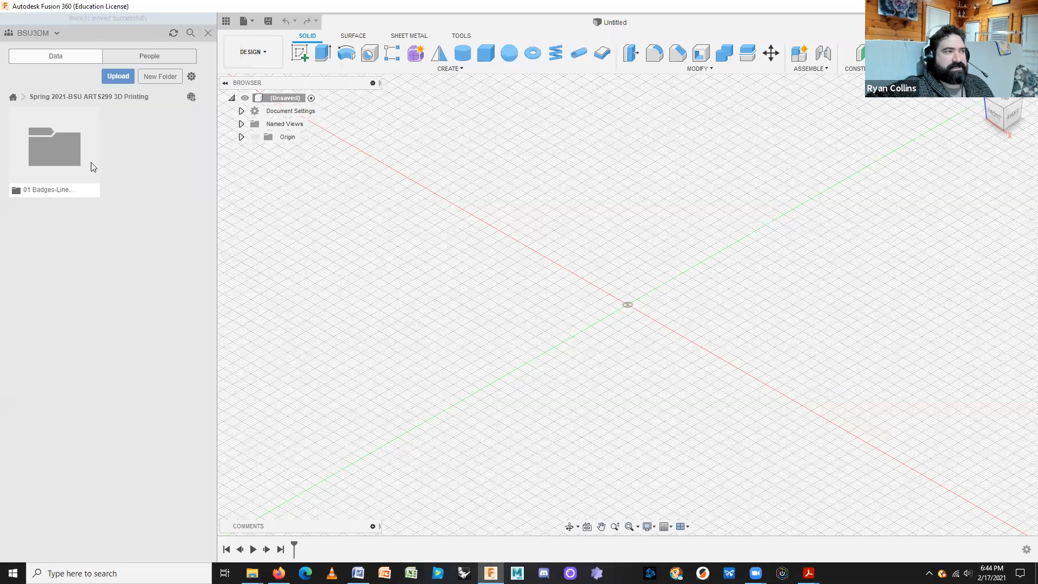
Open the 01 Badges-Lines & Extrusions folder and show Comp Desk Tray v2's version details.
double_click(51, 140)
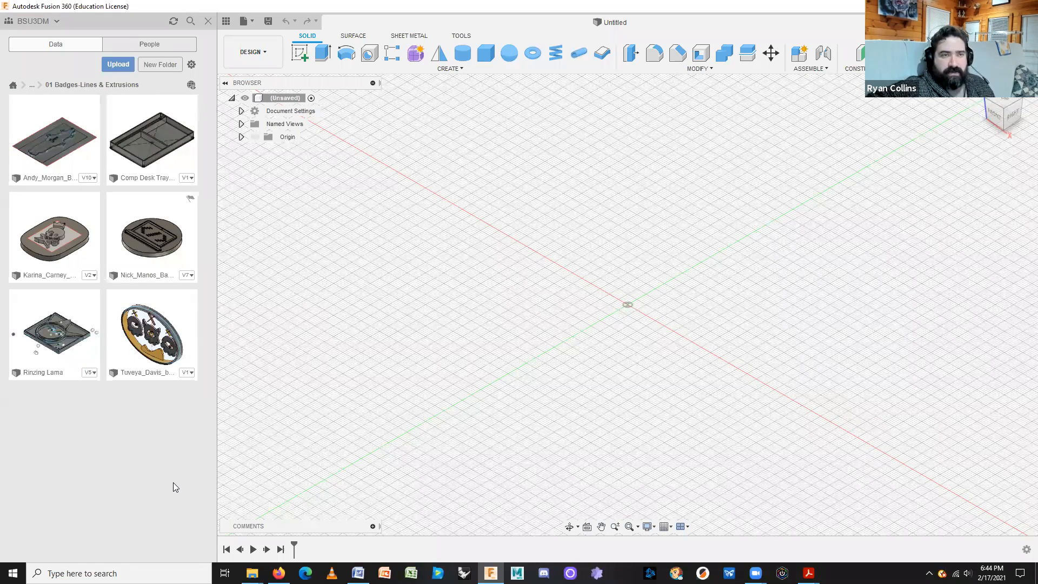
click(187, 179)
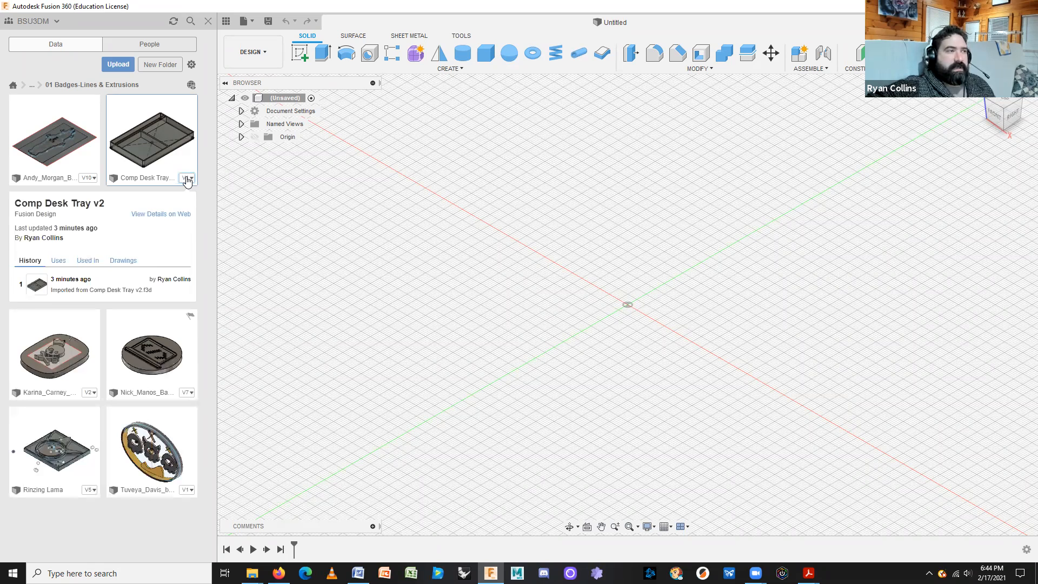
click(187, 179)
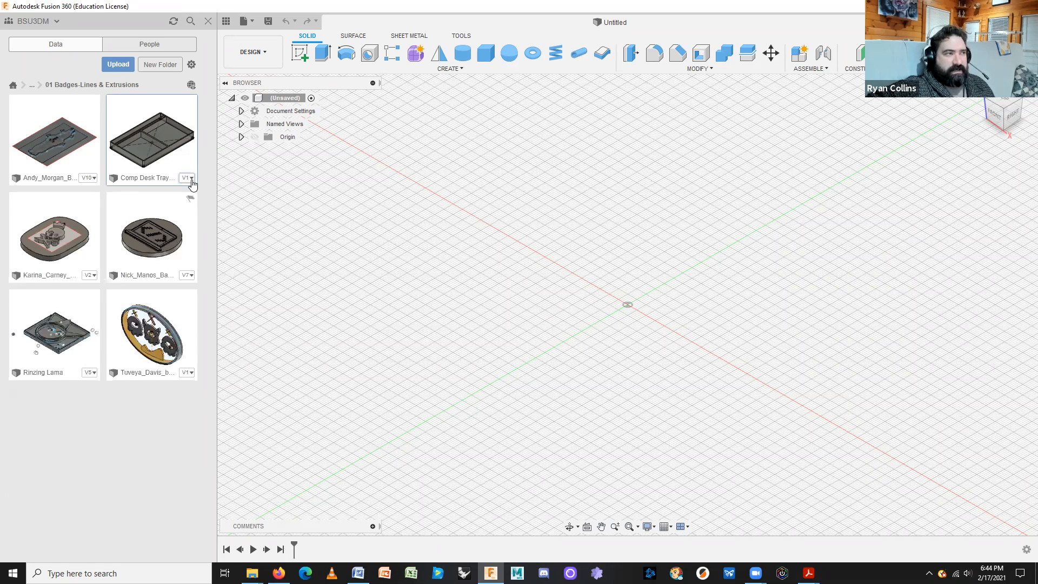
click(189, 179)
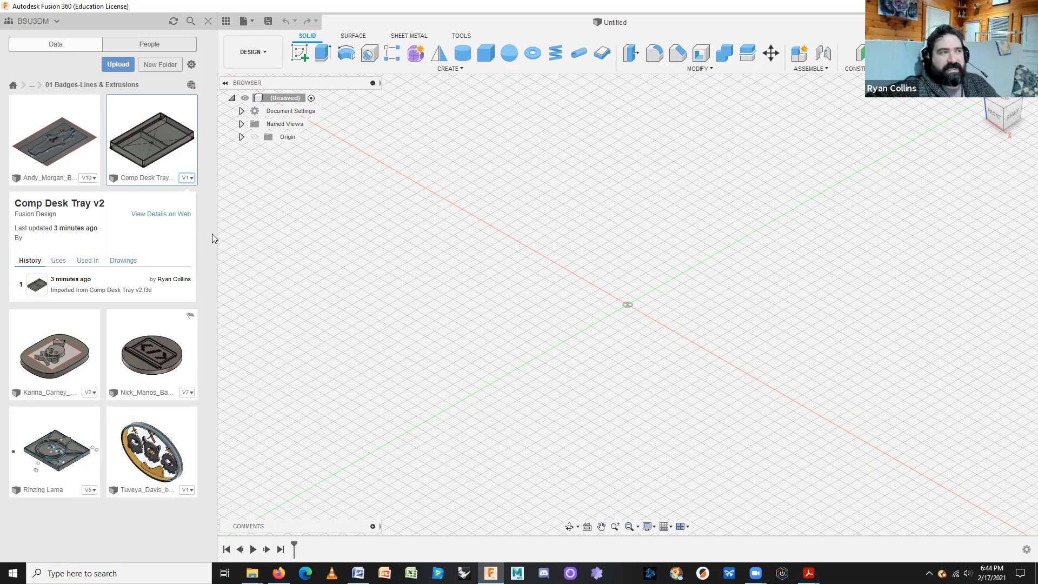
Open Comp Desk Tray v2, save a copy as 'Comp Desk Tray Different', and refresh the folder.
double_click(162, 121)
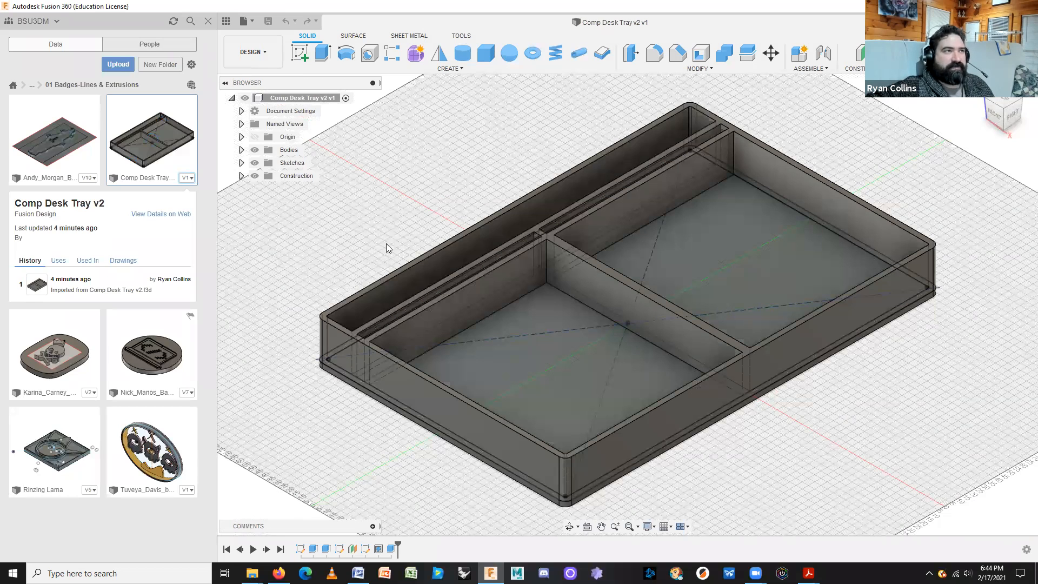
click(244, 21)
click(262, 146)
click(439, 101)
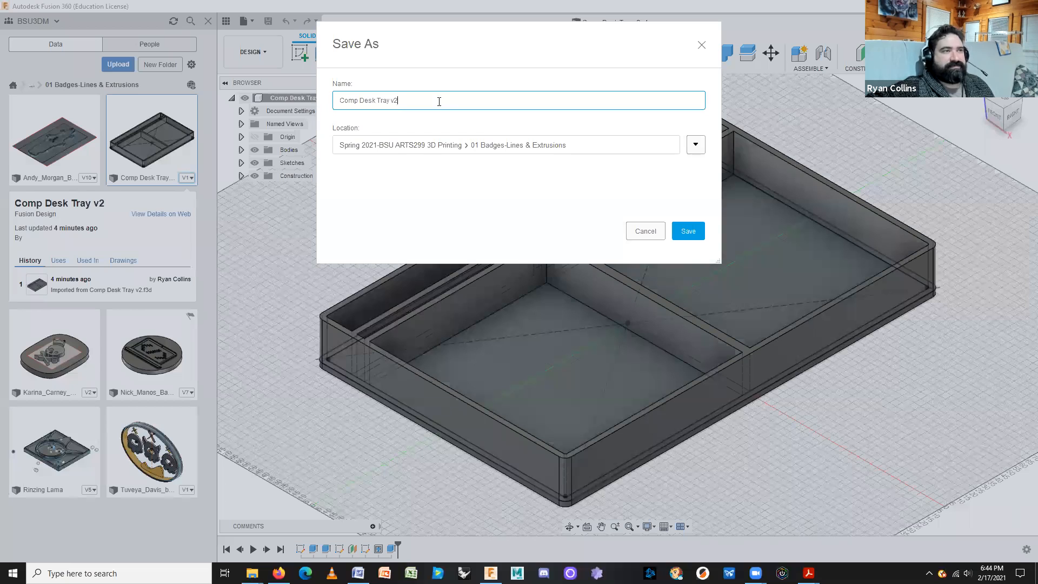
key(BackSpace)
key(BackSpace)
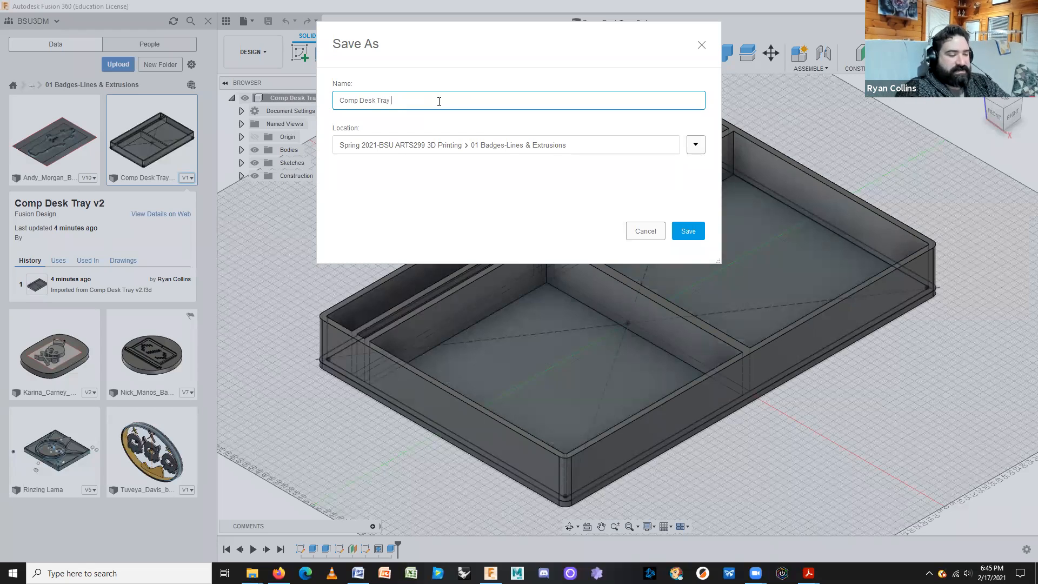
text(Di)
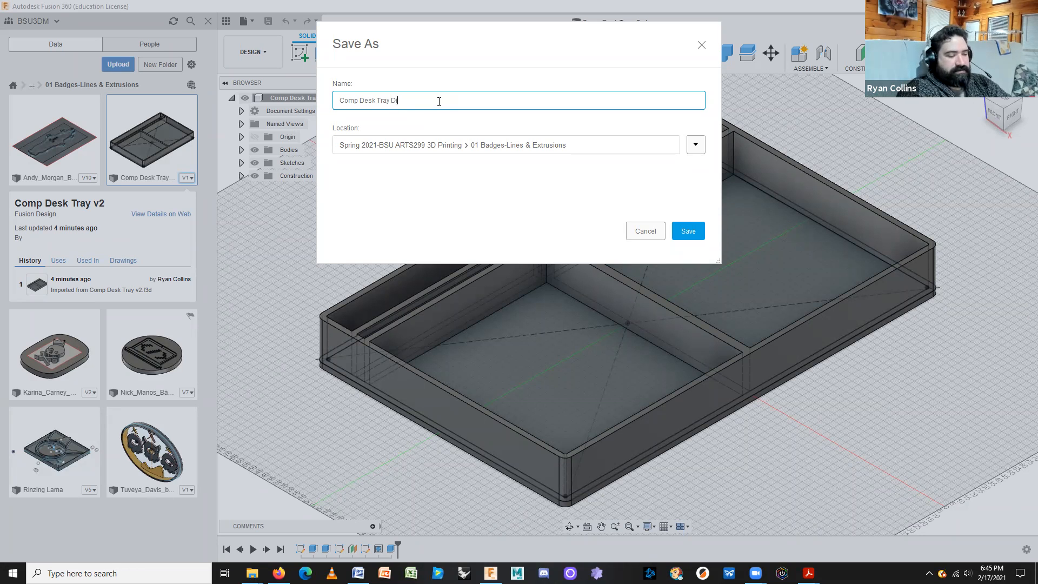
text(fferent)
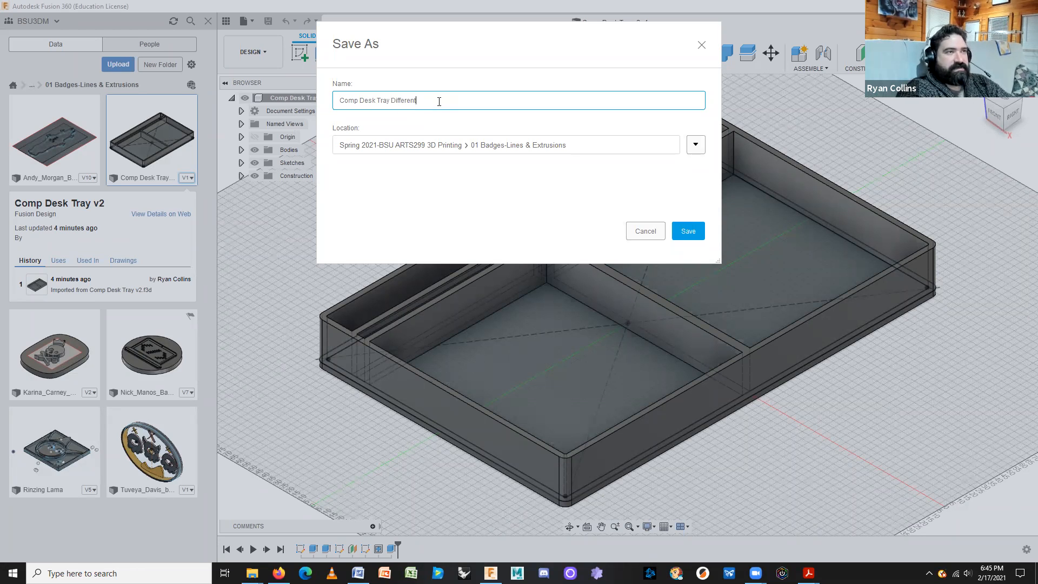
key(Return)
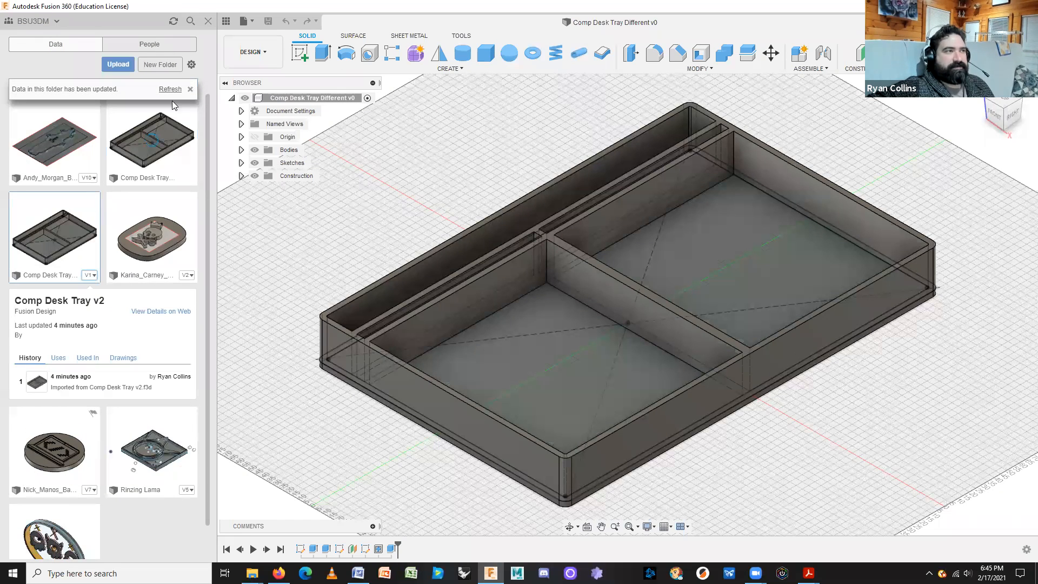
click(169, 89)
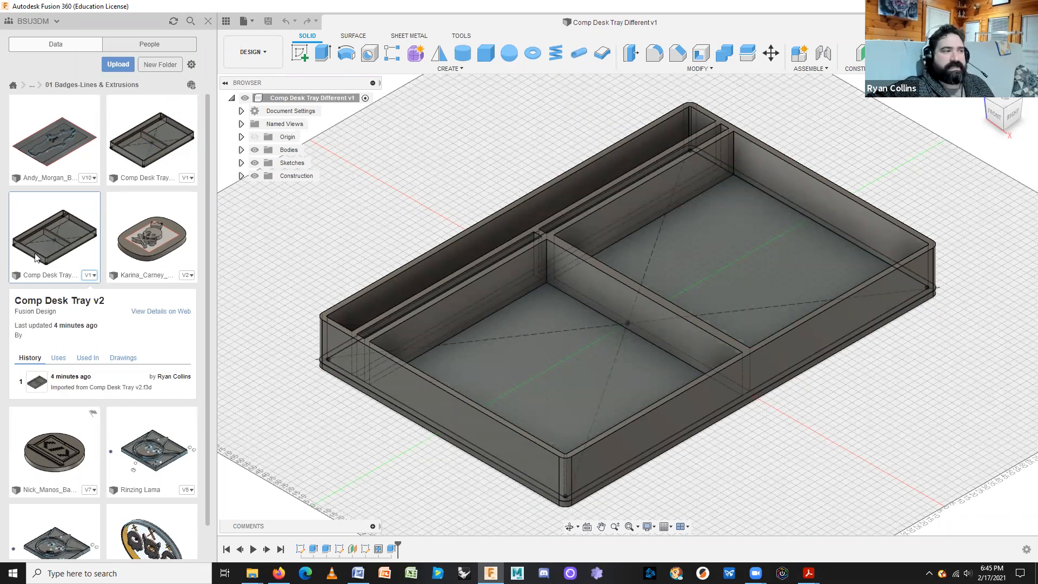
Delete the old Comp Desk Tray v2 file and close the Data Panel.
right_click(57, 219)
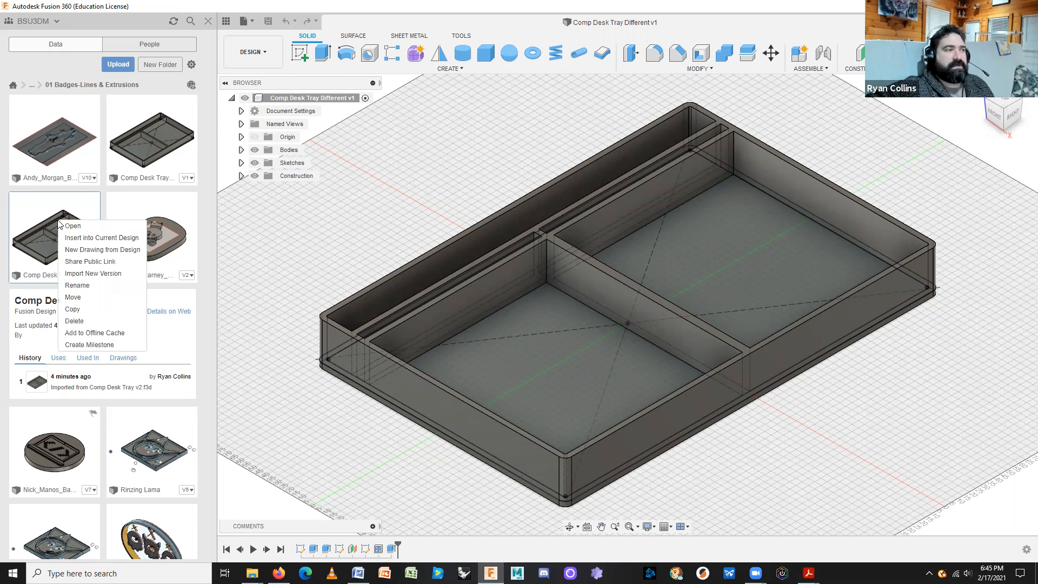
click(100, 322)
click(543, 300)
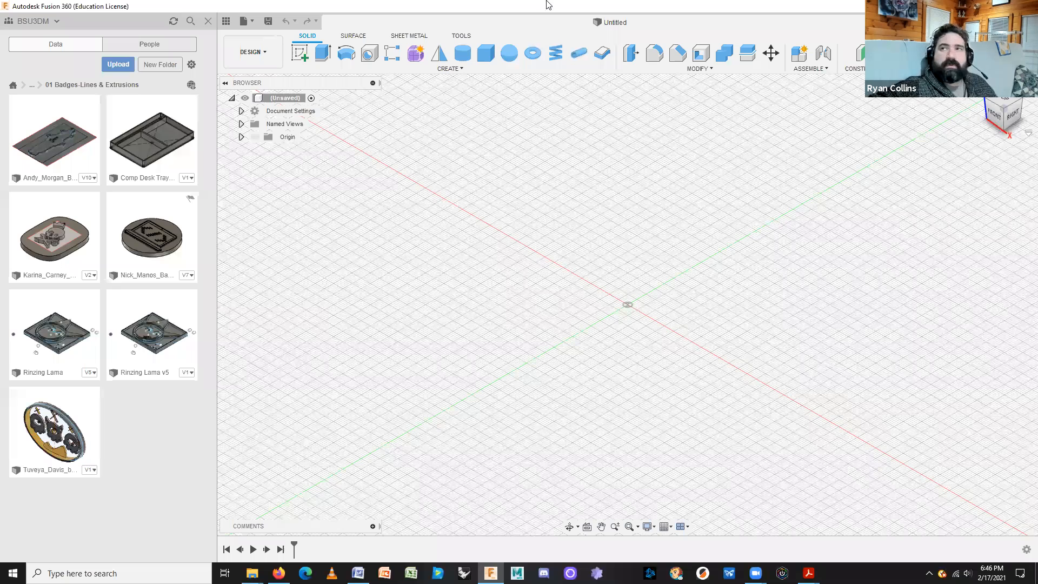
click(210, 23)
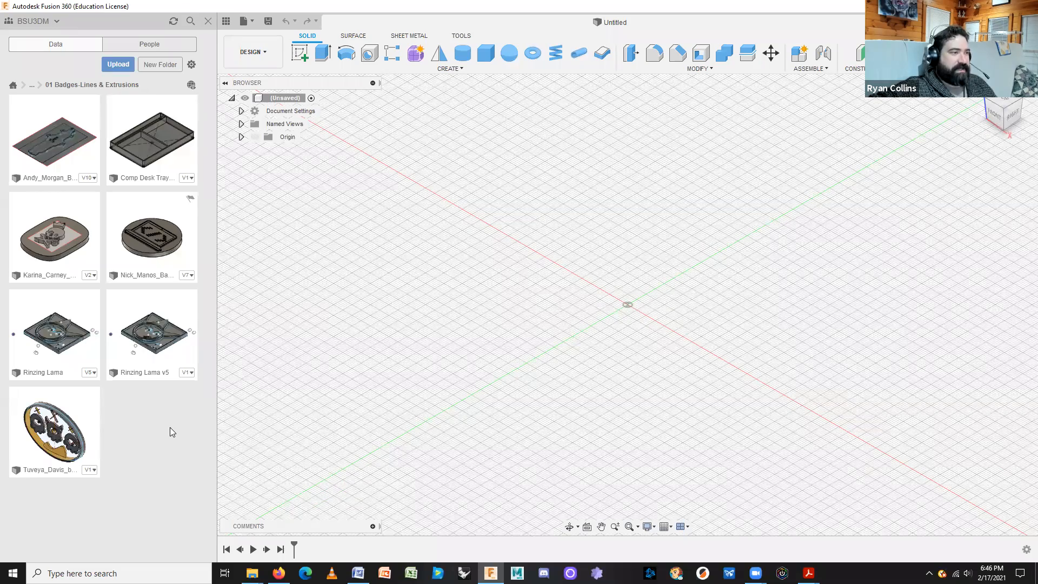
click(209, 22)
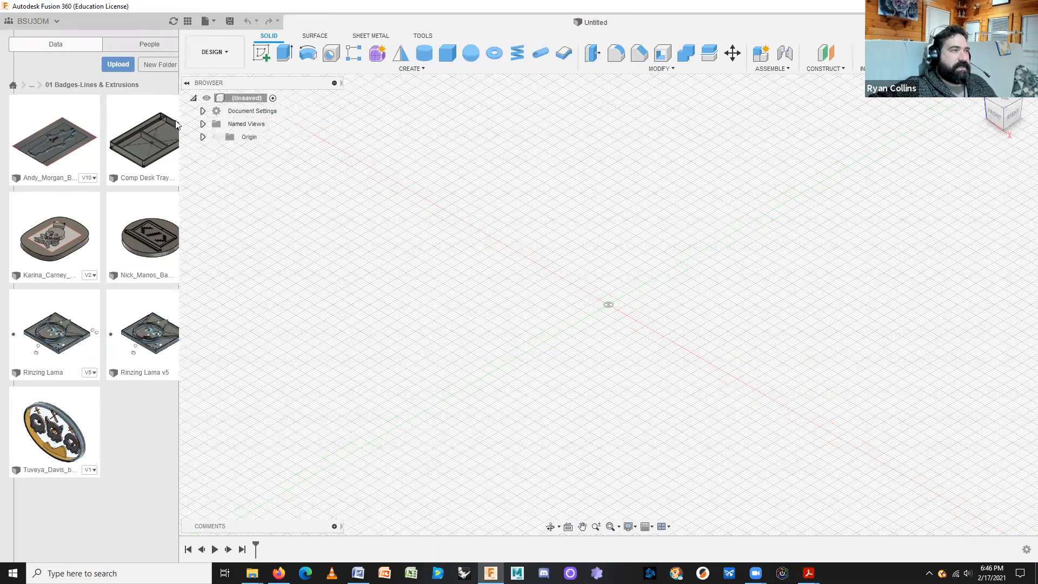
Start a top-down sketch on the ground plane and draw a six-point zigzag line outline.
click(84, 52)
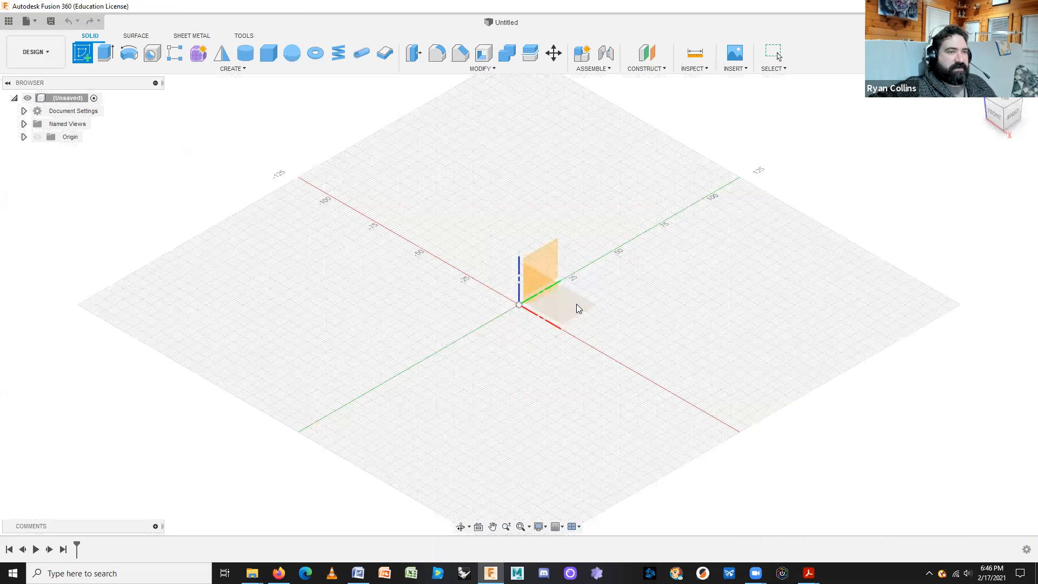
click(576, 306)
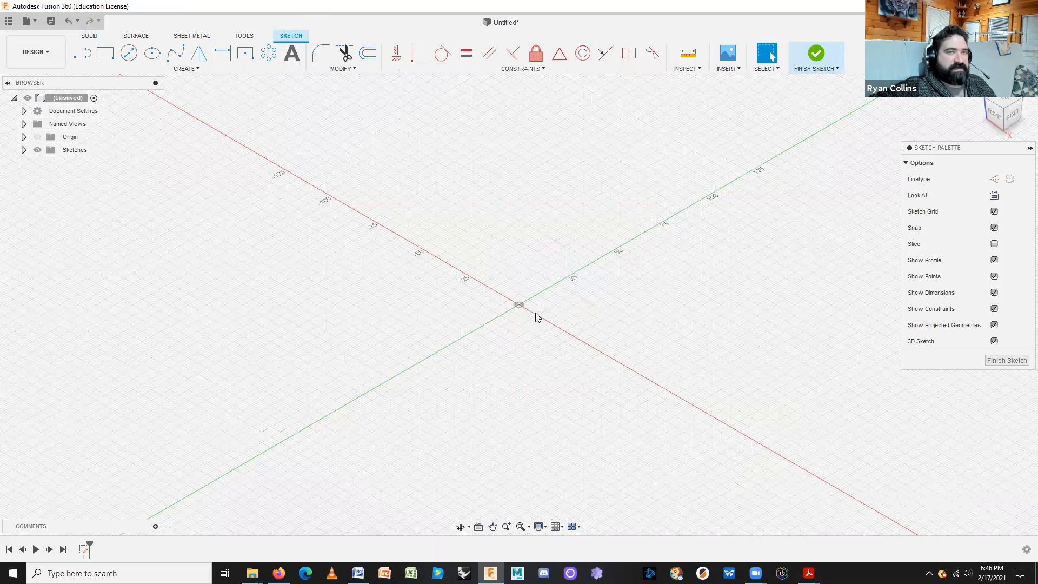
click(1004, 104)
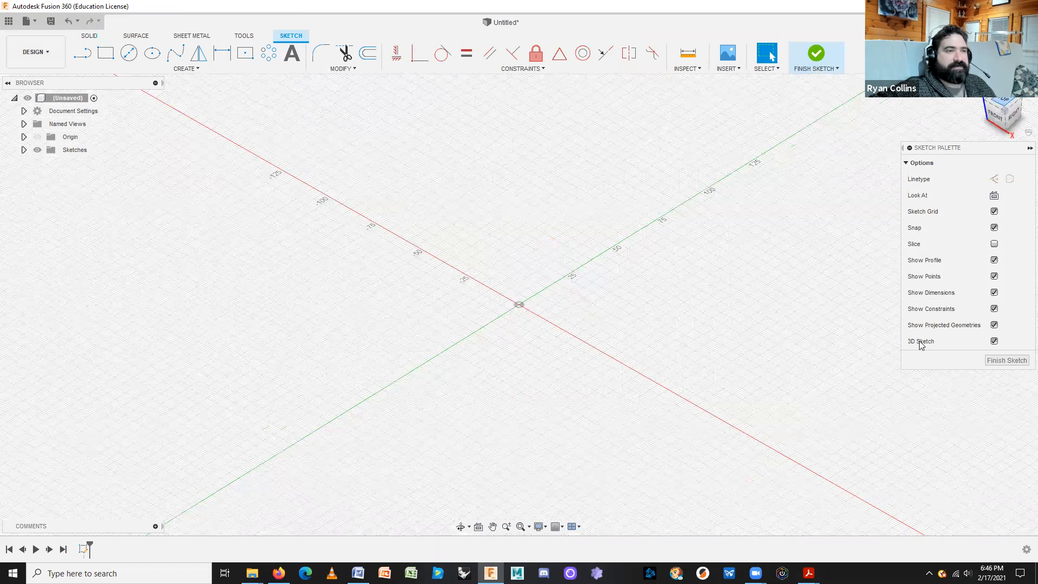
click(85, 55)
click(483, 287)
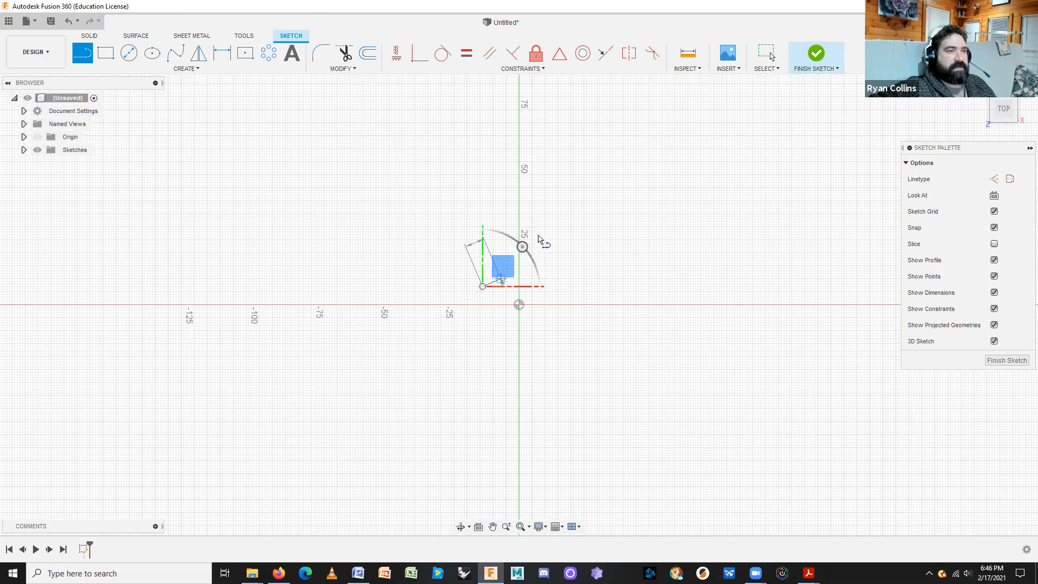
click(547, 229)
click(643, 305)
click(745, 341)
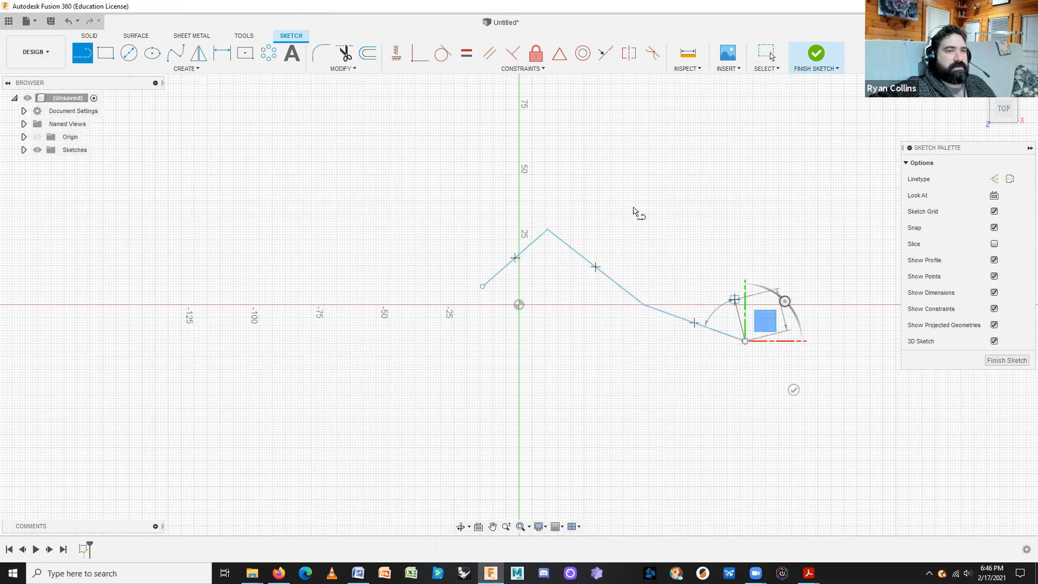
click(629, 206)
click(553, 170)
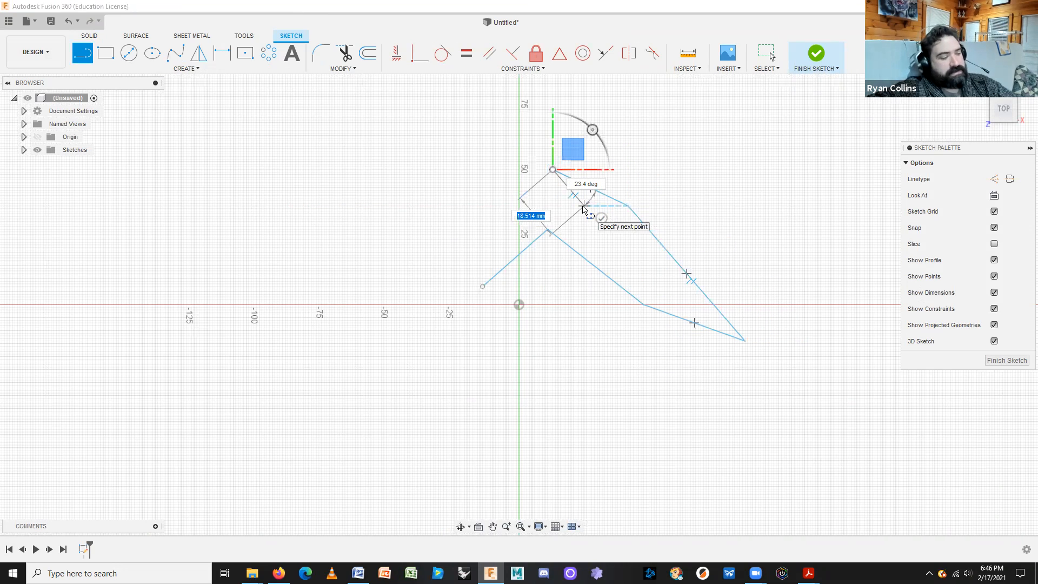
key(Escape)
Close the outline with a spline curving over the top and down the left side.
click(175, 54)
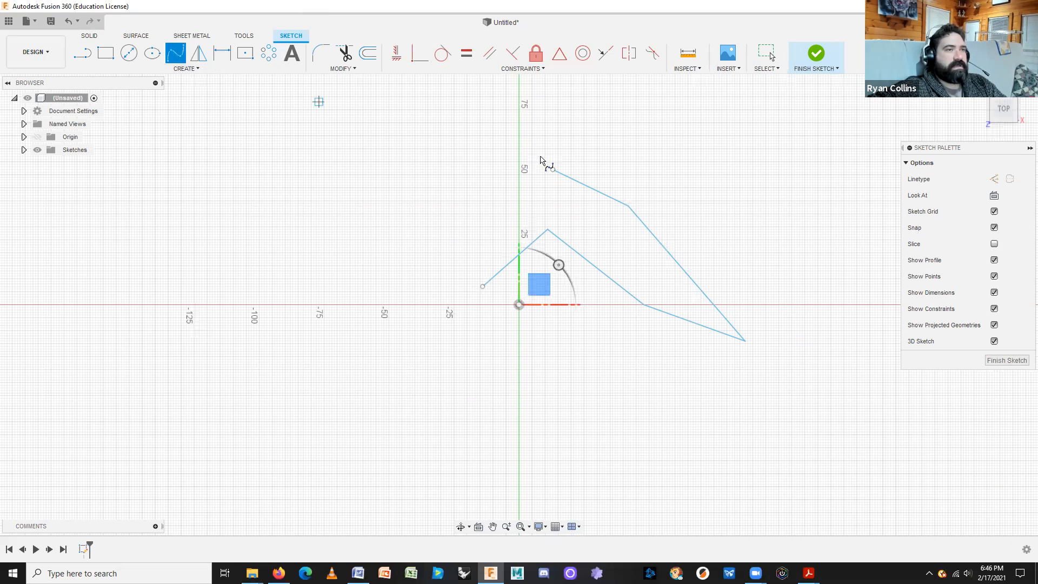
click(553, 170)
click(482, 146)
click(456, 206)
click(404, 263)
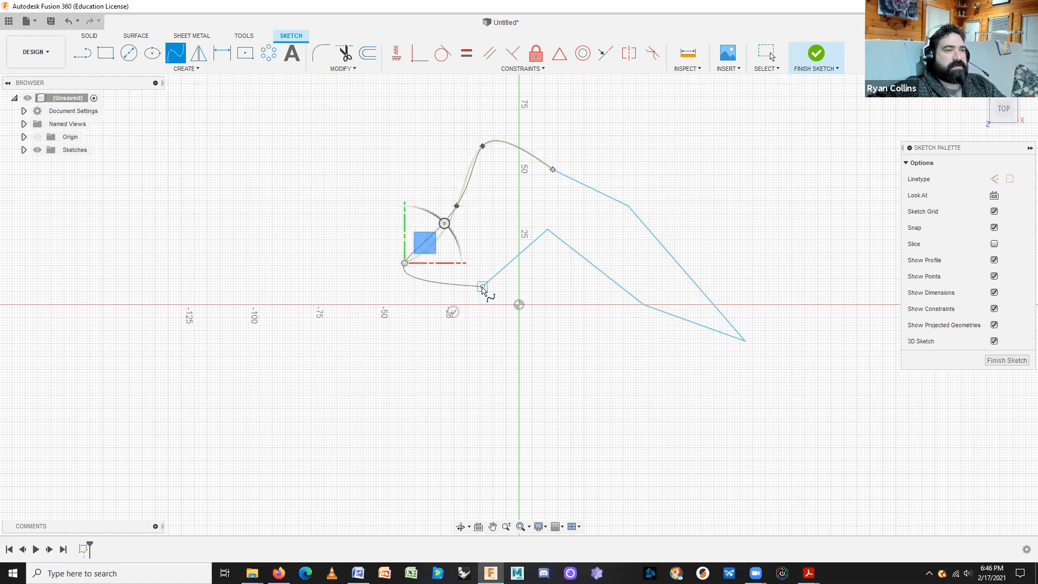
click(482, 287)
key(Escape)
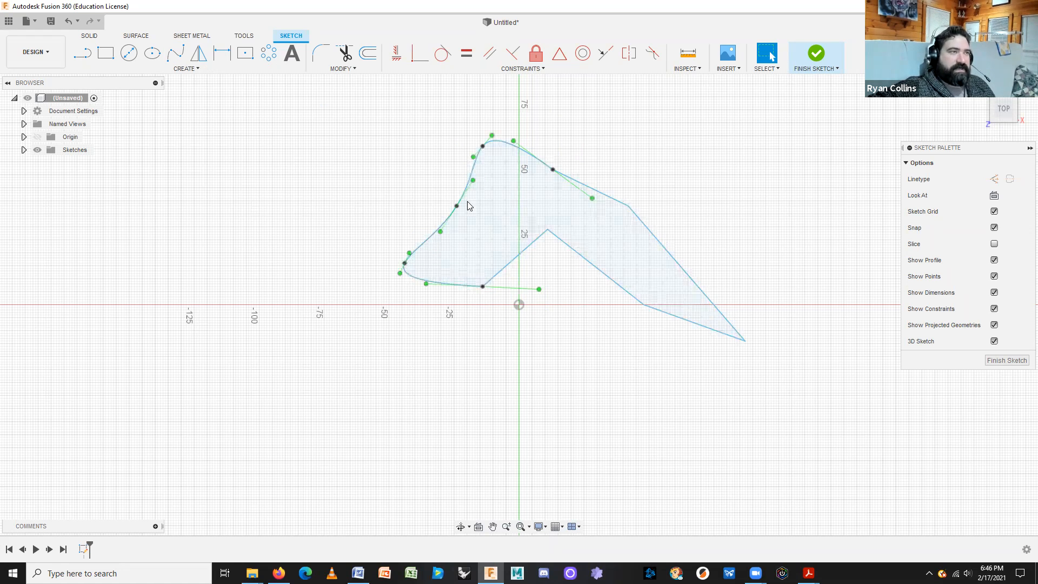
Draw a horizontal construction line along the X axis through the origin.
click(198, 54)
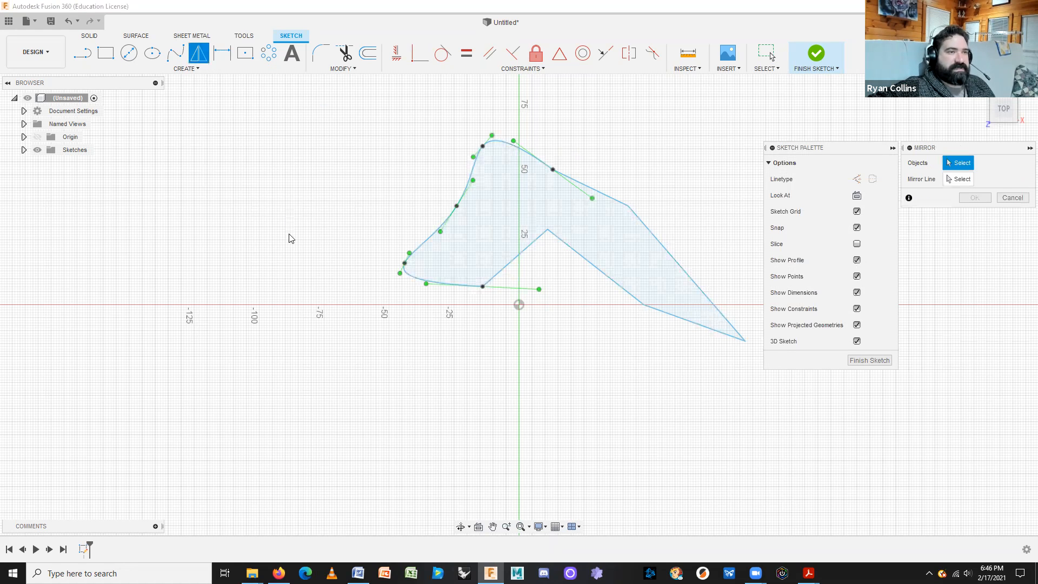
click(1013, 198)
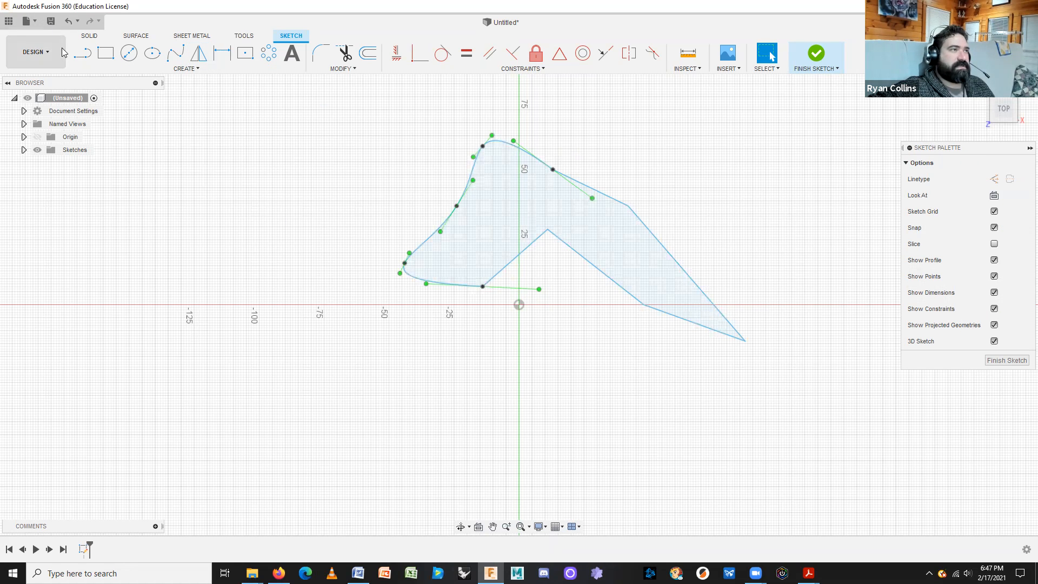
click(82, 54)
click(993, 179)
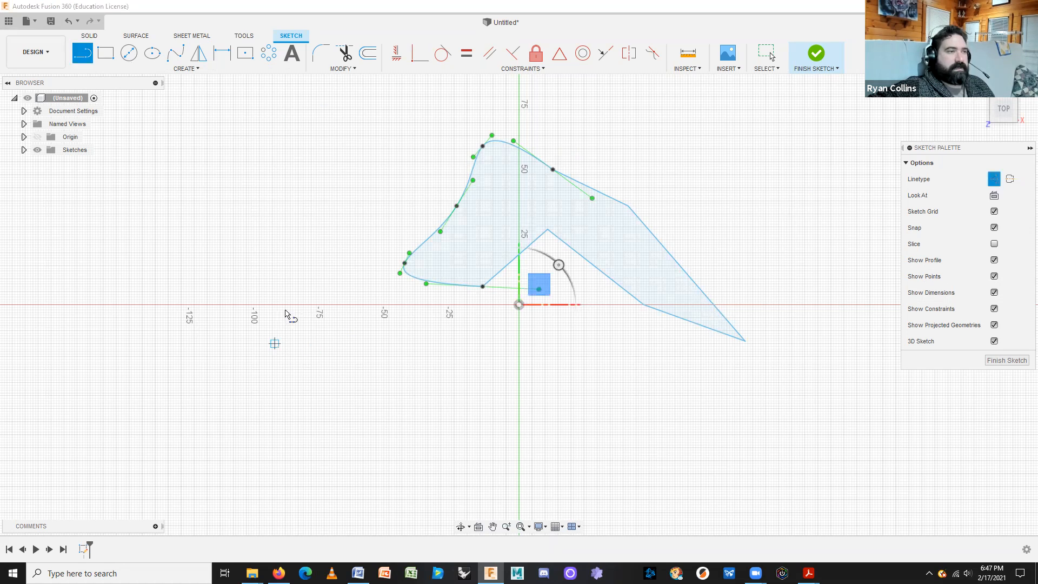
click(287, 304)
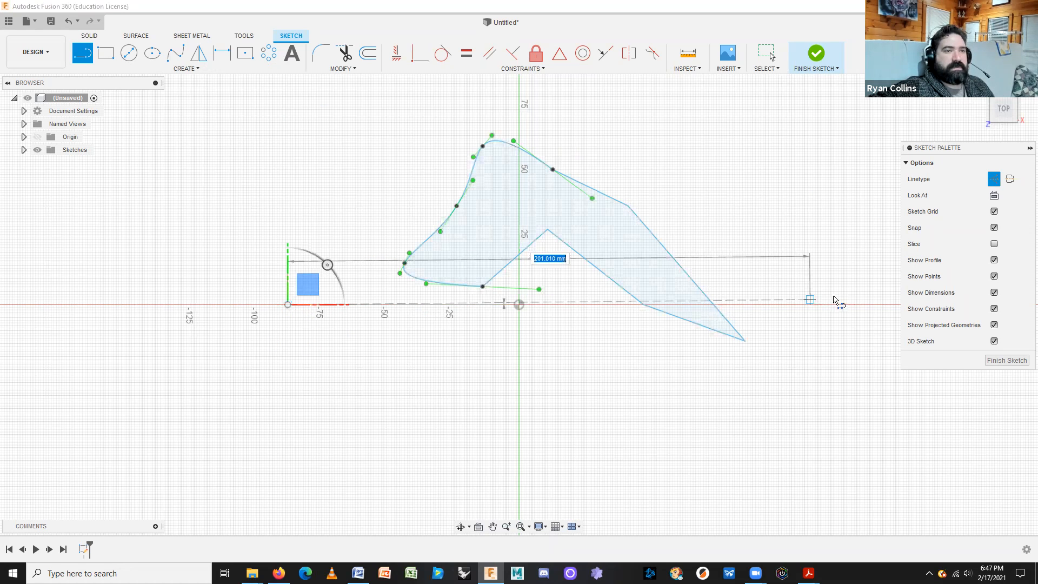
click(807, 305)
Mirror the closed spline-and-line shape across the horizontal construction line.
key(Escape)
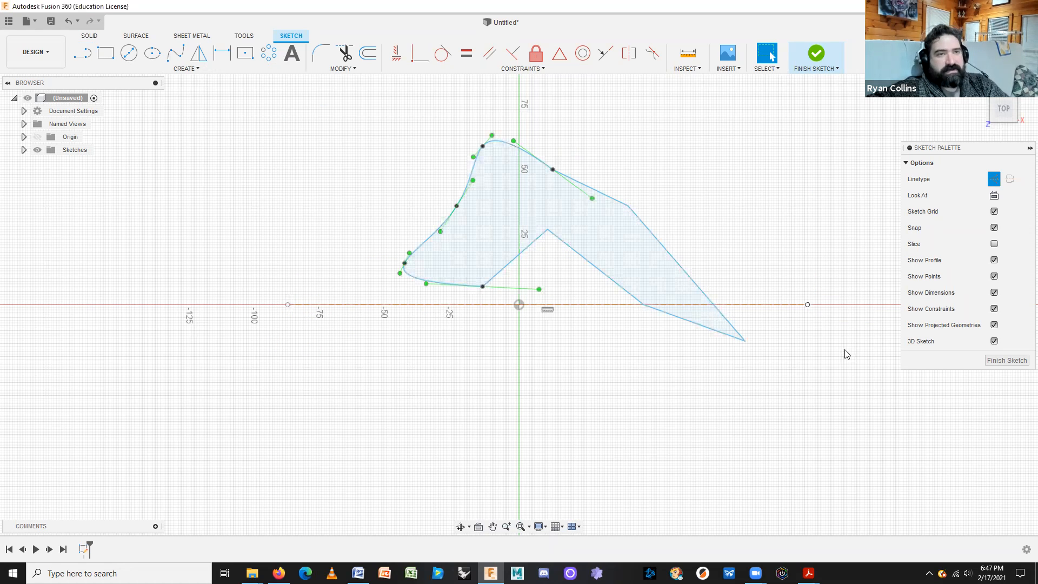
click(994, 179)
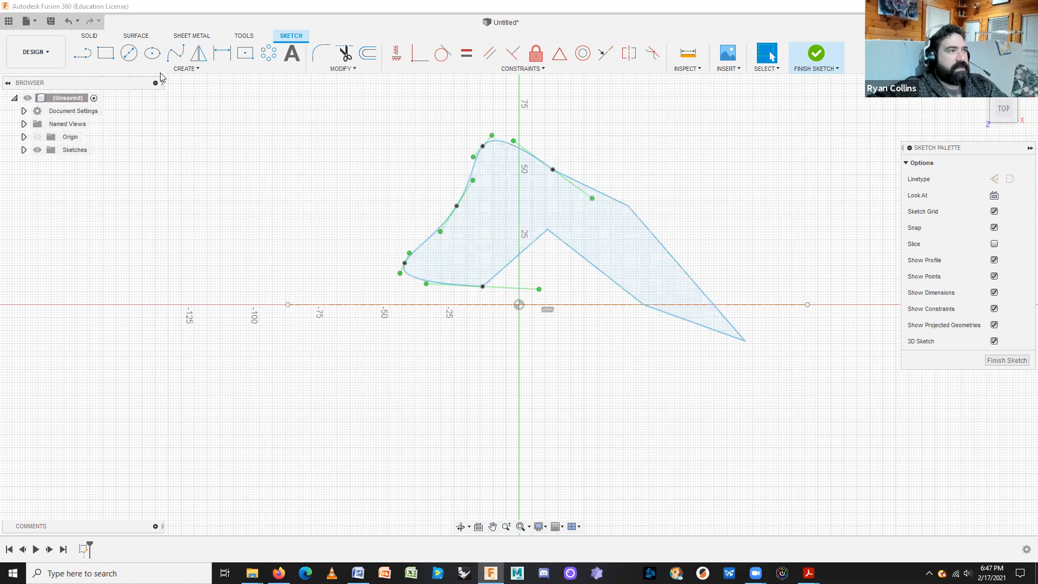
click(198, 53)
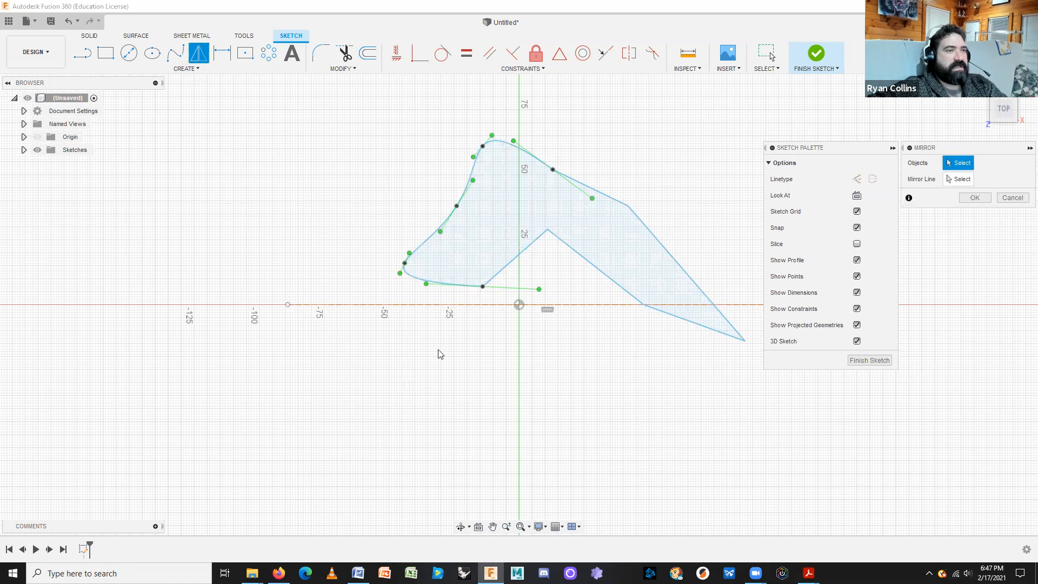
double_click(520, 262)
click(951, 180)
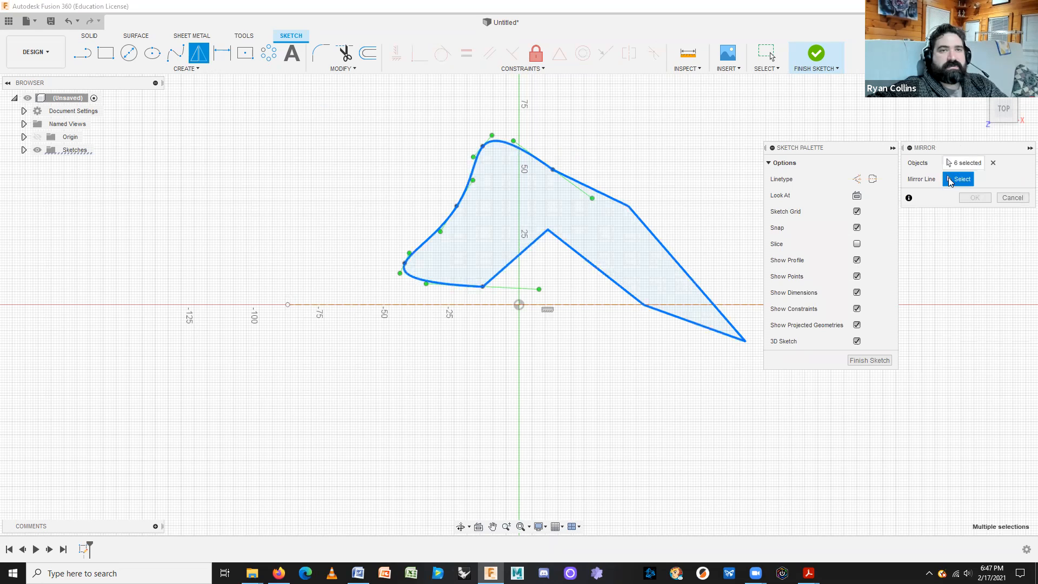
click(557, 305)
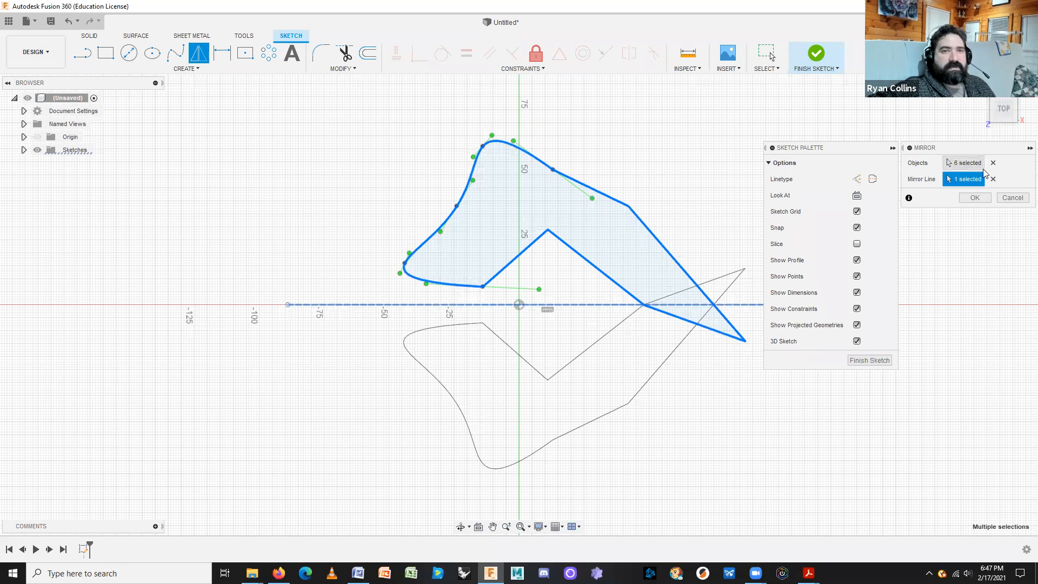
click(976, 199)
click(799, 183)
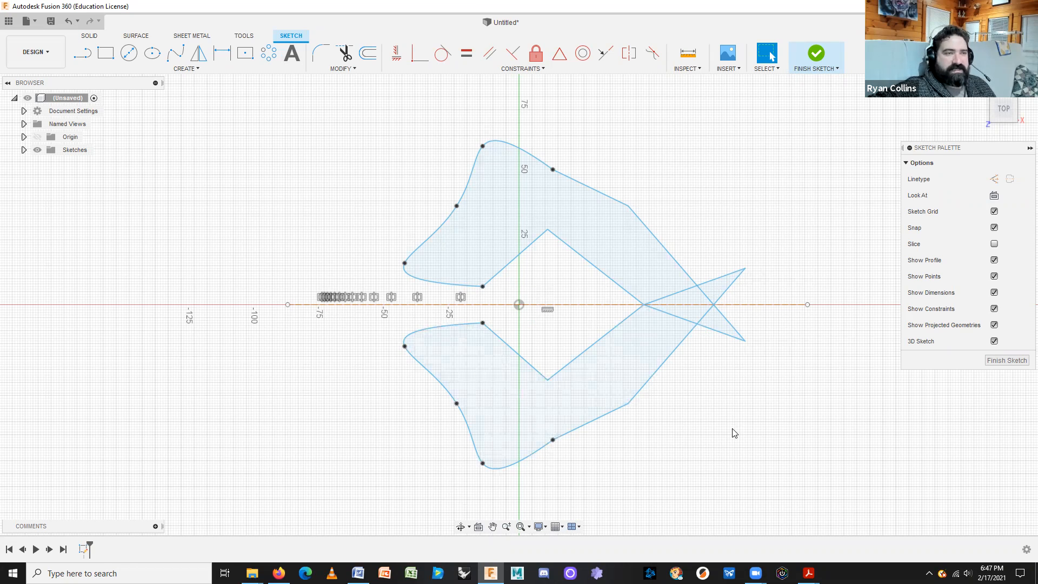
Open a classmate's example badge from the Data Panel to look at it, then close it.
click(9, 20)
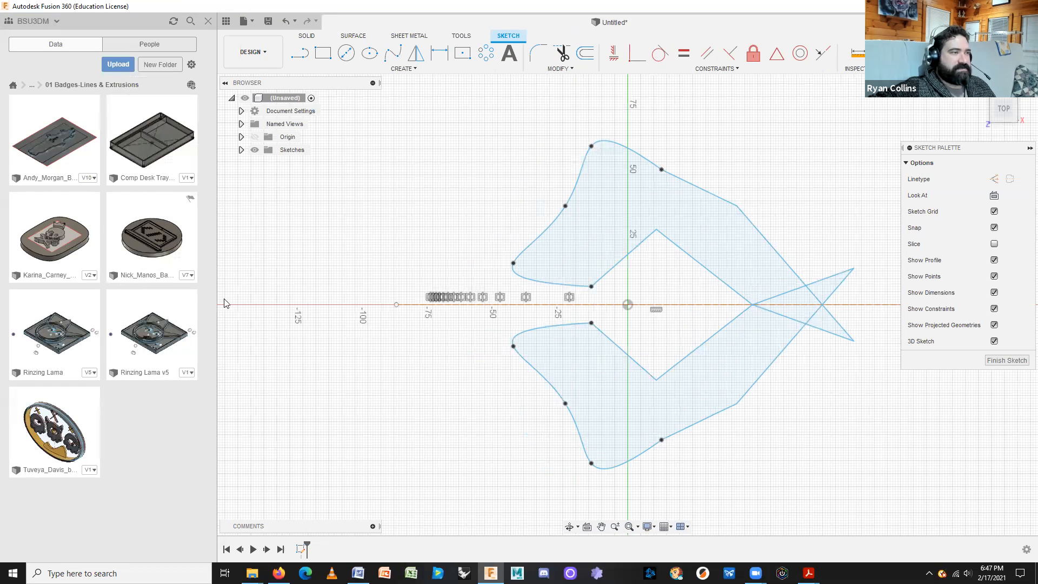
double_click(149, 216)
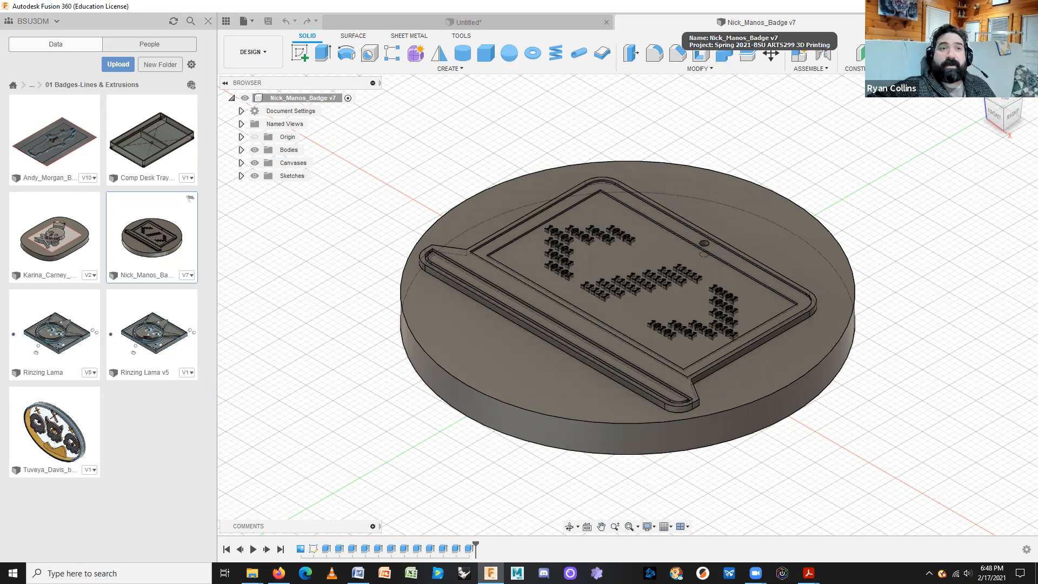
click(898, 22)
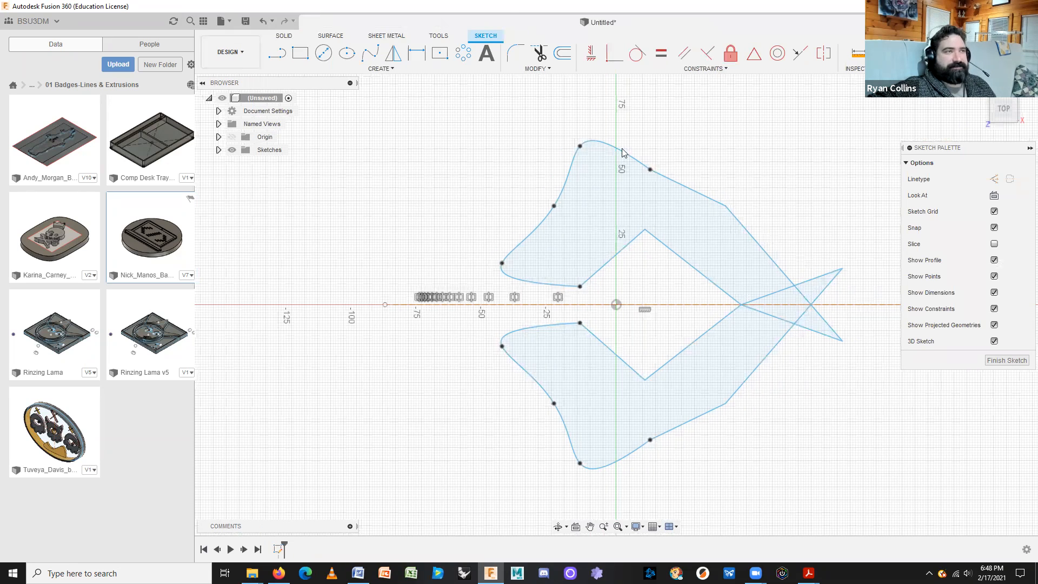
Draw a large circle centred on the origin that encloses the fish shape.
click(207, 20)
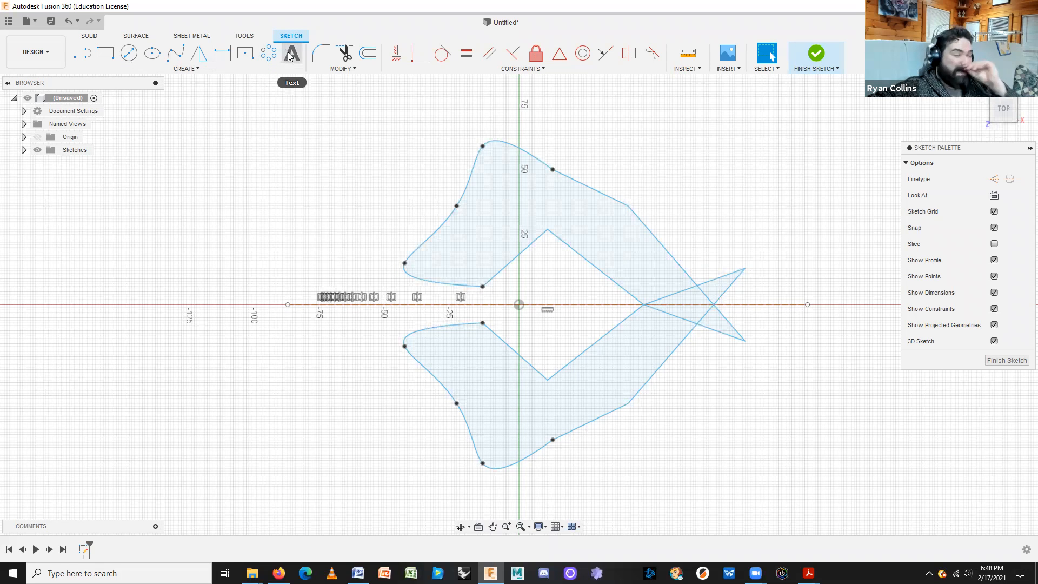
click(129, 54)
click(519, 304)
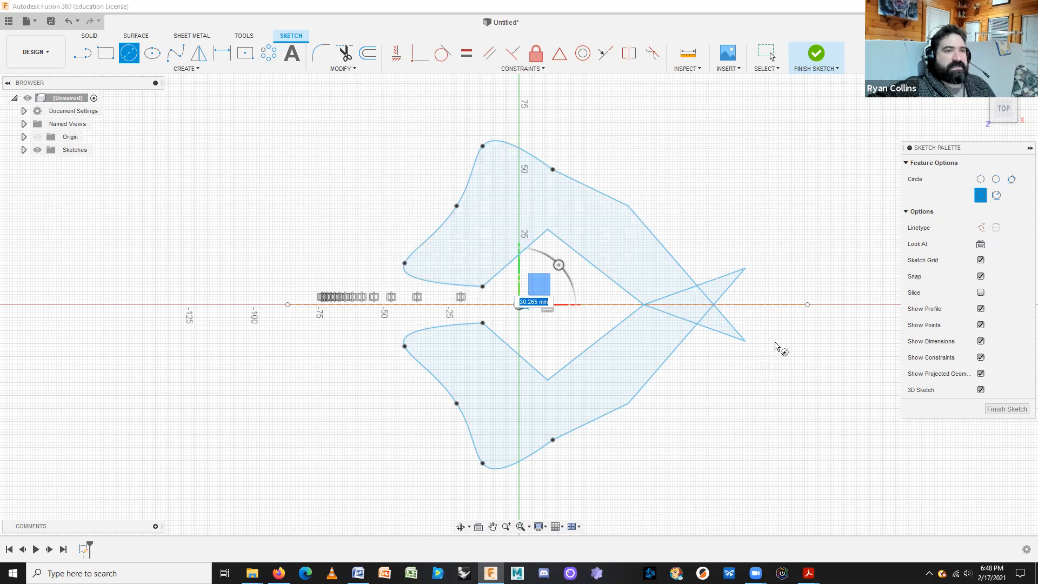
click(775, 343)
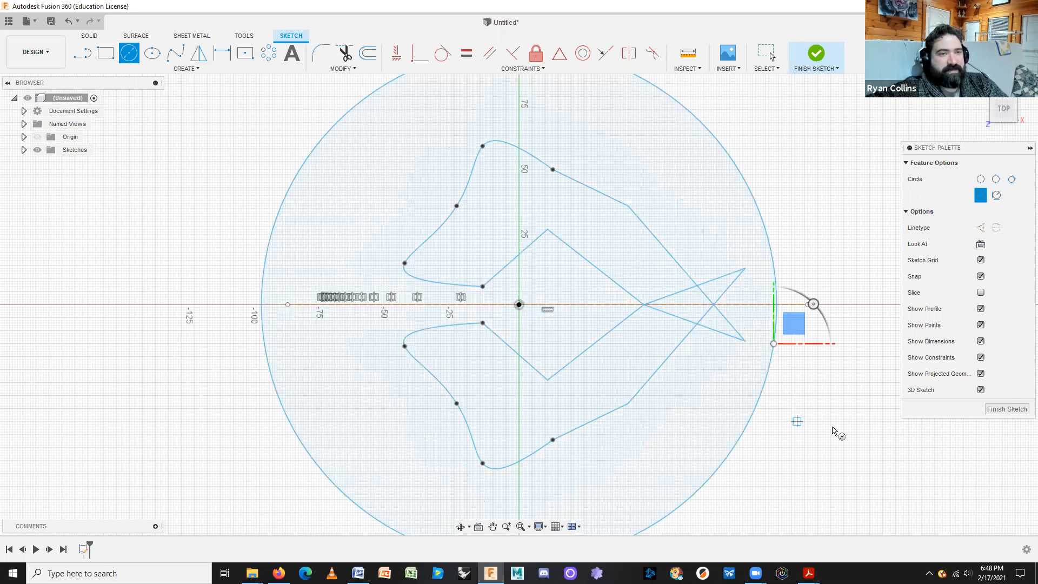
key(Escape)
Convert the outer circle into dashed construction geometry.
click(757, 404)
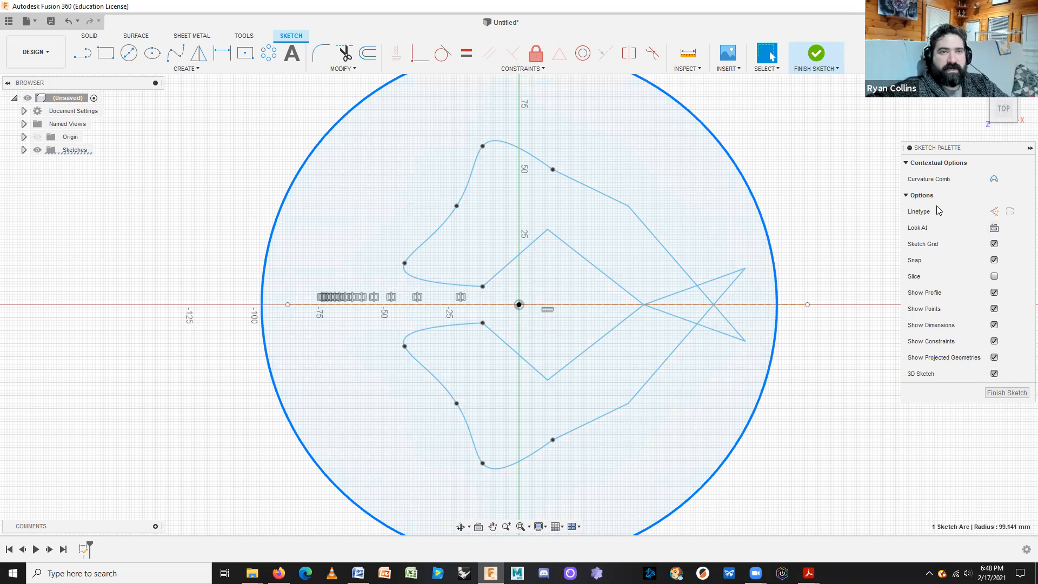
click(999, 212)
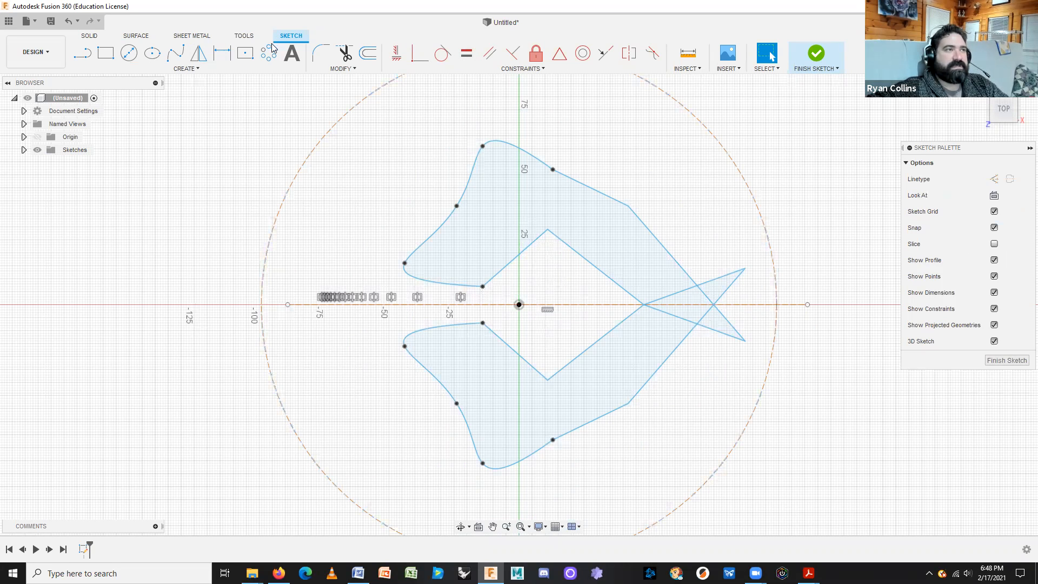
click(290, 54)
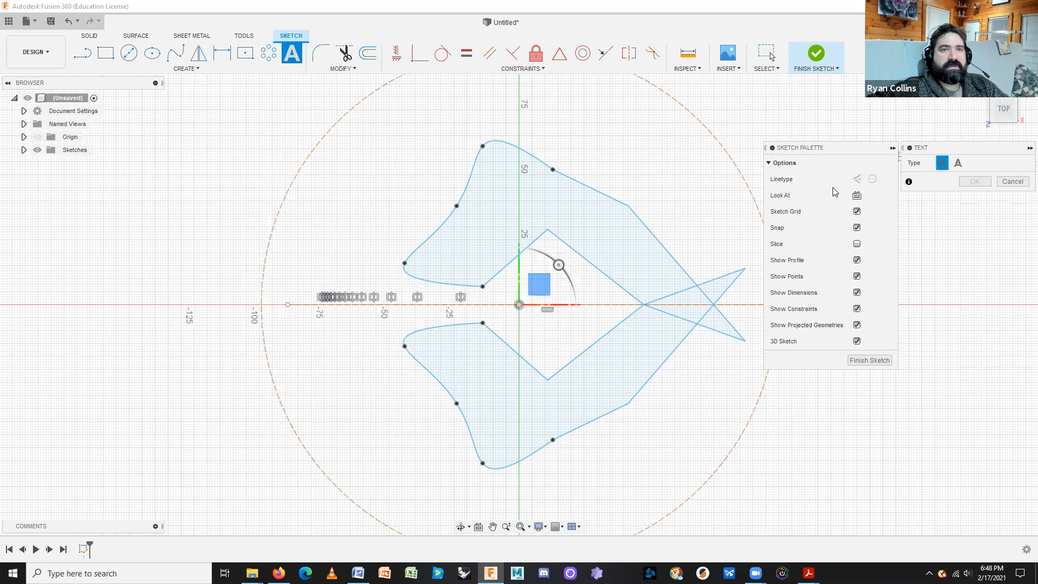
Add bold 'blah blah blah blah' text fitted to the path around the outer circle.
click(959, 163)
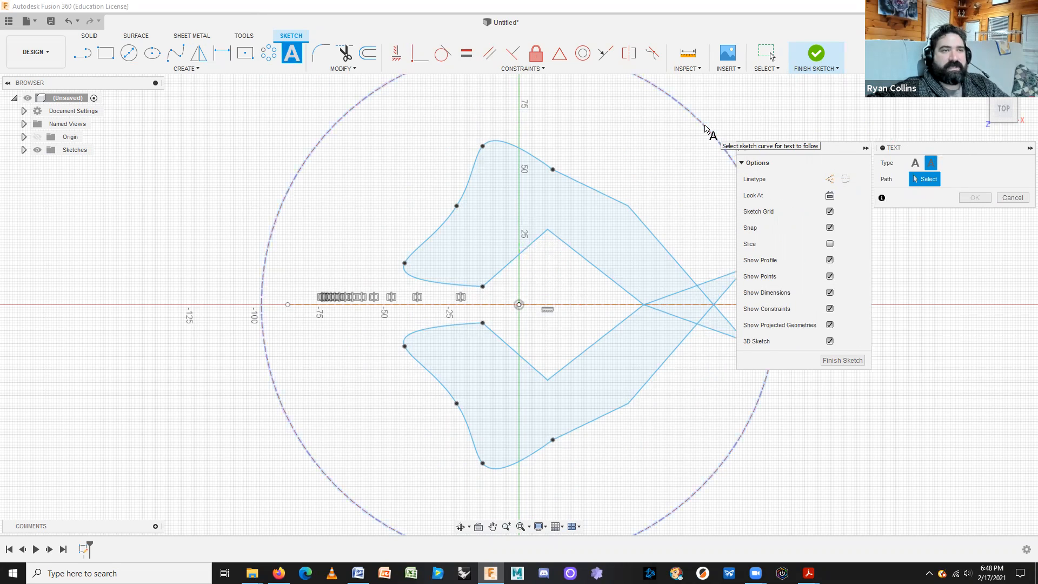
click(705, 129)
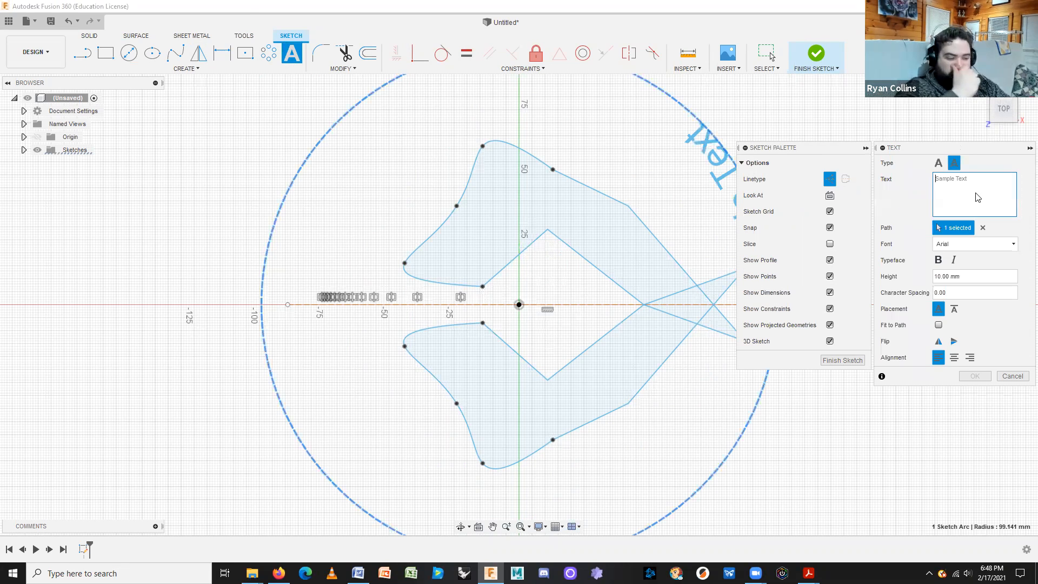
text(blah)
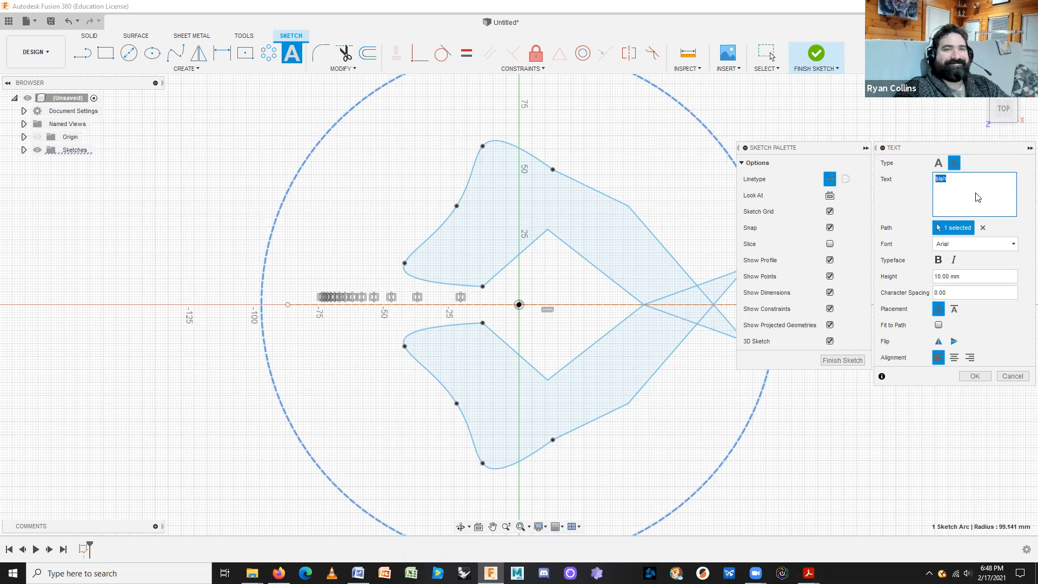
click(978, 197)
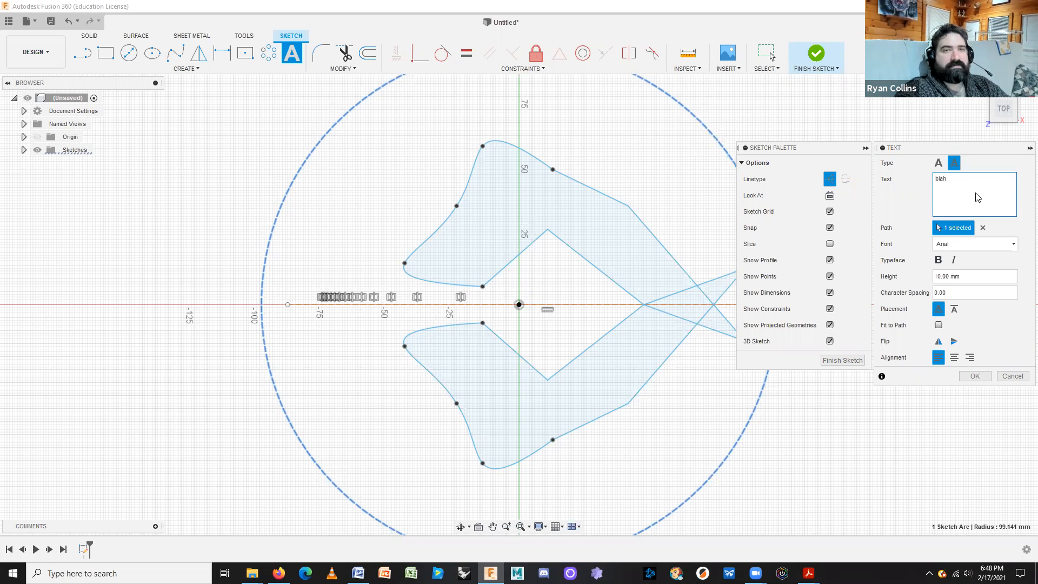
text(blah blah blah)
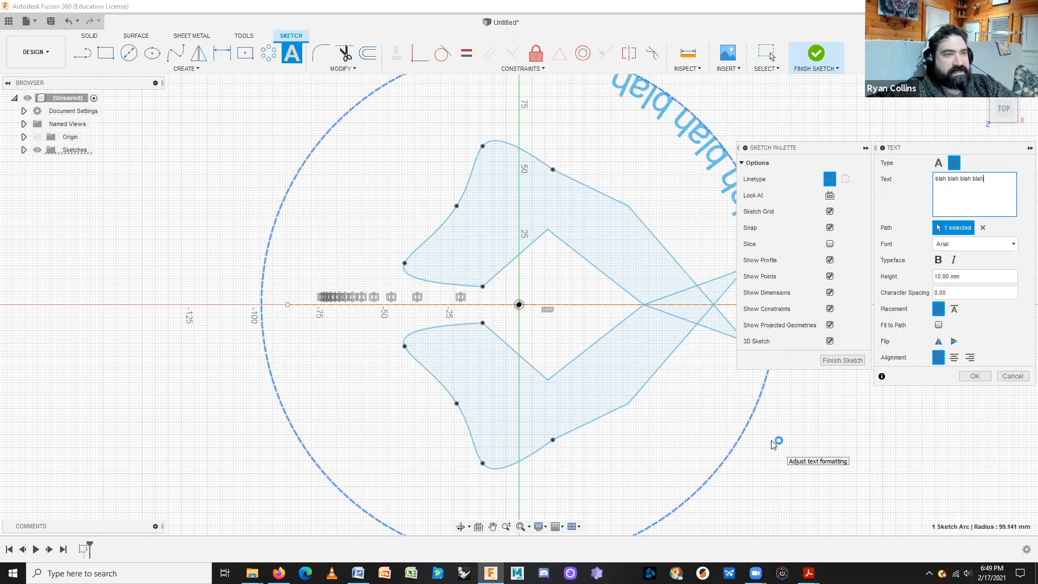
scroll(788, 437, down, 1)
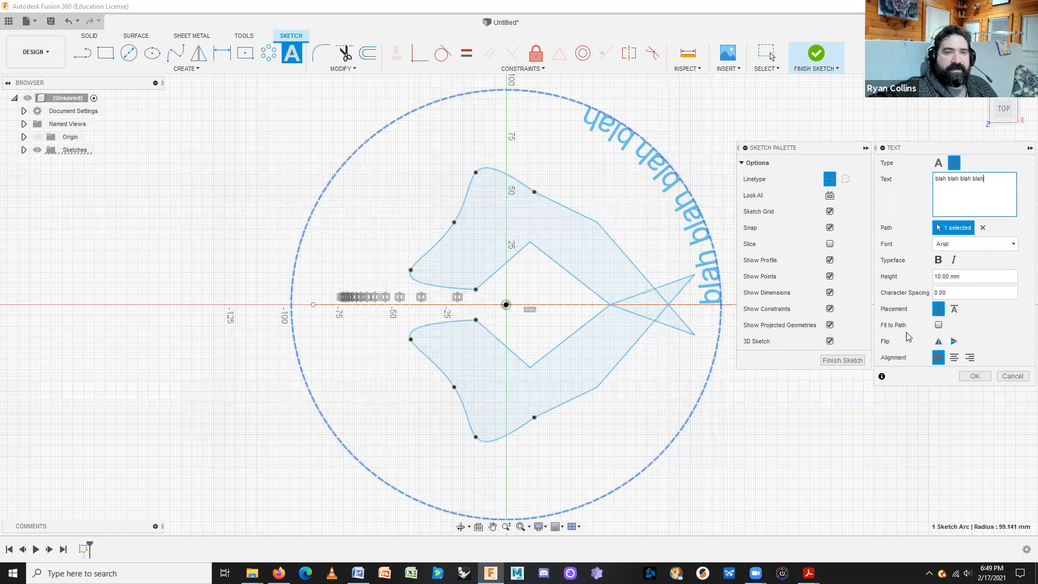
click(938, 325)
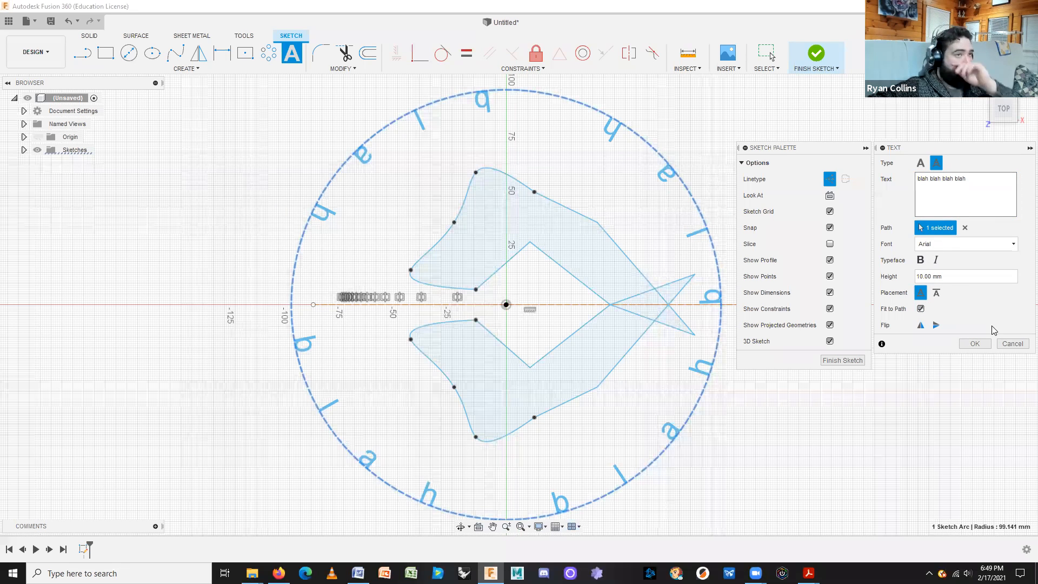
click(921, 261)
click(971, 344)
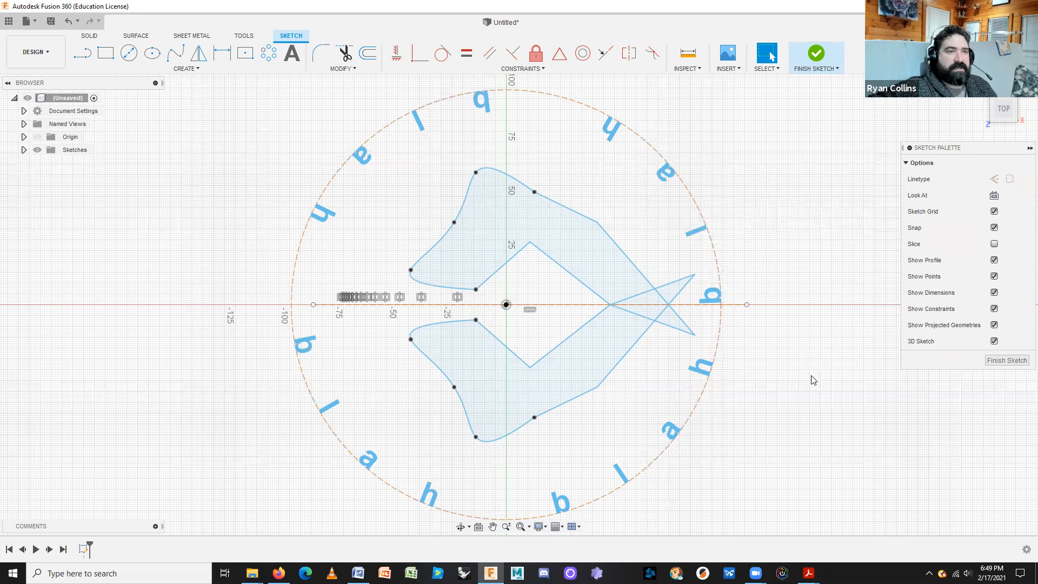
middle_drag(812, 384, 790, 354)
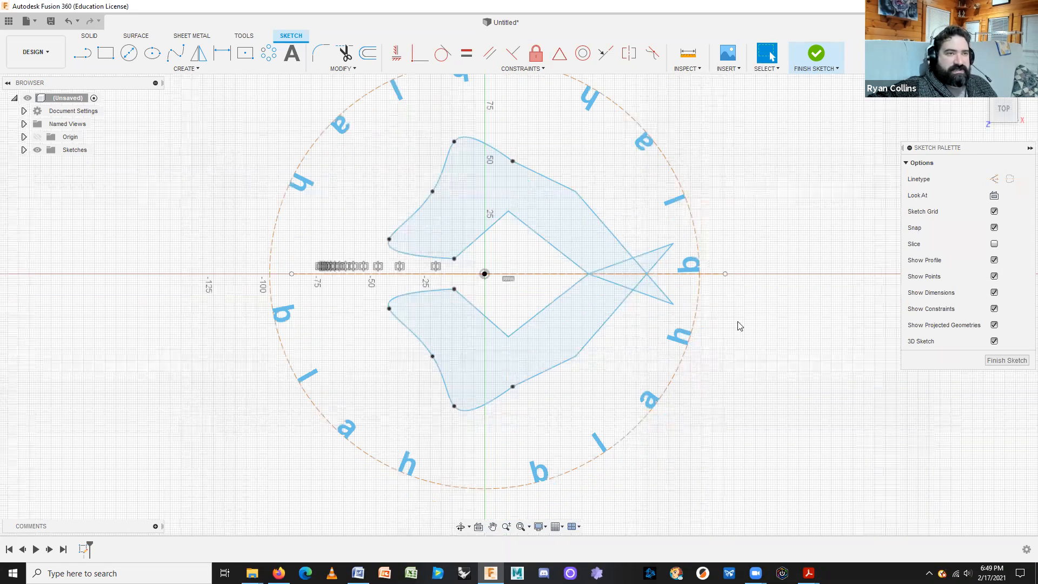
Finish the sketch, orbit to a 3D view, and browse the Surface tab's Create commands.
click(817, 54)
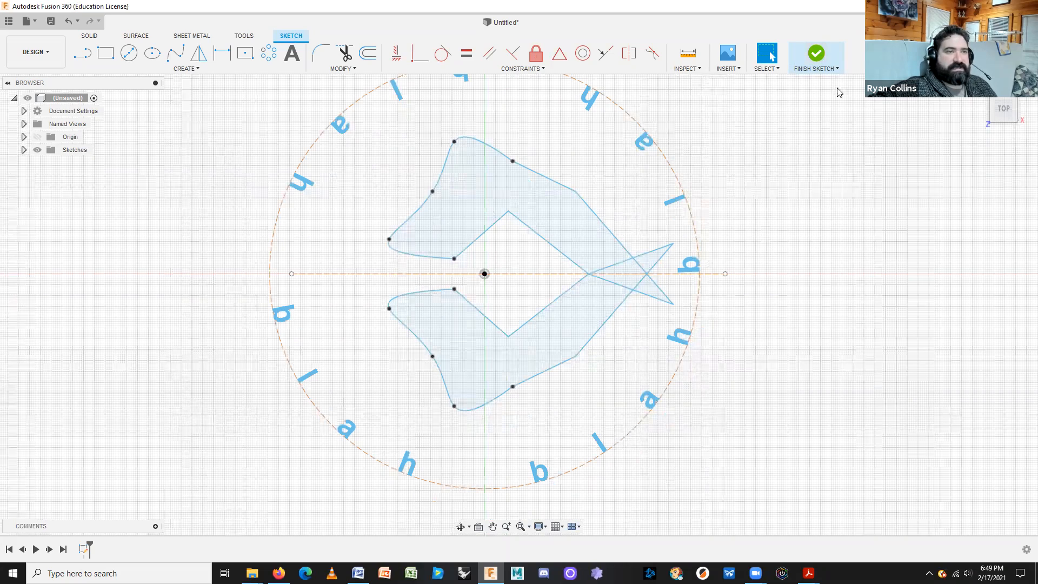
shift+middle_drag(816, 438, 812, 392)
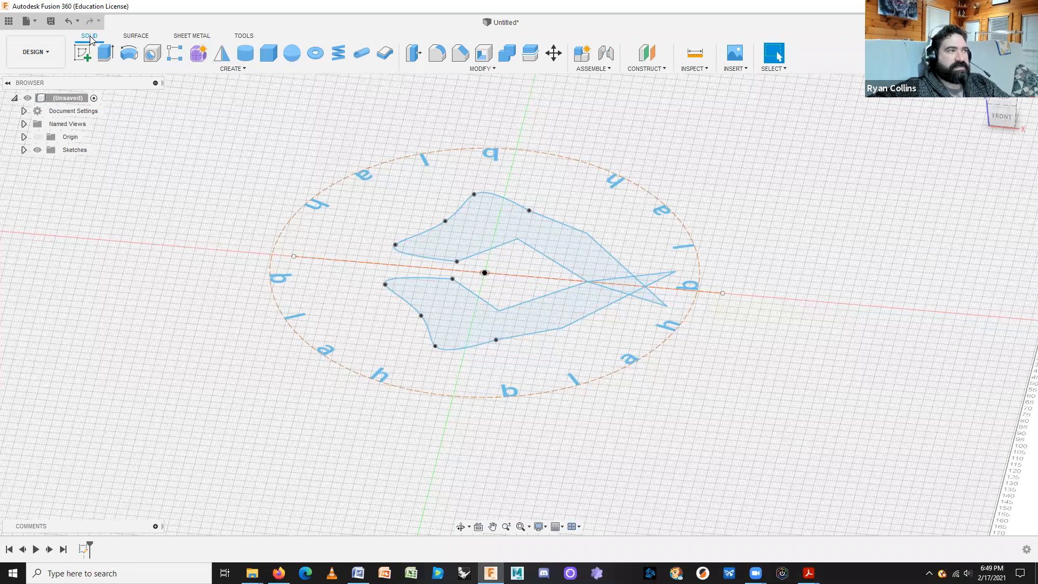
click(142, 37)
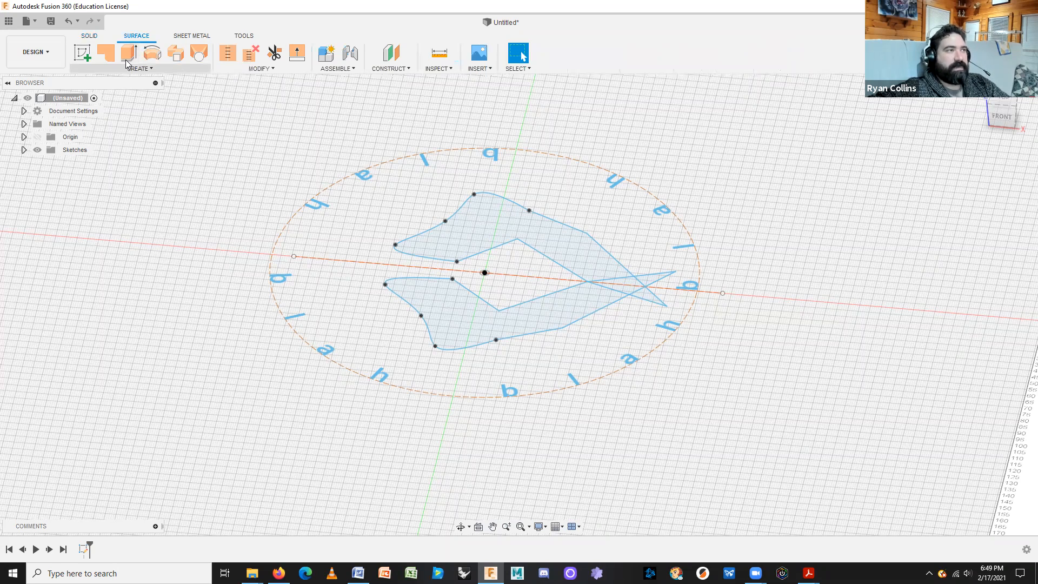
click(89, 35)
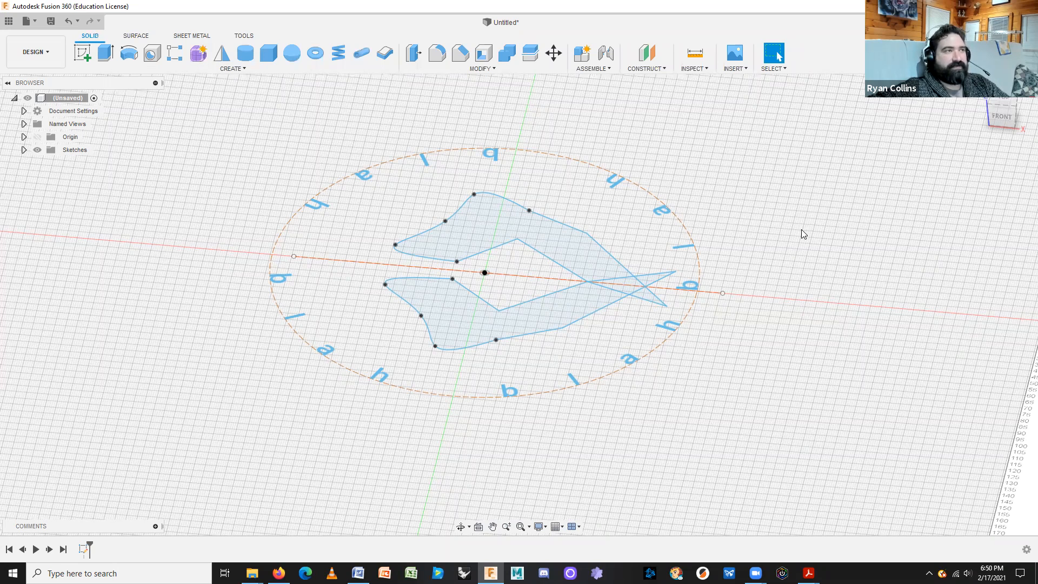
click(137, 35)
click(137, 68)
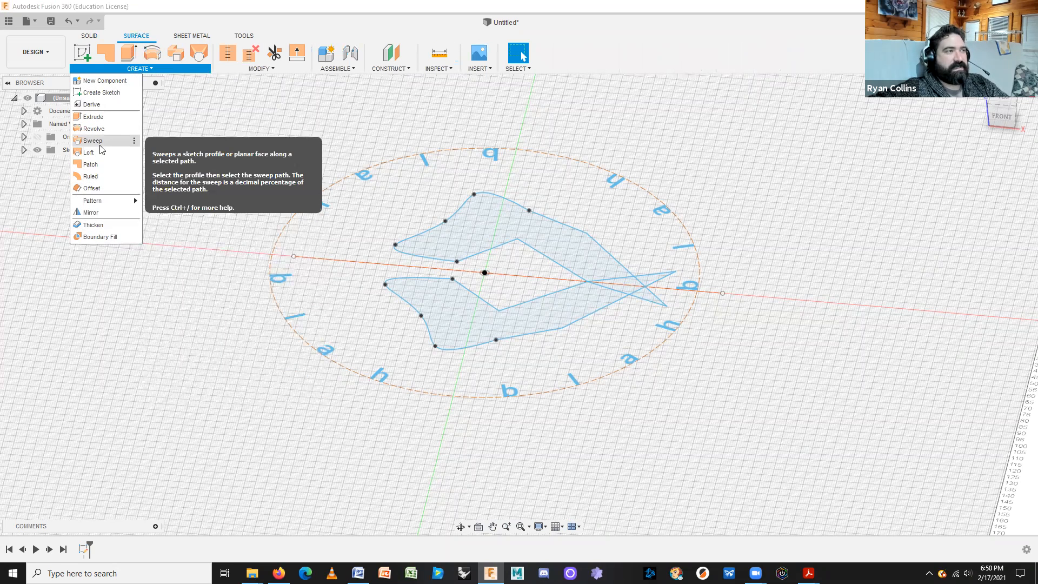
click(90, 37)
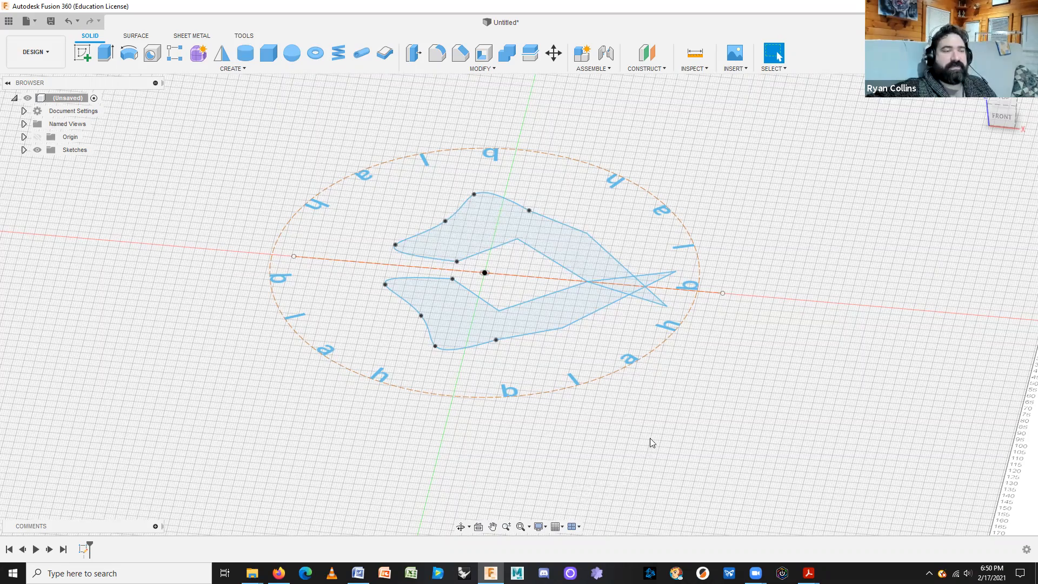
scroll(605, 330, down, 5)
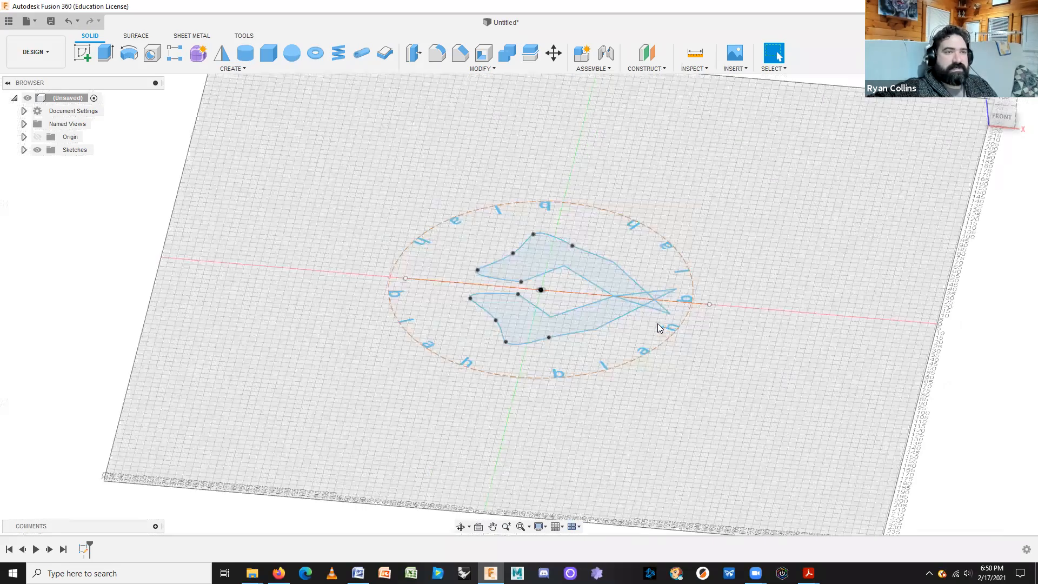
scroll(657, 323, up, 7)
scroll(726, 420, up, 5)
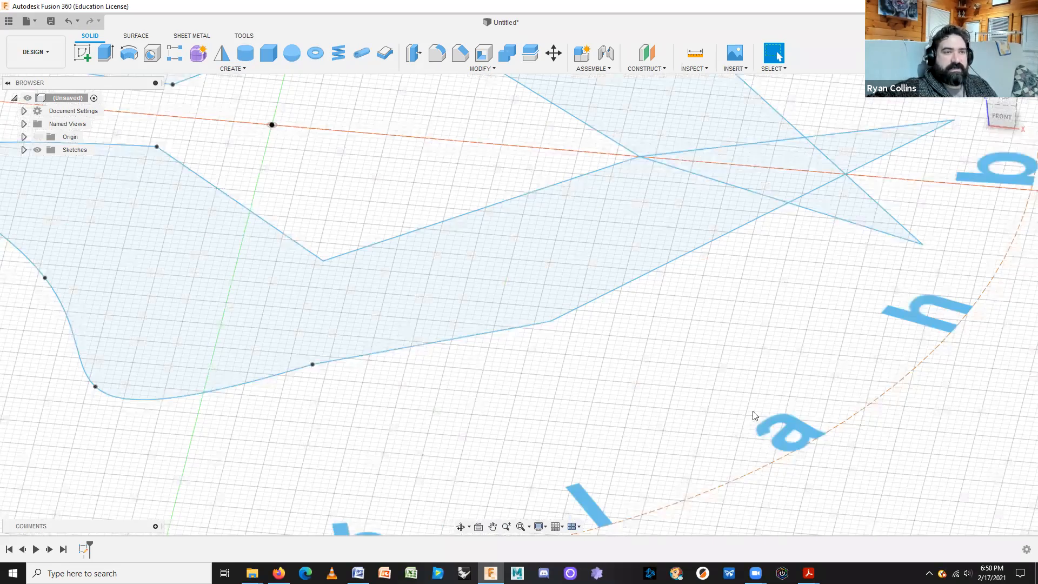
middle_drag(467, 400, 480, 510)
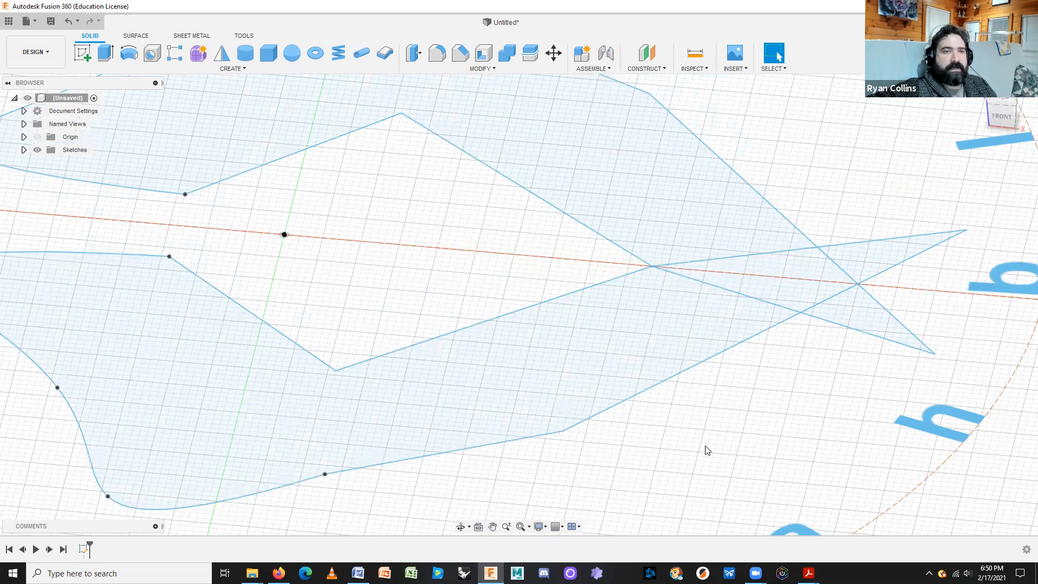
scroll(865, 391, down, 2)
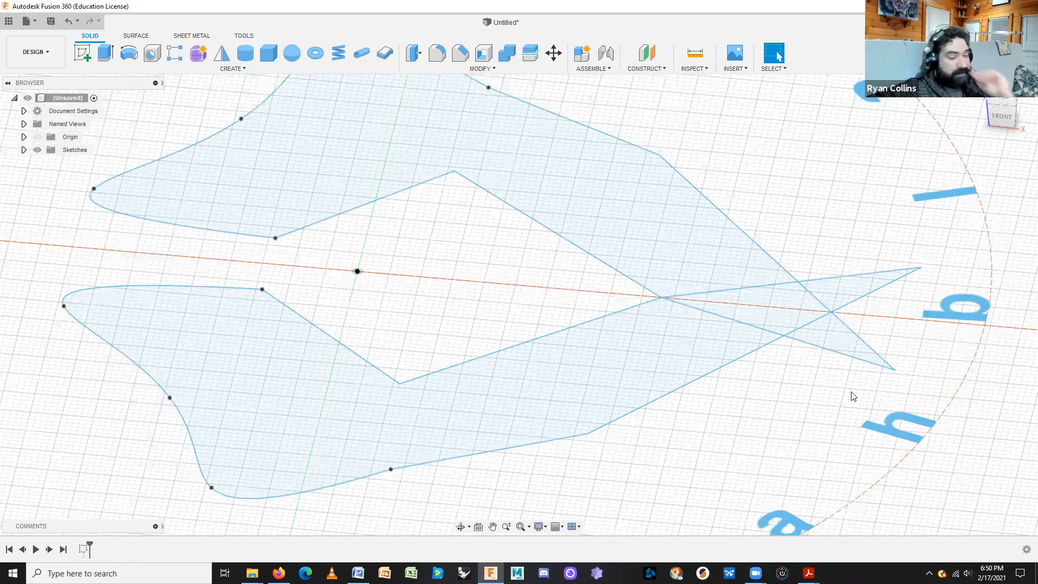
scroll(853, 397, down, 4)
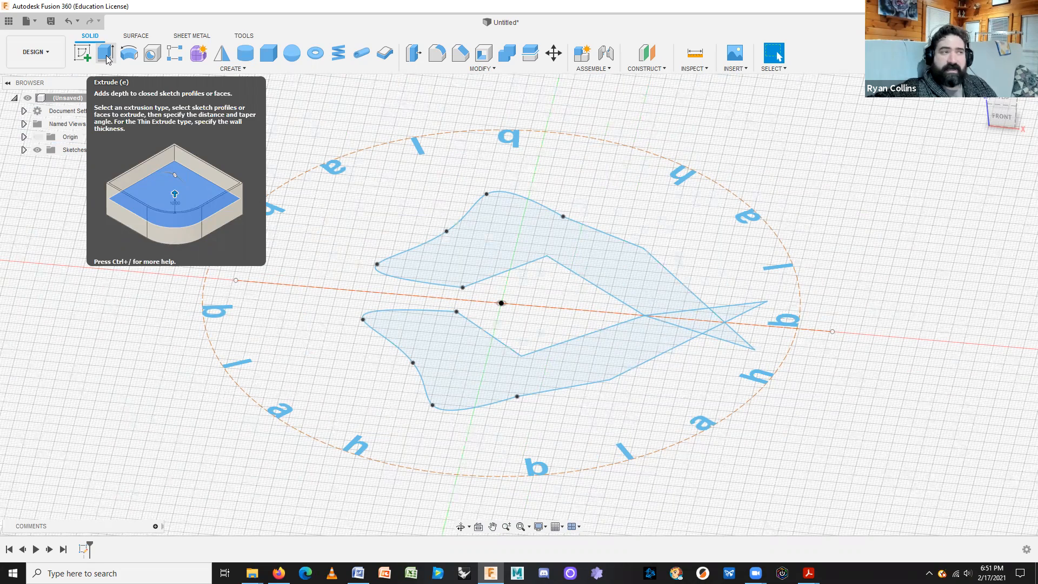
Extrude the four logo profiles, two fish parts and two tip triangles, to a height of 25 mm.
click(106, 54)
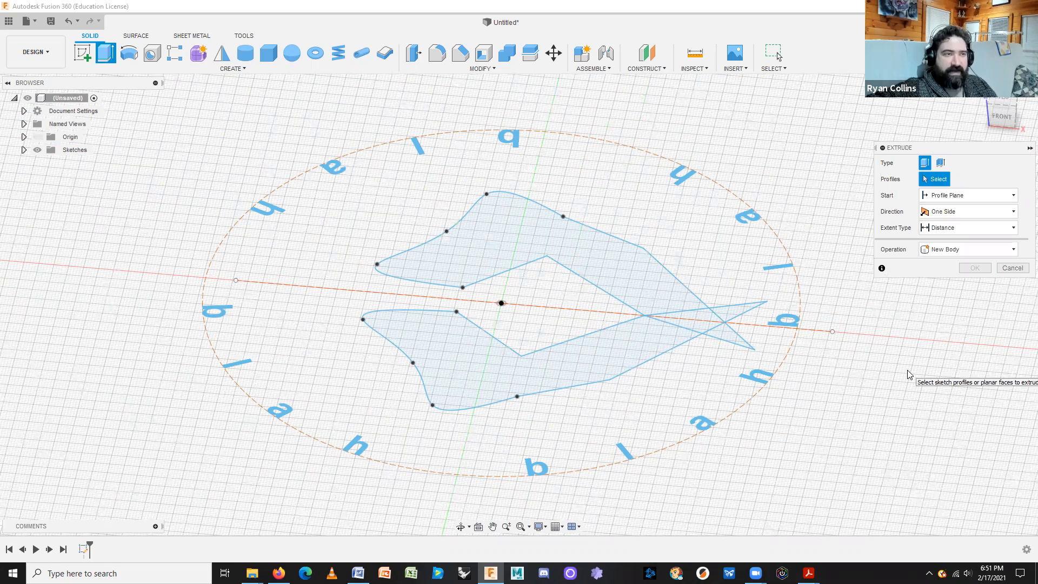
click(621, 263)
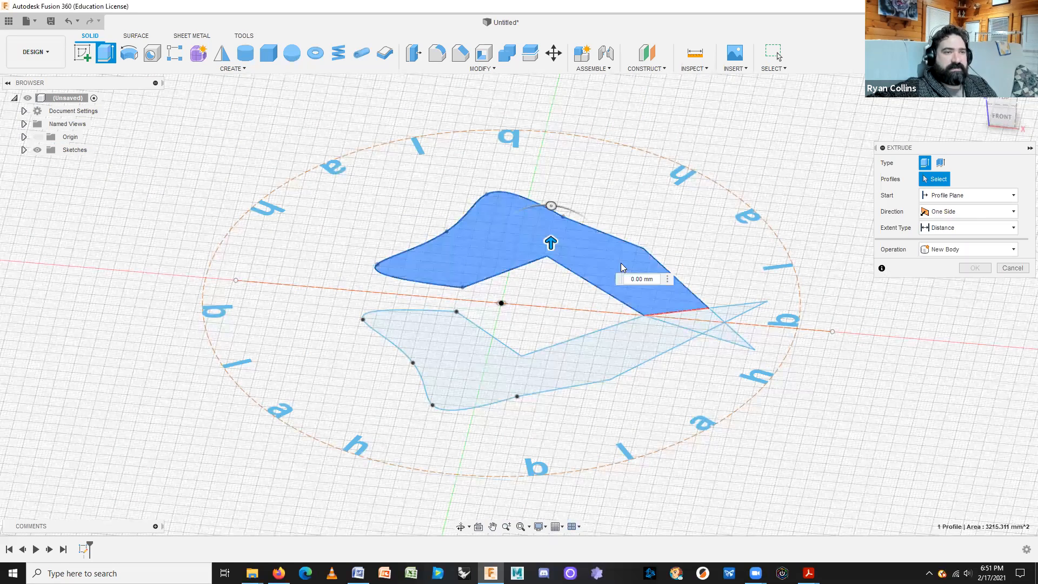
click(614, 351)
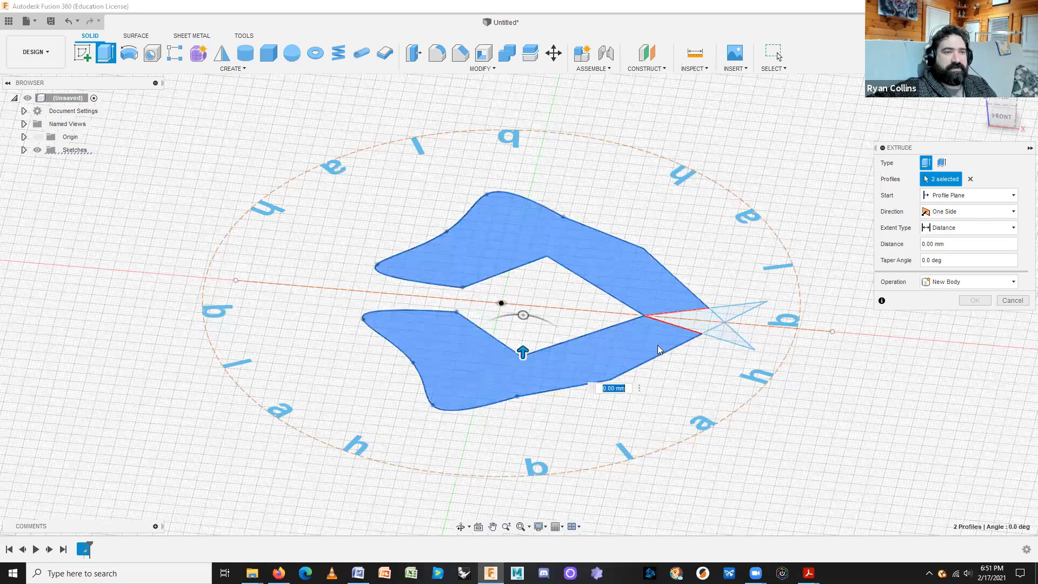
click(728, 339)
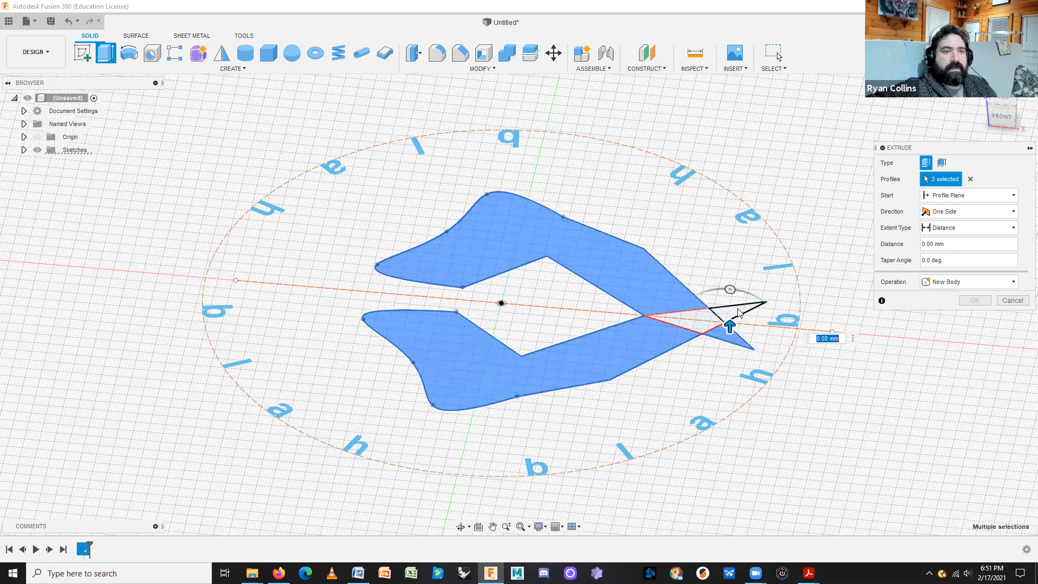
click(729, 316)
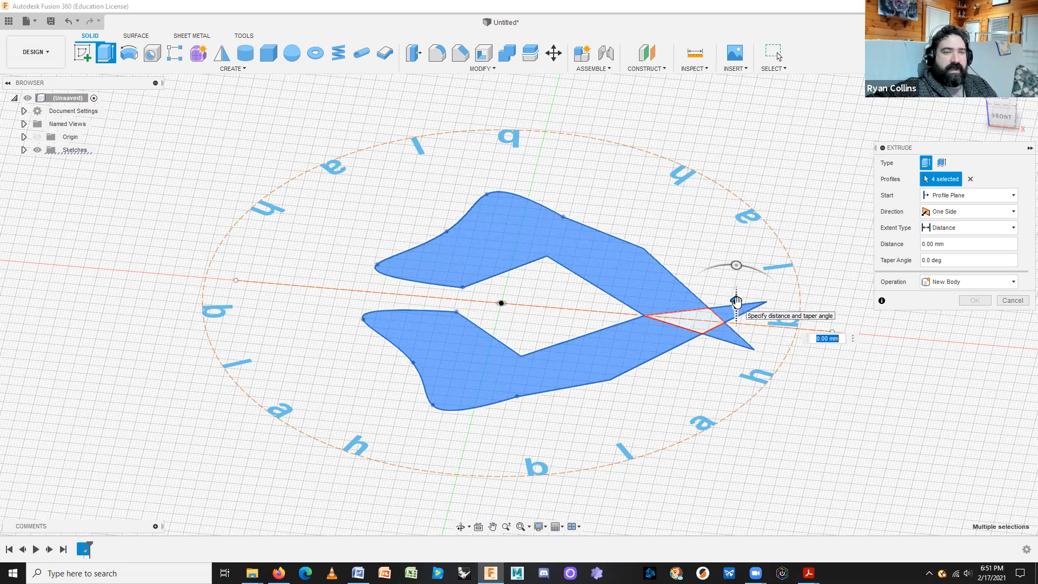
drag(737, 302, 737, 303)
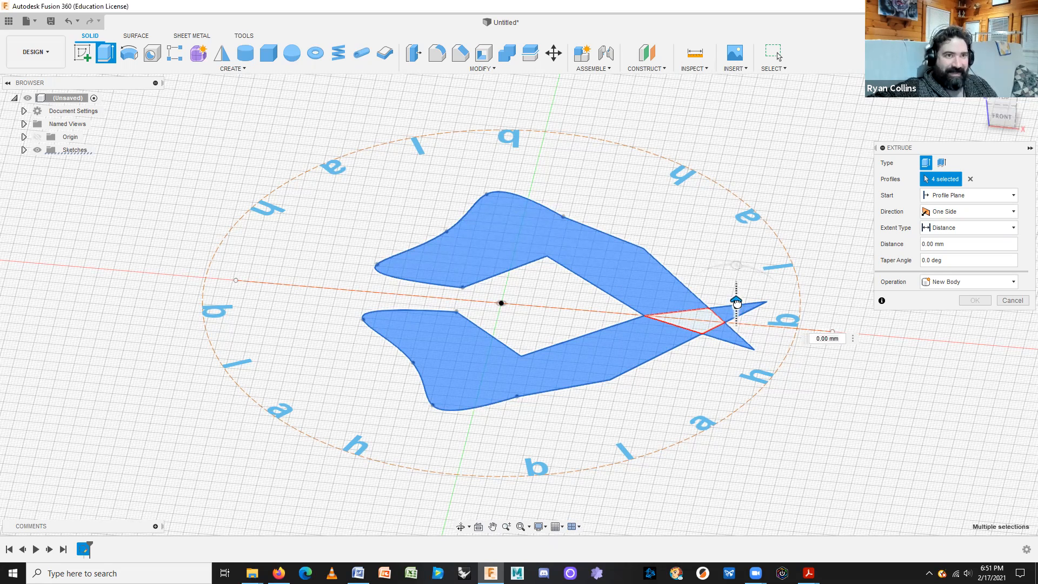
drag(736, 302, 736, 237)
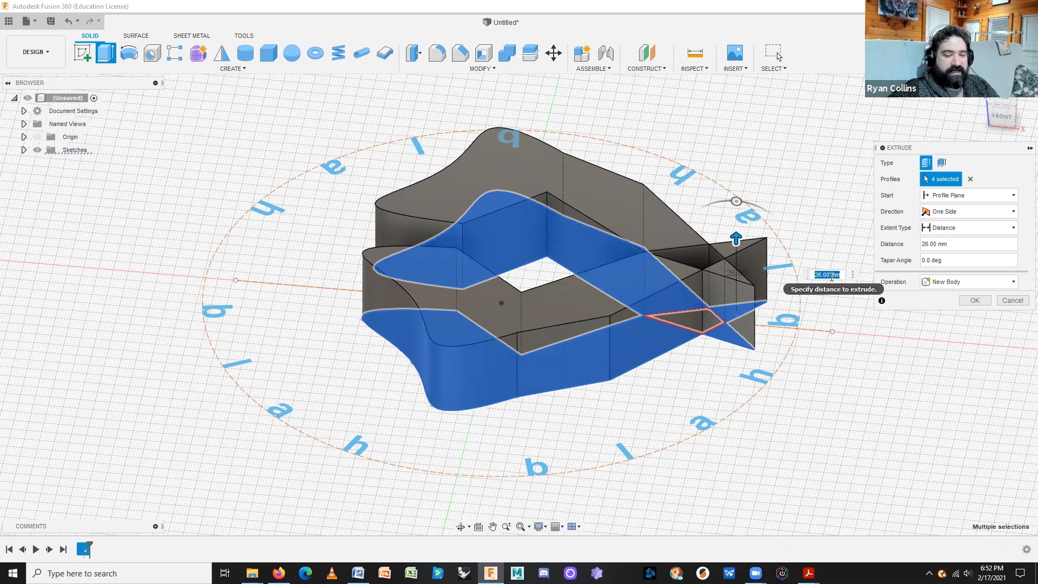
text(25)
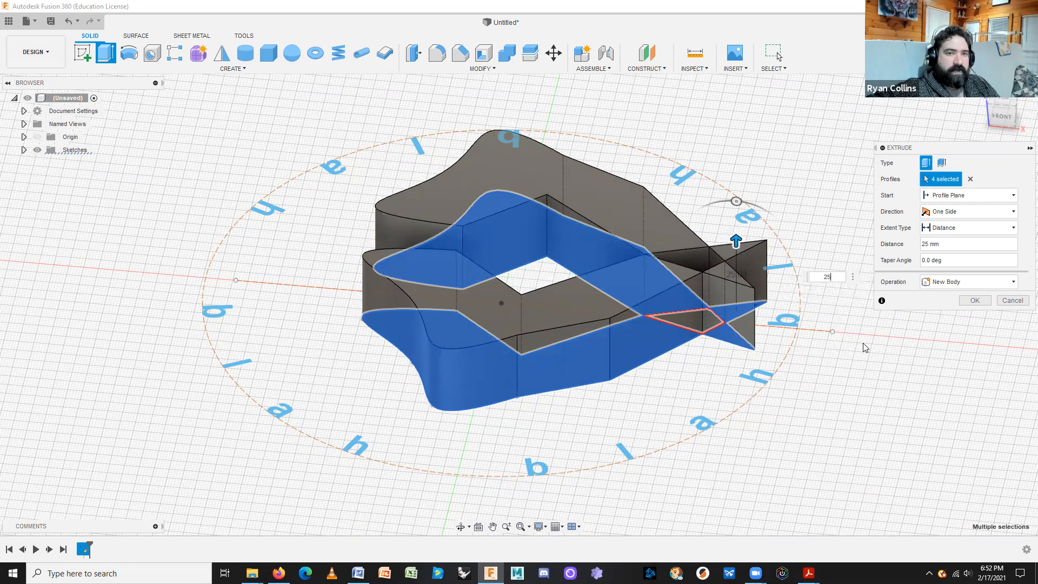
Set the extrusion's taper angle to -5 deg and keep it starting from the profile plane.
click(961, 261)
drag(946, 263, 884, 265)
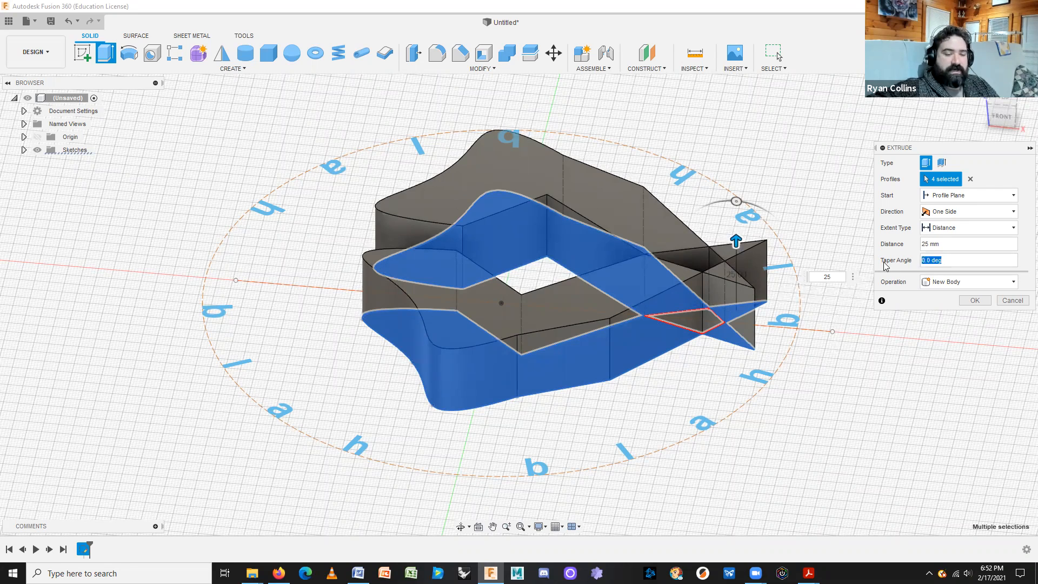
text(-5)
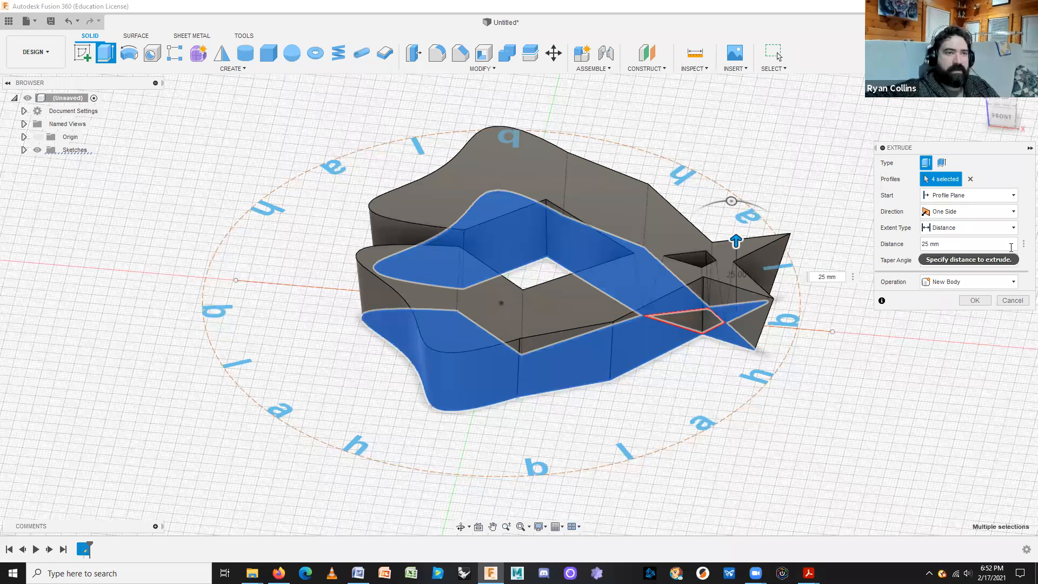
text(-5)
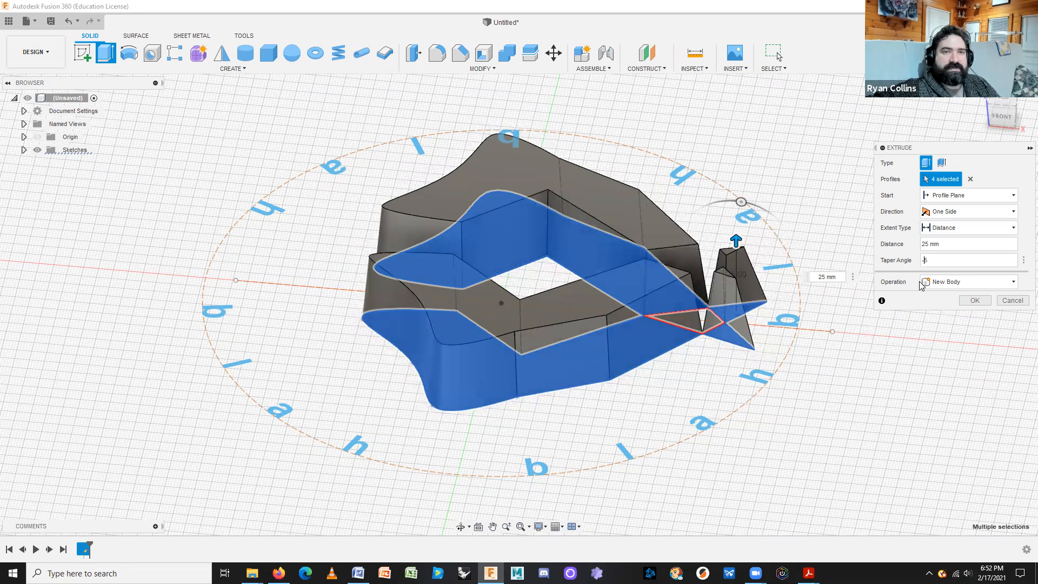
click(949, 200)
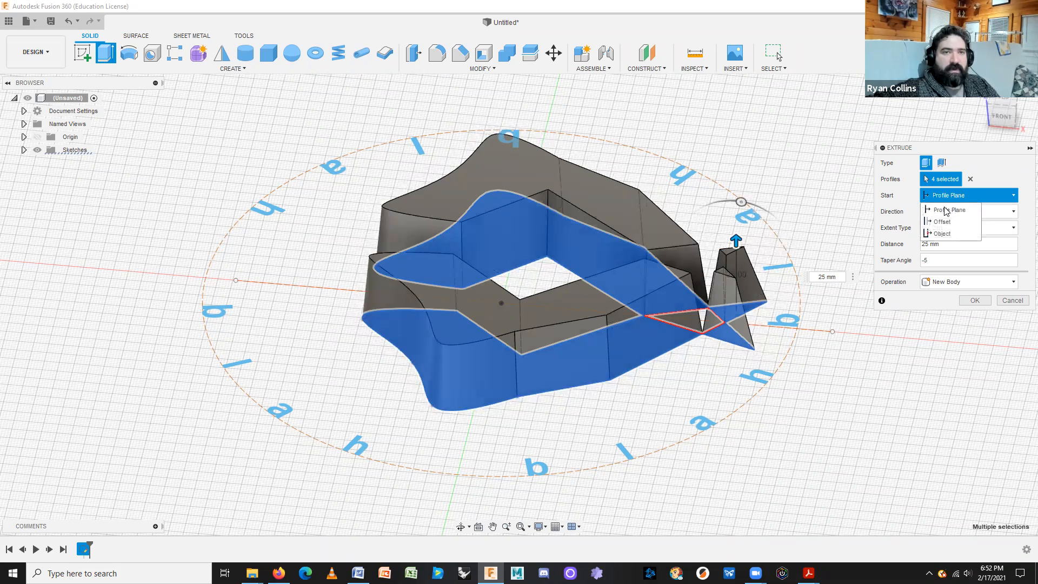
click(972, 197)
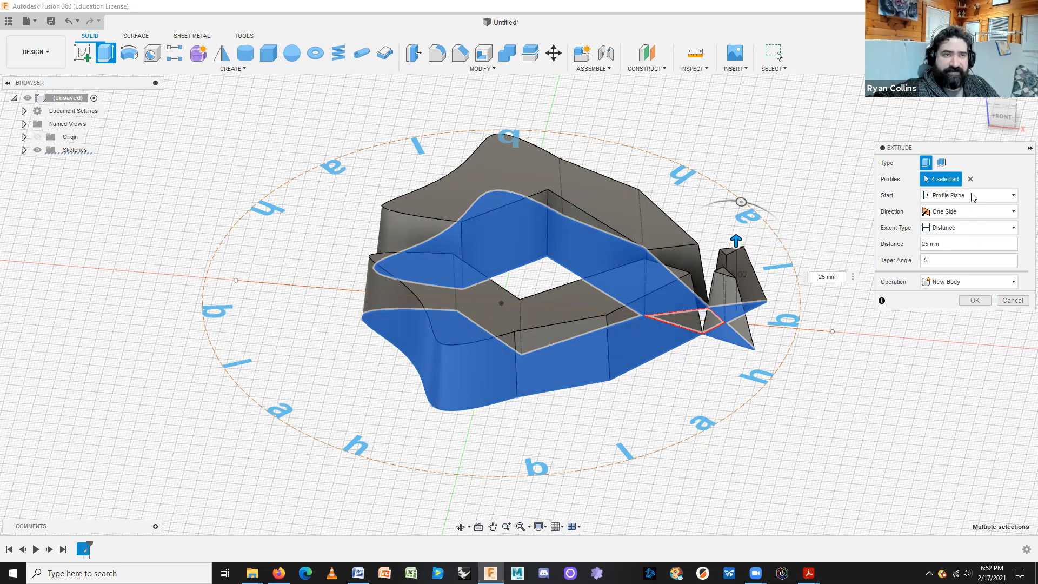
click(947, 214)
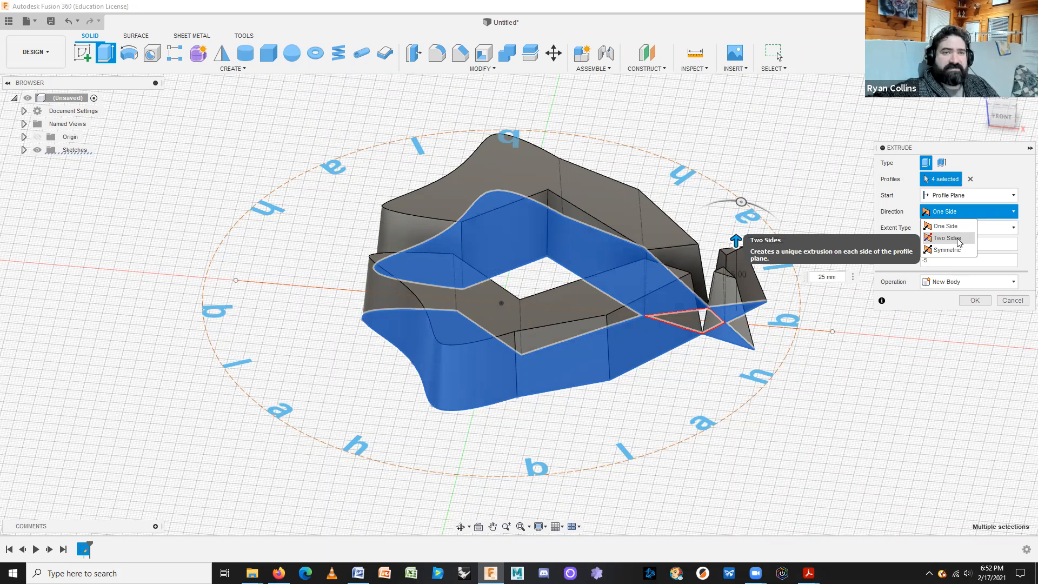
click(947, 239)
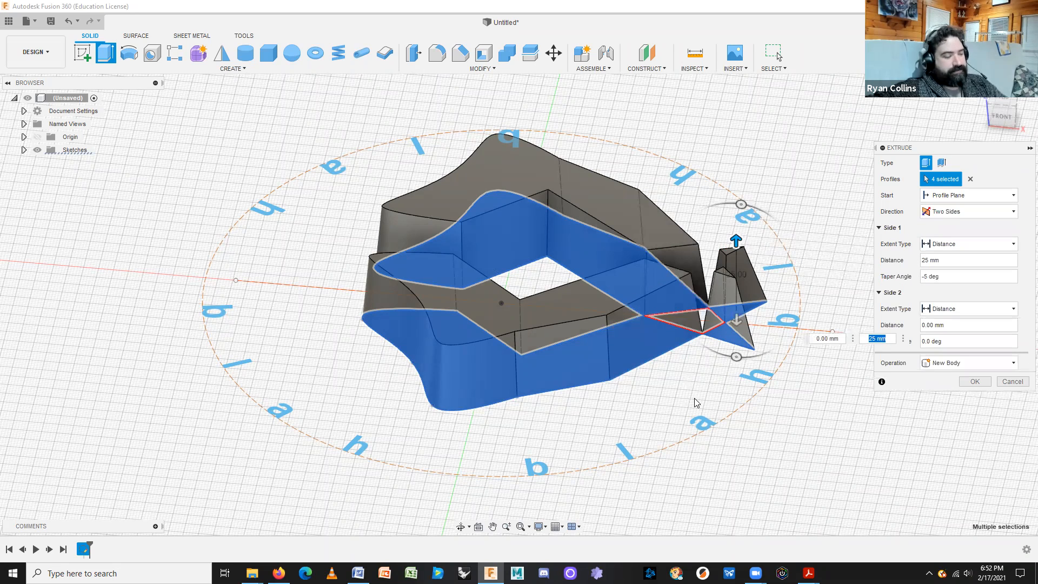
shift+middle_drag(698, 401, 730, 381)
drag(738, 384, 738, 390)
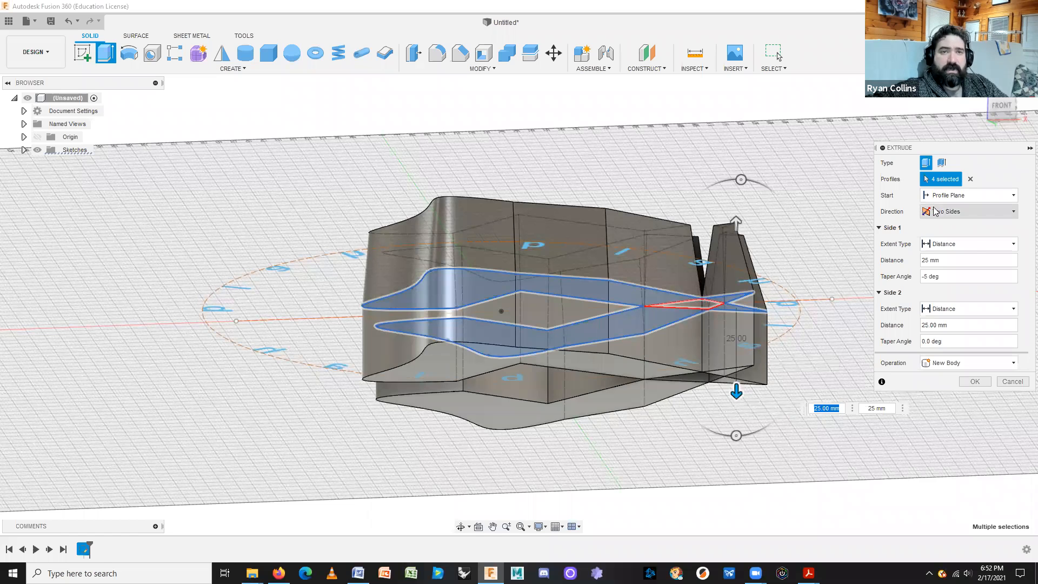
click(948, 212)
click(947, 250)
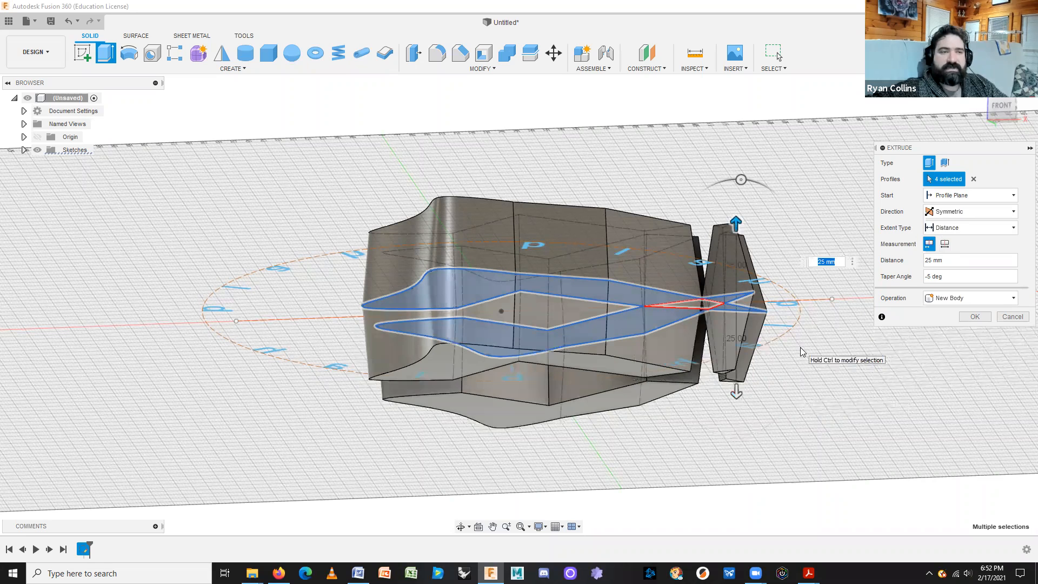
click(987, 214)
click(947, 226)
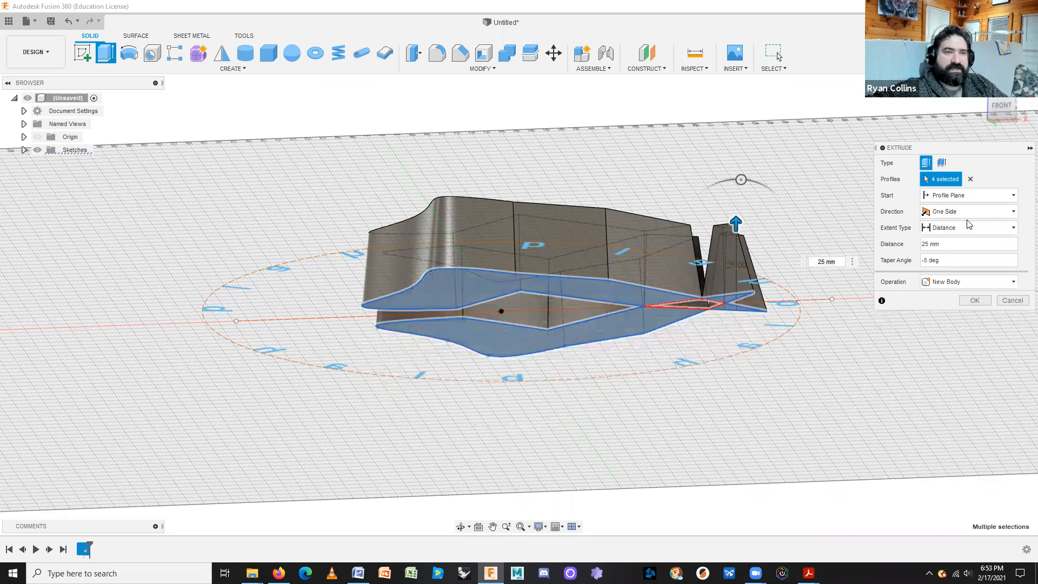
shift+middle_drag(818, 337, 821, 359)
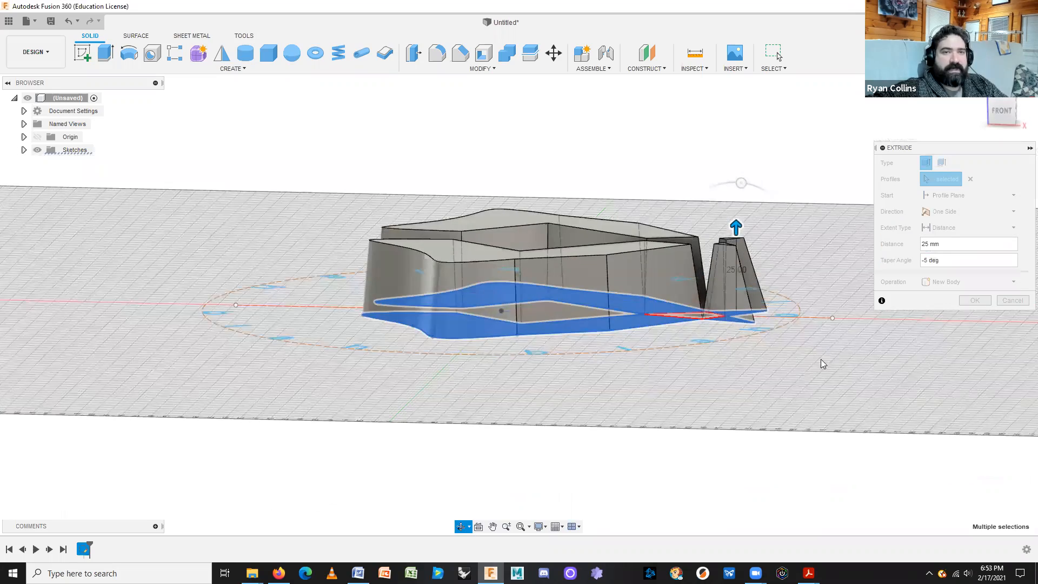
shift+middle_drag(948, 239, 940, 270)
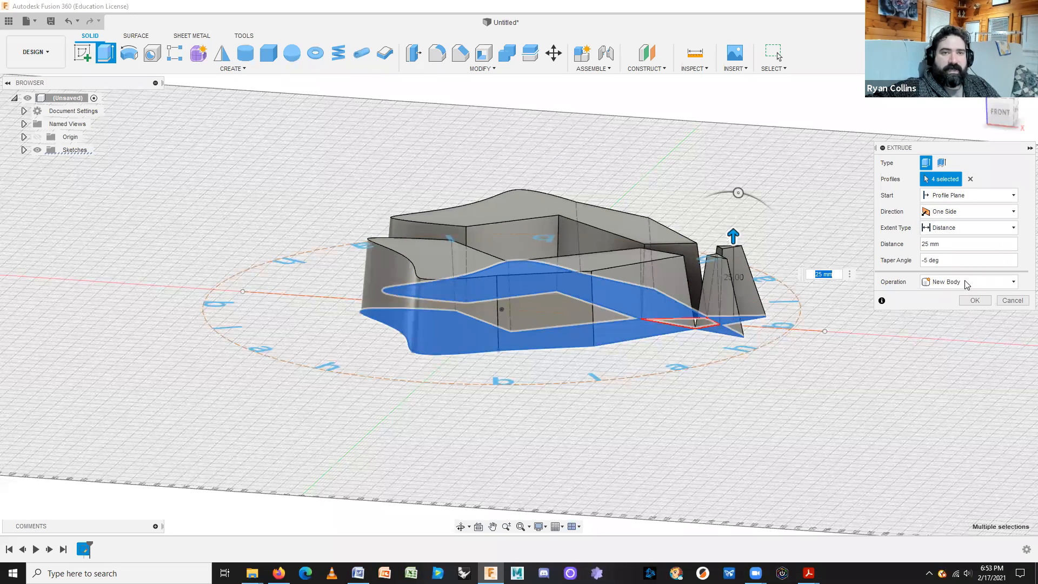
click(968, 300)
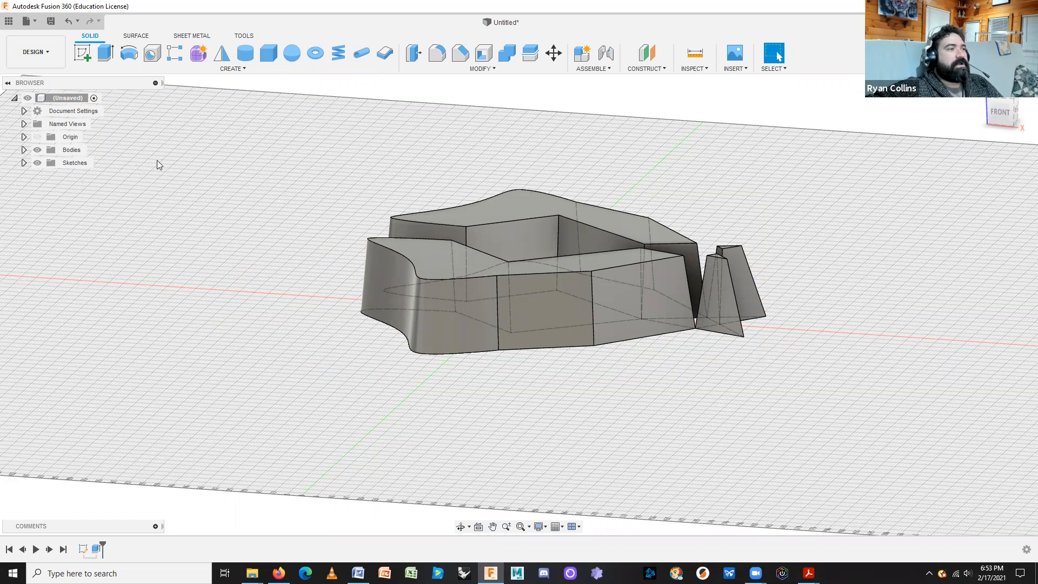
Make Sketch1's circle and letters visible again, reframe the view from above, and start another extrusion.
click(24, 163)
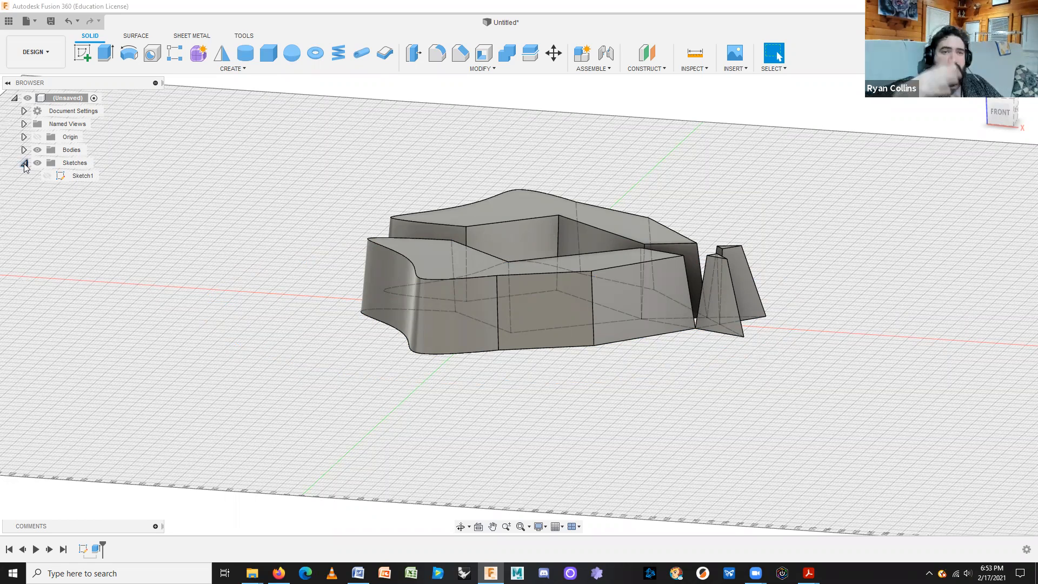
click(49, 179)
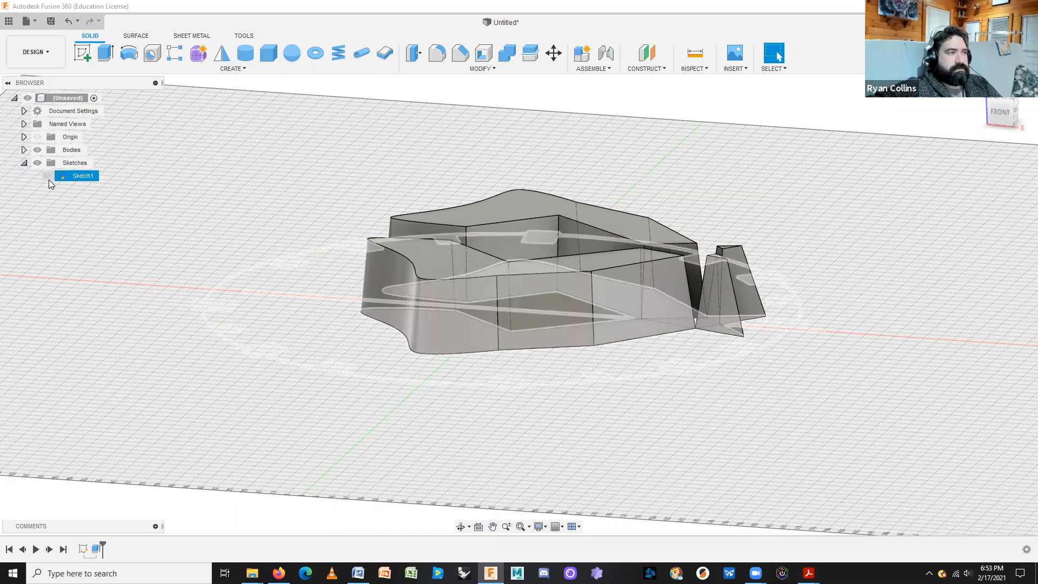
click(47, 176)
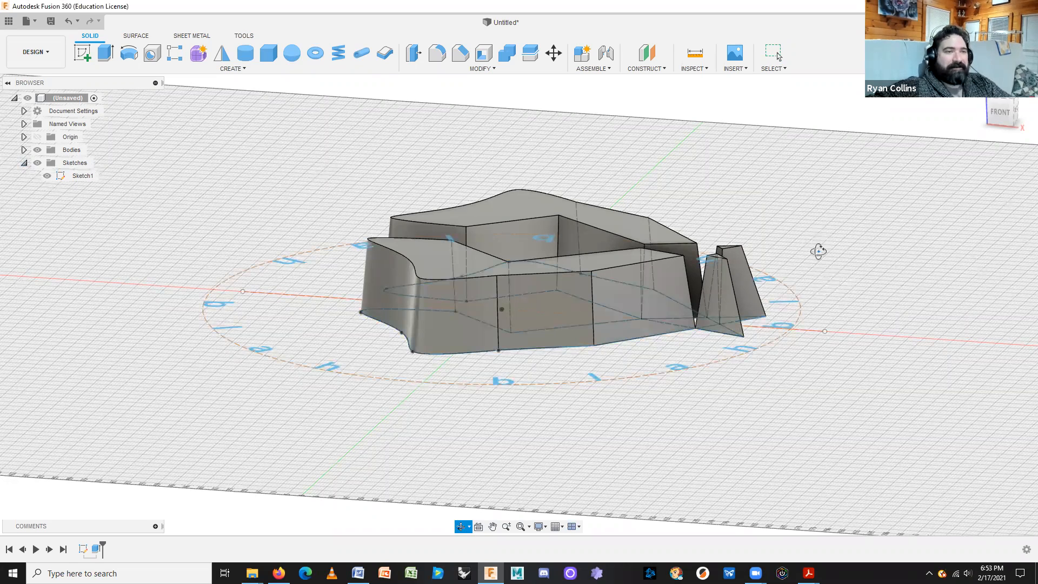
mouse_move(816, 273)
shift+middle_down()
mouse_move(815, 301)
mouse_move(814, 286)
shift+middle_up()
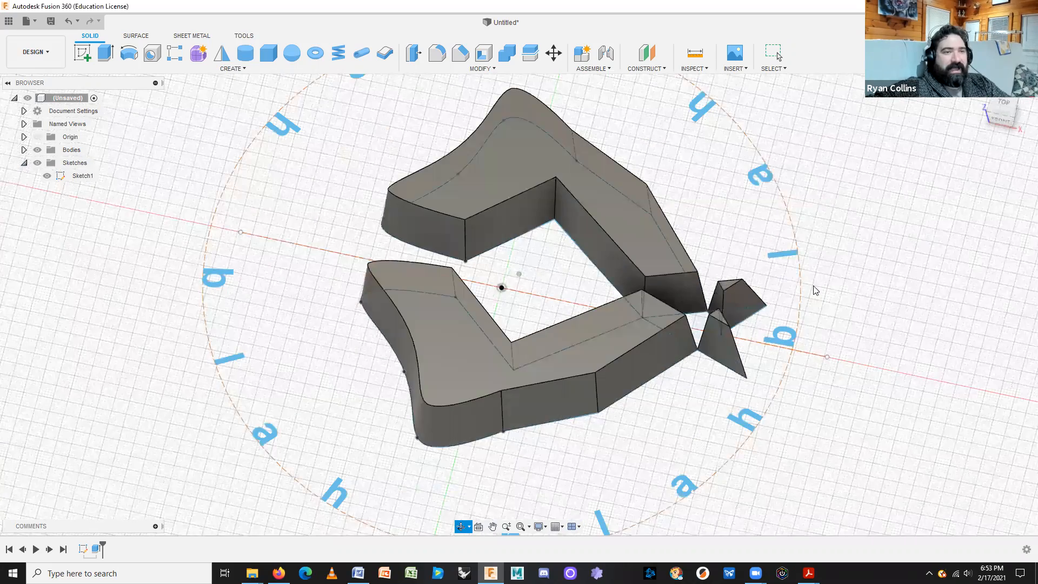
scroll(835, 409, down, 3)
scroll(835, 409, up, 2)
middle_drag(835, 408, 820, 457)
key(e)
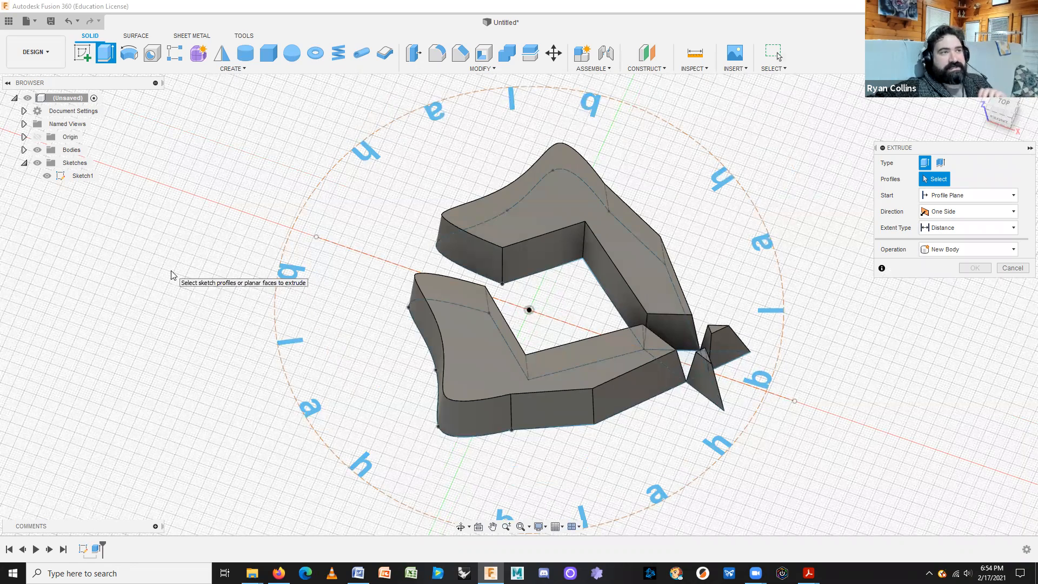
Extrude the ring of sketch letters 10 mm tall as new bodies.
click(361, 160)
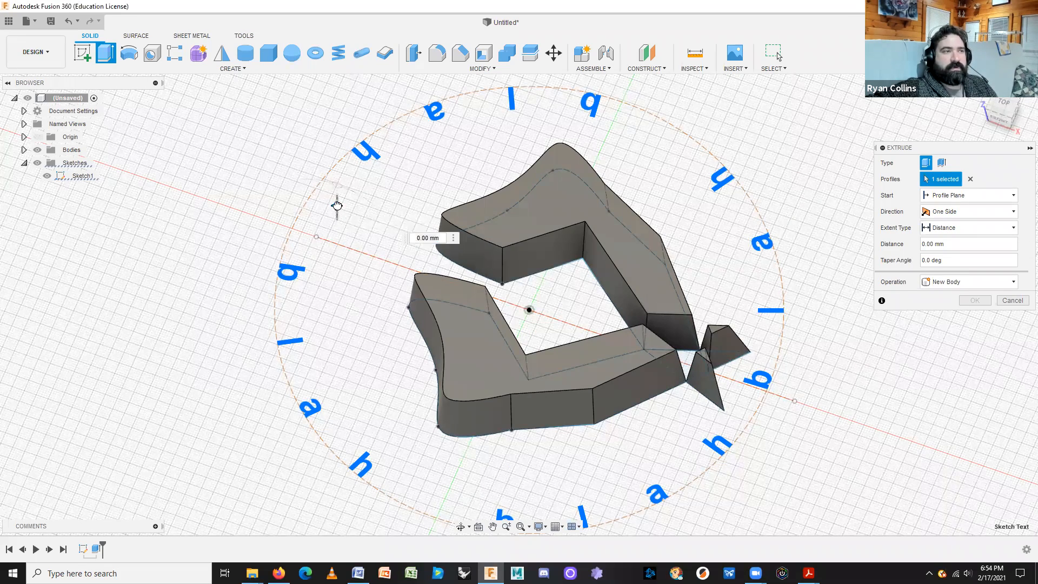
drag(336, 202, 337, 190)
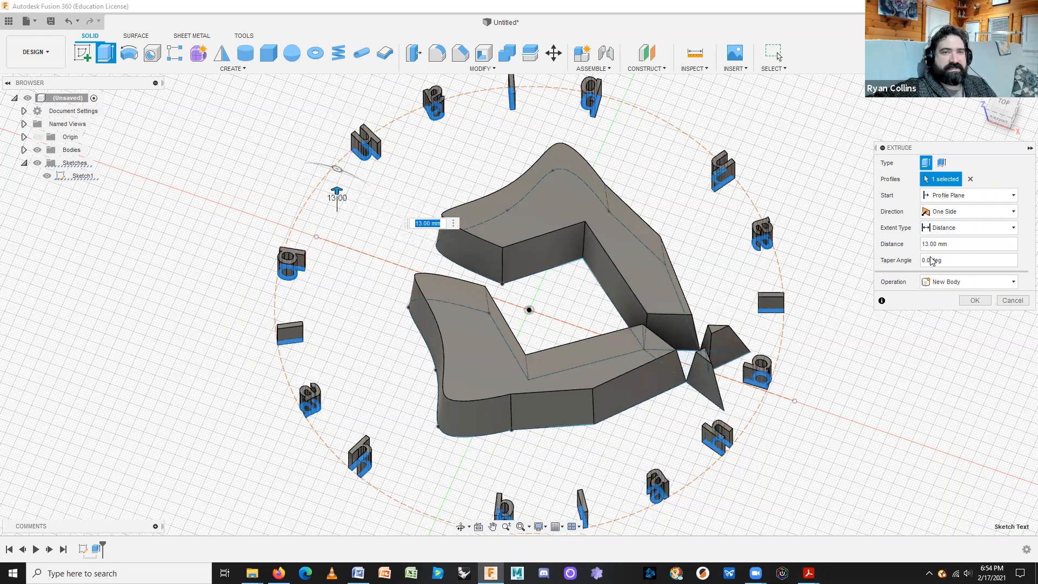
drag(960, 243, 913, 248)
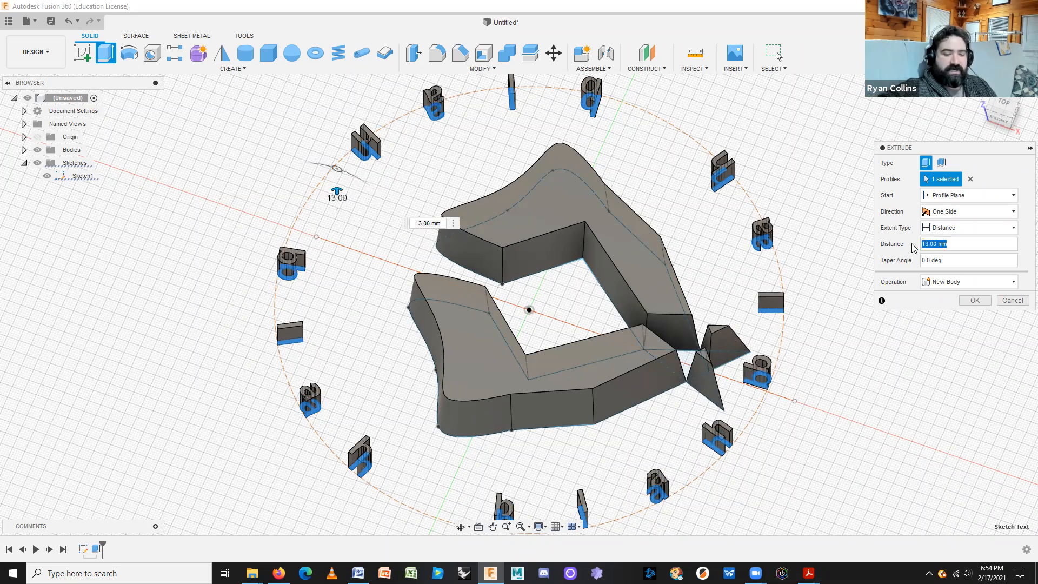
text(10)
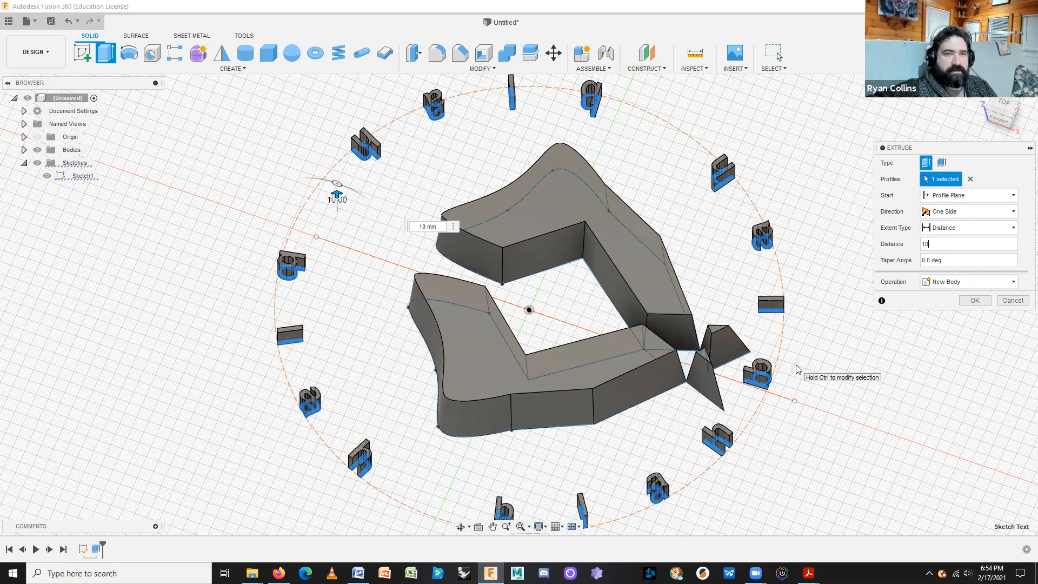
click(974, 301)
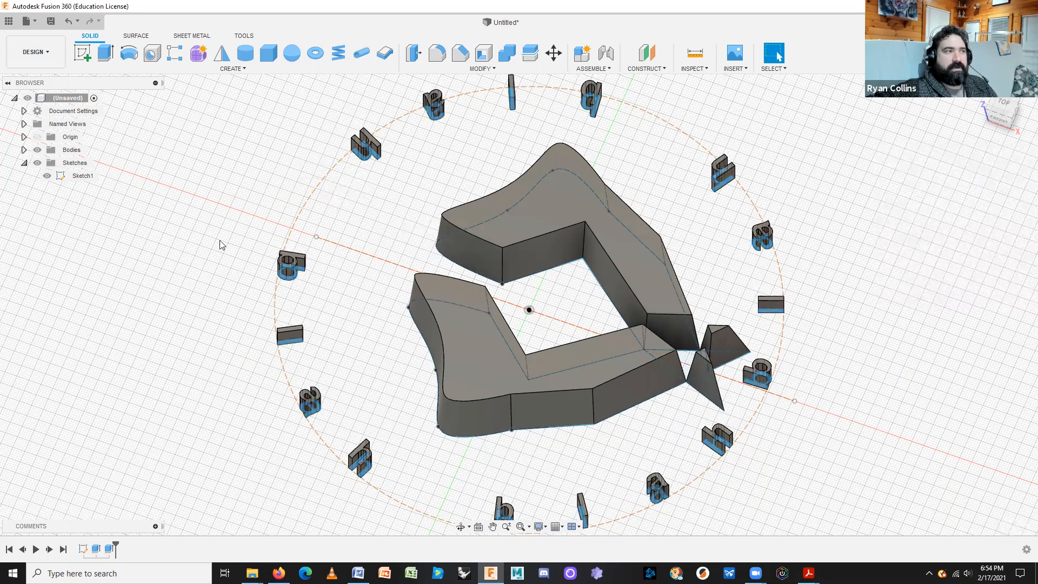
Check the letter bodies in the Bodies list and step the history back before the letter extrusion.
click(24, 150)
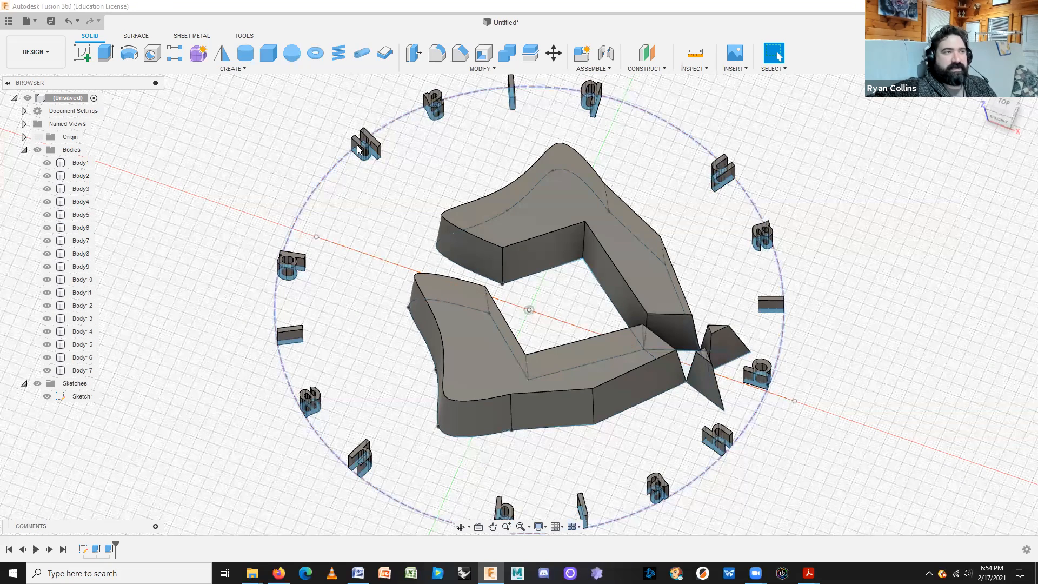
click(81, 214)
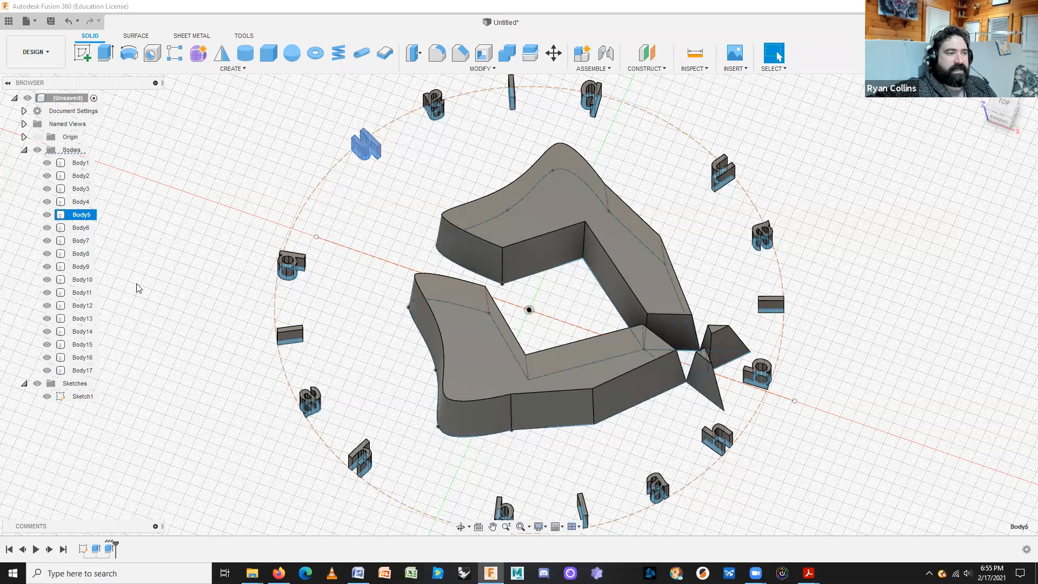
click(174, 394)
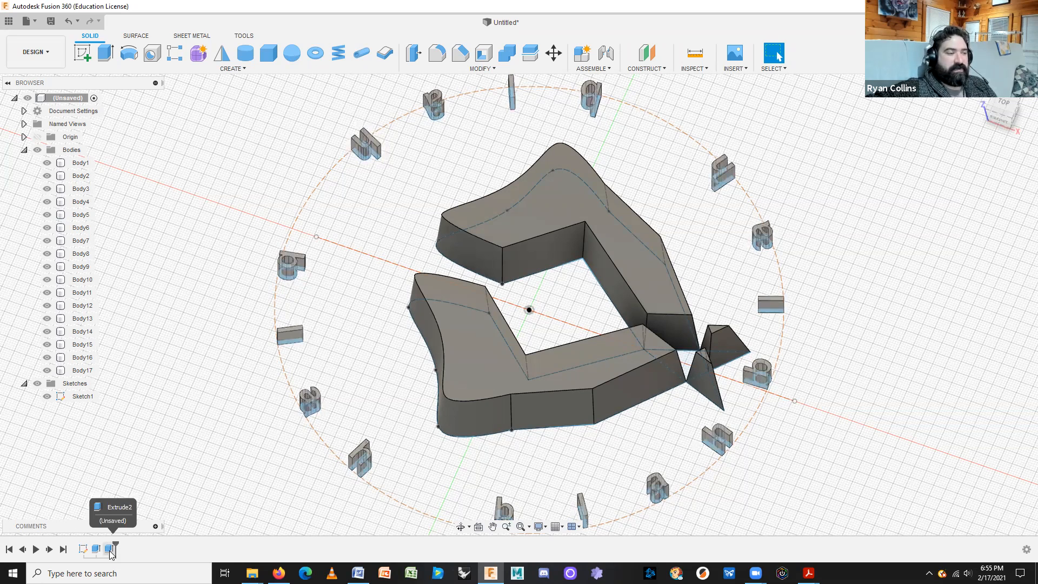
drag(104, 542, 109, 542)
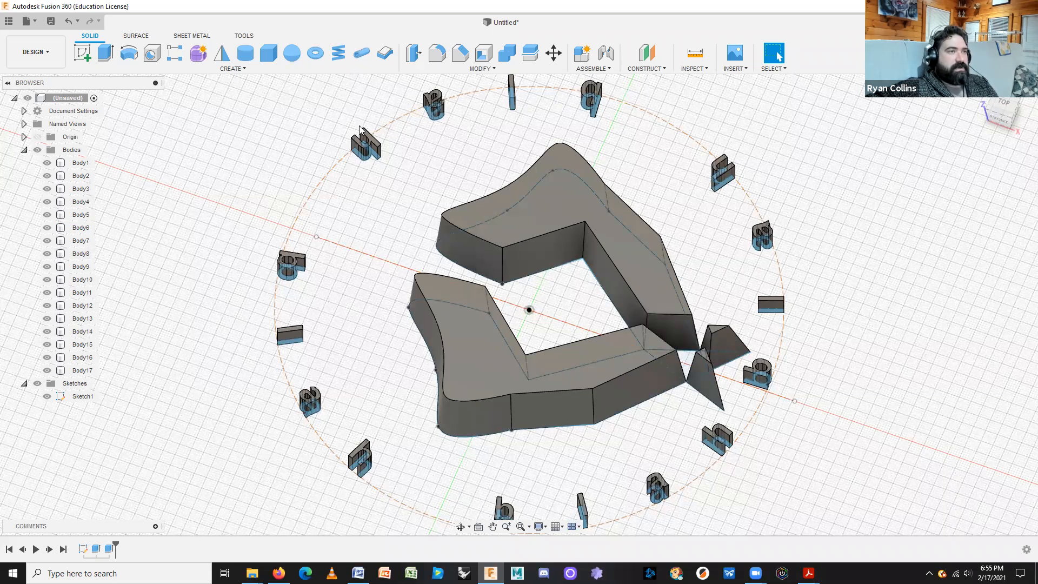
Select Body2 in the model, adjust the view, and begin a new sketch.
click(768, 306)
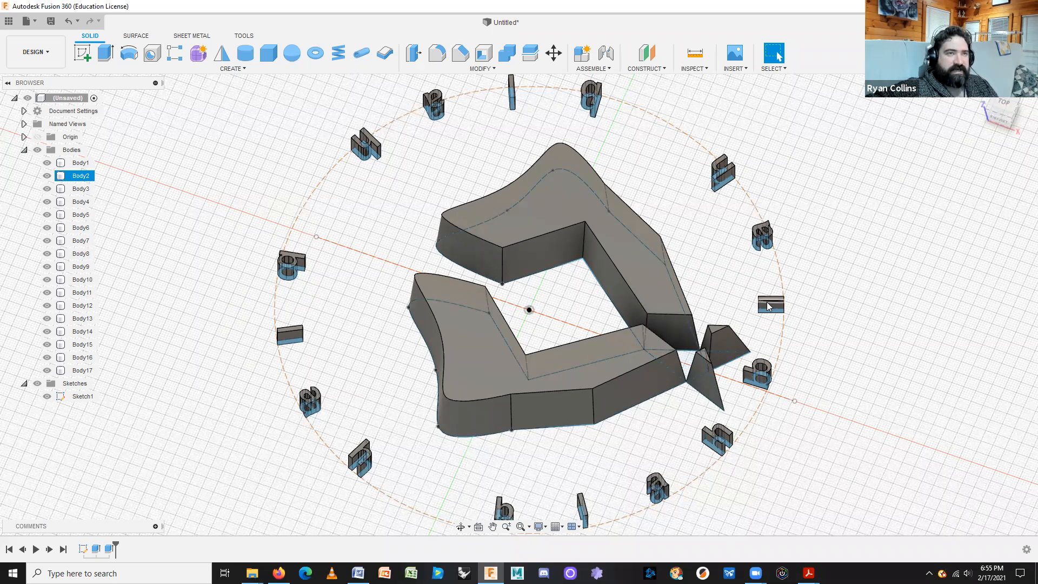
middle_drag(888, 439, 882, 421)
scroll(884, 425, down, 5)
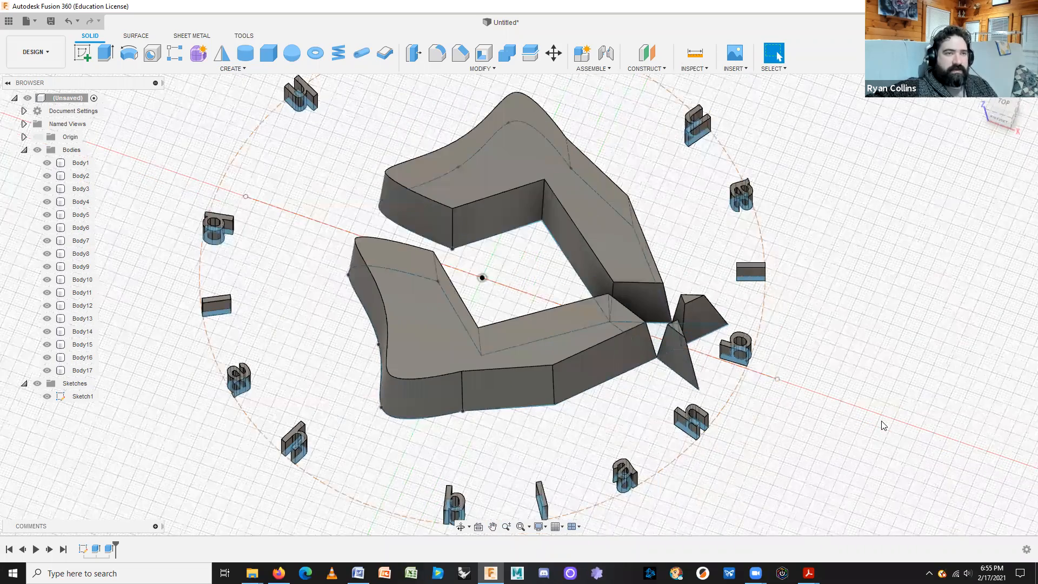
scroll(862, 411, up, 3)
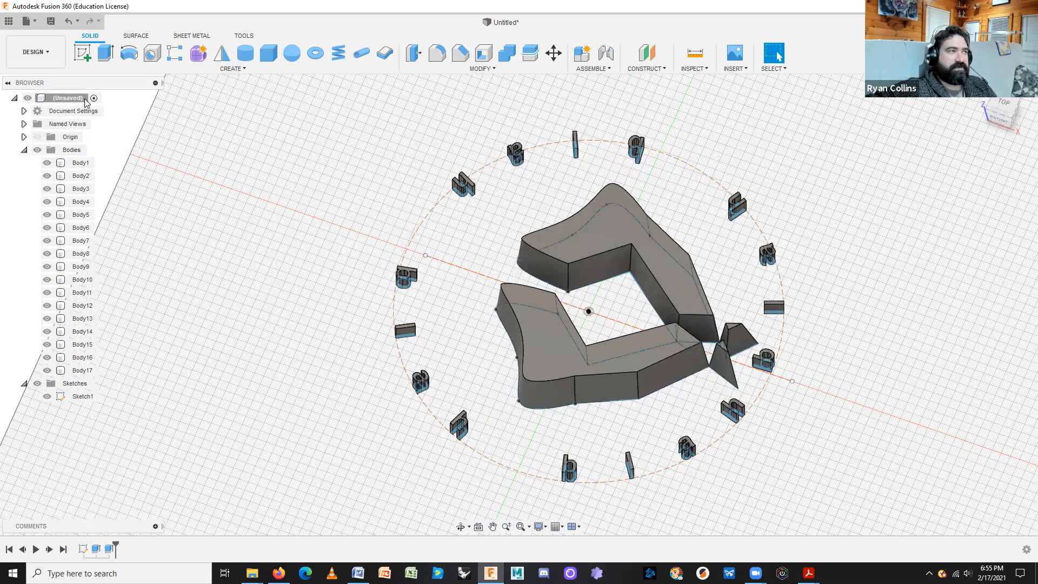
click(82, 54)
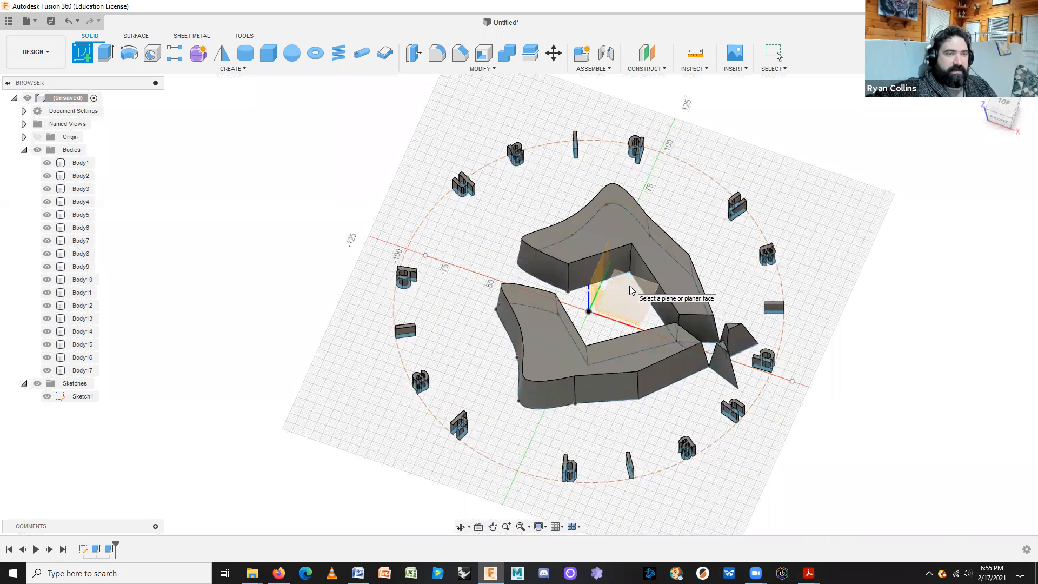
Place the new sketch on the ground plane and look straight down from the top.
click(629, 285)
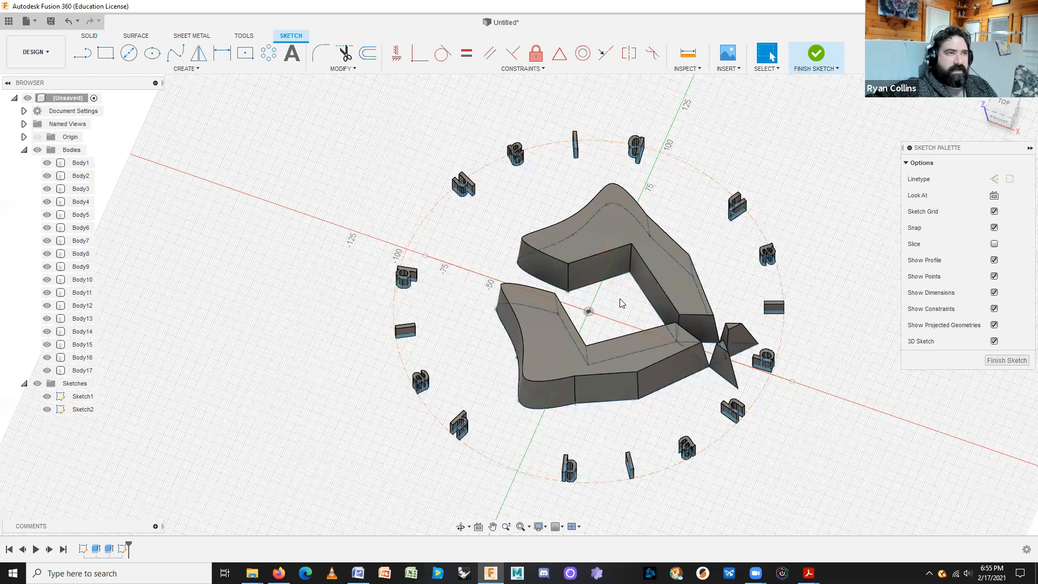
click(1008, 106)
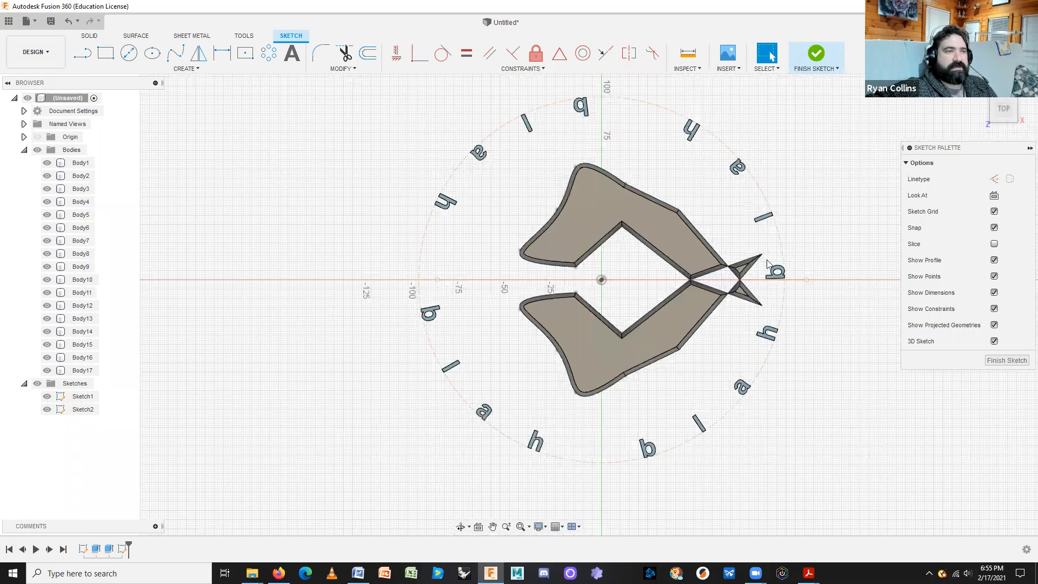
click(130, 54)
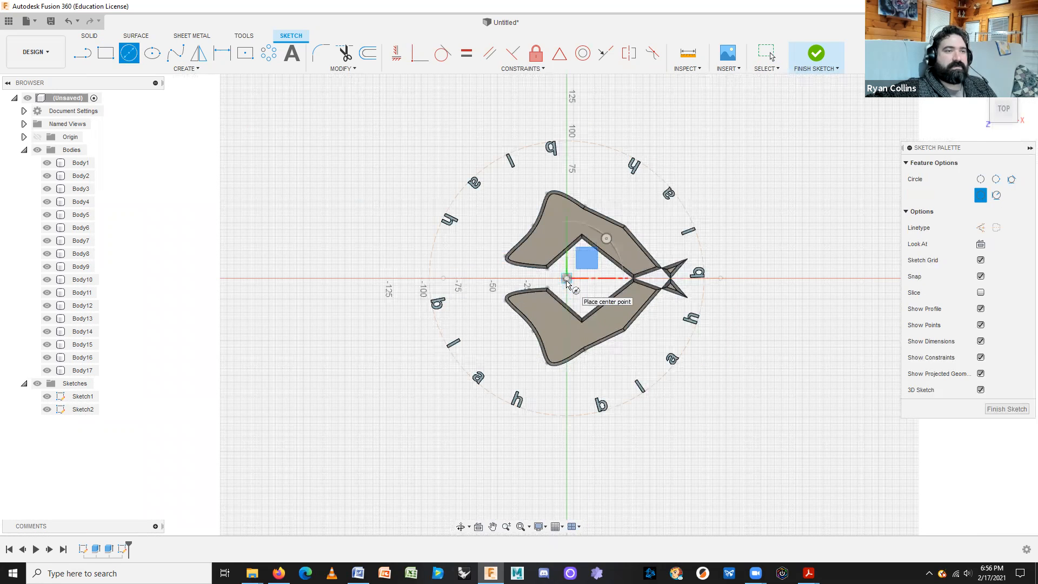
key(Escape)
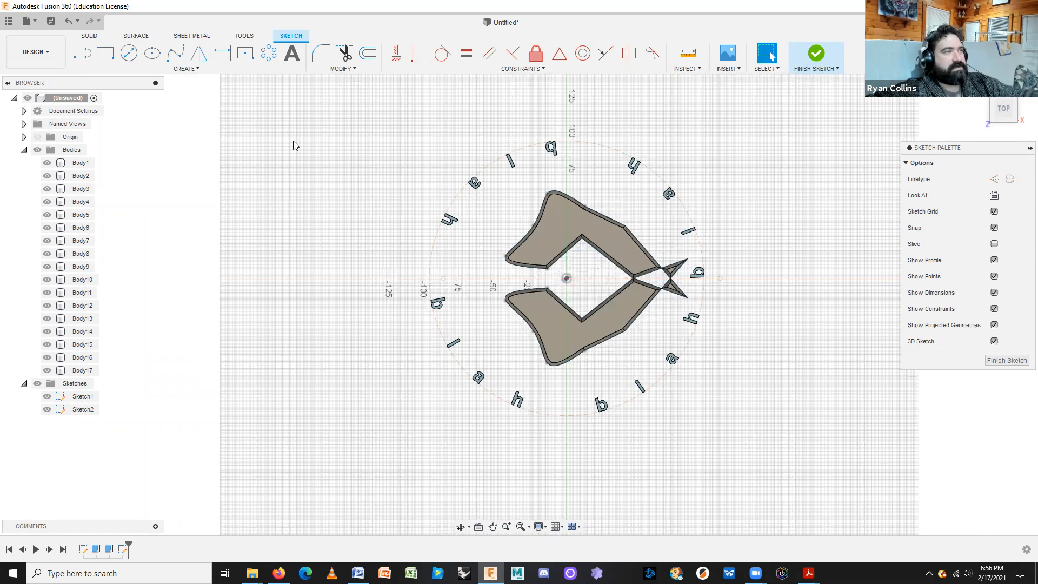
Draw an origin-centred ellipse with 300 mm and 210 mm axes, then finish the sketch.
click(152, 52)
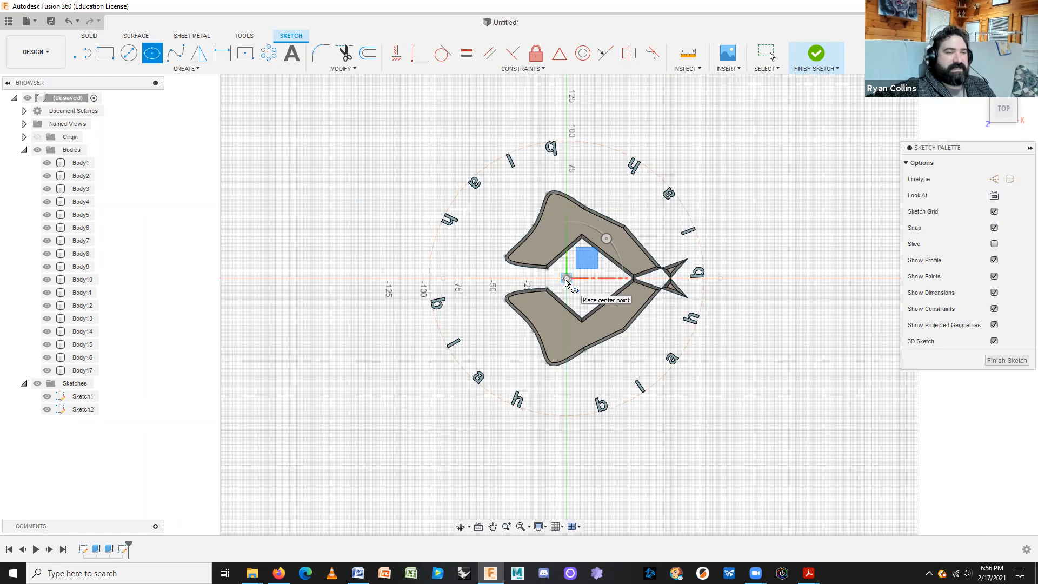
click(566, 279)
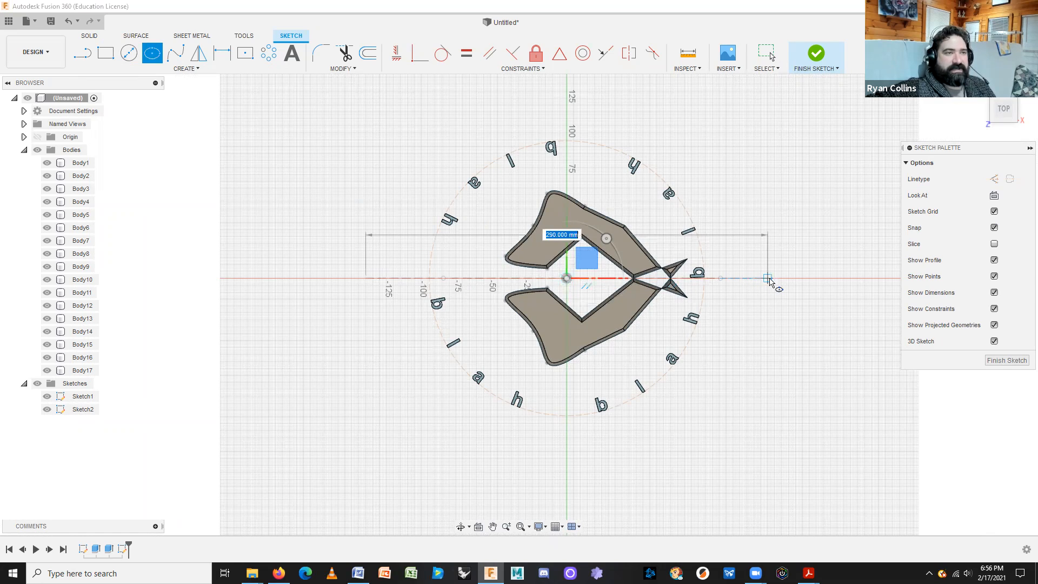
text(300)
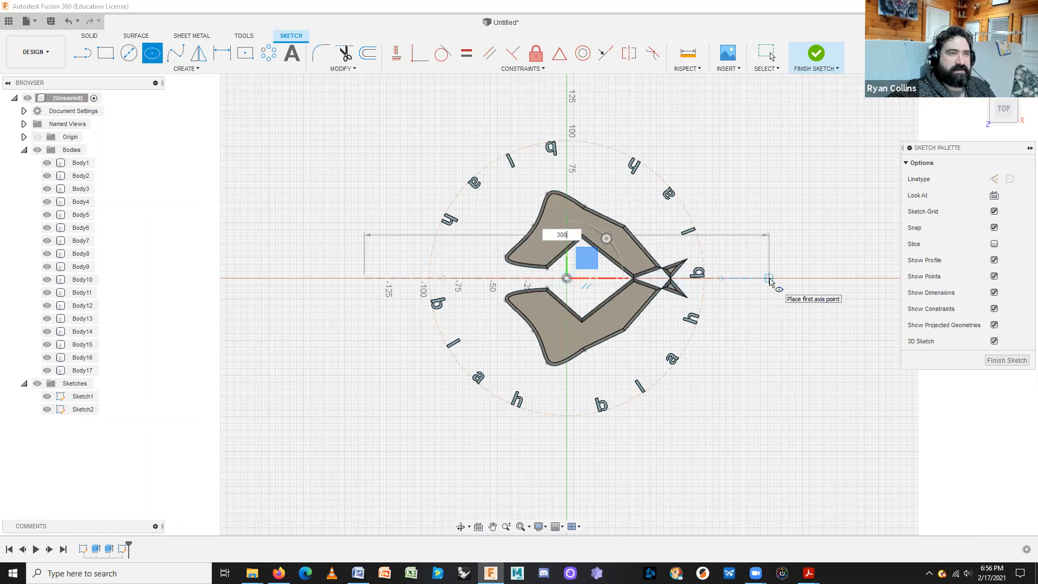
key(Tab)
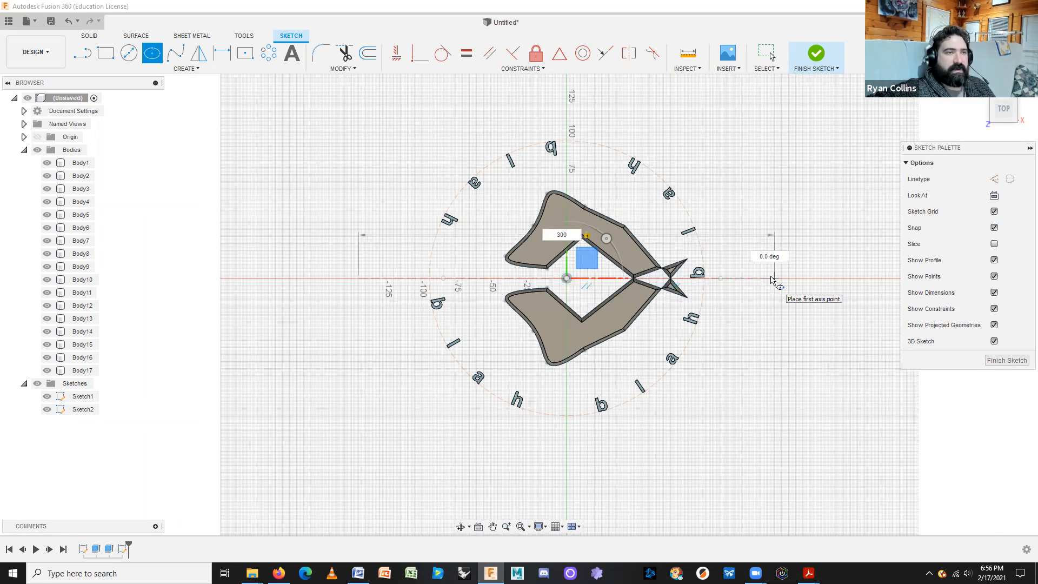
click(773, 279)
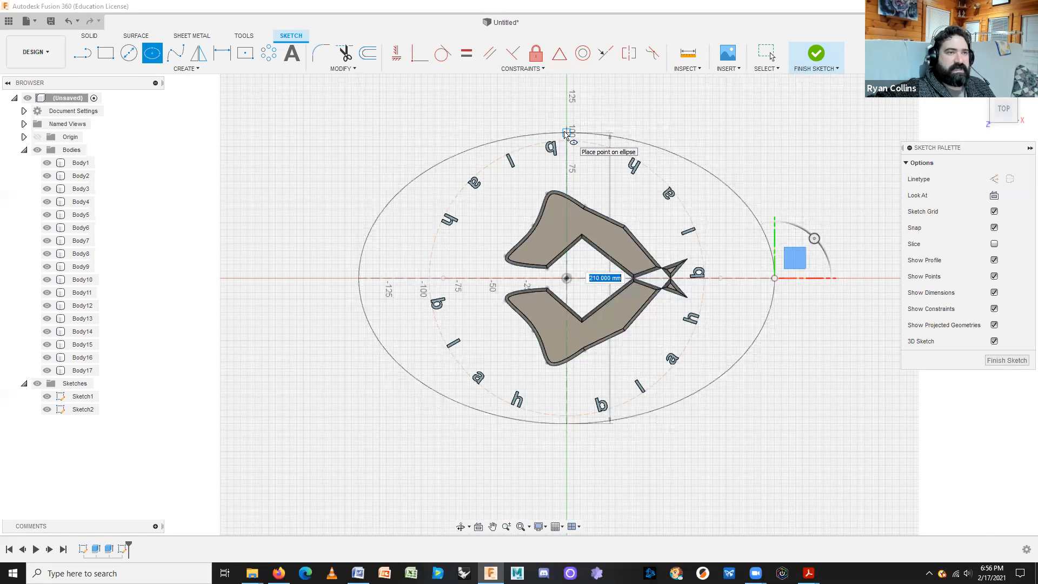
text(210)
key(Tab)
key(Return)
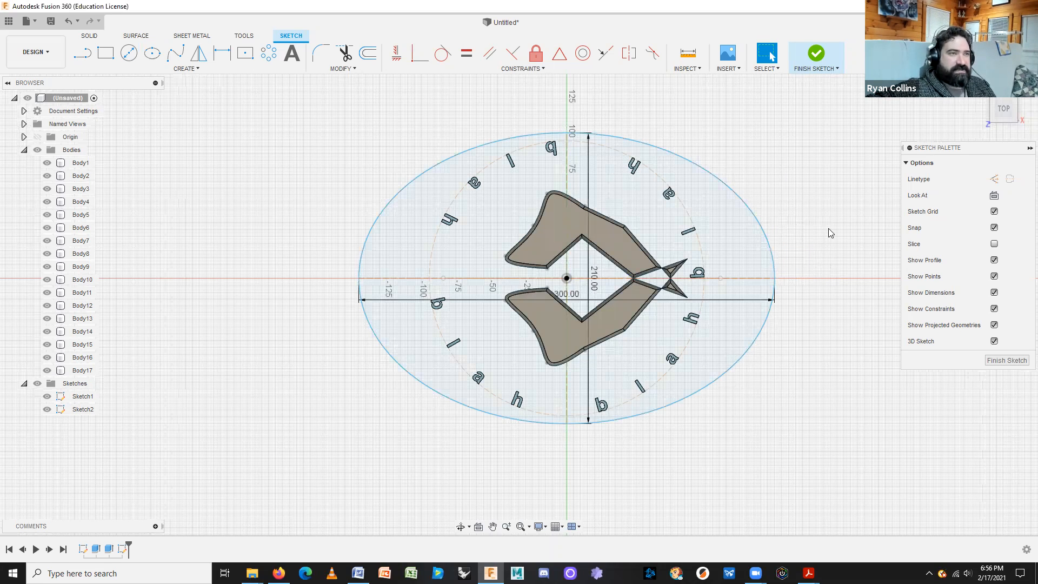
click(814, 52)
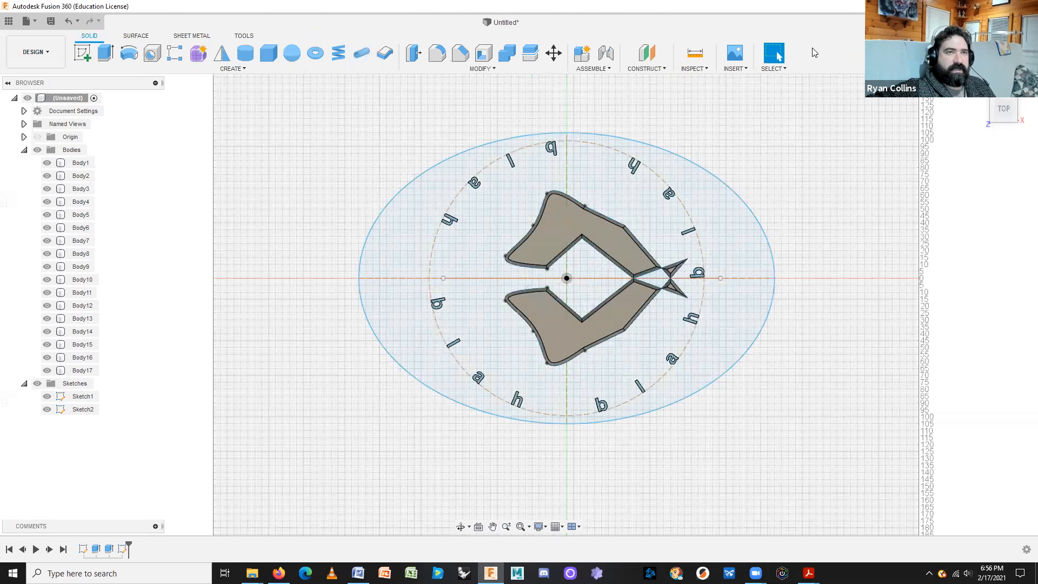
Orbit the model into a 3D view and start a new extrusion.
shift+middle_drag(818, 364, 838, 320)
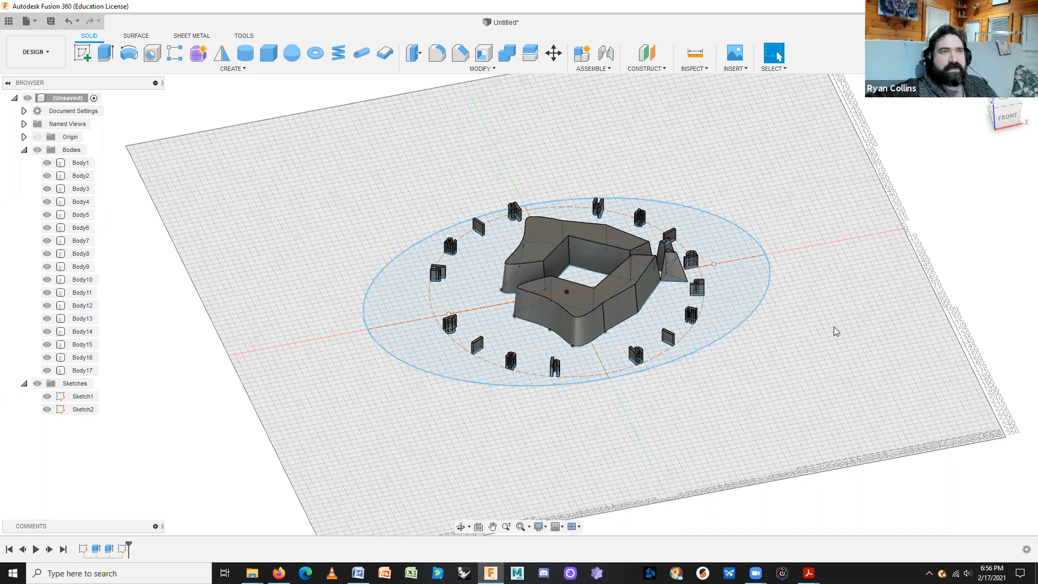
click(104, 56)
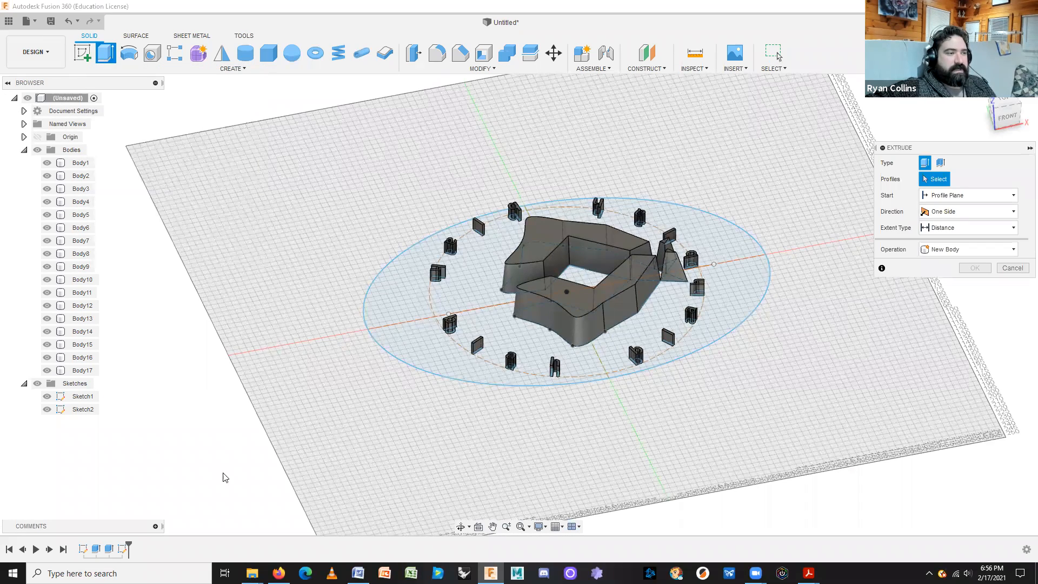
Extrude the ellipse profile -10 mm downward, joined to the logo and letters.
click(750, 288)
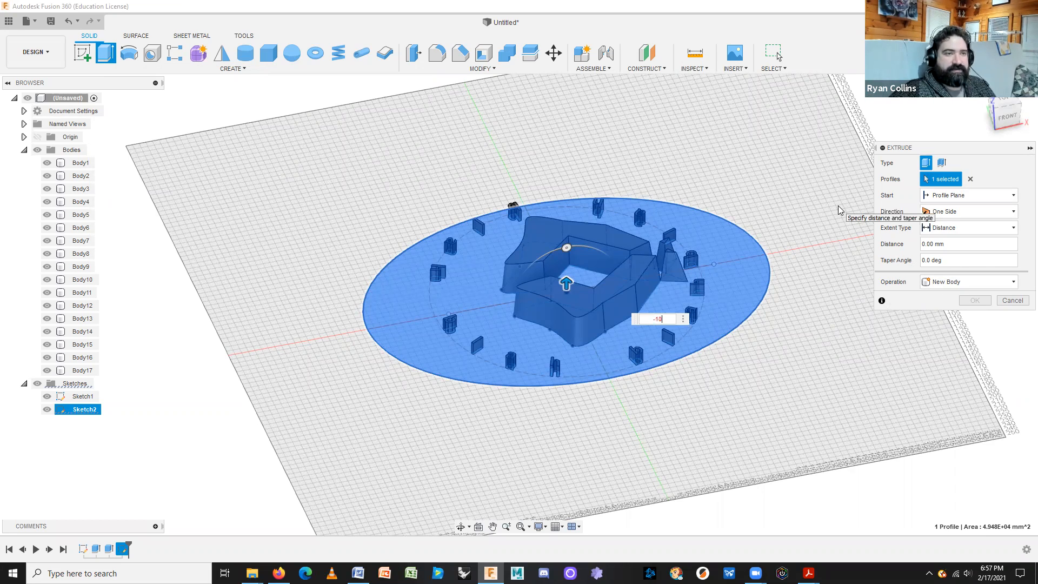
key(Return)
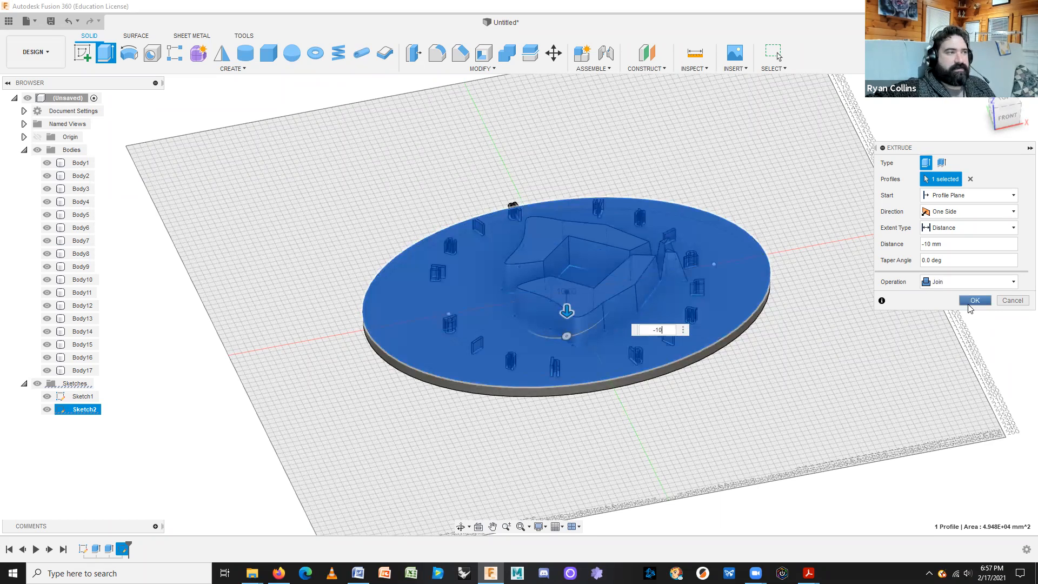
click(974, 300)
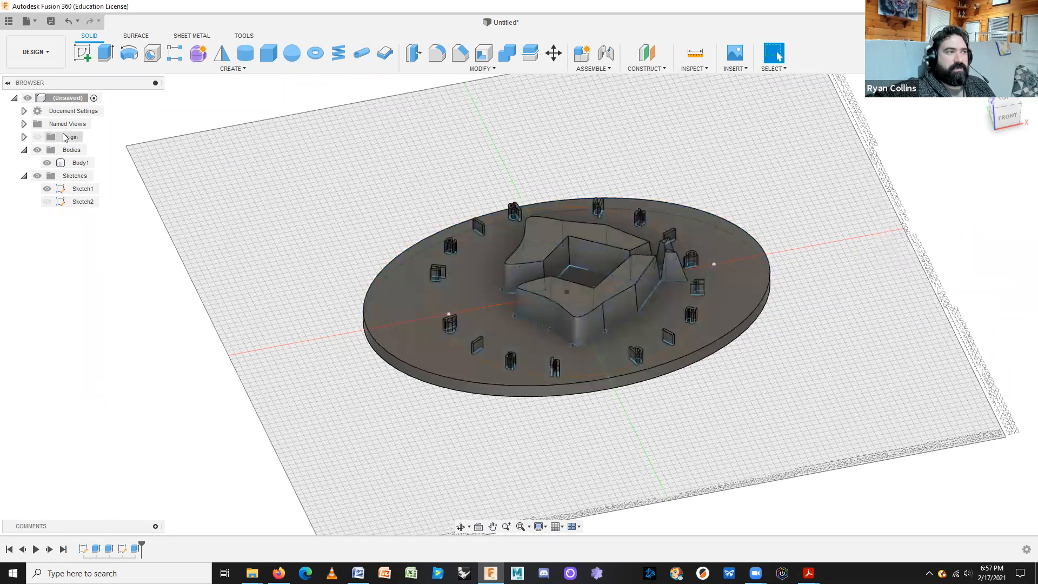
Inspect the merged Body1 in the browser, then roll the timeline back before the plate extrusion.
click(23, 151)
click(24, 150)
click(75, 164)
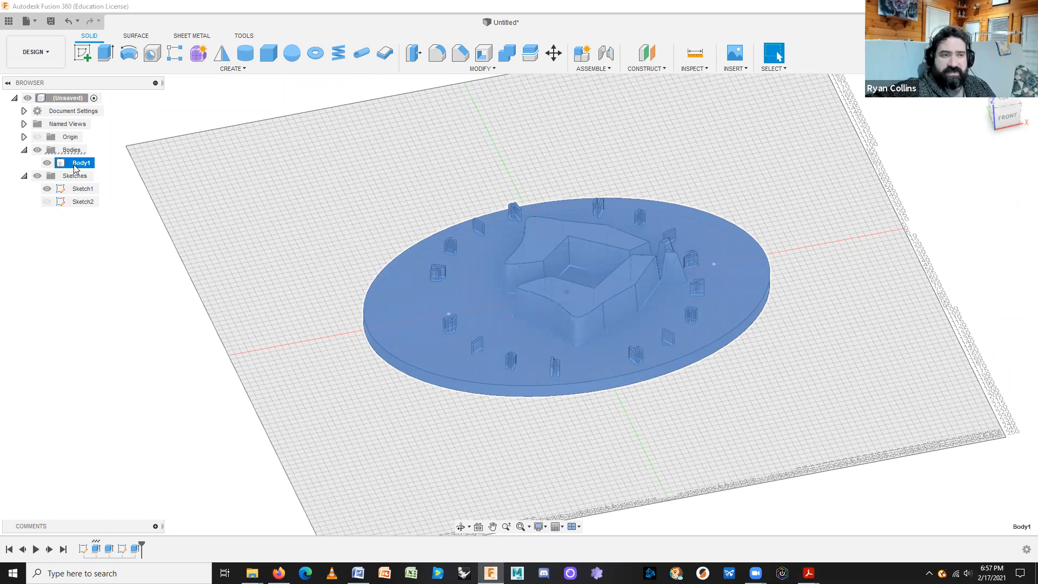
click(75, 165)
click(784, 381)
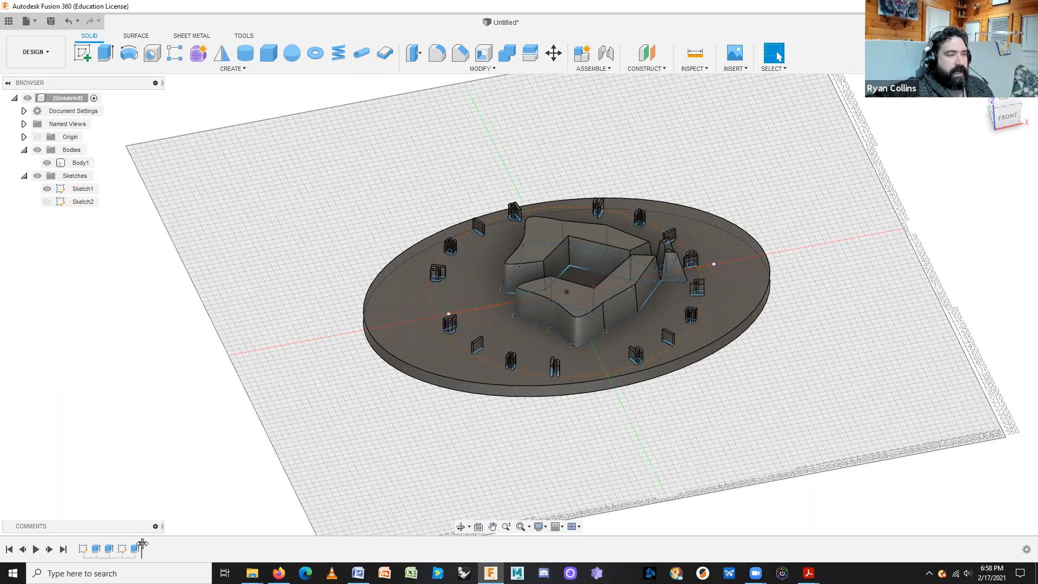
drag(141, 545, 127, 546)
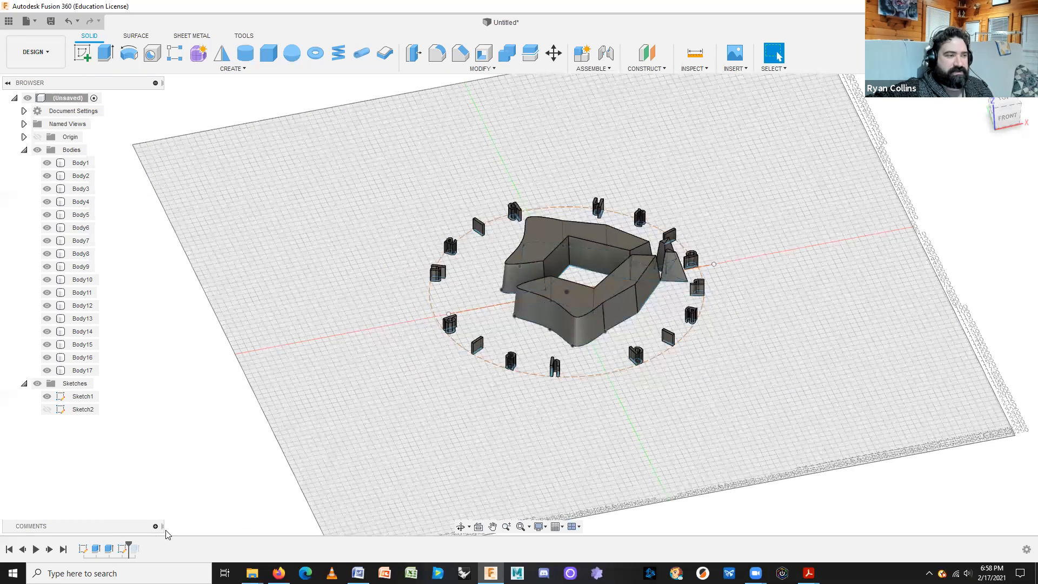
Show Sketch2, roll the timeline forward to restore the plate, and reopen Sketch2 for editing.
click(47, 412)
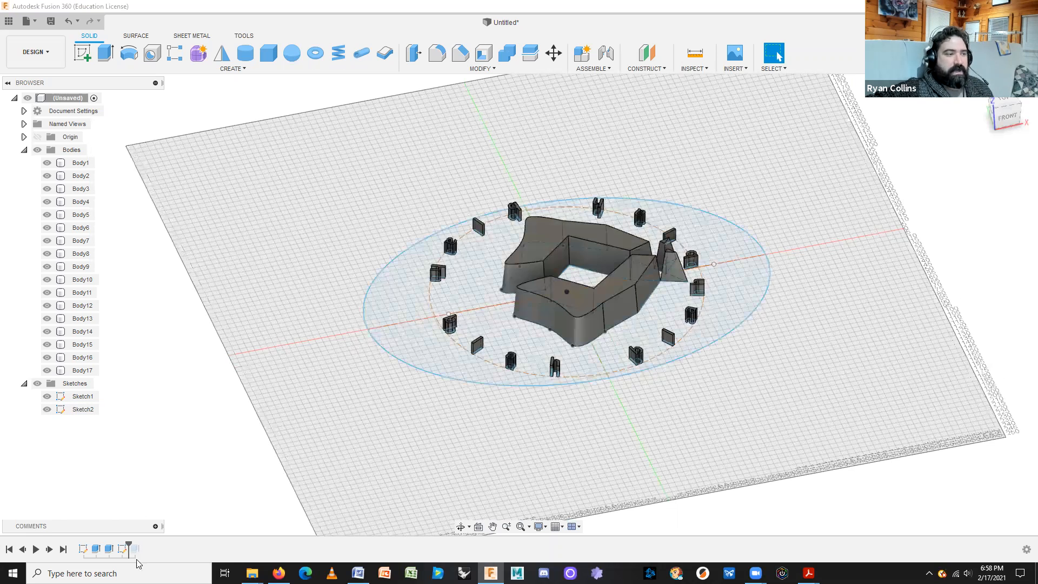
drag(128, 547, 158, 549)
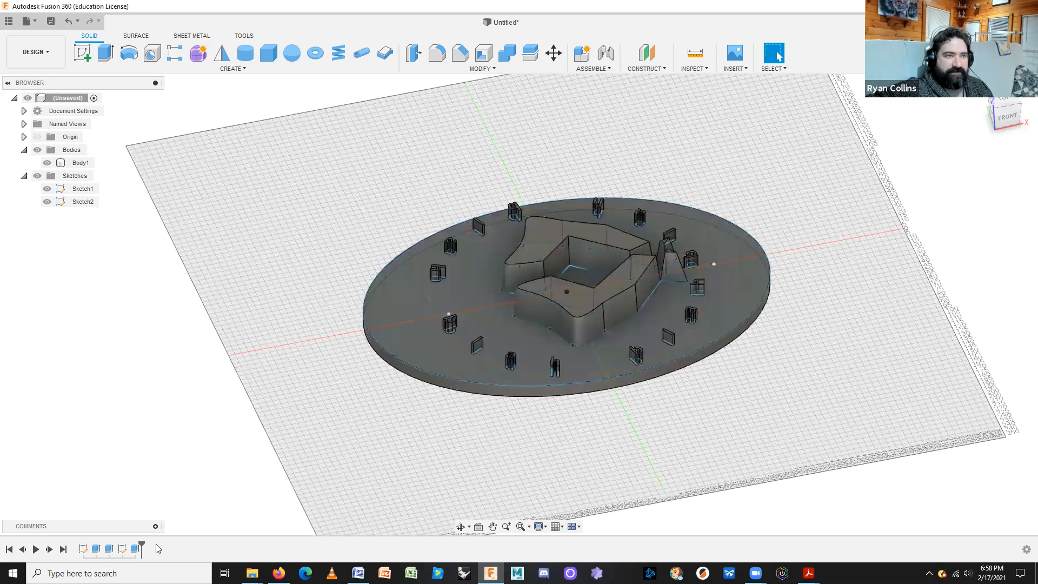
click(123, 549)
right_click(123, 549)
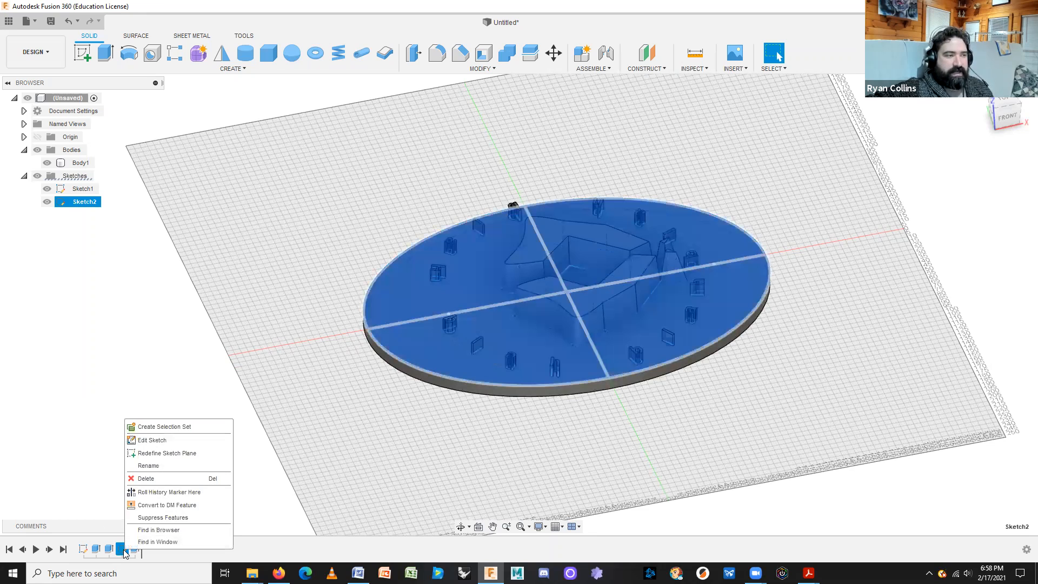
click(176, 440)
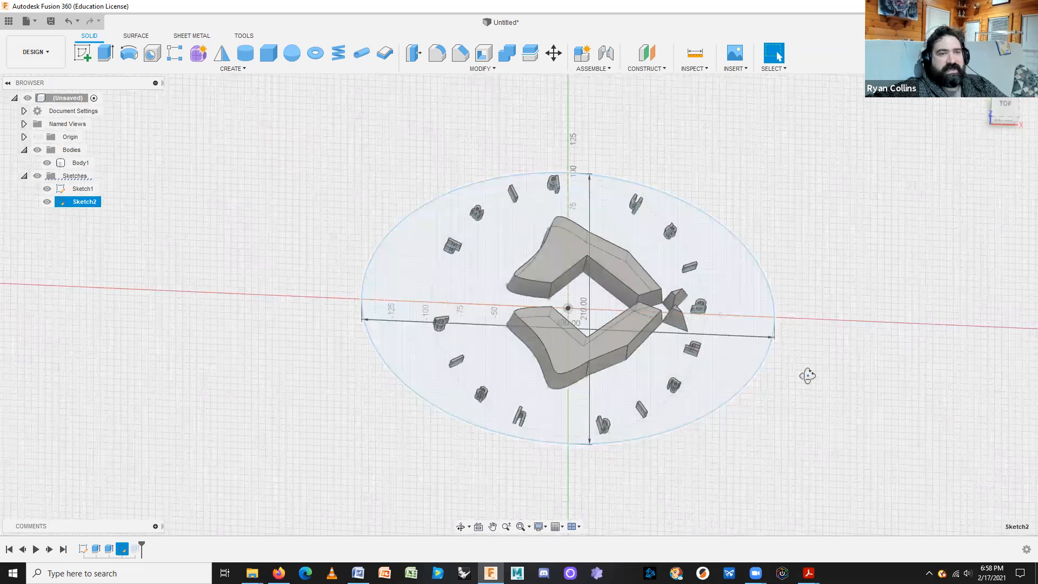
Change the ellipse's 210 mm height dimension to 215 mm.
drag(998, 120, 835, 373)
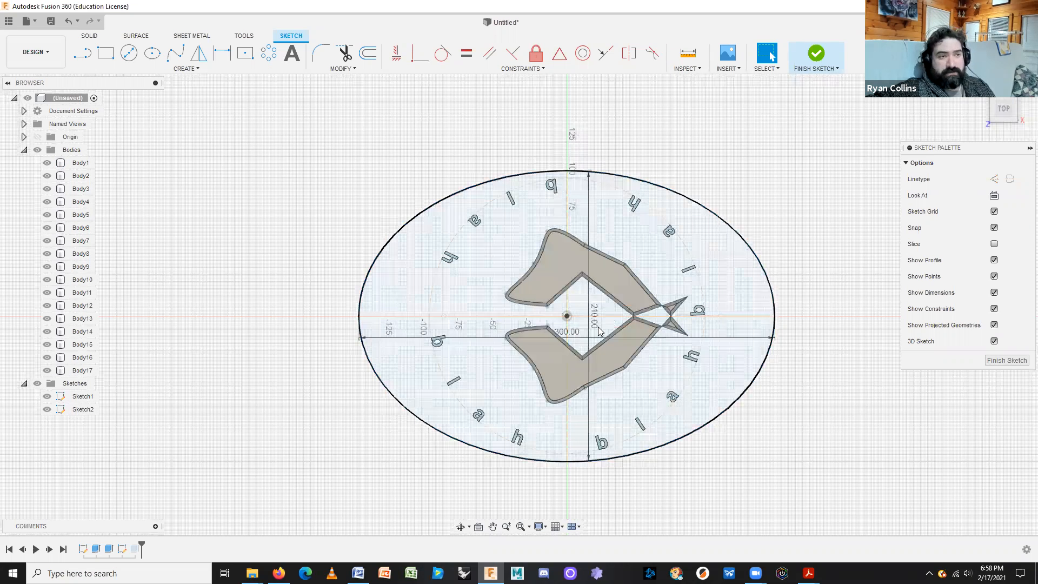
click(599, 386)
click(596, 325)
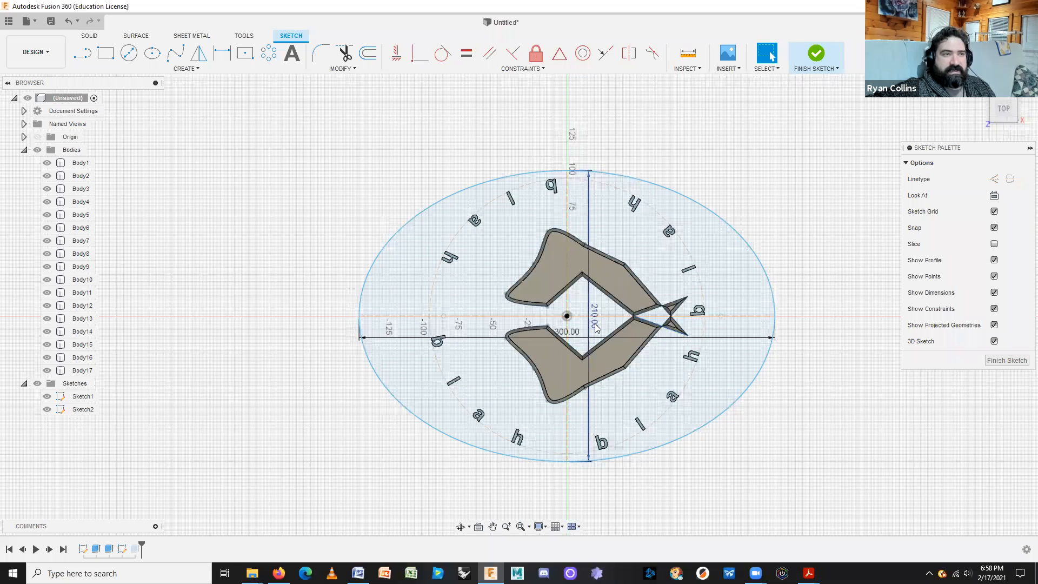
double_click(595, 327)
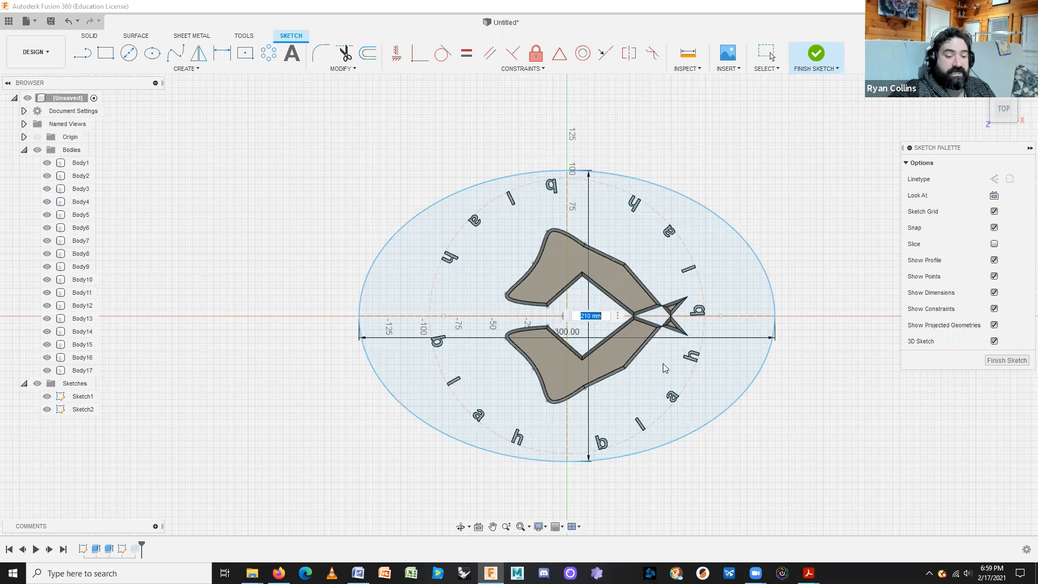
text(215)
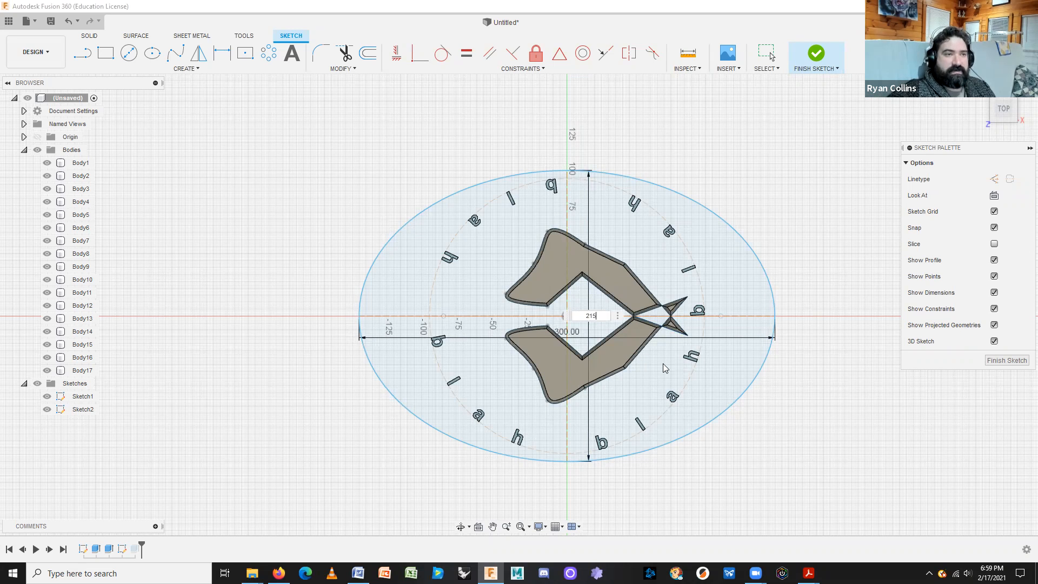
key(Return)
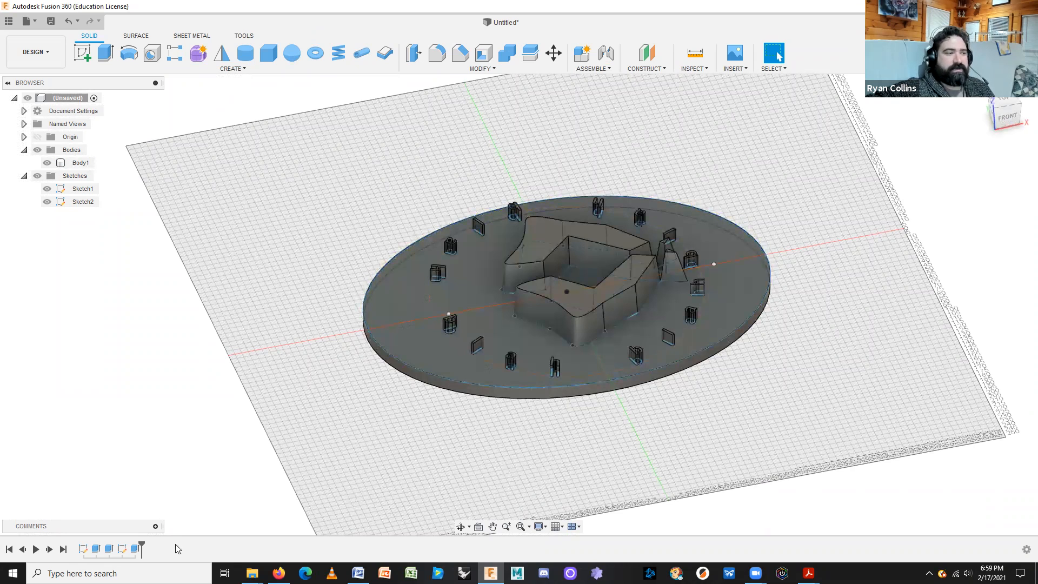
right_click(125, 548)
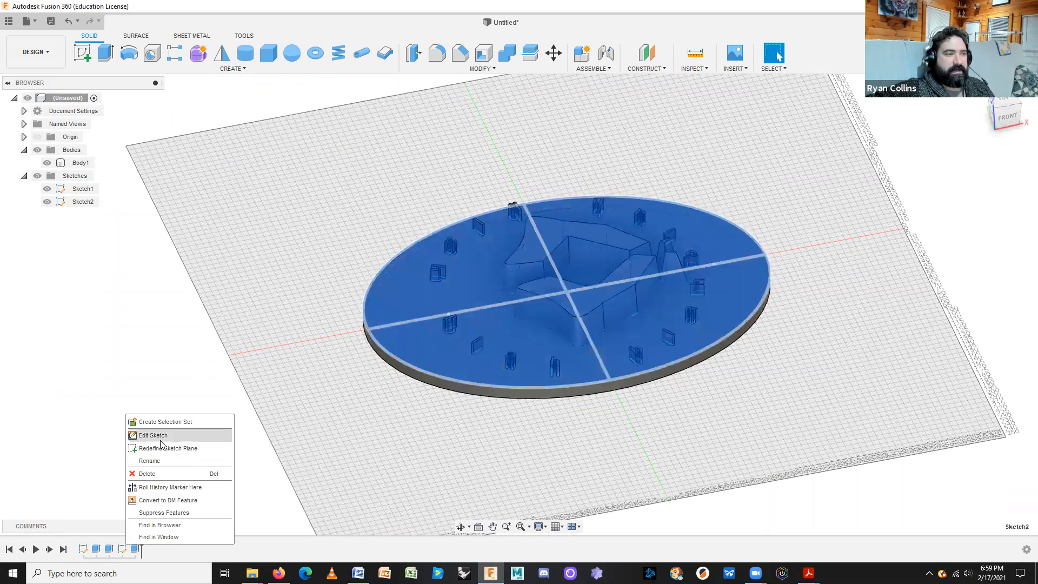
click(161, 433)
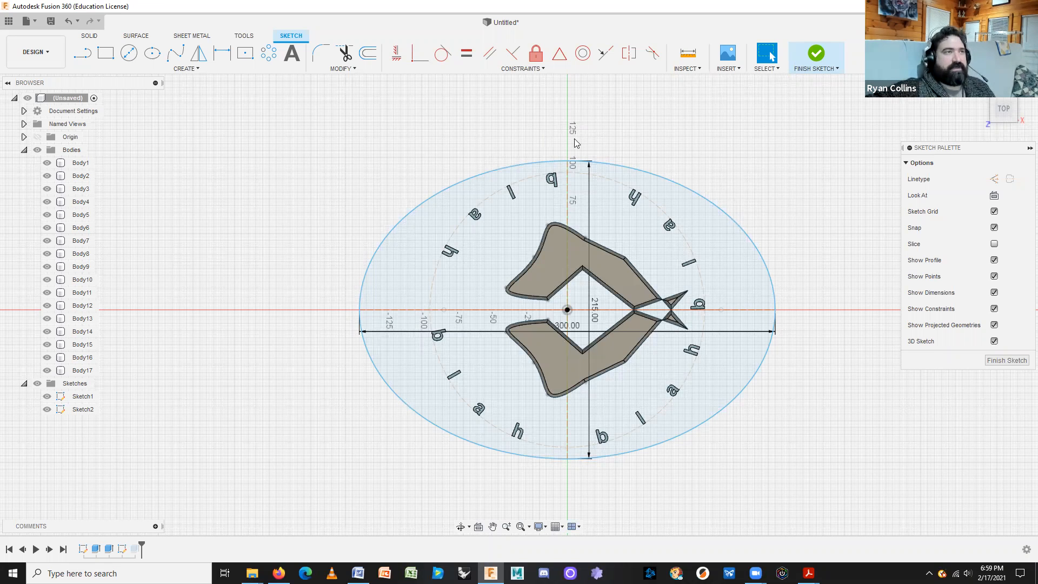
click(363, 56)
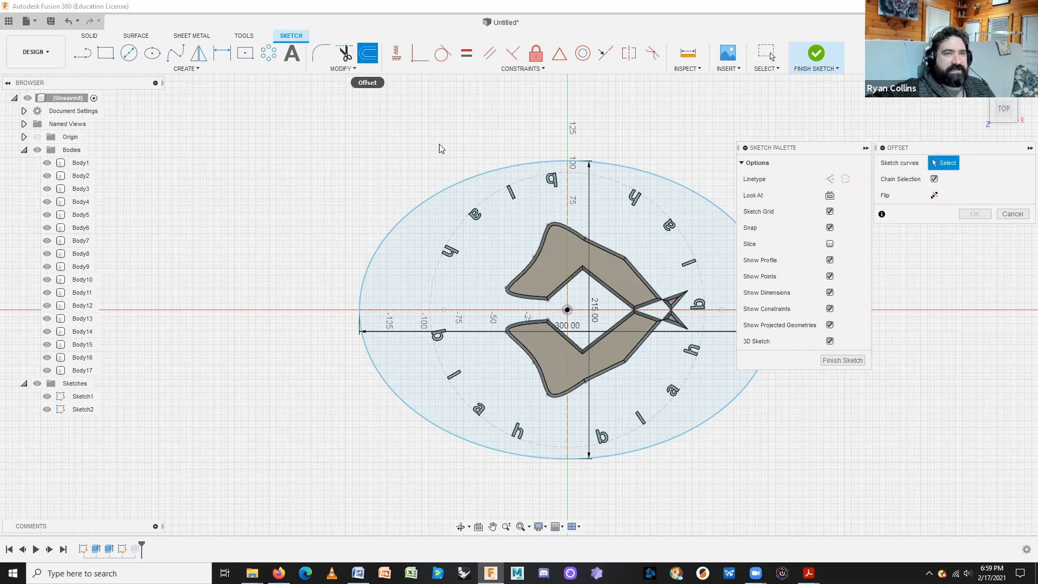
click(615, 165)
middle_drag(616, 164, 480, 163)
mouse_move(521, 163)
mouse_down()
mouse_move(525, 153)
mouse_move(512, 172)
mouse_move(520, 156)
mouse_up()
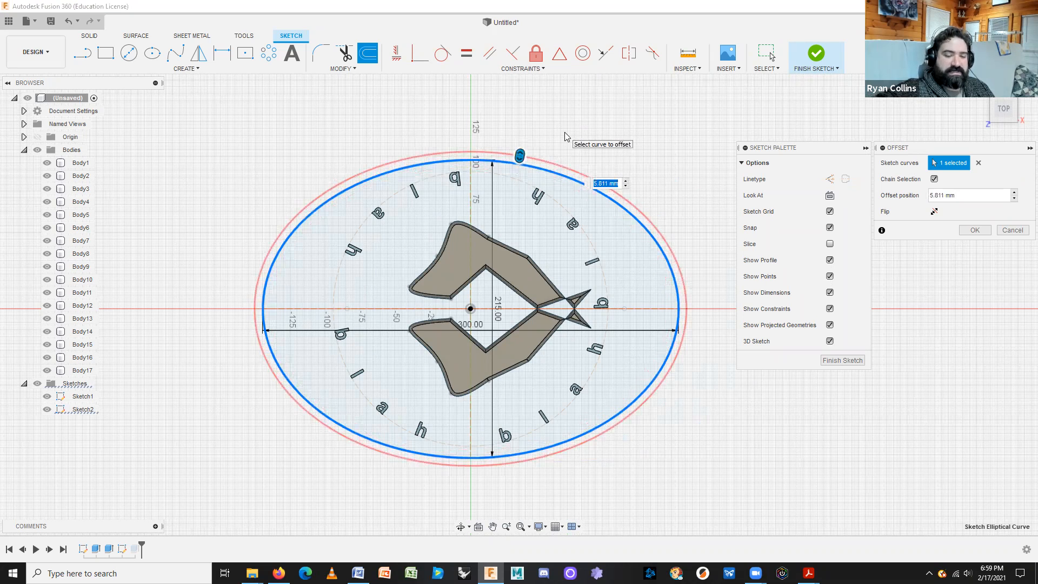
text(6)
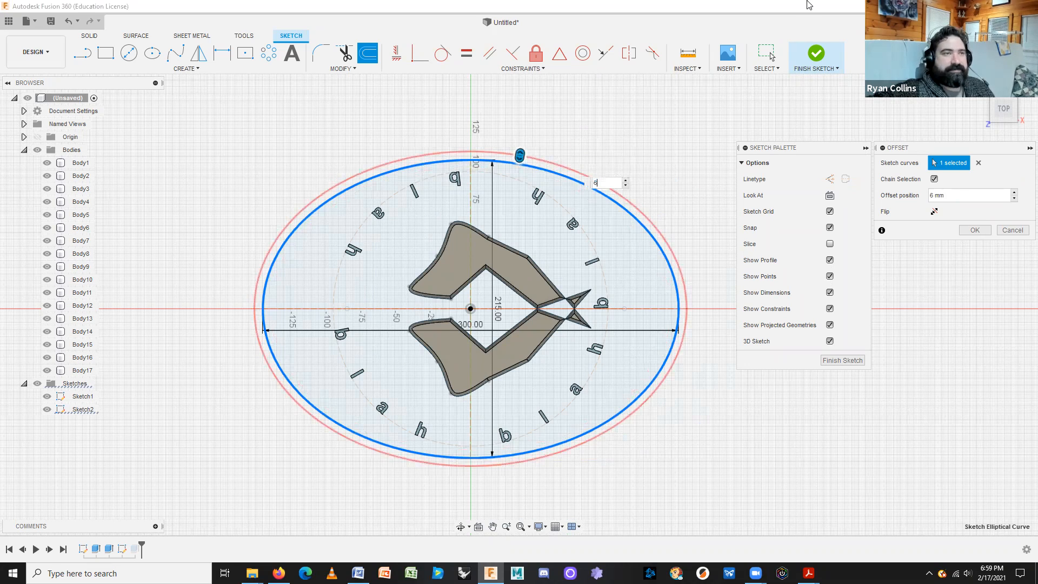
click(975, 230)
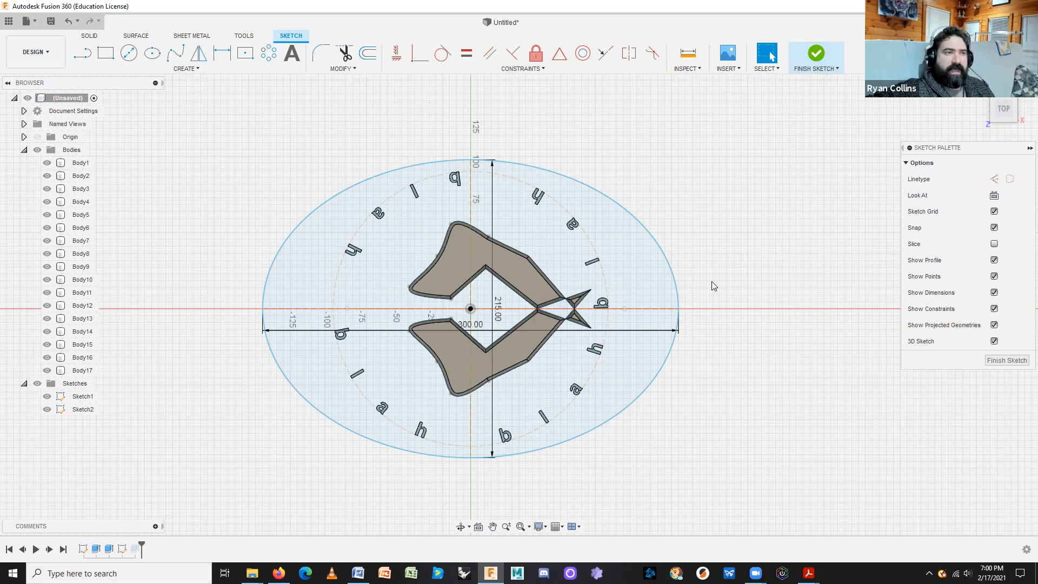
Finish the sketch, roll the timeline back before the plate extrude, and reopen Sketch2 for editing.
click(819, 54)
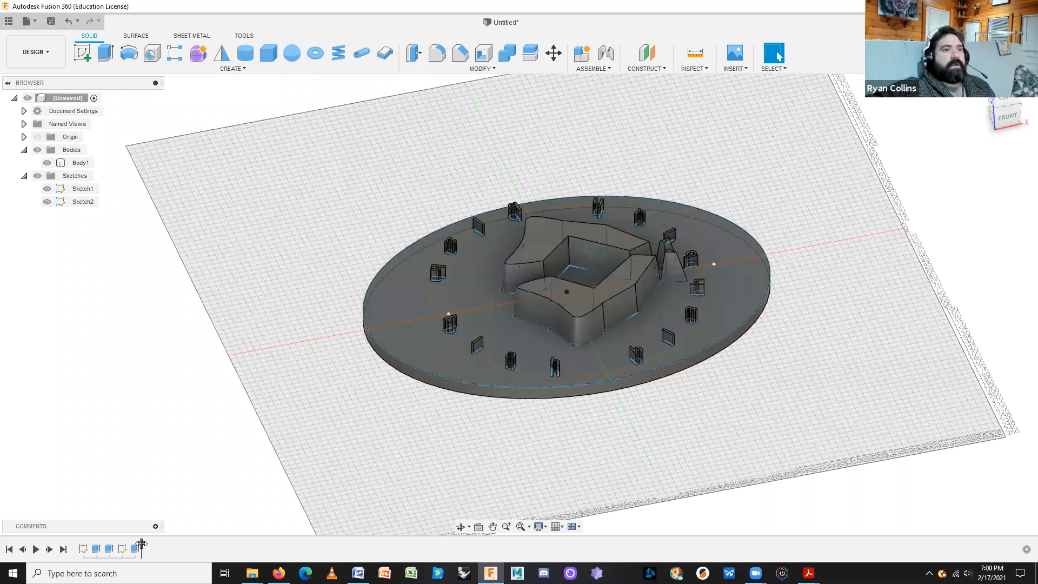
drag(141, 543, 128, 545)
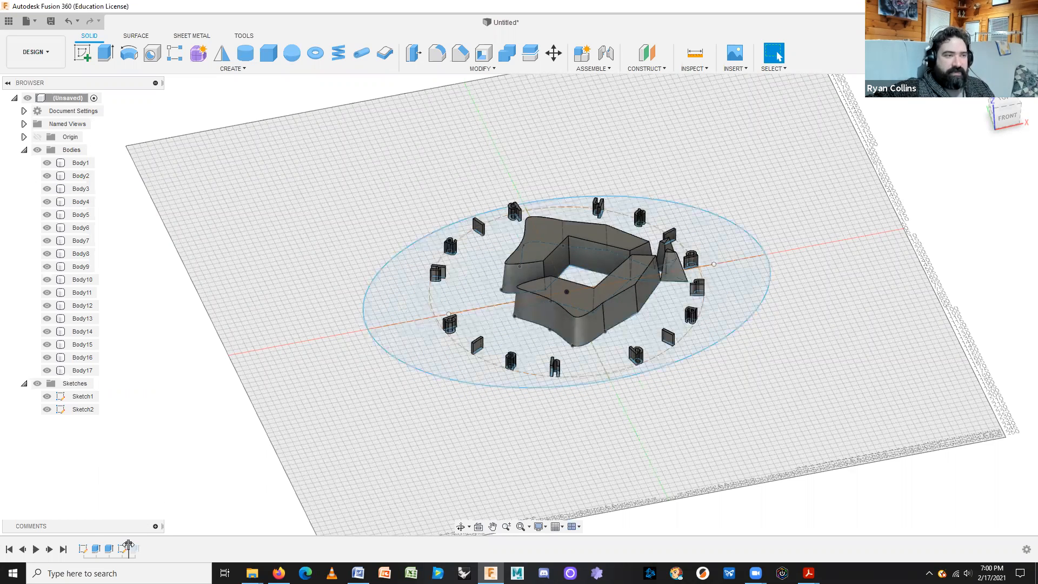
right_click(124, 548)
click(140, 443)
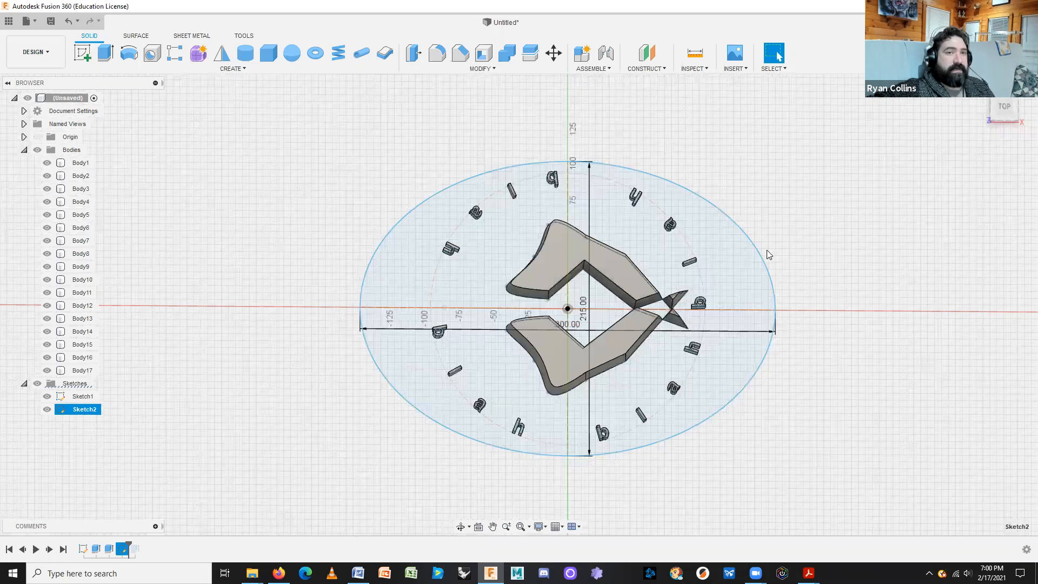
Offset the outer badge ellipse 10 mm outward in Sketch2, then finish the sketch.
key(o)
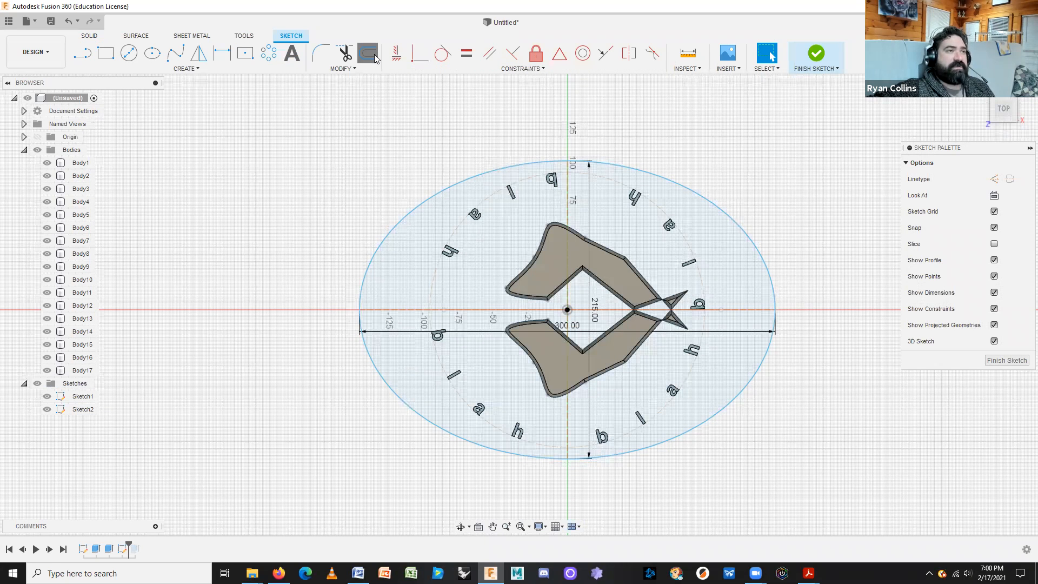
click(692, 190)
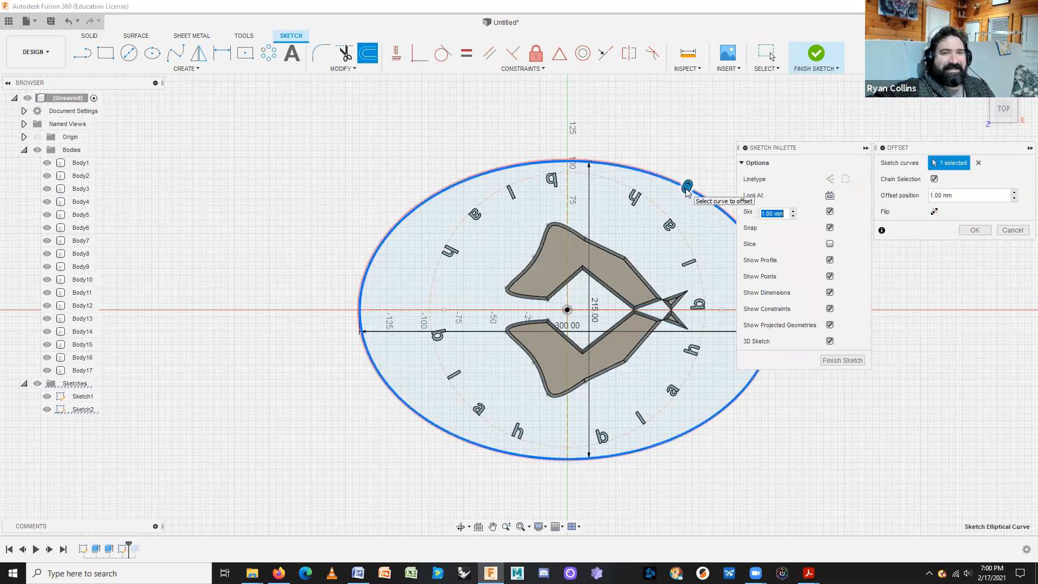
text(10)
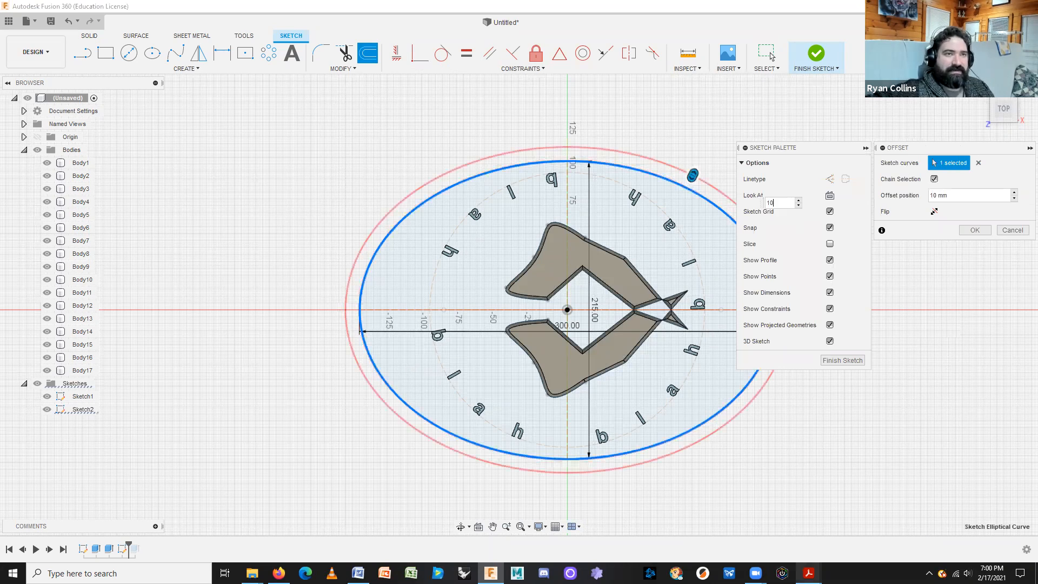
middle_drag(933, 414, 799, 420)
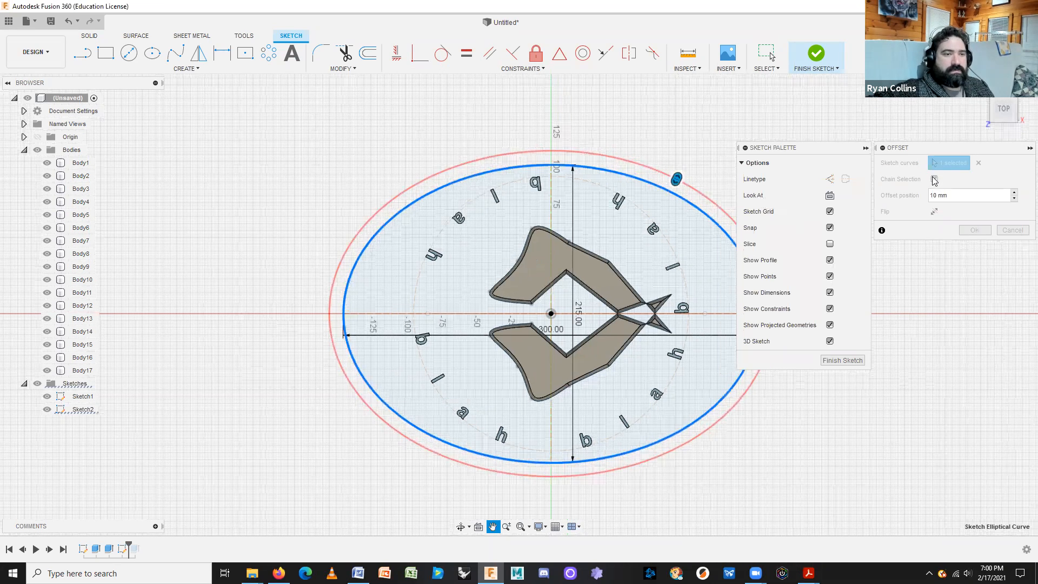
click(976, 232)
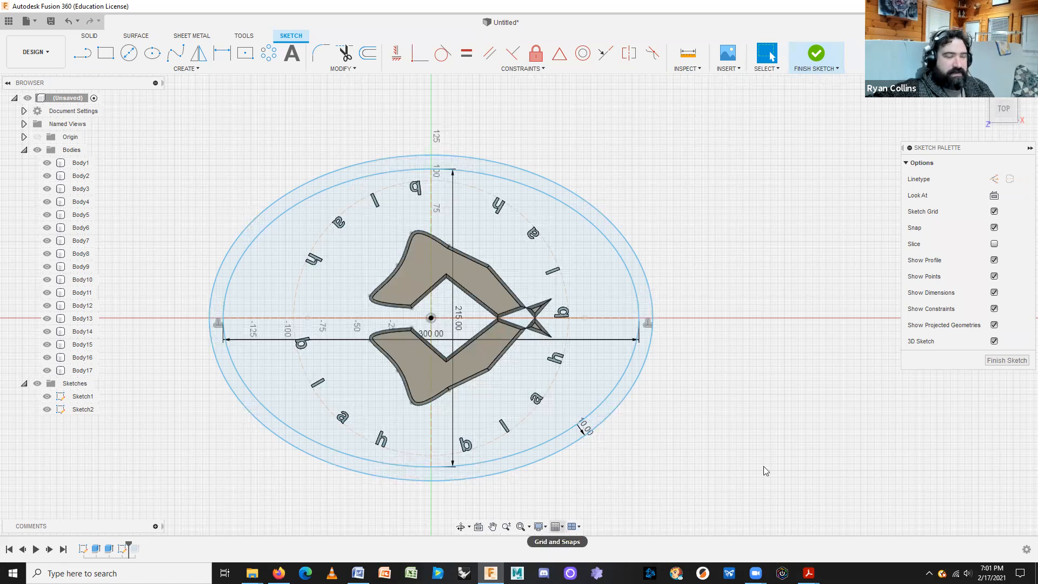
click(826, 58)
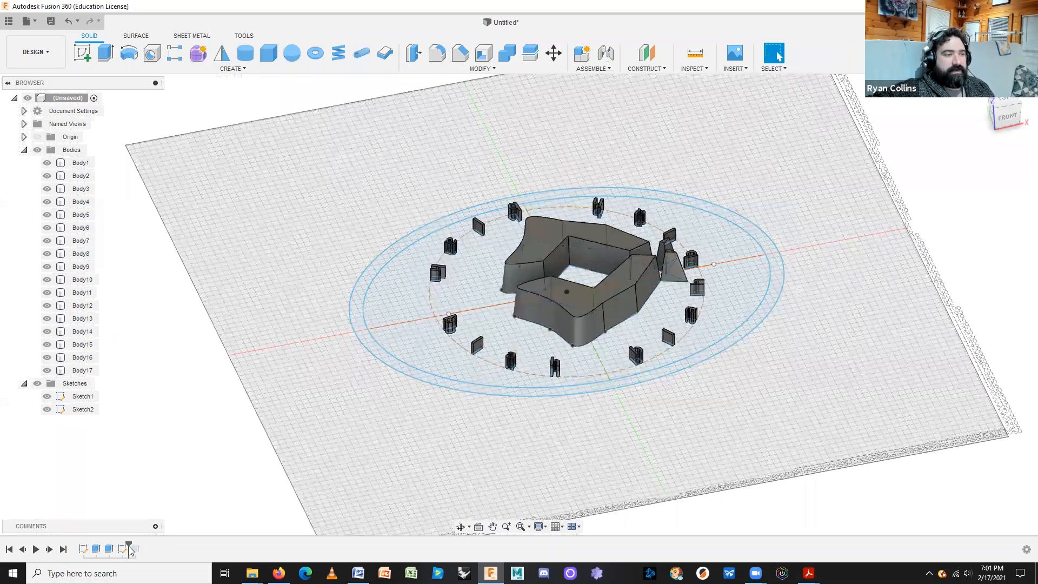
Roll the timeline to the end, open the last extrude for editing, then cancel it.
mouse_move(129, 545)
mouse_down()
mouse_move(171, 555)
mouse_move(160, 559)
mouse_up()
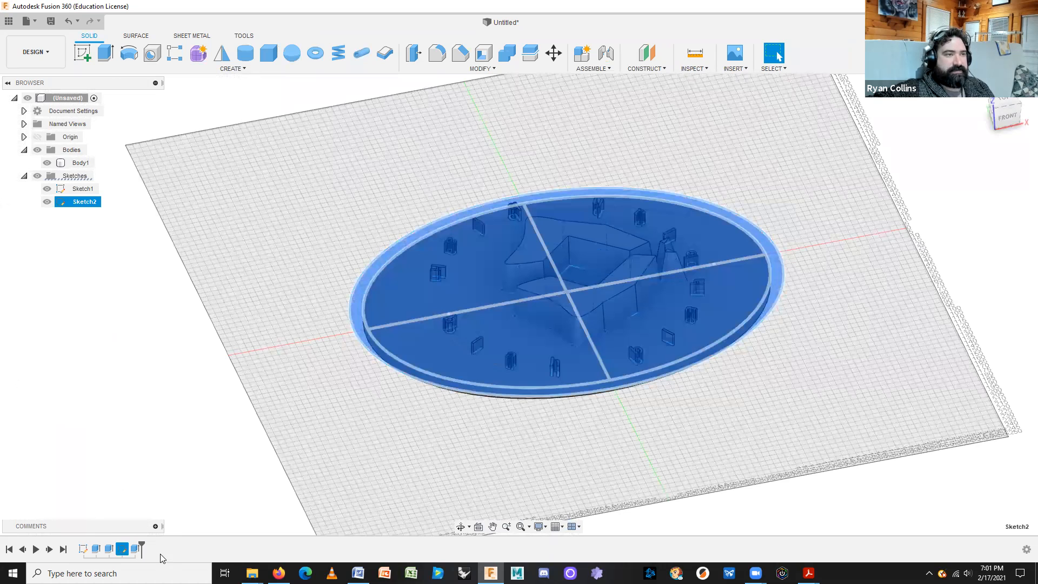
click(327, 469)
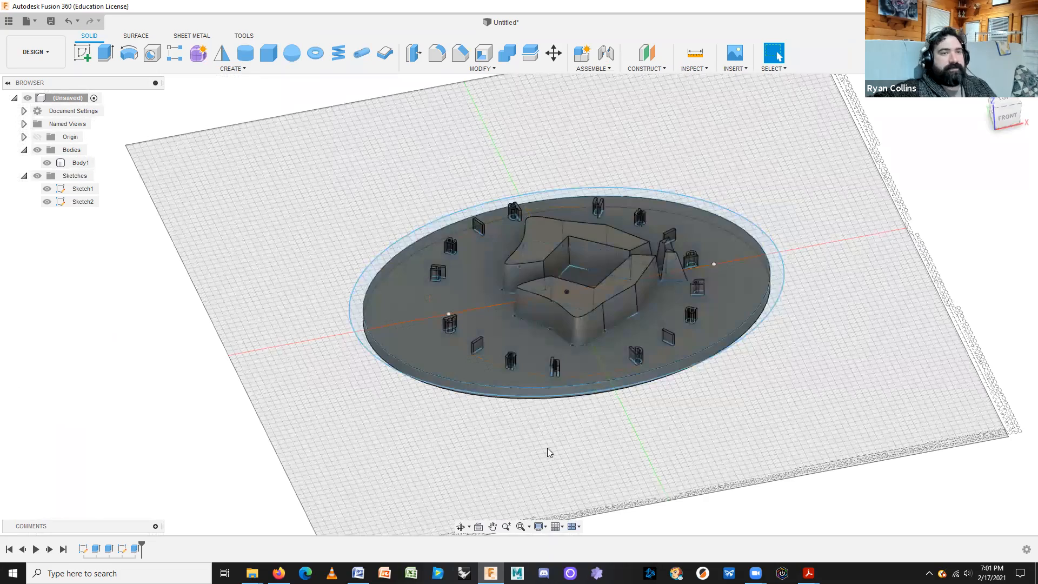
shift+middle_drag(791, 449, 769, 273)
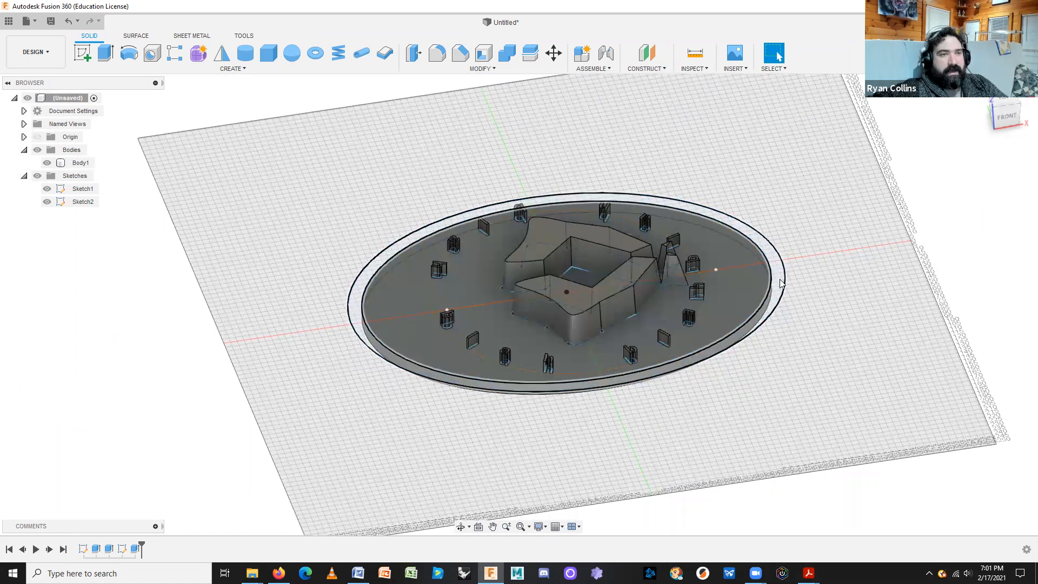
click(135, 549)
right_click(135, 549)
click(174, 440)
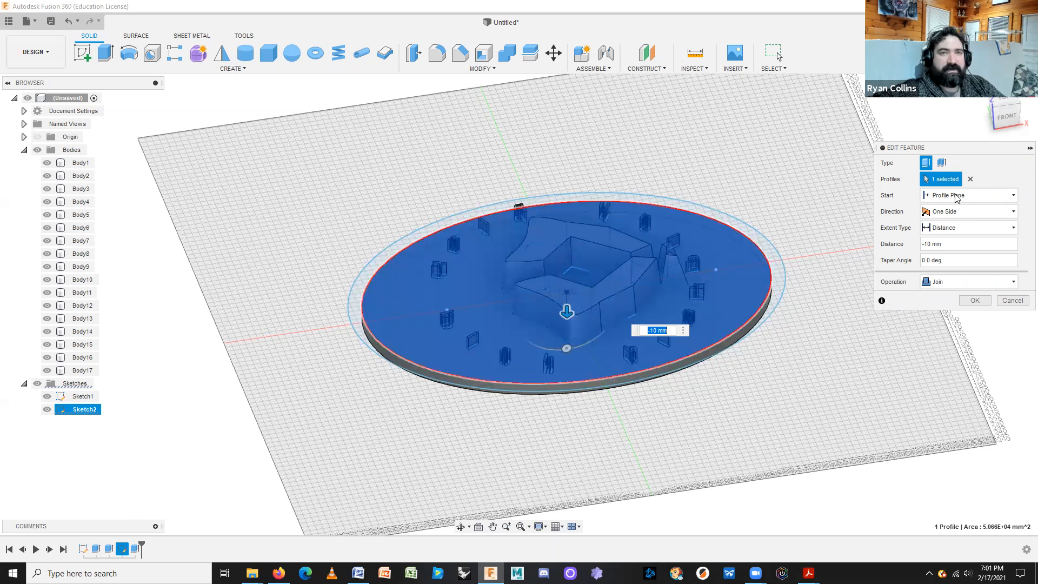
click(970, 179)
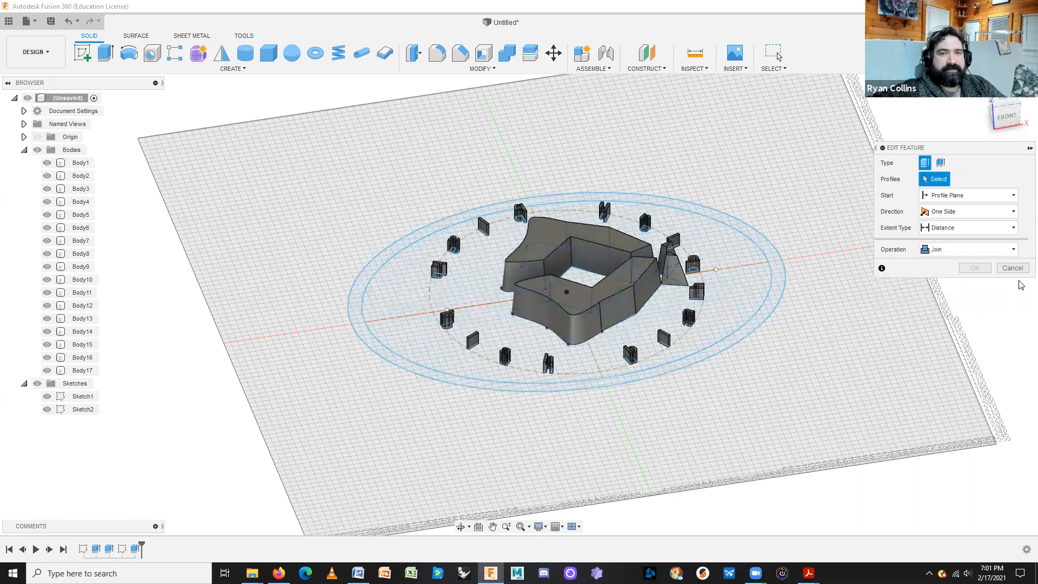
click(1013, 269)
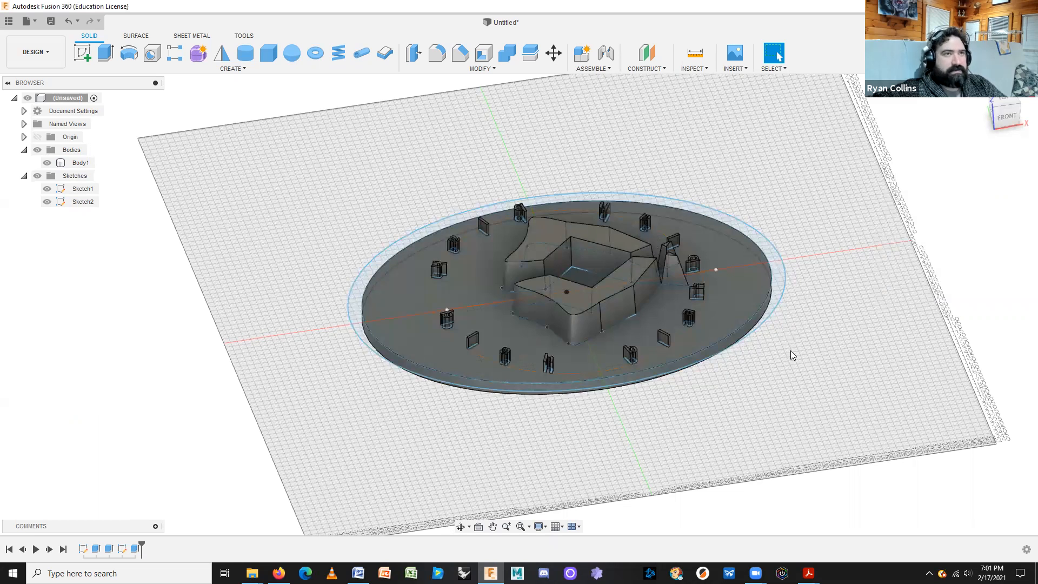
Re-edit the last extrude so its only profile is the outer ring between the ellipses.
right_click(132, 549)
click(161, 436)
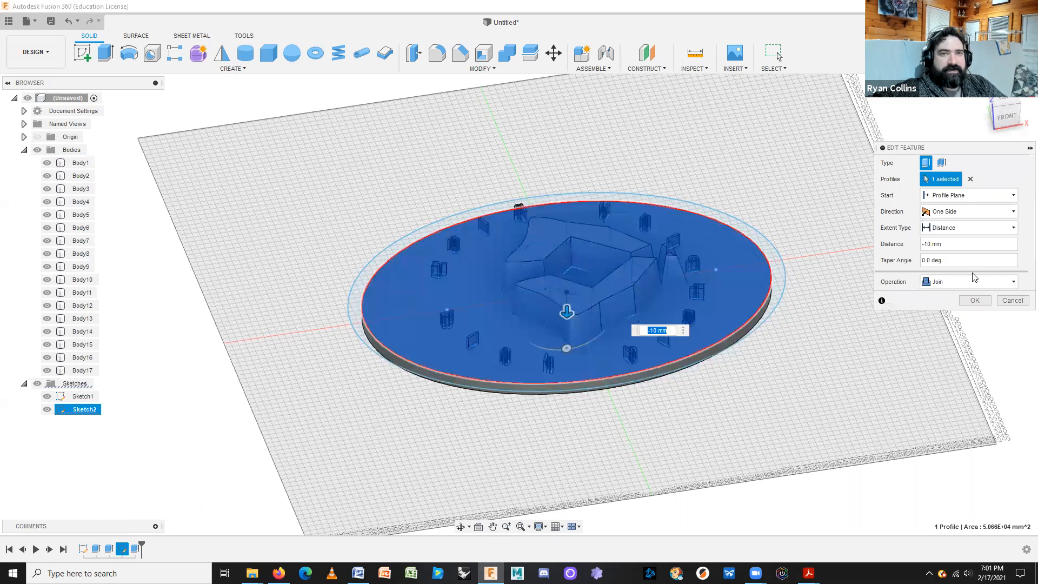
click(970, 179)
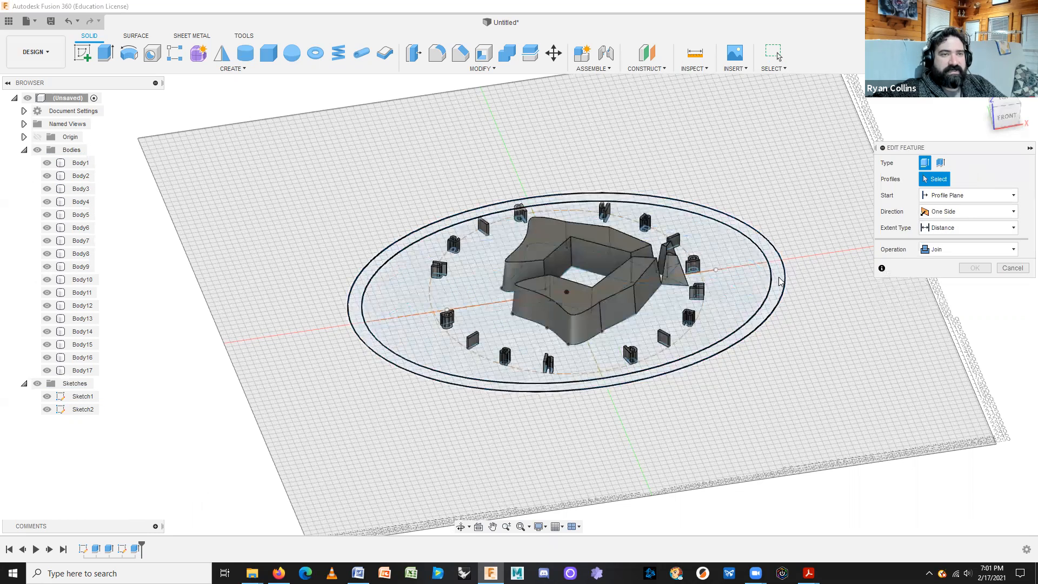
click(723, 354)
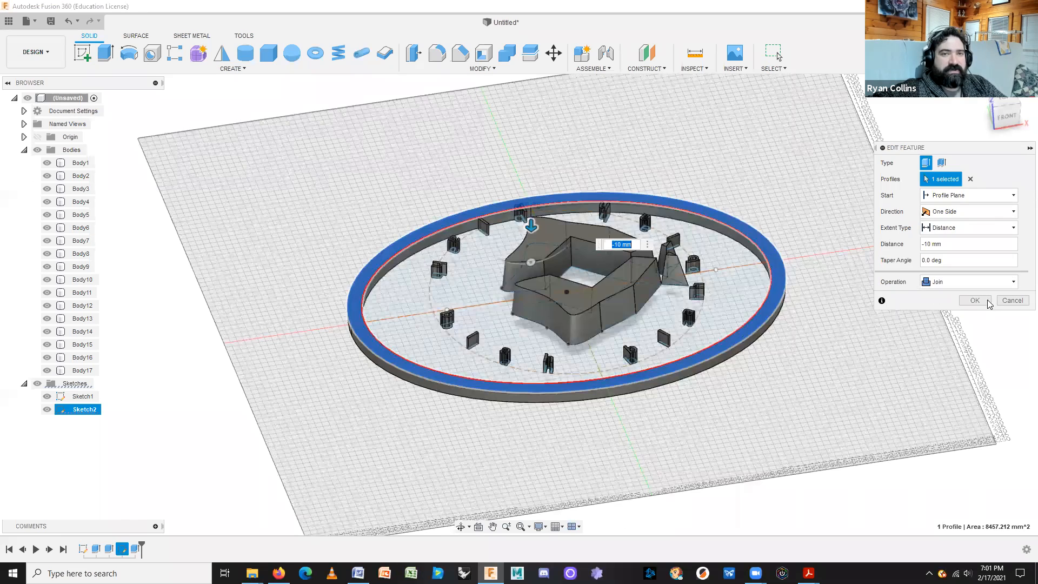
click(974, 300)
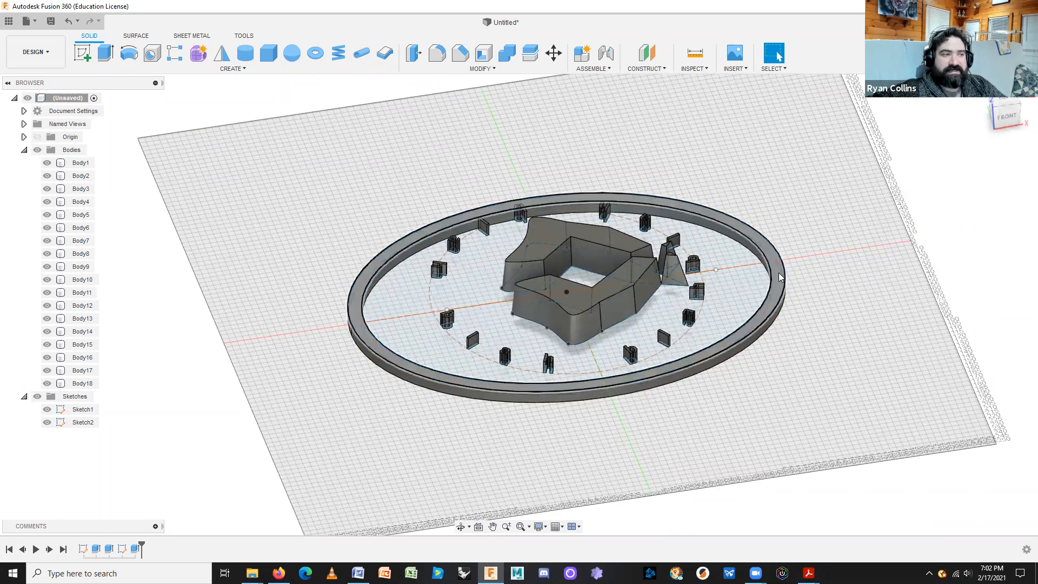
Edit the last extrude to add the inner ellipse profile and set its operation to Join.
click(134, 549)
right_click(134, 549)
click(154, 463)
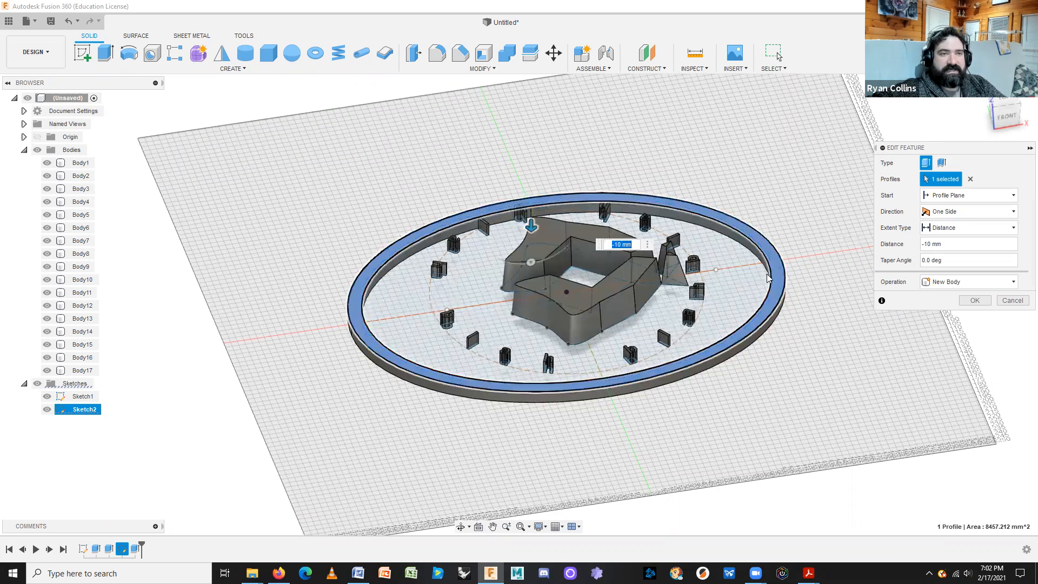
click(771, 245)
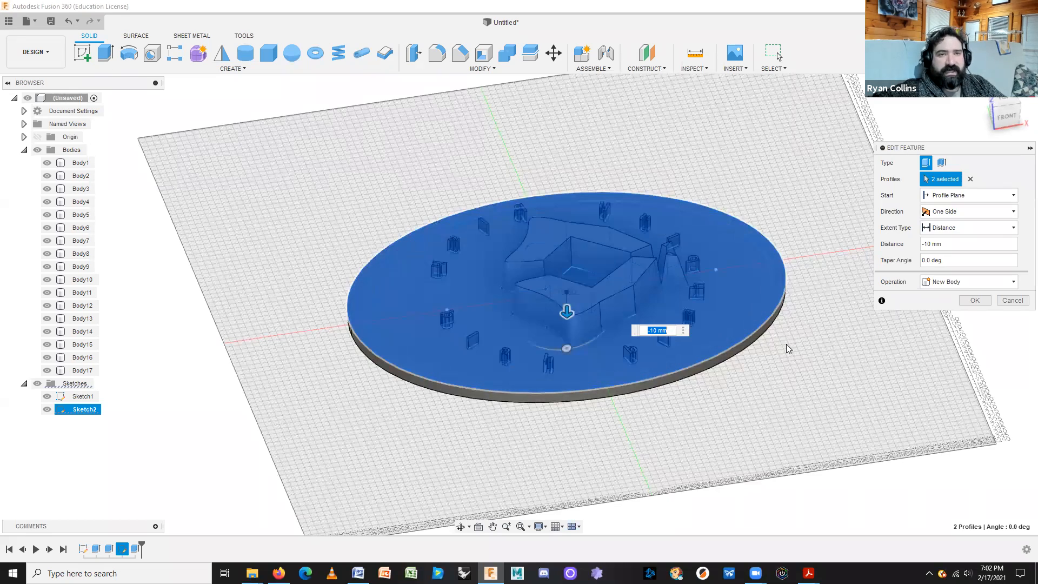
shift+middle_drag(805, 388, 803, 306)
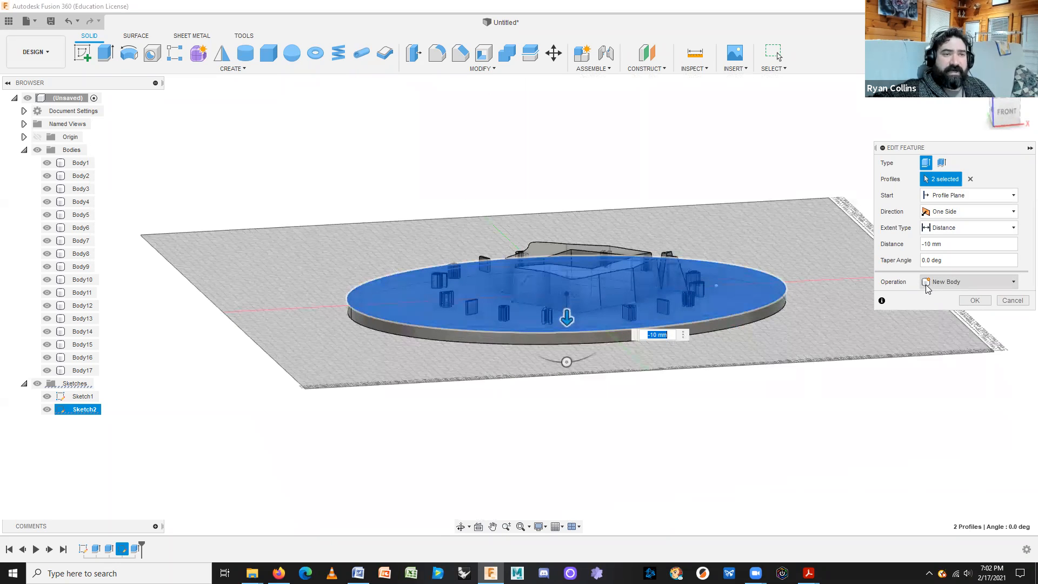
click(926, 285)
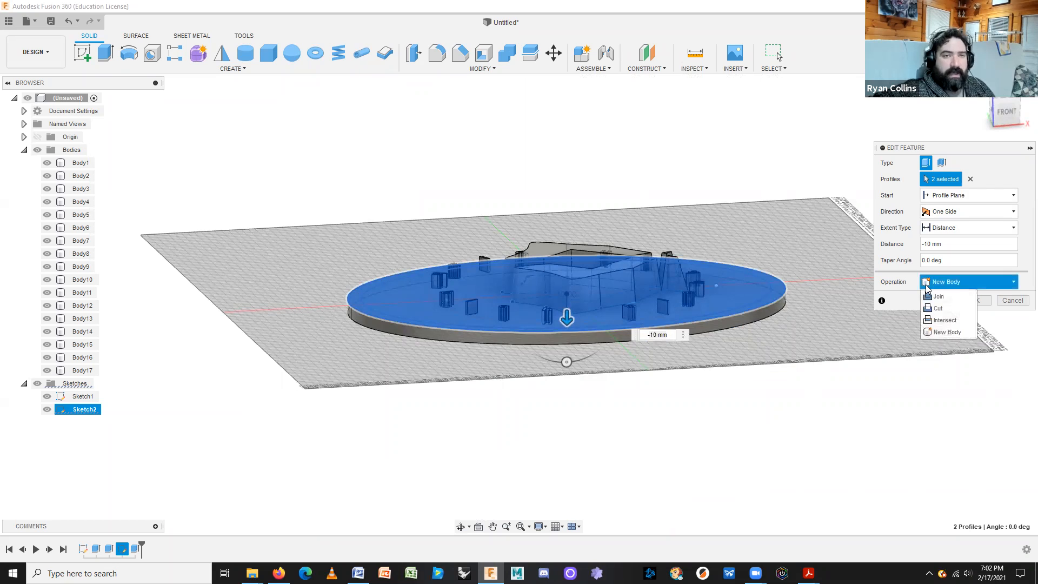
click(940, 296)
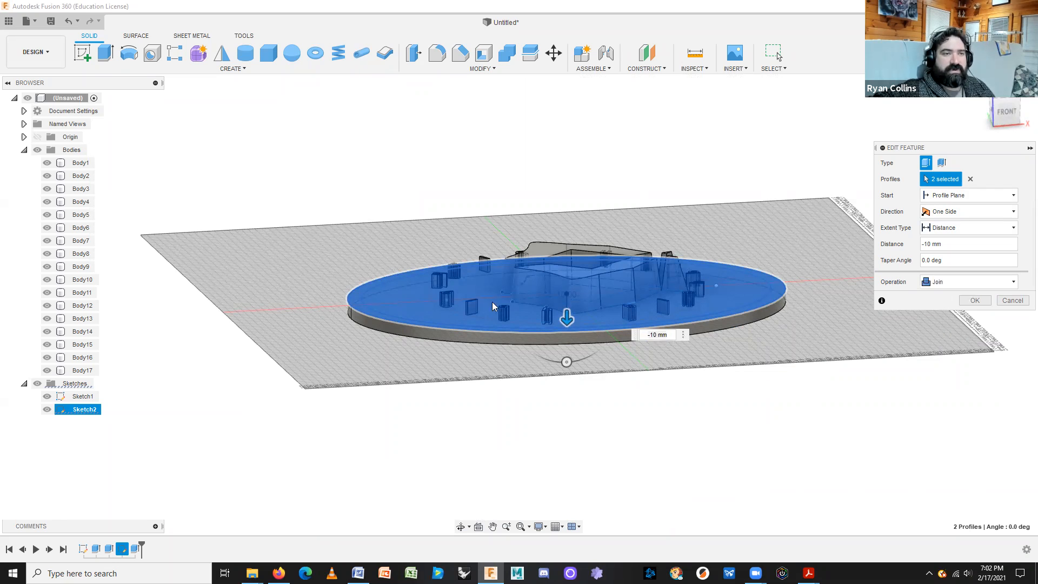
click(968, 301)
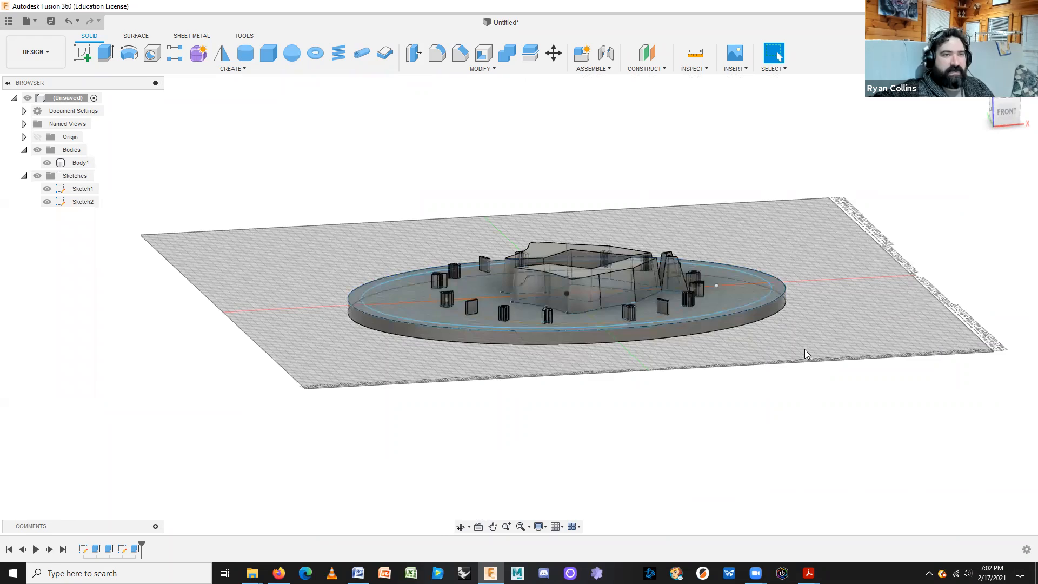
Hide Sketch1 and Sketch2 and select the badge's top face.
shift+middle_drag(806, 364, 821, 403)
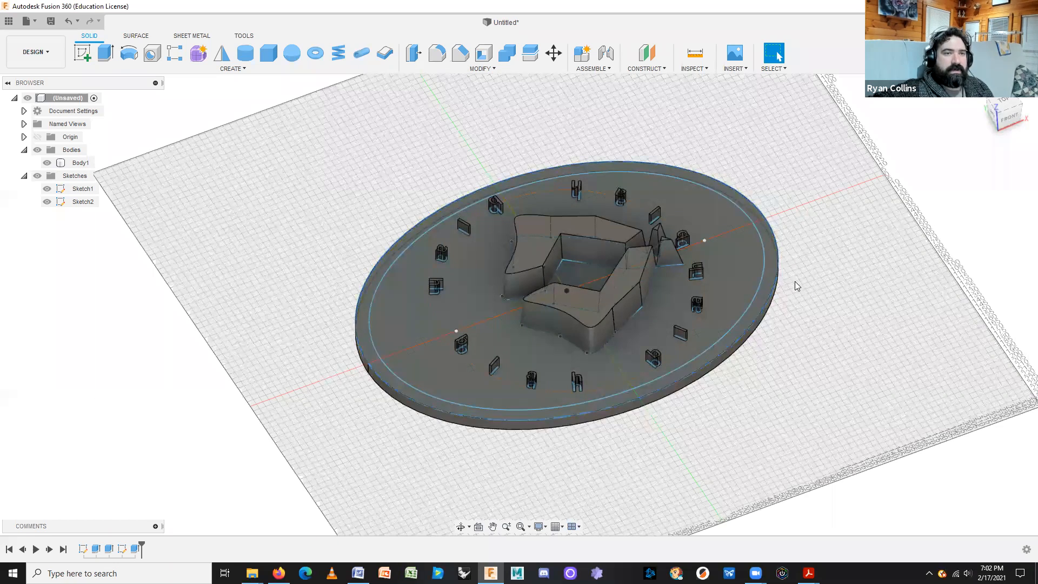
click(45, 191)
click(47, 202)
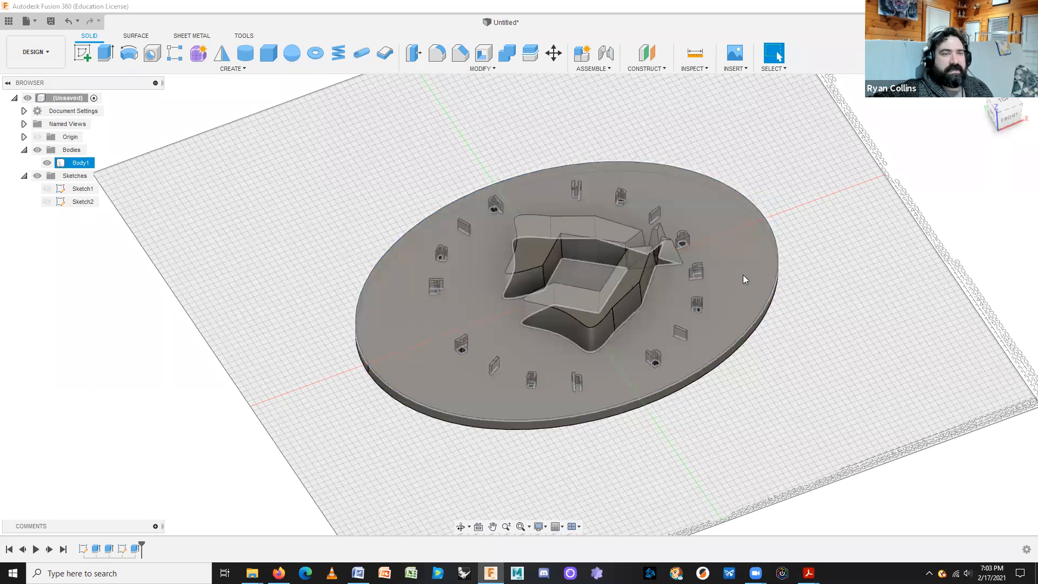
click(743, 279)
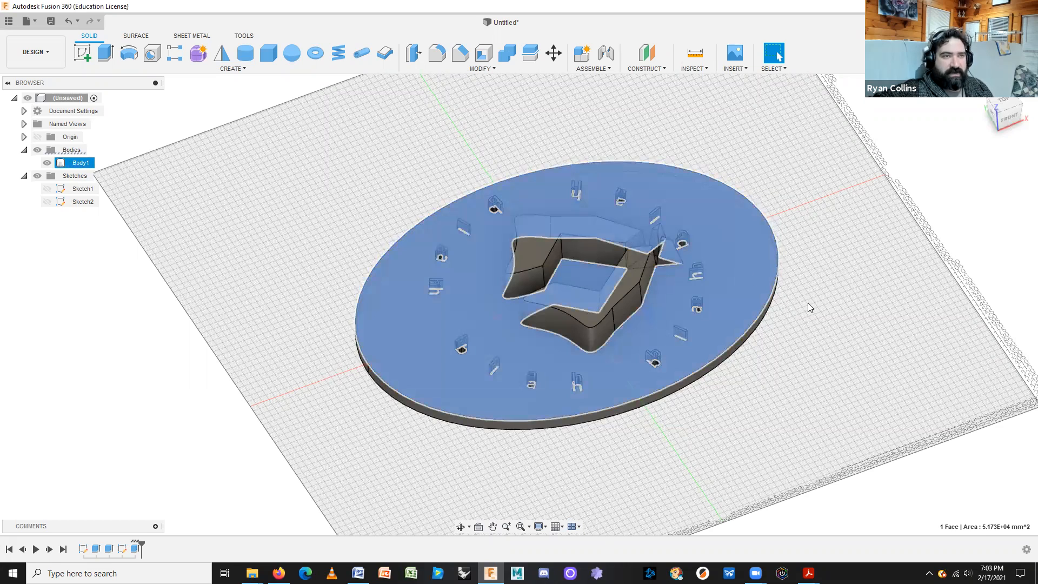
Make Sketch2 visible again and pick the thin outer ring profile along the disc edge.
click(75, 242)
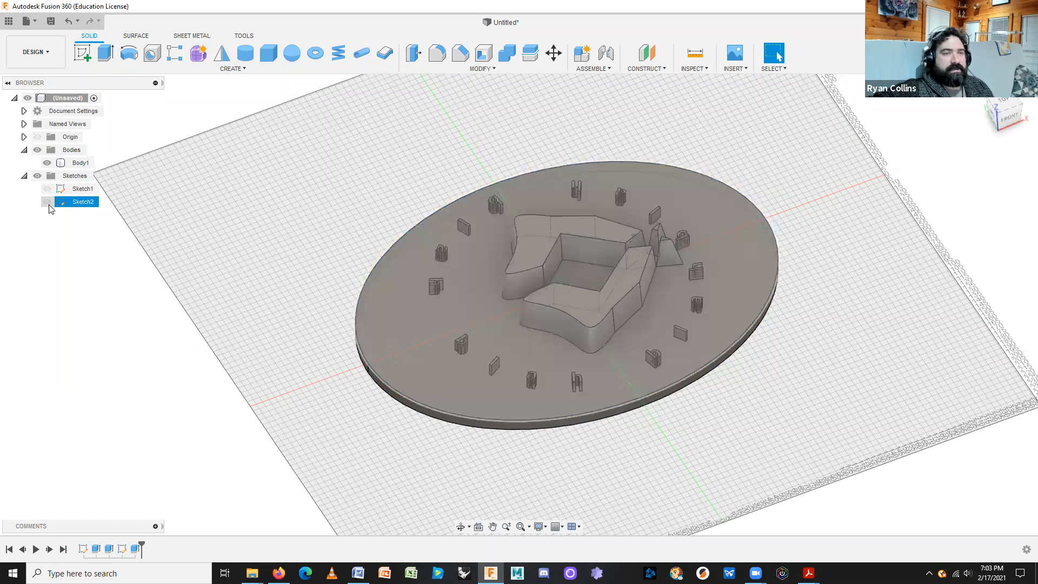
click(48, 204)
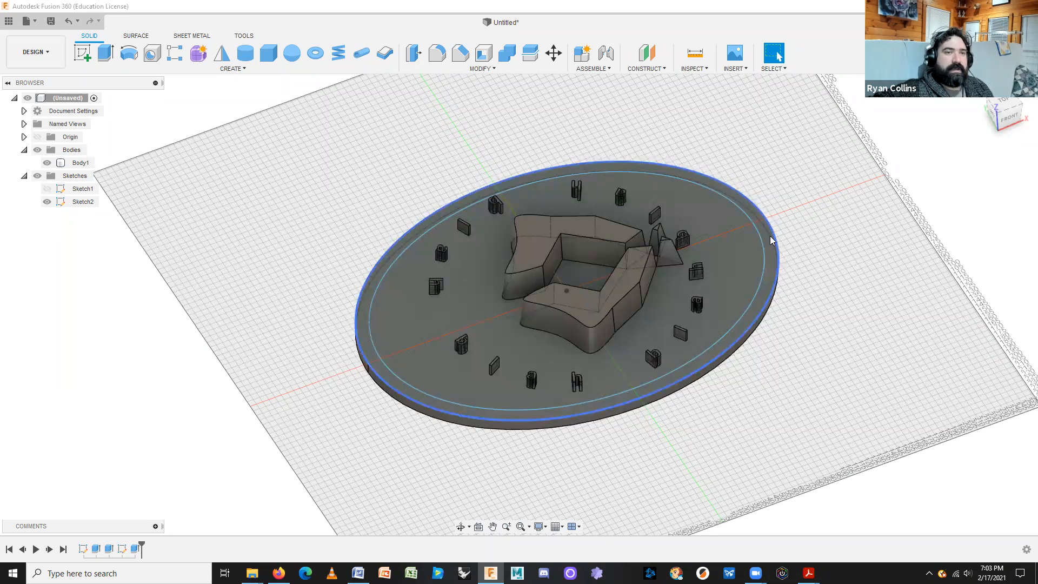
scroll(769, 245, up, 6)
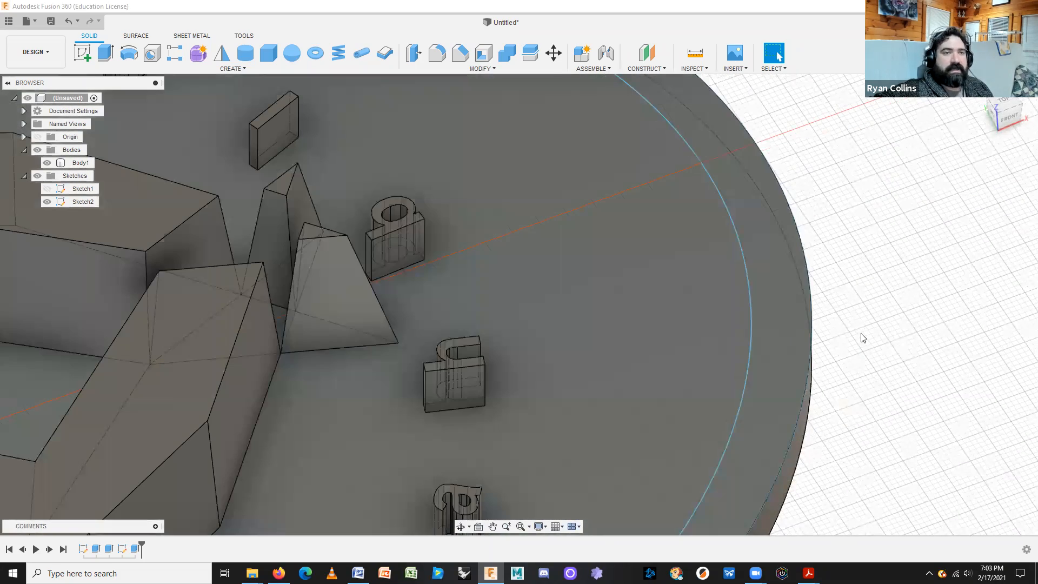
scroll(860, 338, down, 8)
click(823, 297)
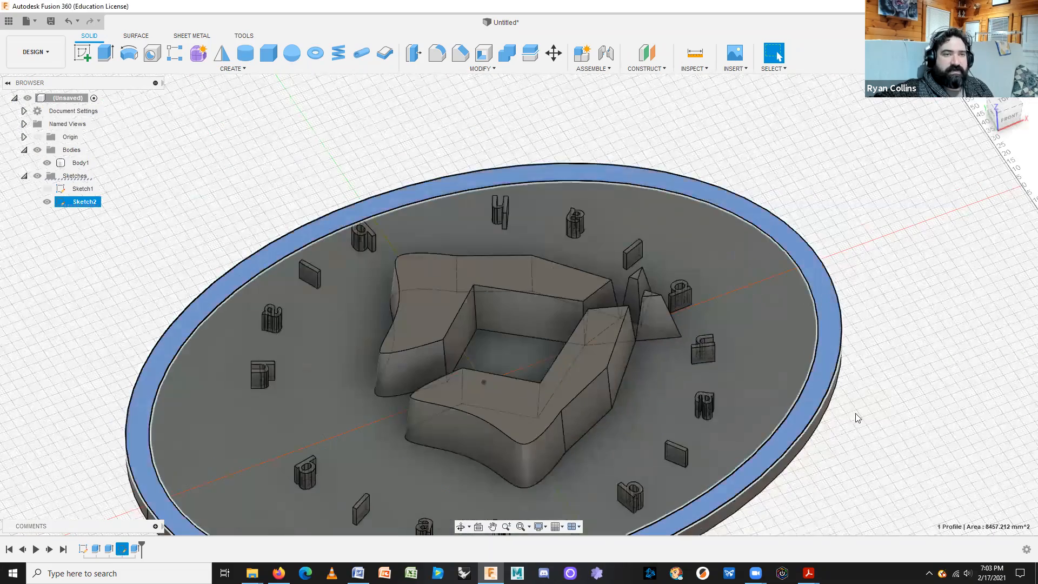
mouse_move(875, 476)
middle_down()
mouse_move(880, 399)
mouse_move(850, 393)
middle_up()
scroll(880, 409, down, 5)
scroll(880, 409, up, 3)
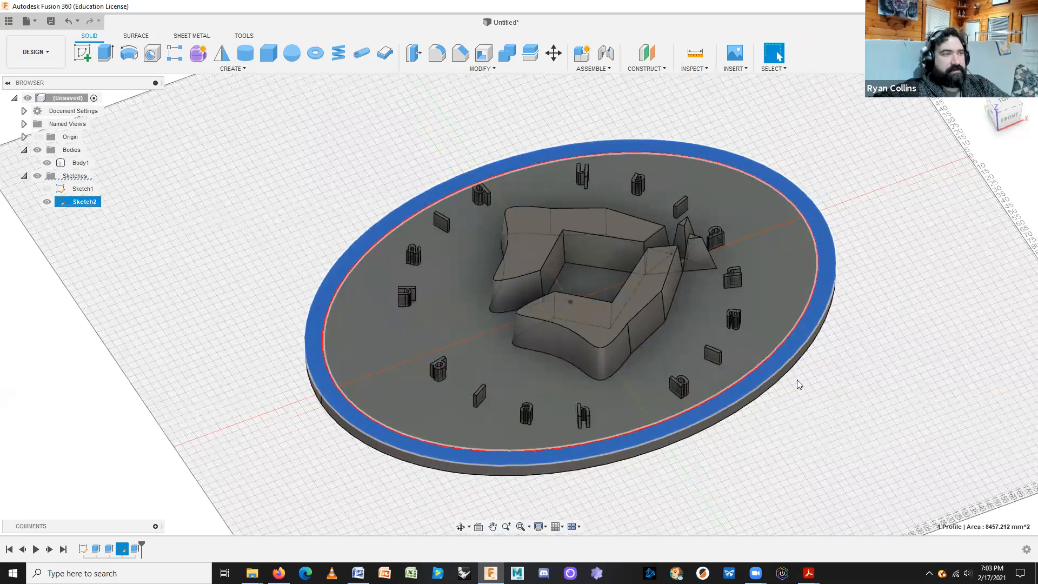
Extrude the outer ring profile 3 mm upward as a rim joined to the plate.
click(105, 53)
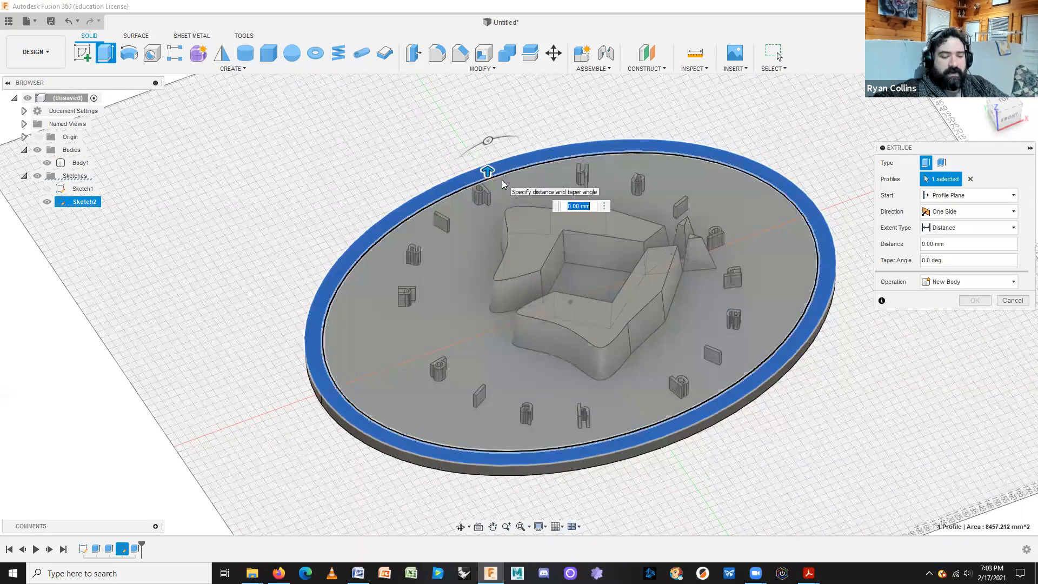
drag(488, 162, 489, 160)
text(3)
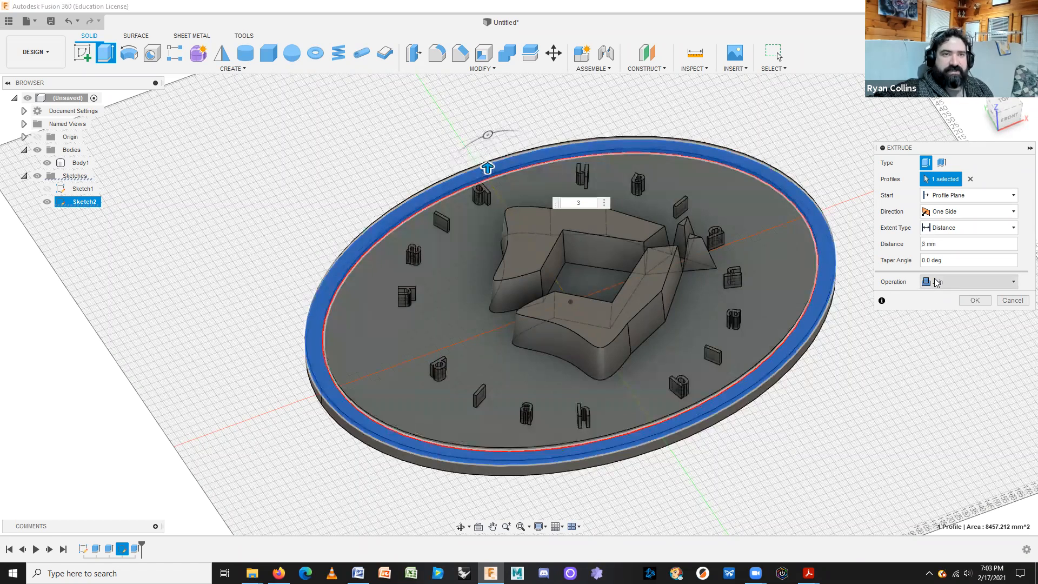
click(975, 300)
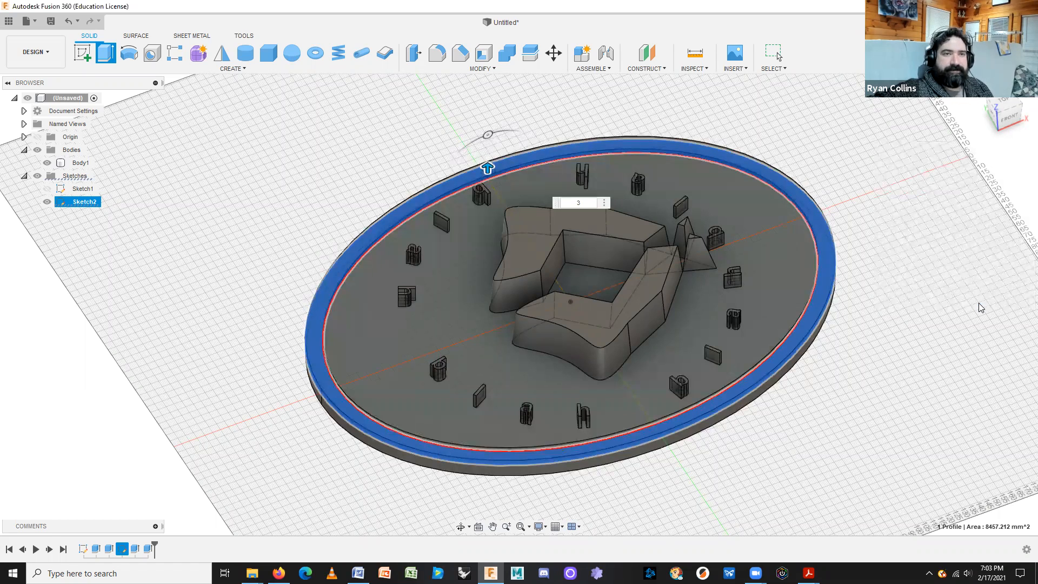
shift+middle_drag(853, 403, 862, 381)
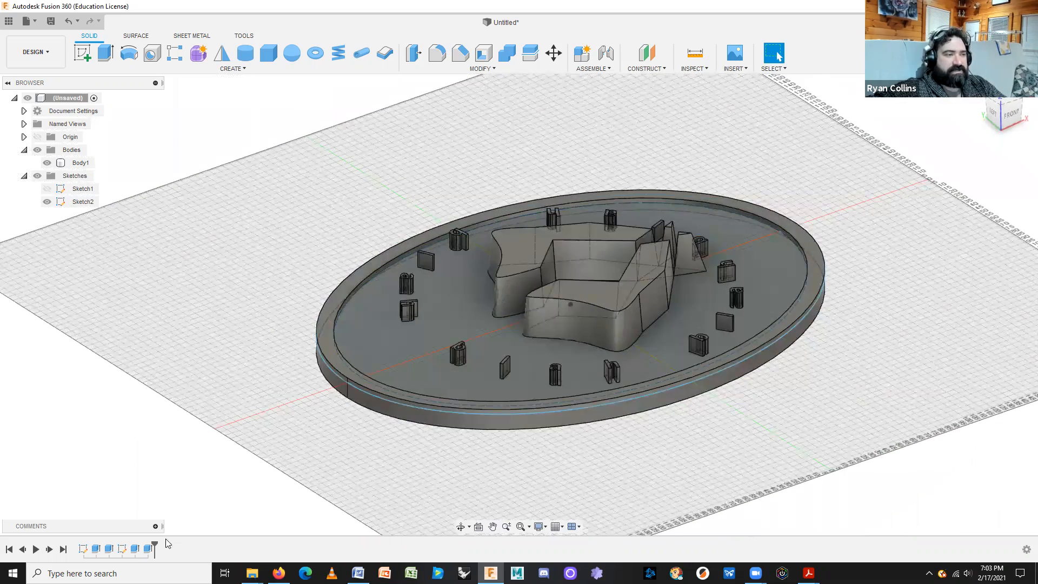
Edit the rim extrusion to change its distance from 3 mm to 5 mm.
right_click(148, 548)
click(189, 441)
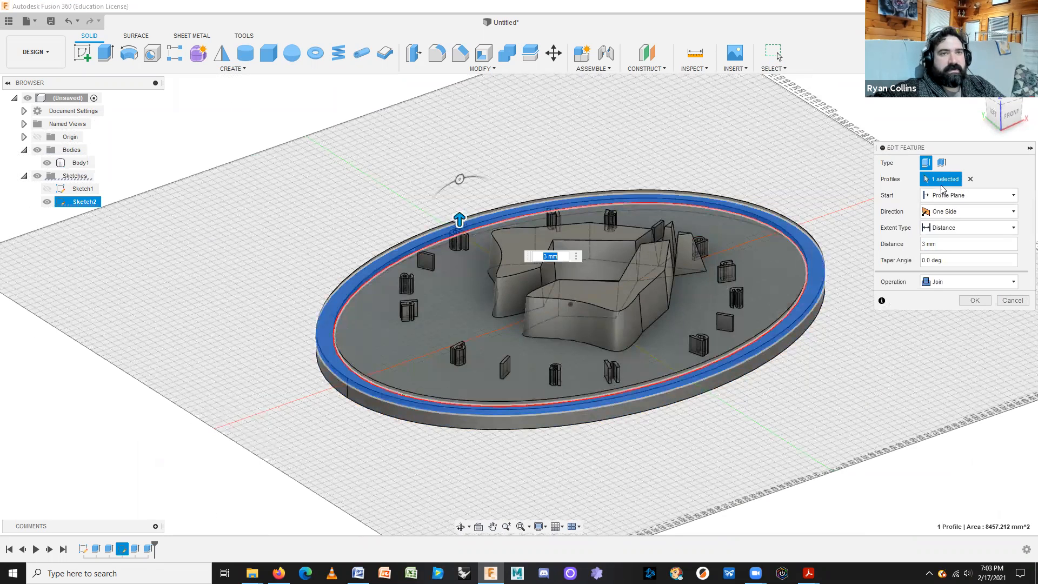
text(5)
key(Return)
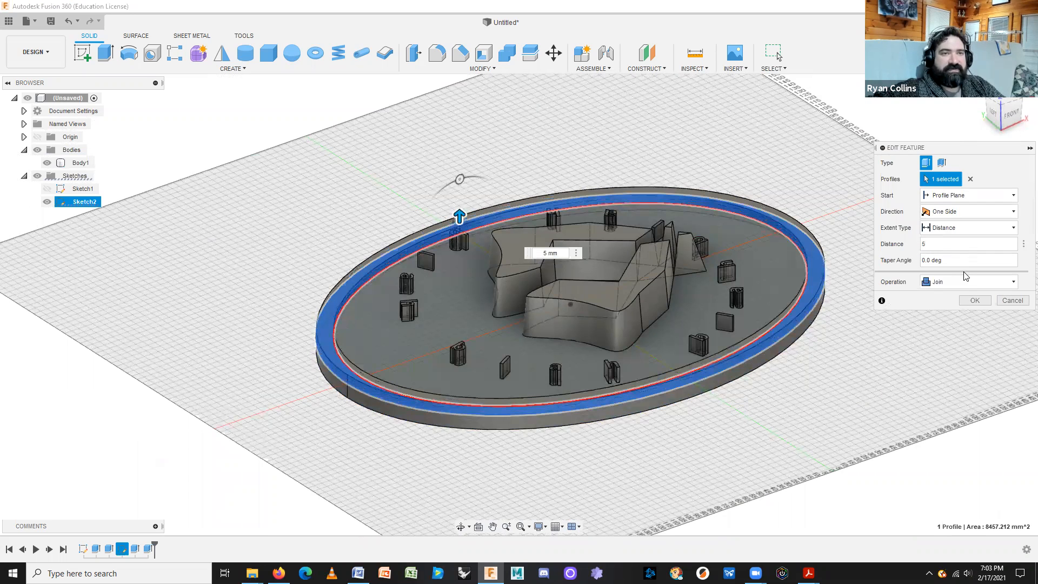
click(974, 300)
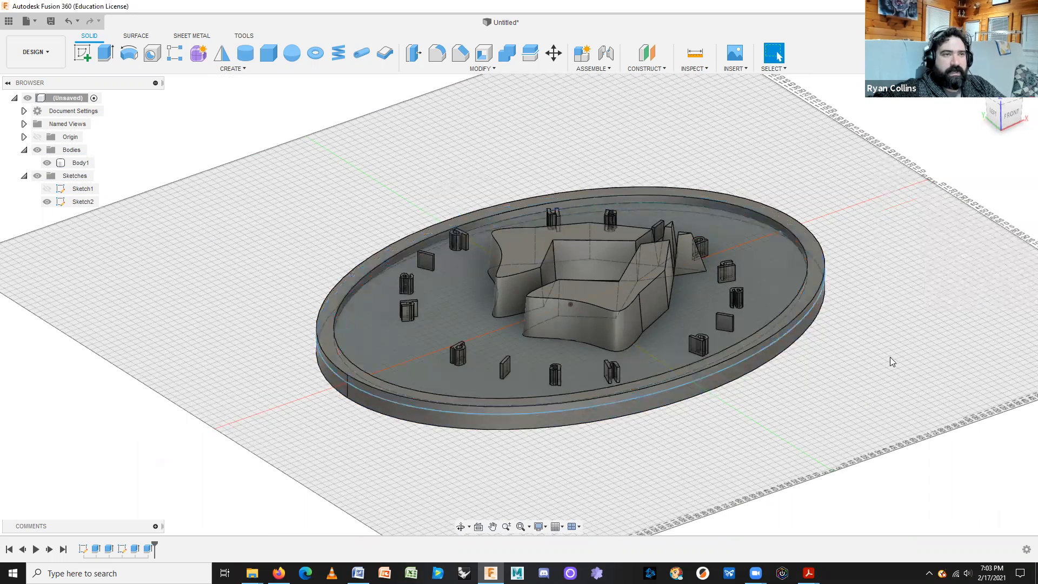
shift+middle_drag(883, 360, 834, 371)
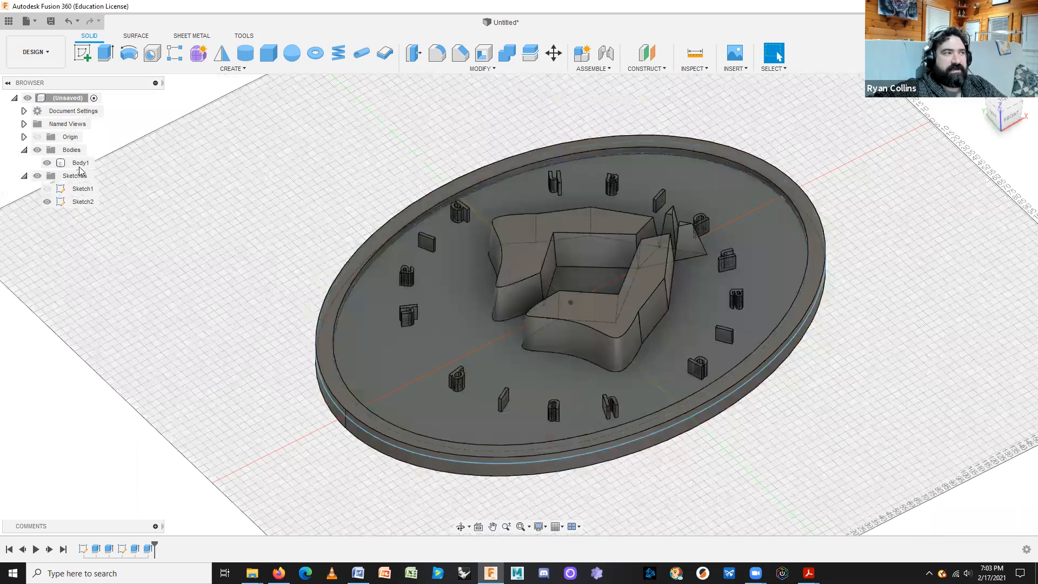
Rename Body1 to 'Badge' in the browser and deselect it.
right_click(80, 164)
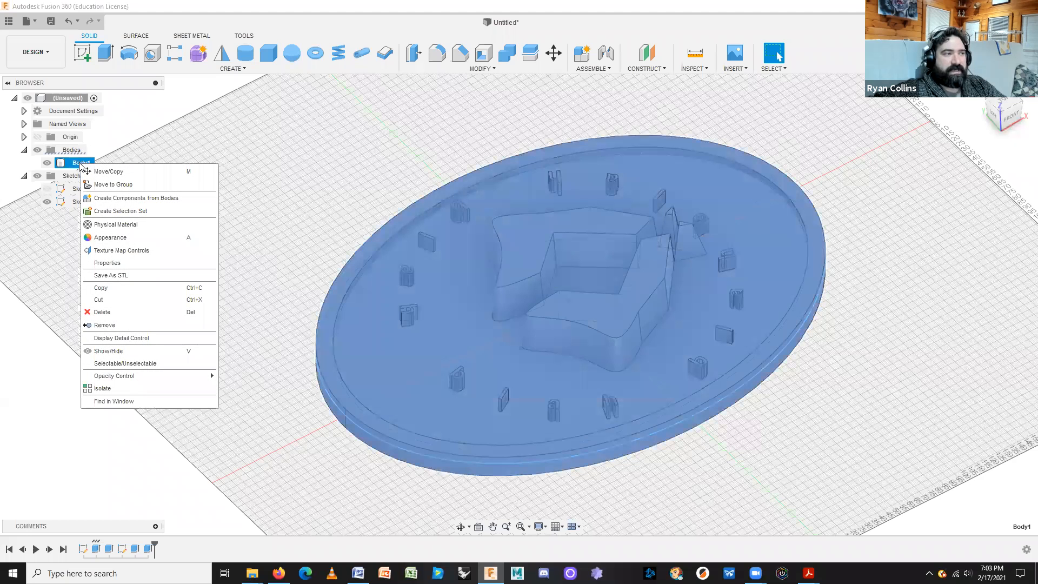
double_click(80, 163)
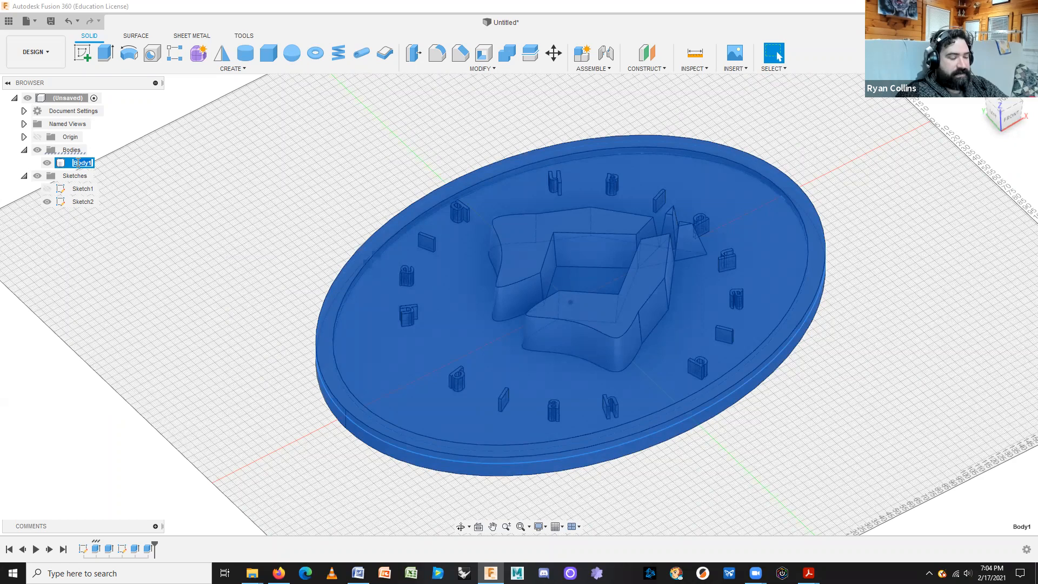
text(Badge)
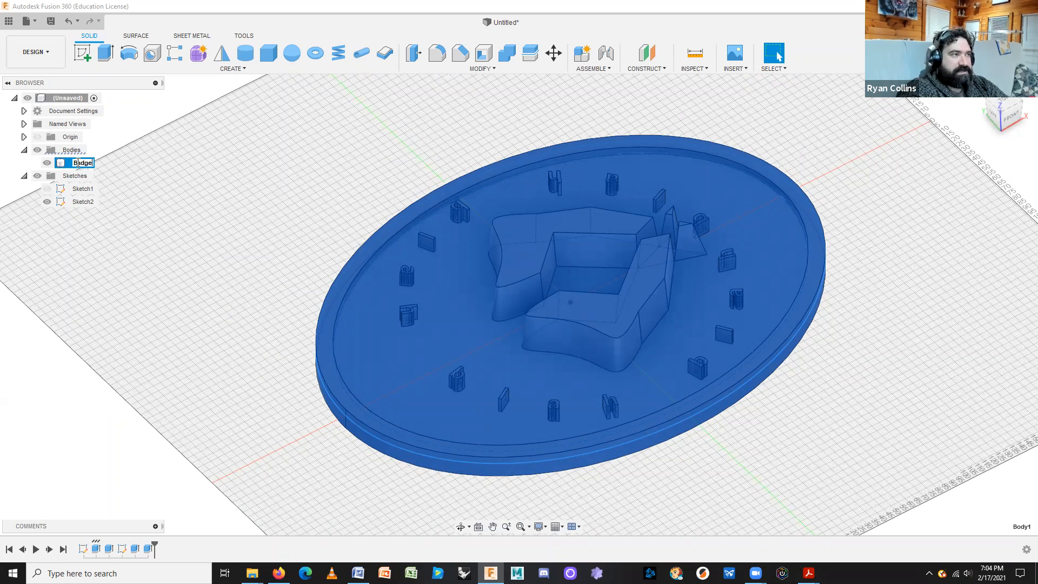
key(Return)
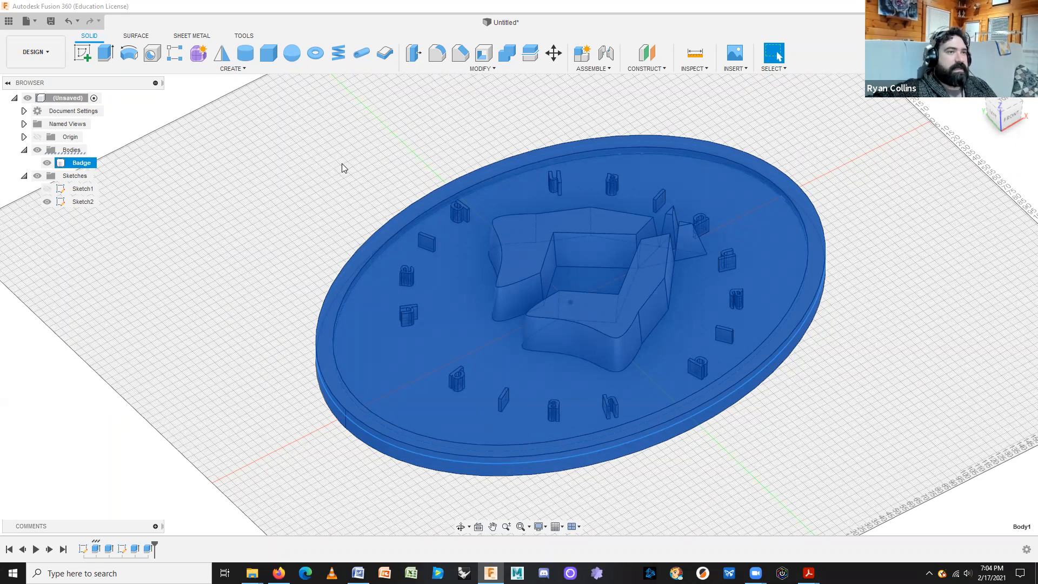
click(906, 347)
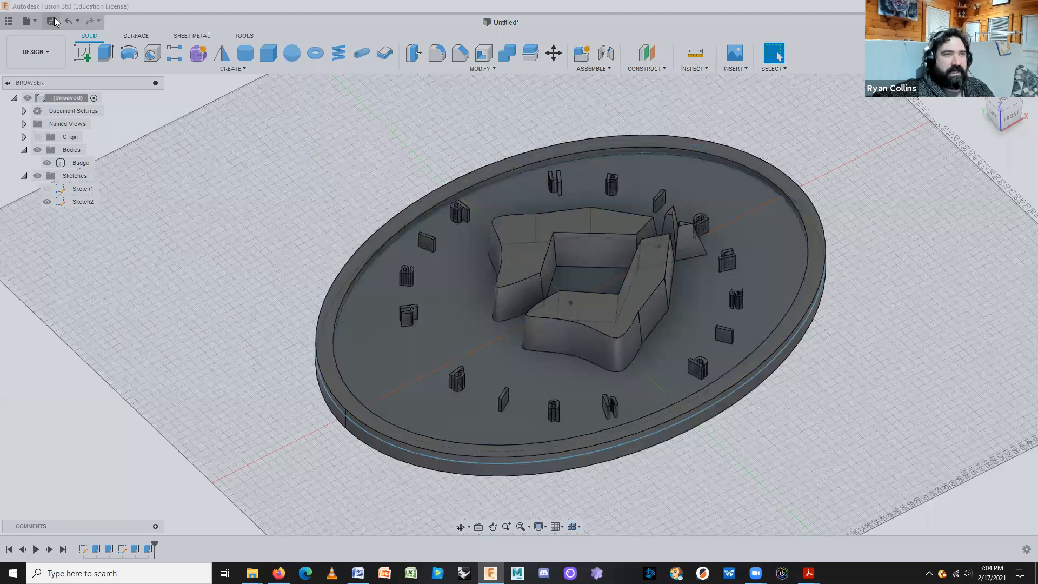
Save the design in 01 Badges-Lines & Extrusions as the student's name plus '-Badge Example'.
click(51, 22)
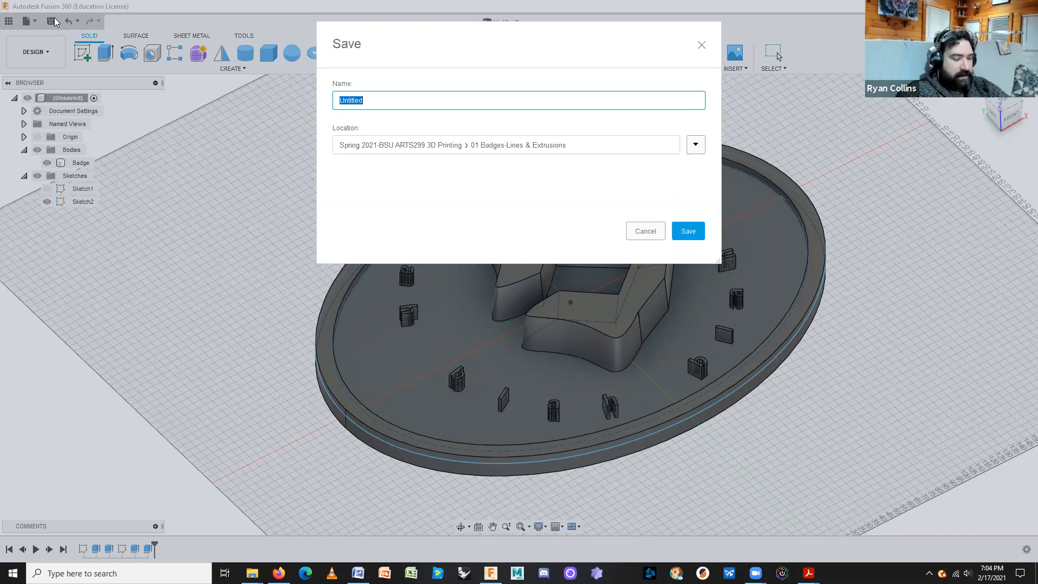
text(RCollins)
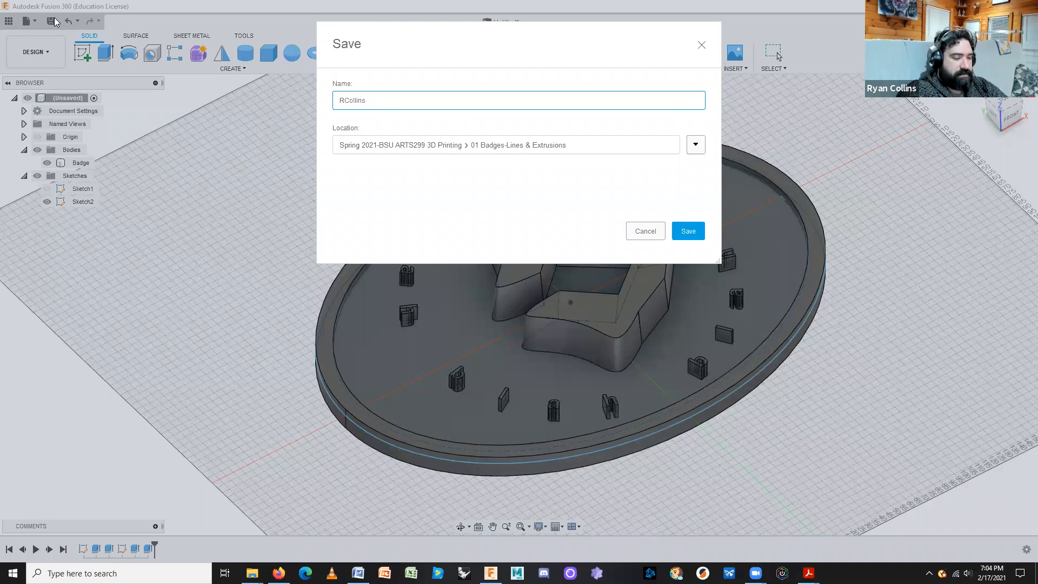
text(=Badge )
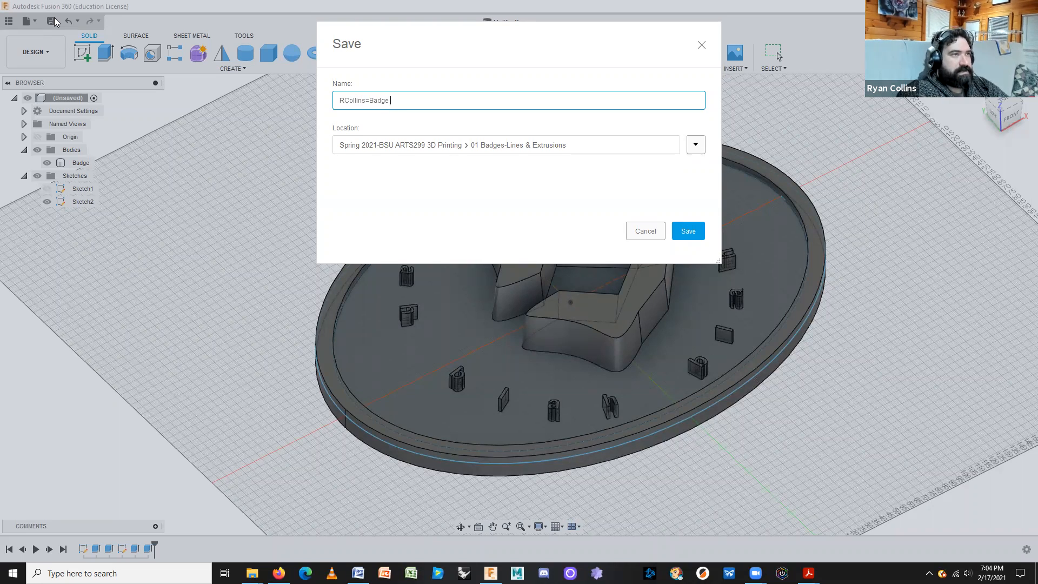
text(Example)
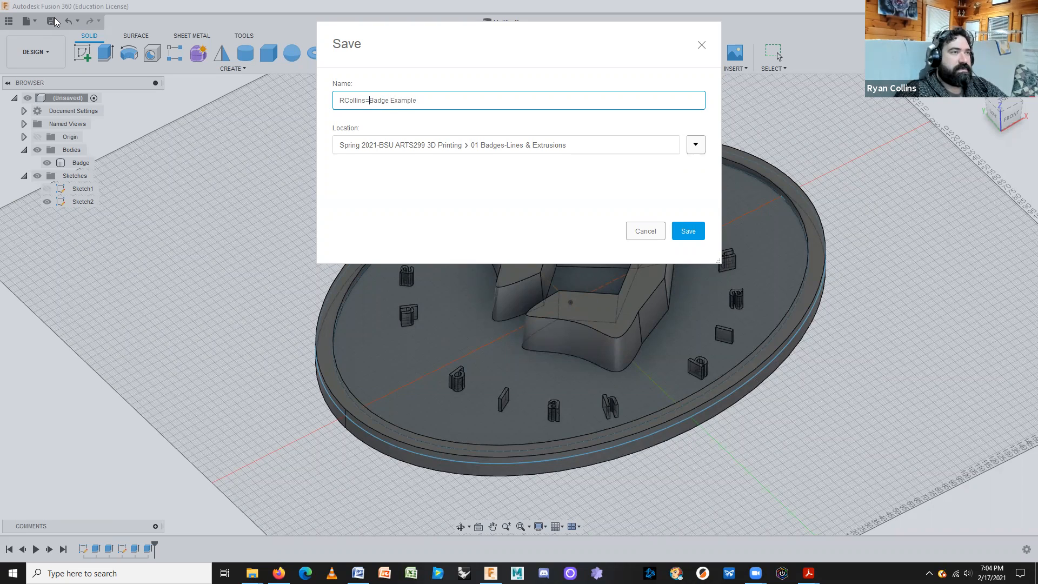
key(BackSpace)
text(-)
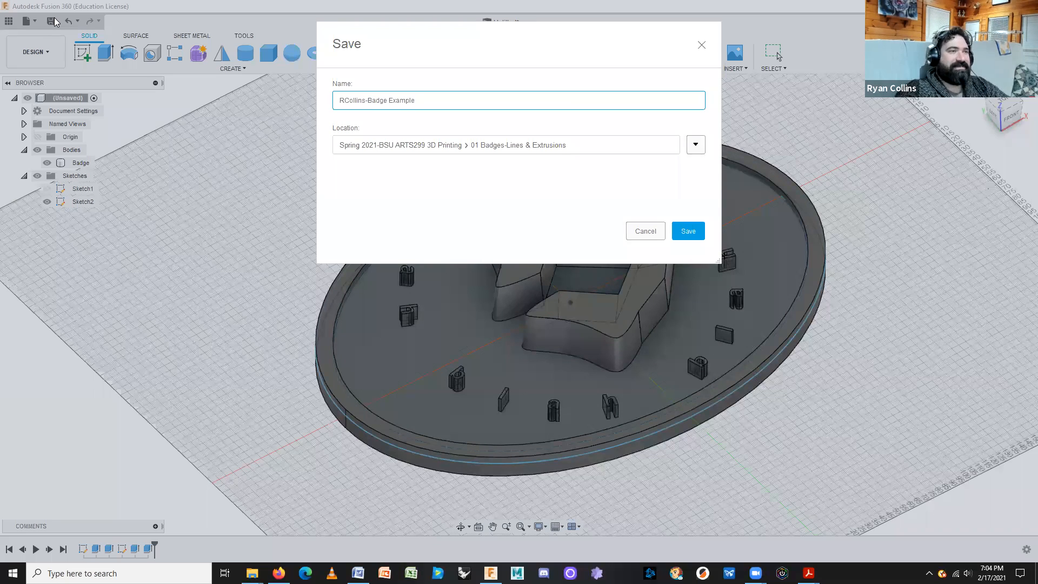
key(Return)
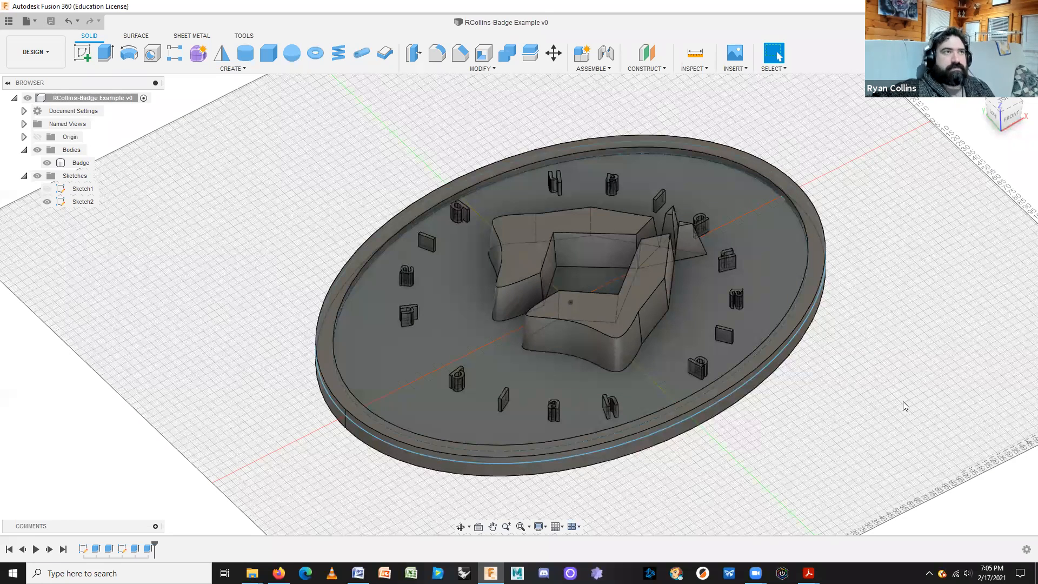
click(817, 268)
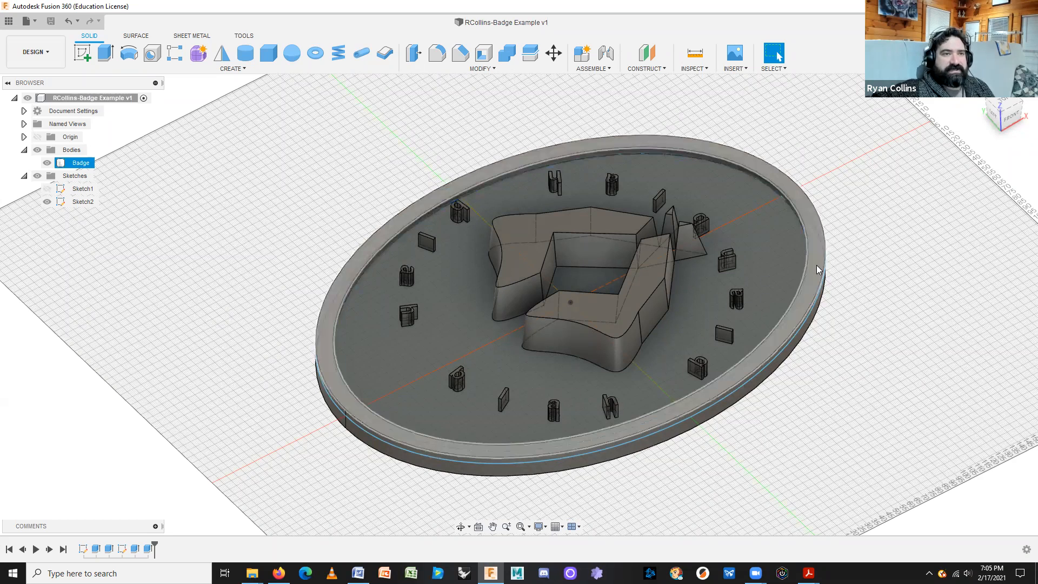
click(908, 376)
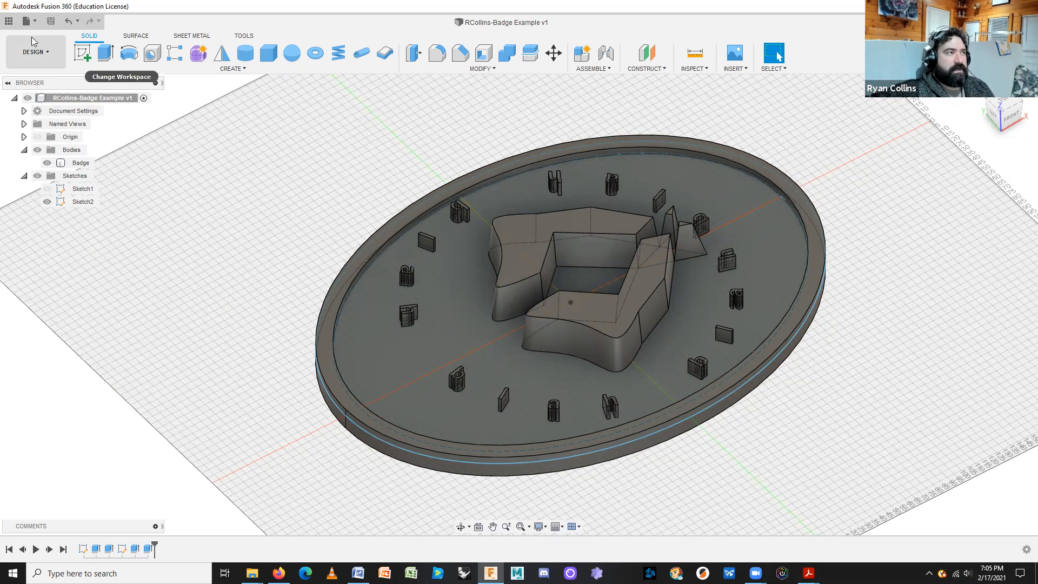
click(9, 22)
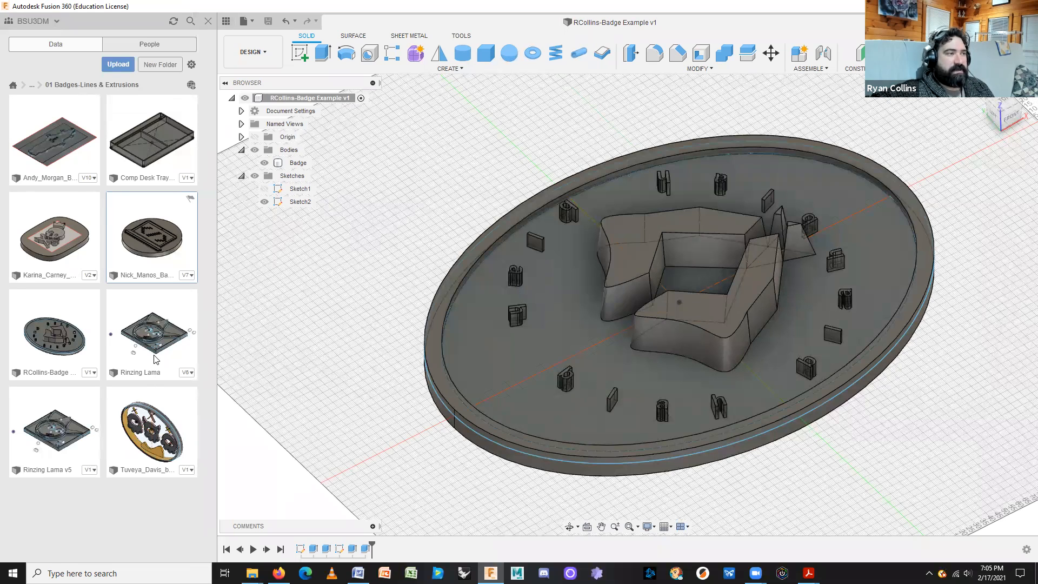
click(205, 23)
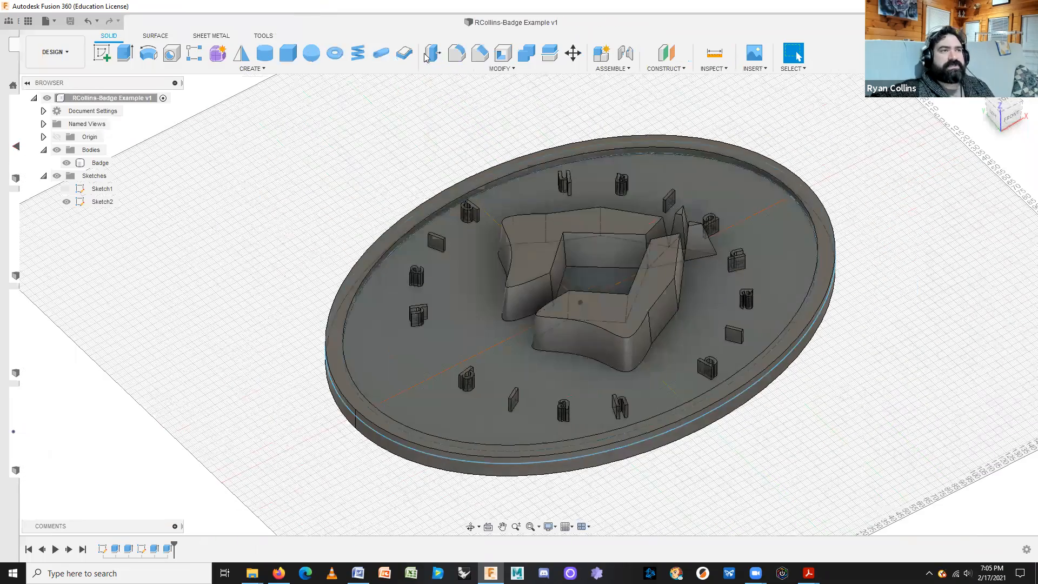
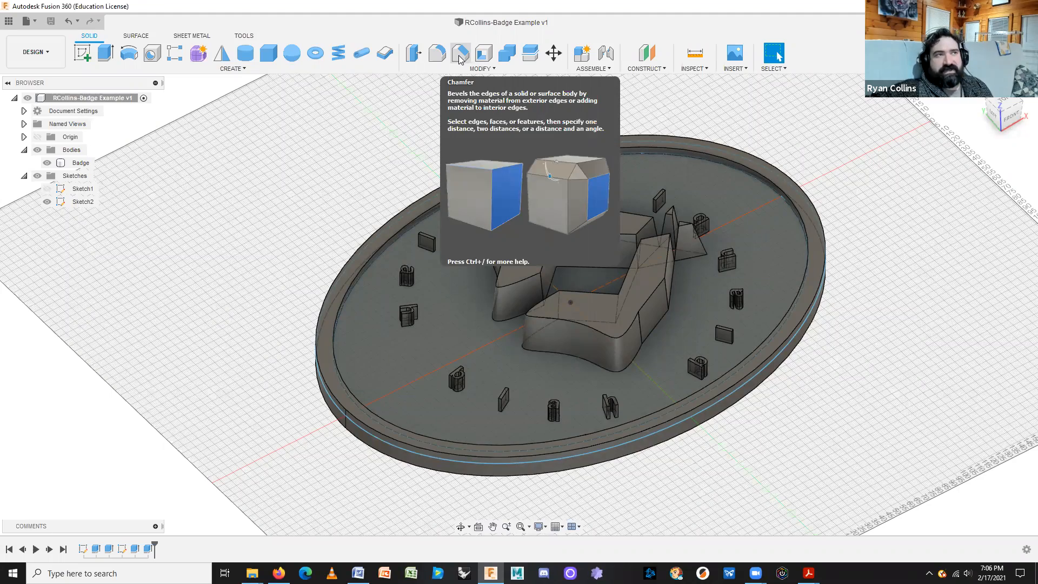
Fillet the rim's outer and inner top edges with a 4.5 mm radius.
scroll(822, 329, down, 3)
scroll(822, 331, up, 10)
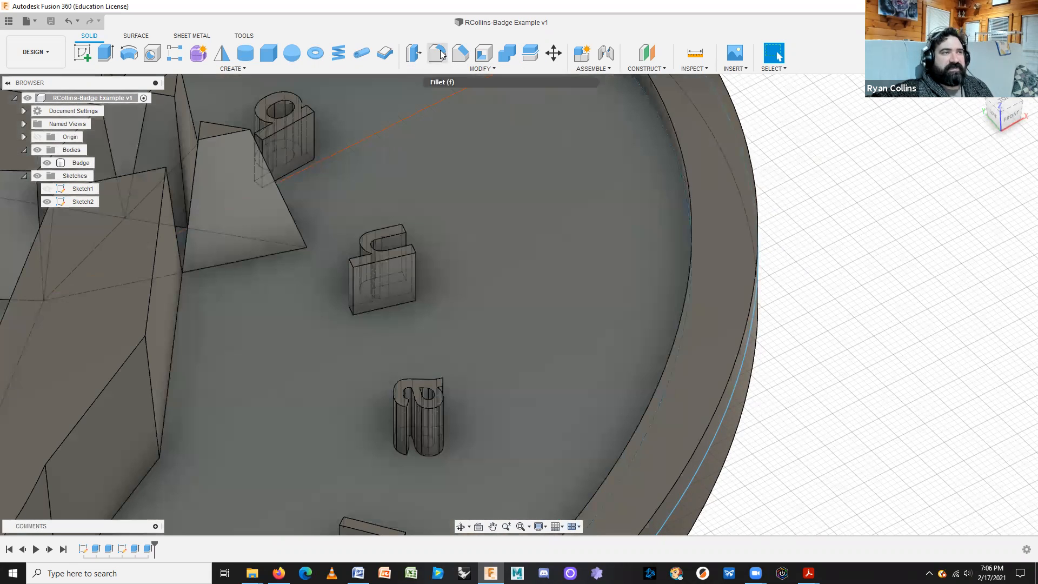
click(438, 53)
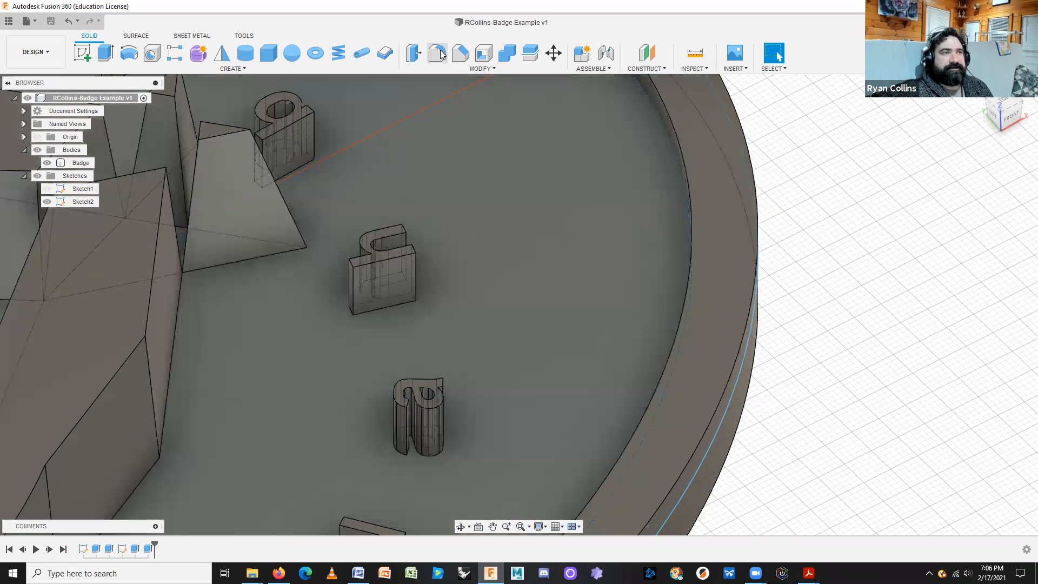
click(758, 193)
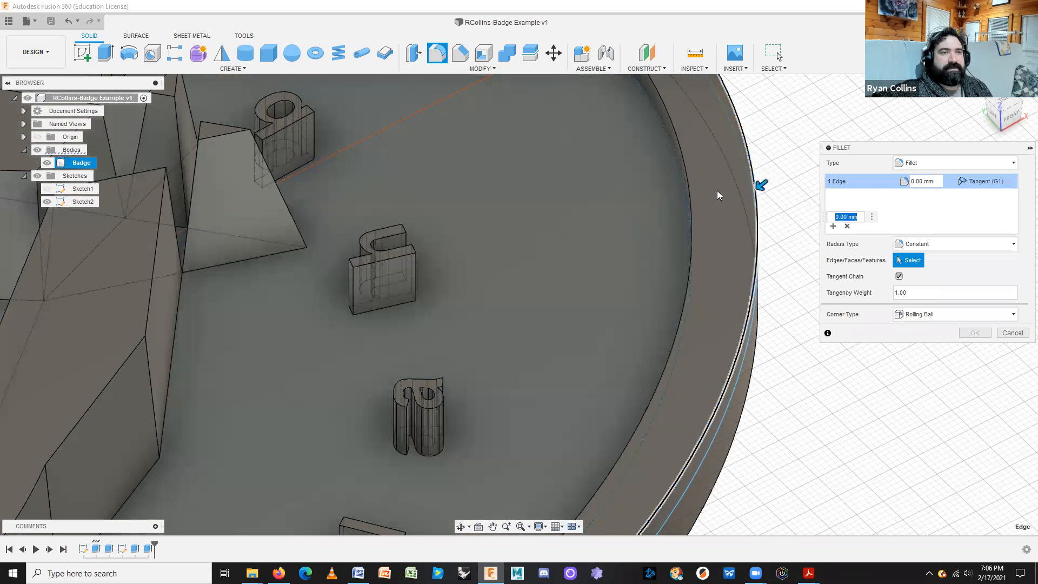
click(689, 208)
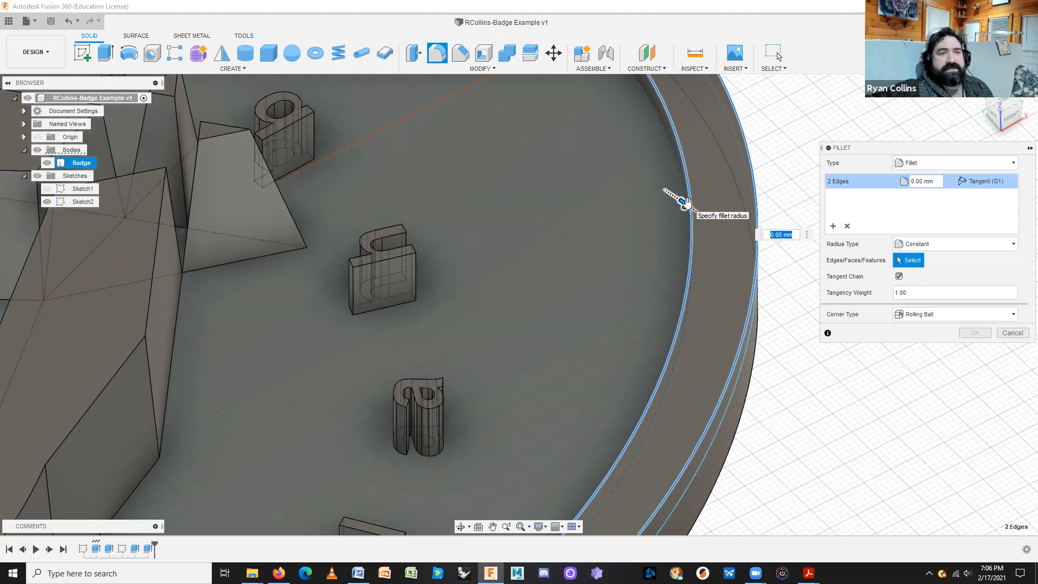
drag(686, 202, 695, 211)
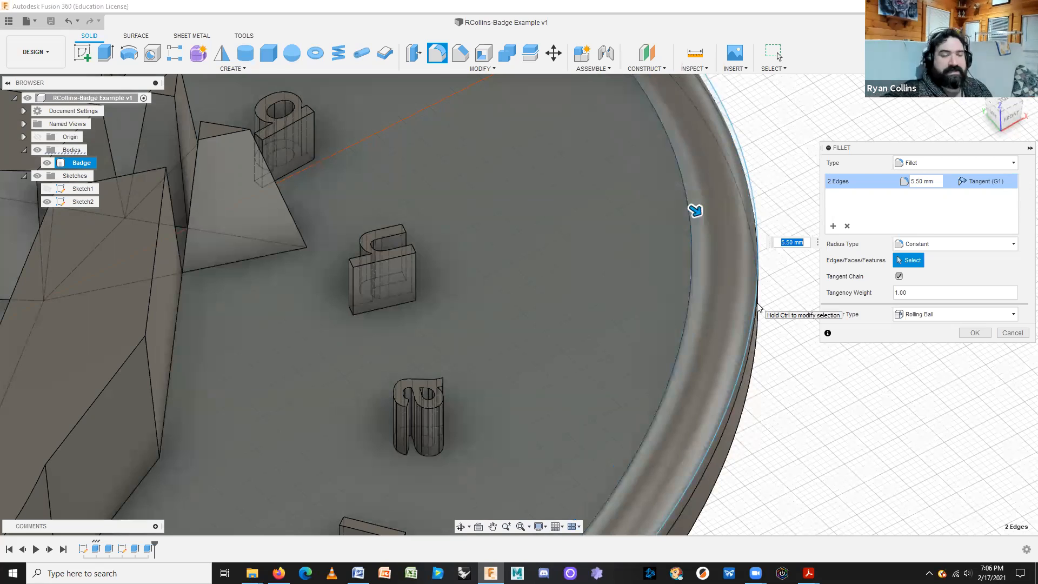
shift+middle_drag(765, 371, 768, 338)
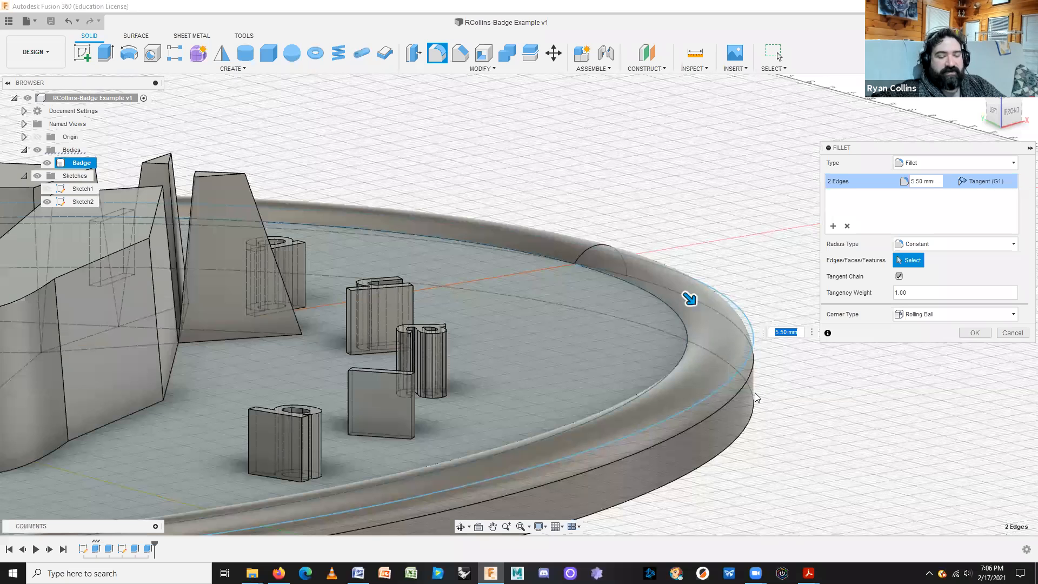
text(4)
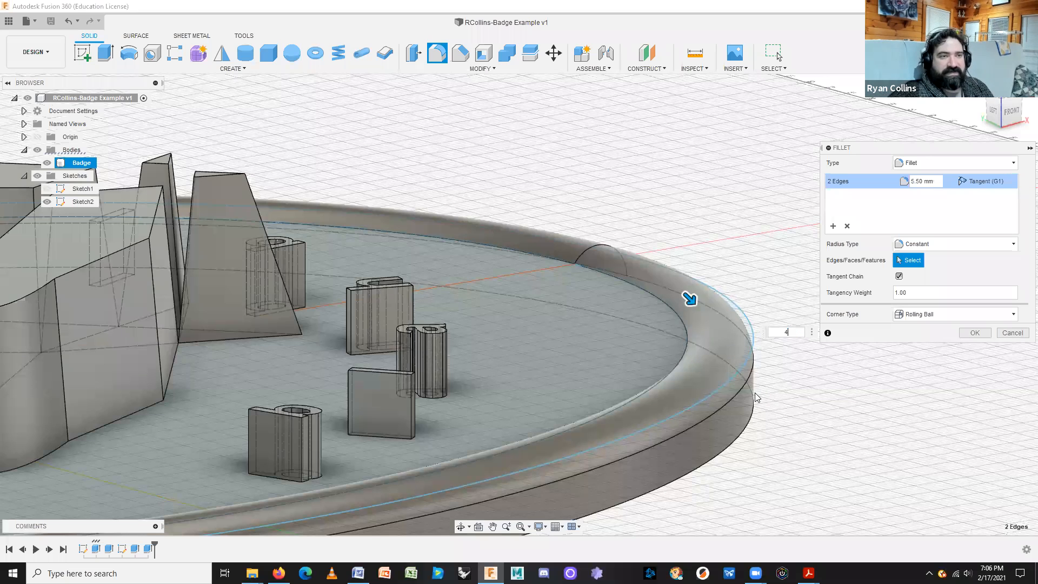
key(Return)
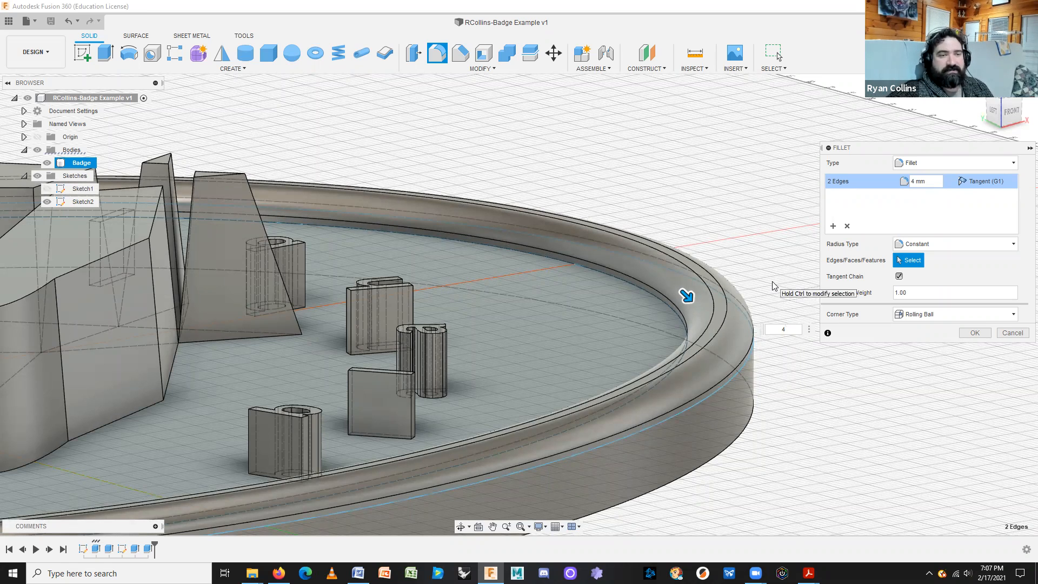
text(.5)
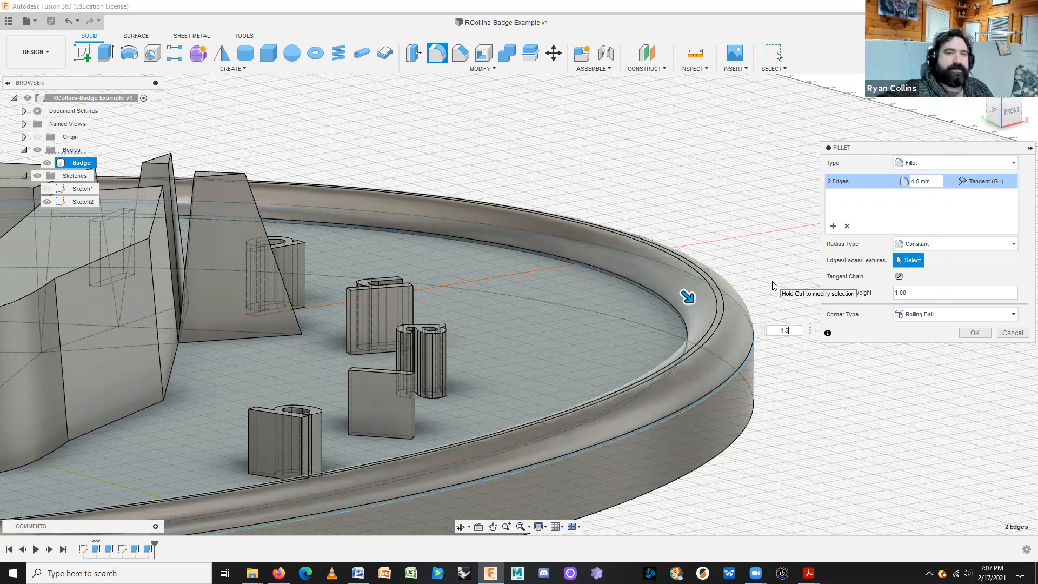
click(983, 336)
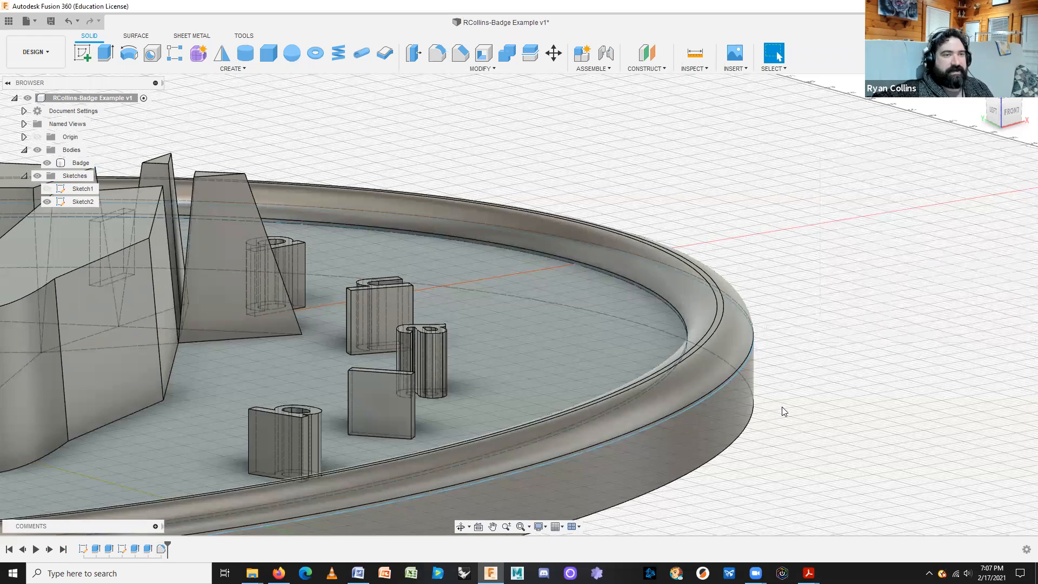
Edit the rim fillet feature, changing its radius from 4.5 mm to 3 mm.
shift+middle_drag(770, 449, 697, 441)
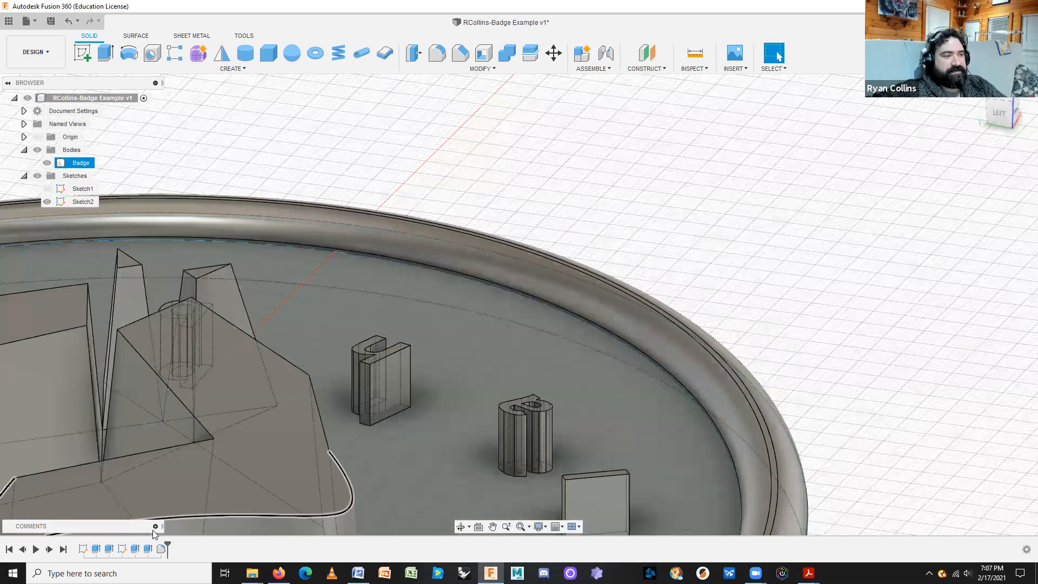
right_click(161, 549)
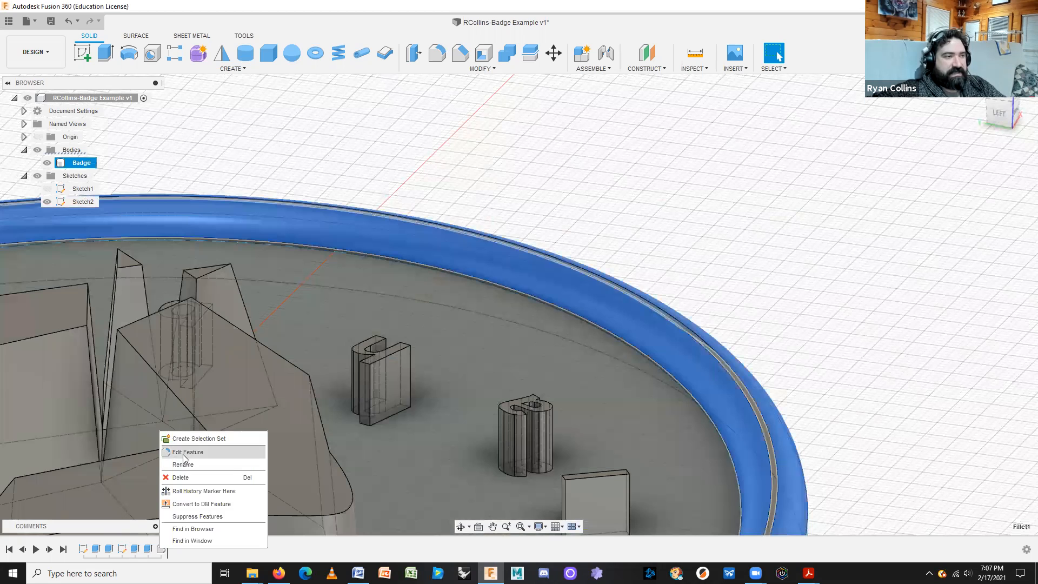
click(184, 452)
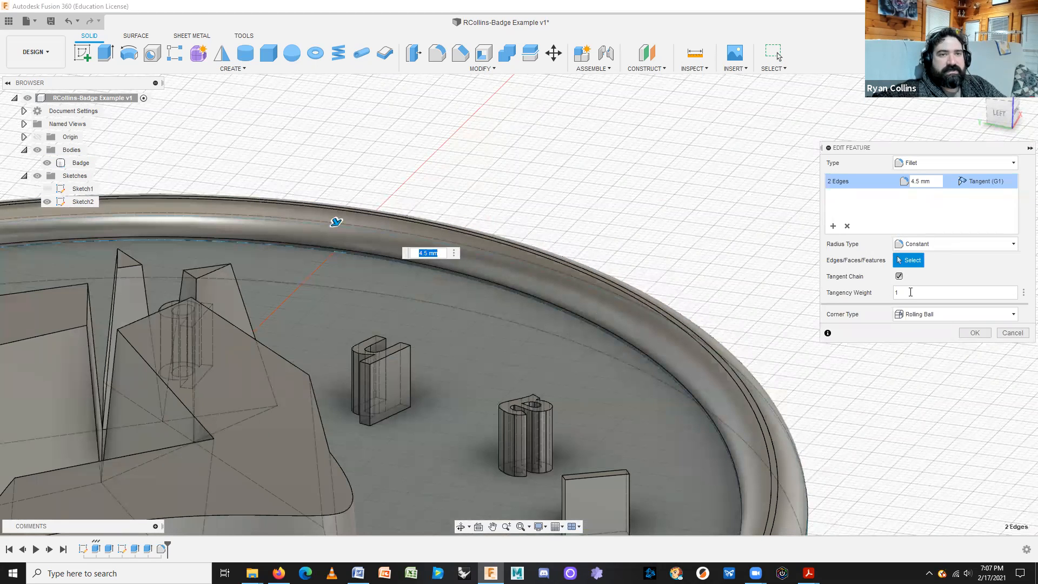
click(927, 182)
drag(927, 184, 892, 185)
text(3)
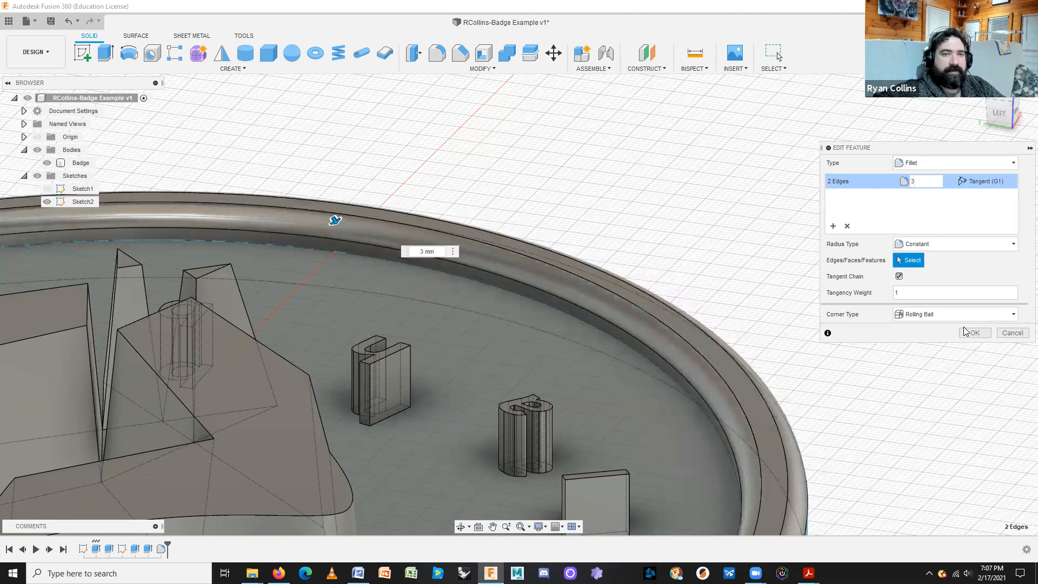
click(966, 331)
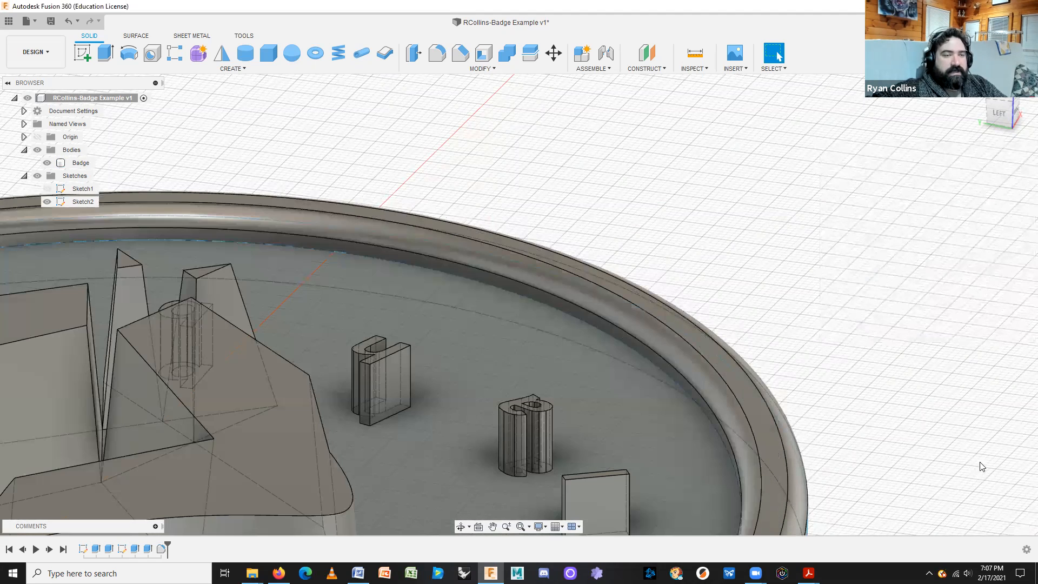
Orbit and pan to a near top-down view centred on the badge rim.
mouse_move(879, 380)
middle_down()
mouse_move(950, 264)
mouse_move(874, 303)
middle_up()
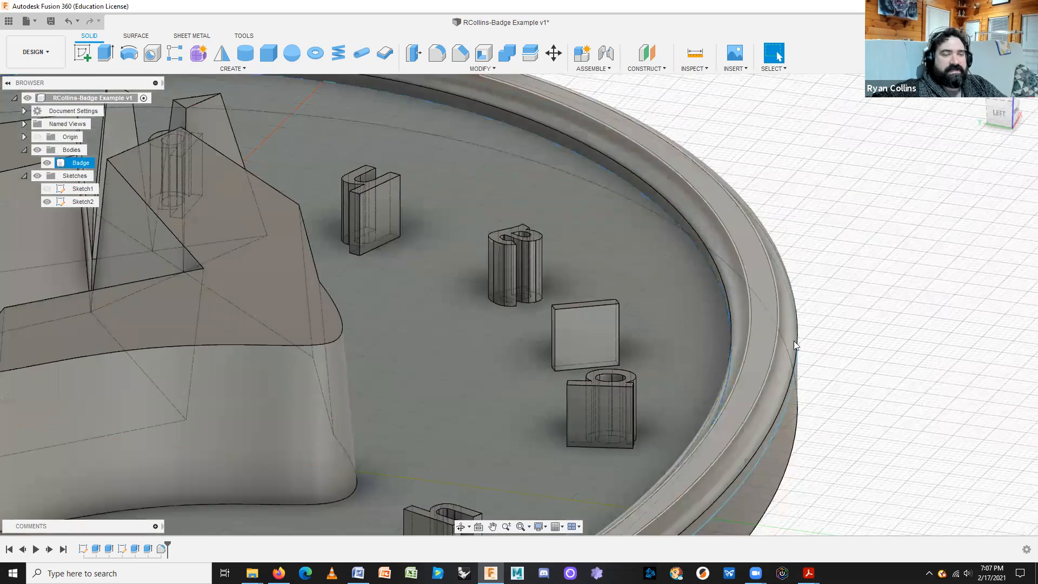
scroll(869, 344, down, 2)
scroll(869, 344, down, 6)
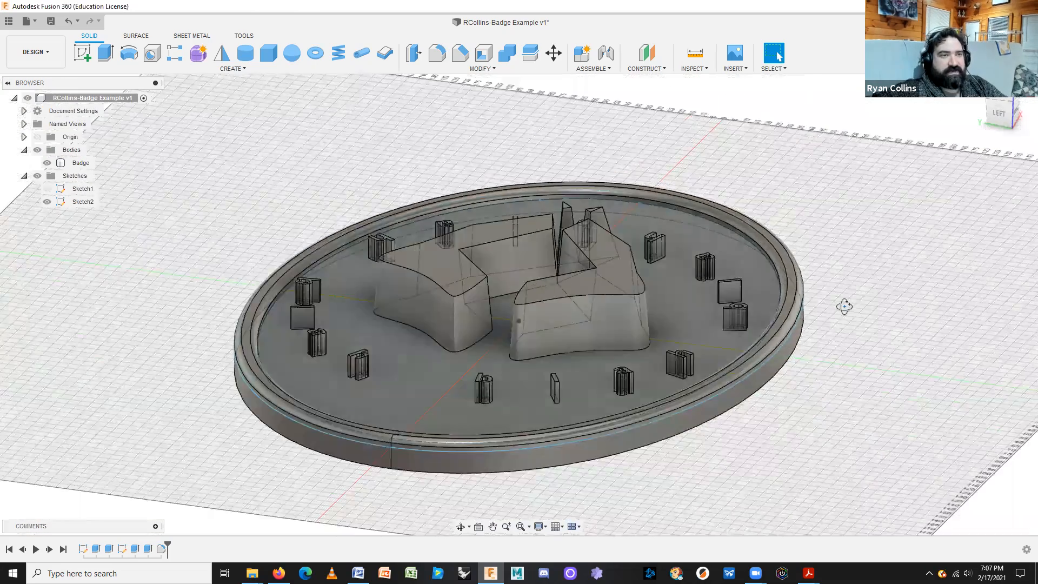
shift+middle_drag(844, 306, 818, 279)
scroll(817, 273, down, 4)
scroll(825, 249, up, 9)
middle_drag(763, 238, 699, 295)
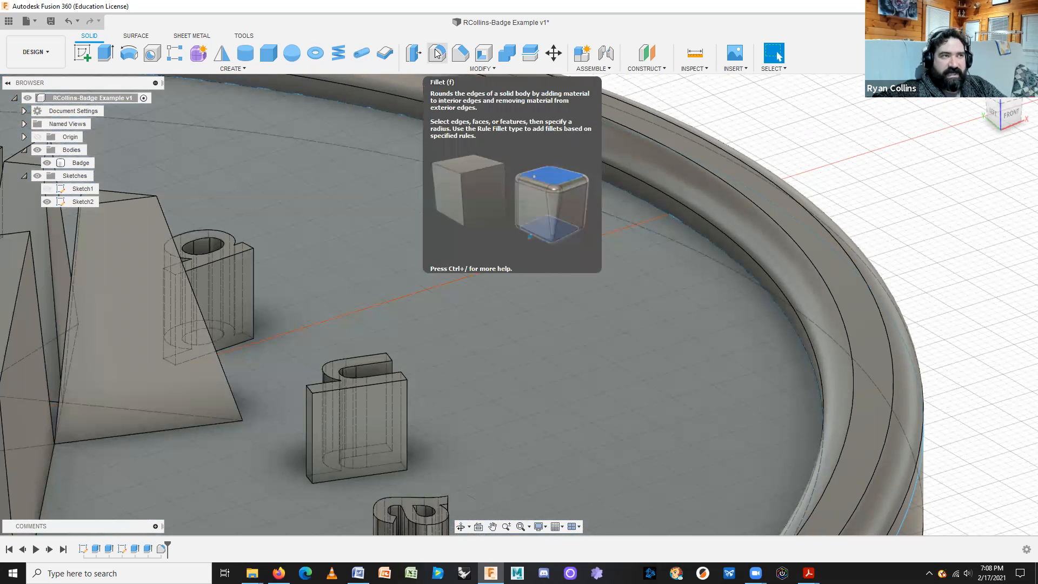
Round the inner rim edge along the badge floor with a 1 mm fillet.
click(437, 53)
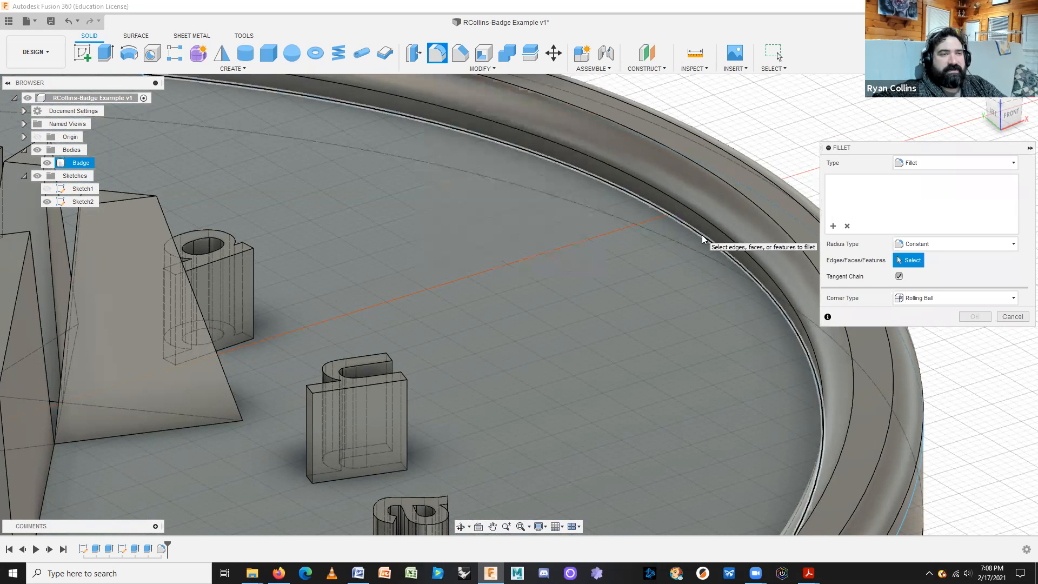
click(701, 235)
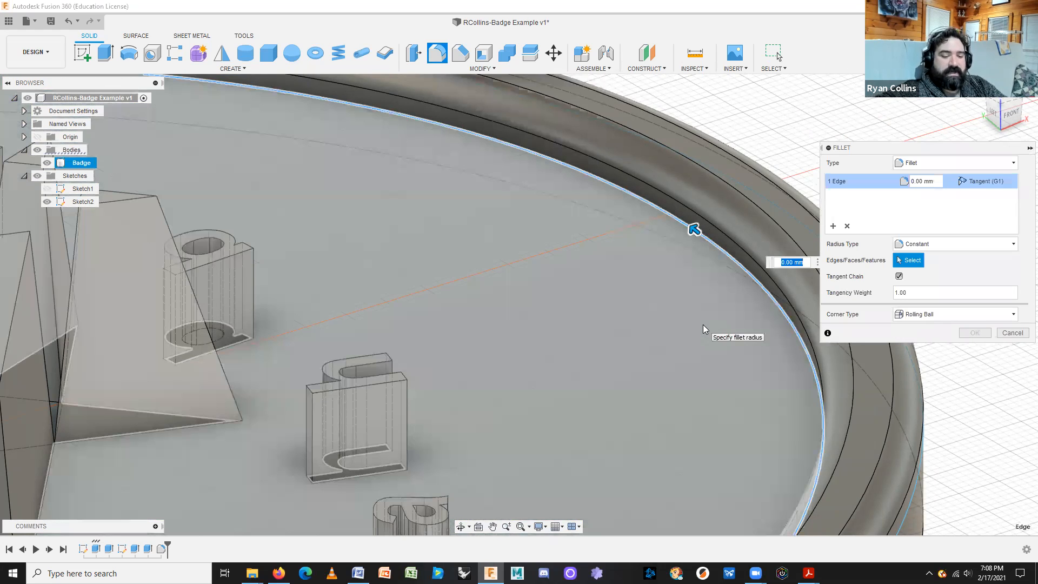
text(2)
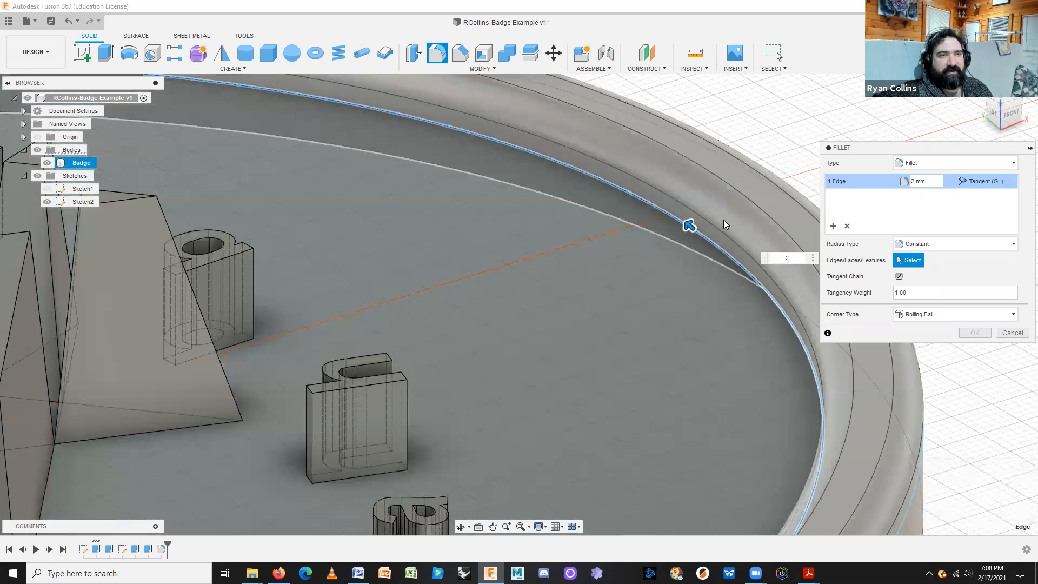
key(BackSpace)
text(1)
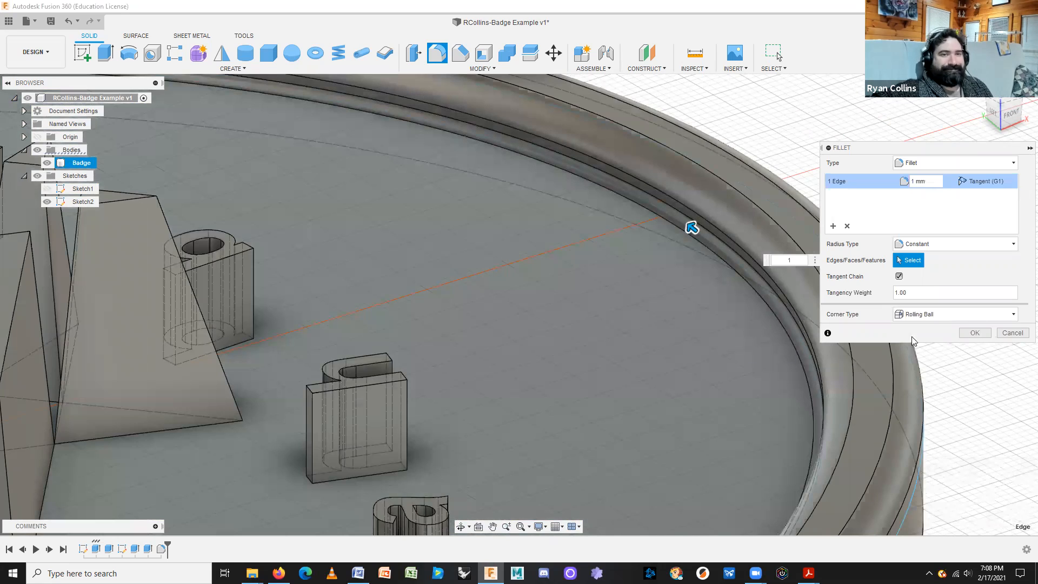
click(975, 333)
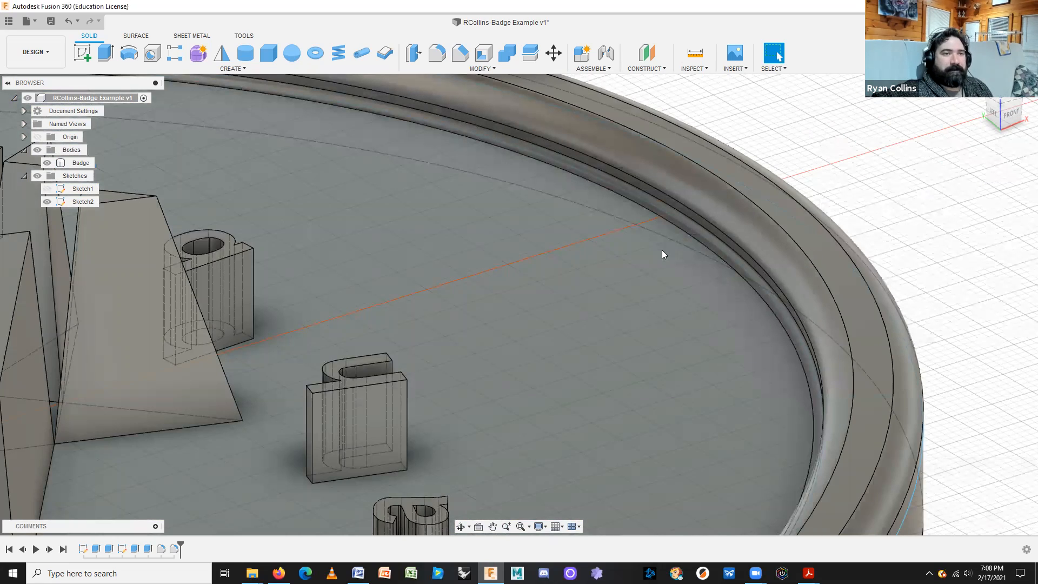
click(701, 307)
scroll(700, 309, down, 4)
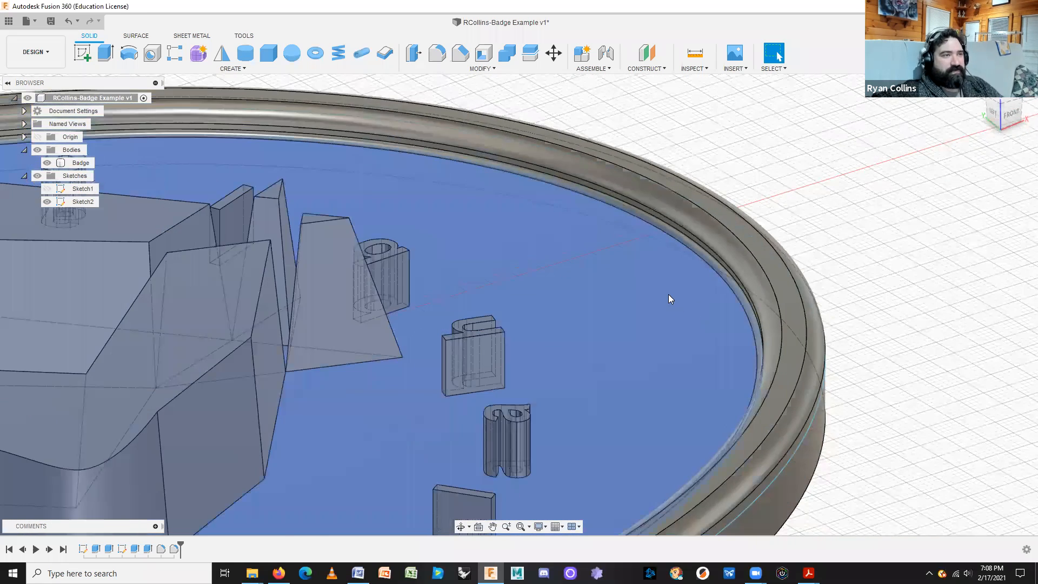
scroll(668, 294, down, 3)
scroll(664, 296, up, 7)
mouse_move(768, 256)
shift+middle_down()
mouse_move(757, 234)
mouse_move(766, 245)
mouse_move(748, 254)
shift+middle_up()
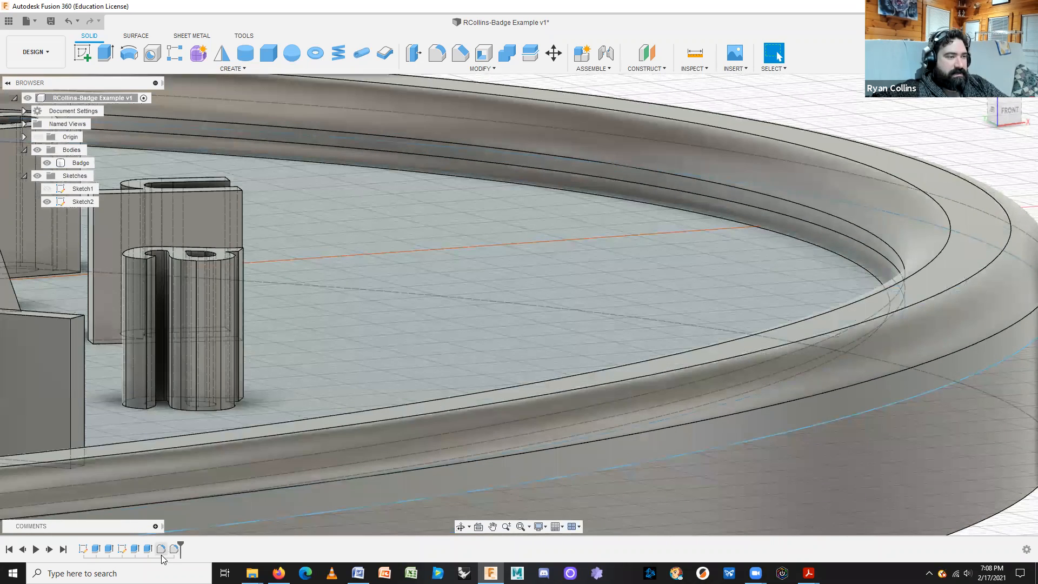
right_click(162, 550)
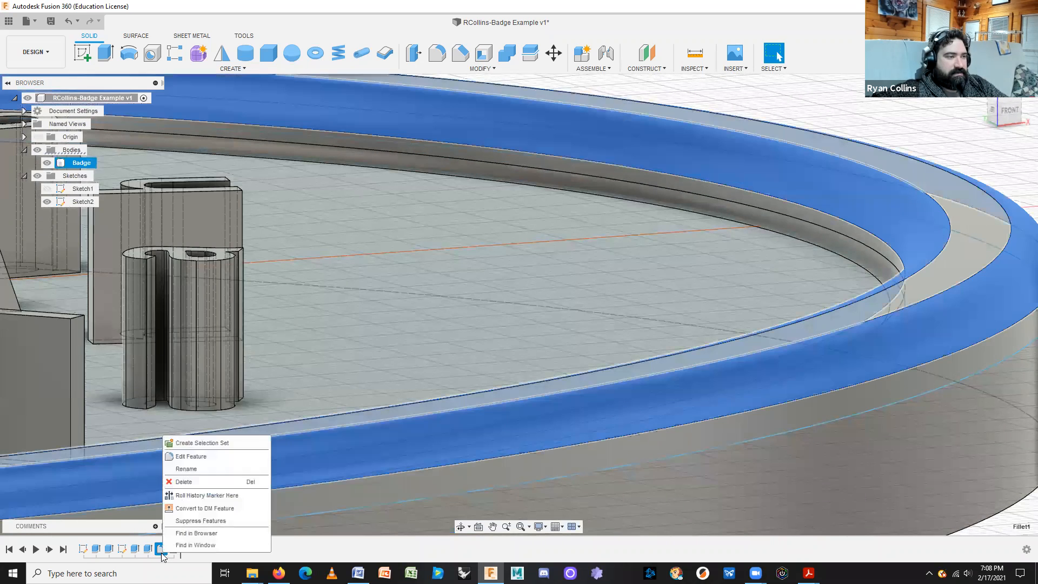
click(184, 483)
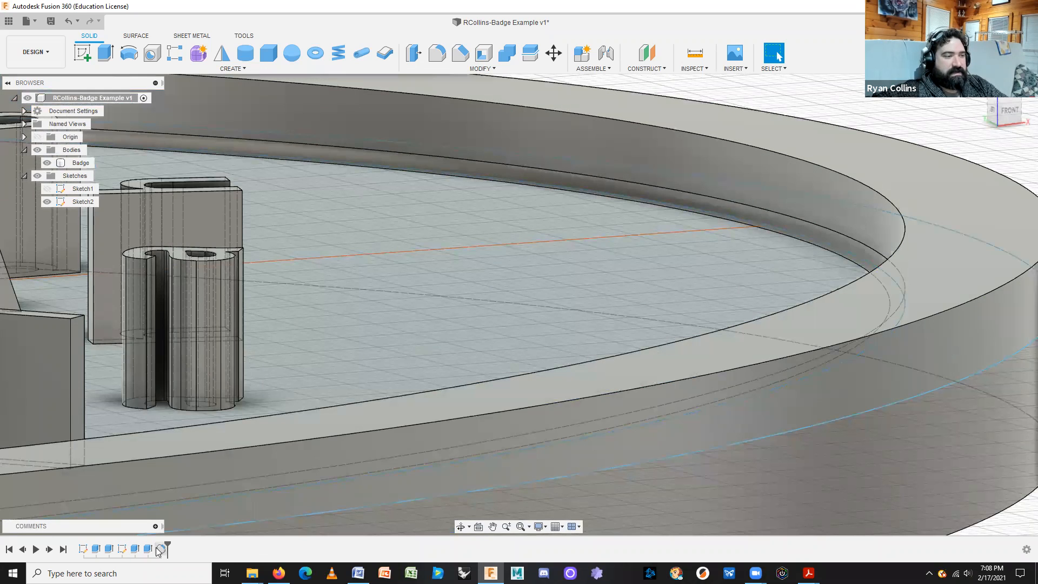
right_click(158, 548)
click(184, 453)
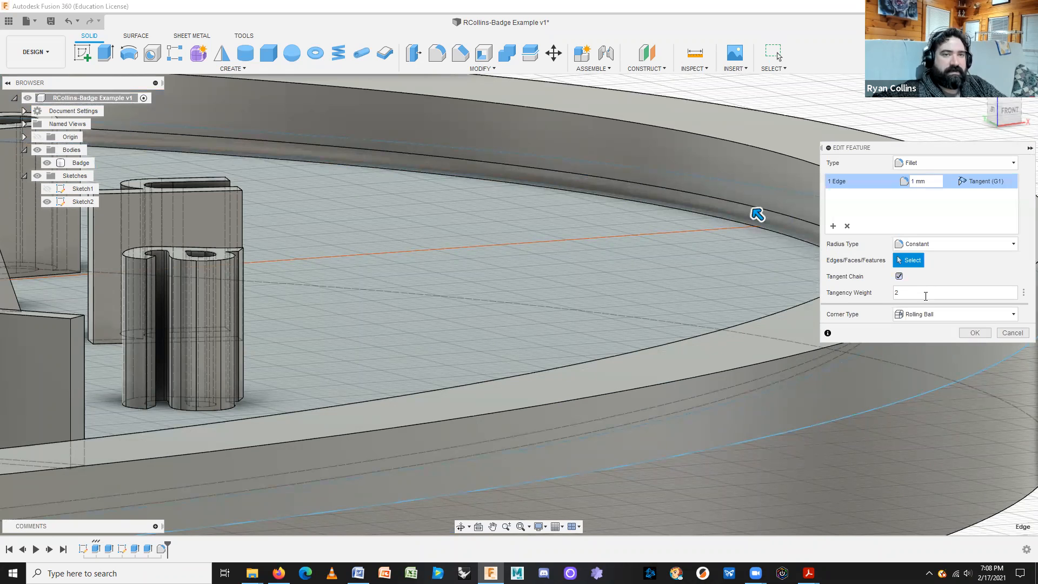
key(BackSpace)
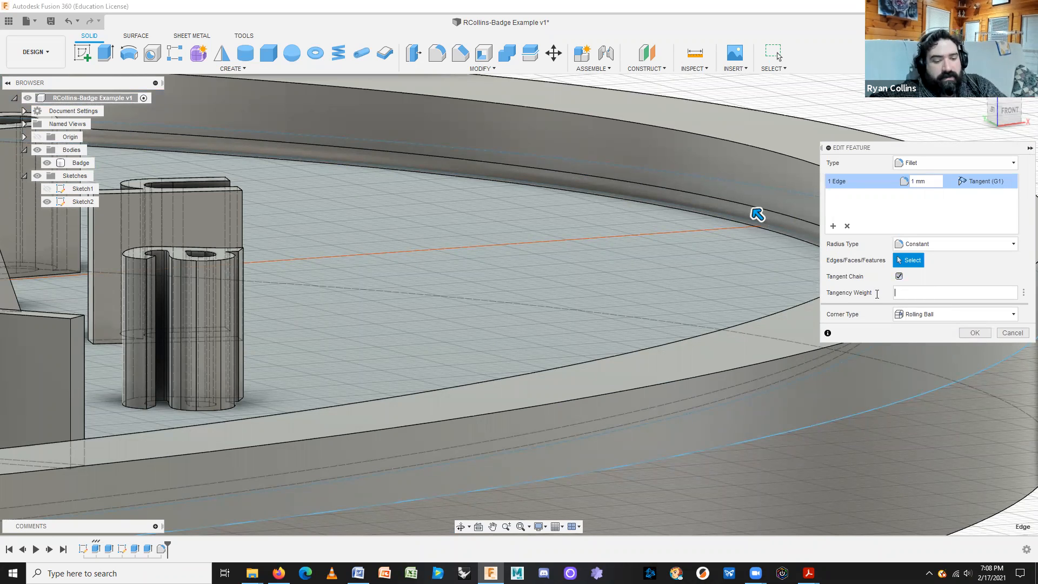
text(1)
click(906, 187)
text(2)
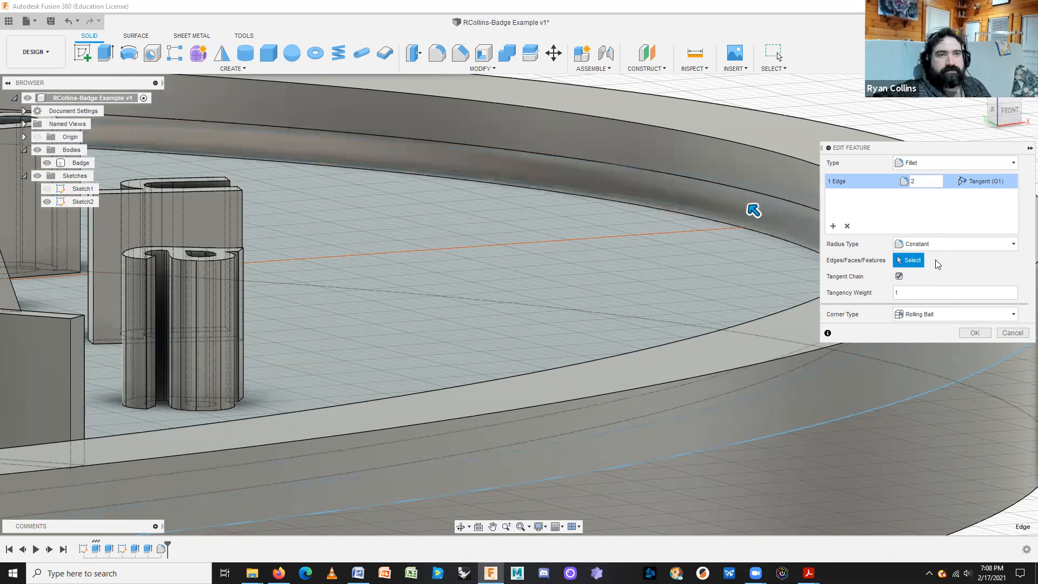
click(974, 331)
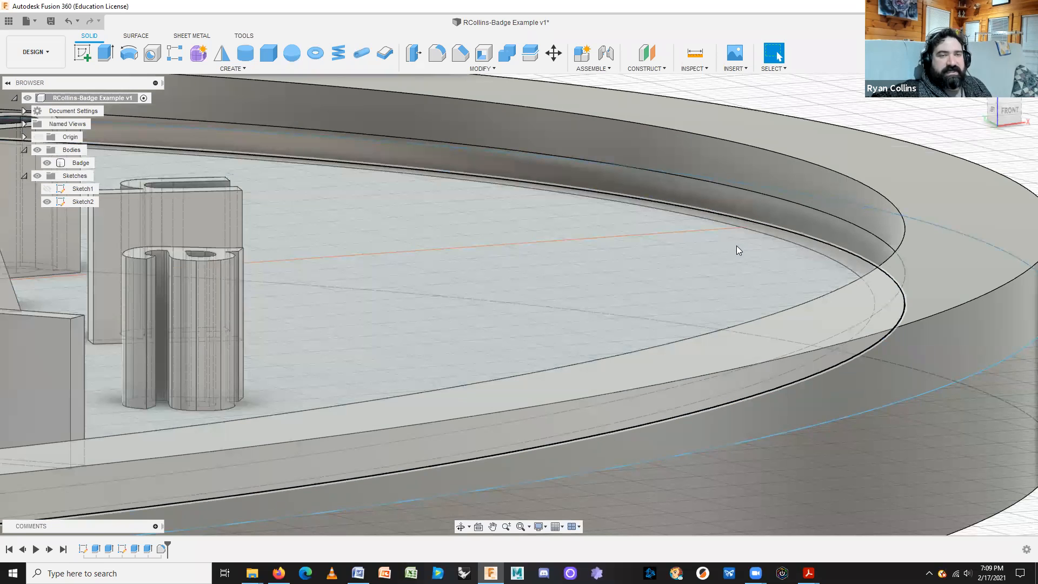
Pan to centre the inner rim edge and start a new fillet.
middle_drag(736, 245, 570, 299)
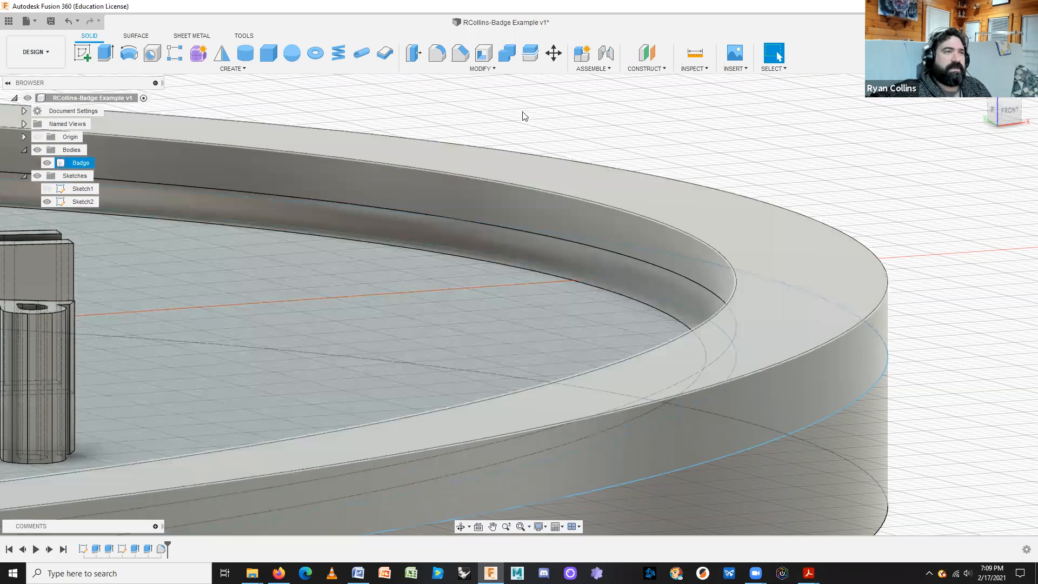
click(437, 53)
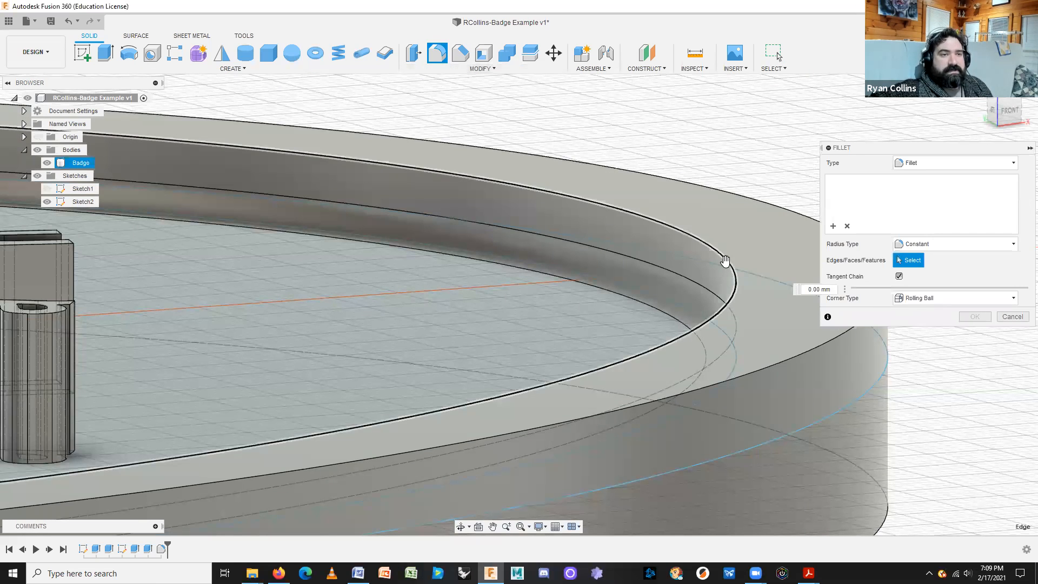
Round the rim's inner top edge with a 2 mm fillet.
click(729, 263)
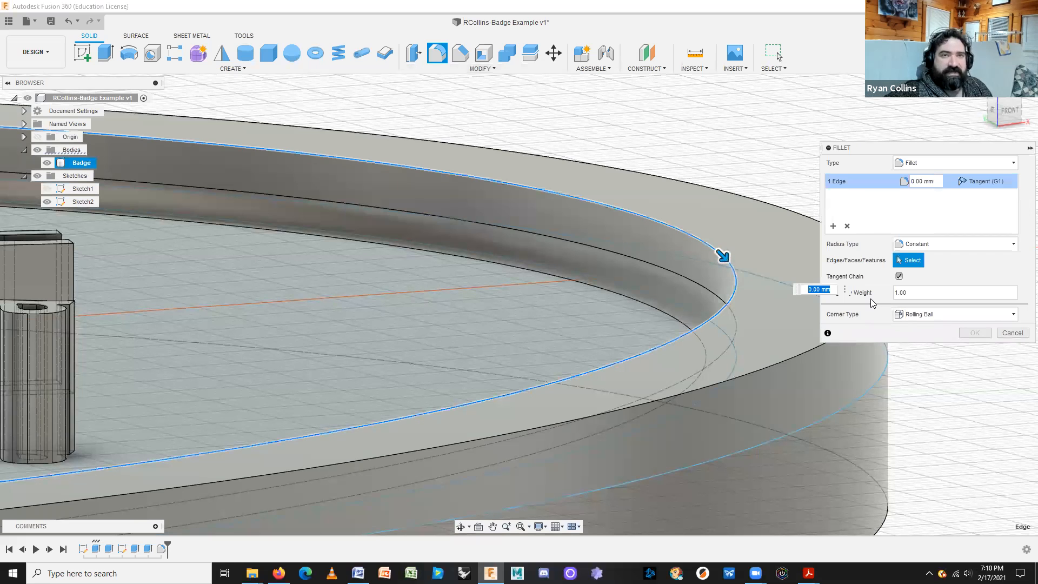
text(2)
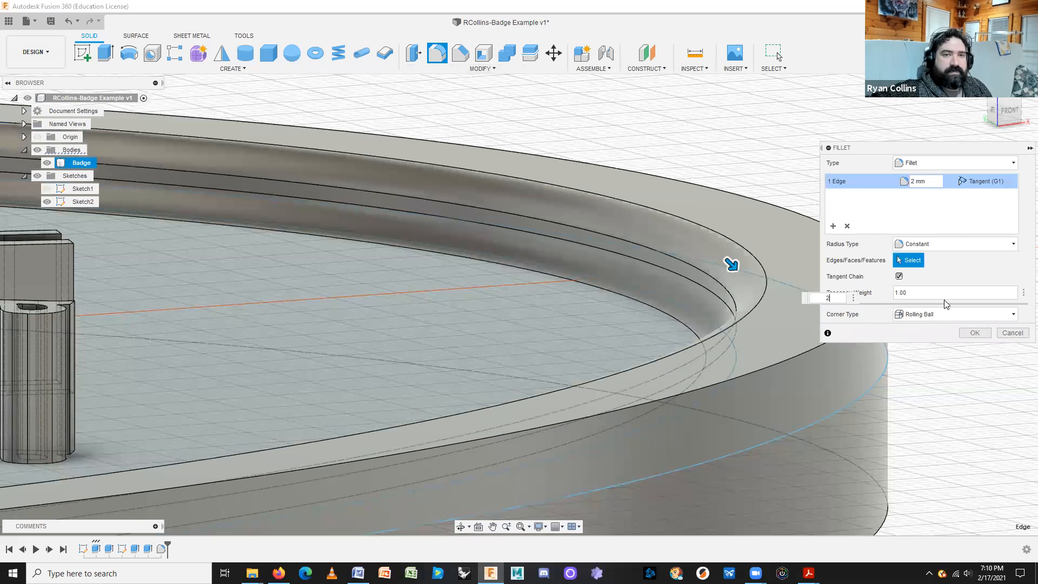
click(975, 333)
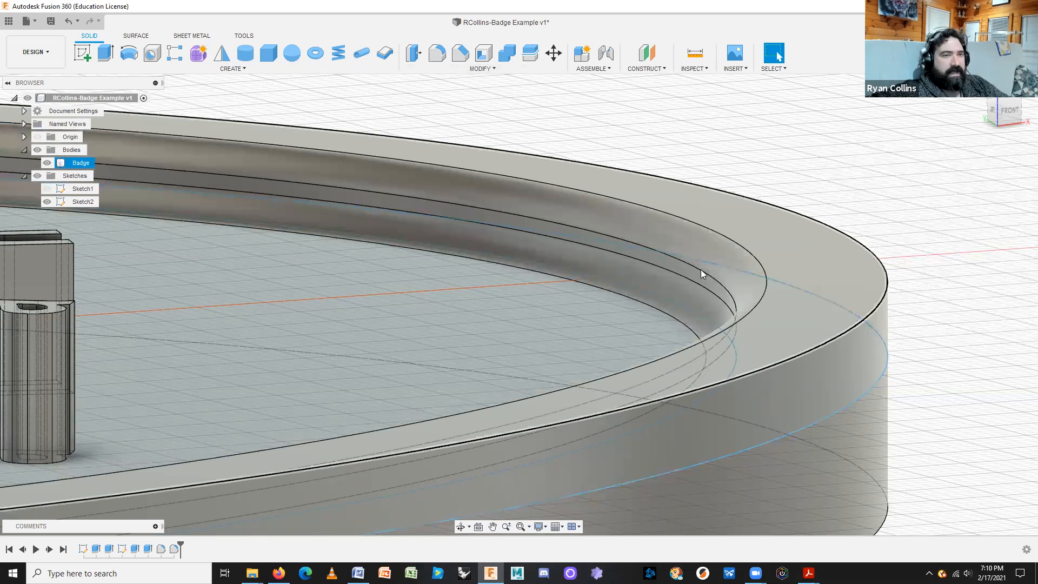
scroll(703, 297, up, 2)
scroll(705, 325, down, 3)
shift+middle_drag(806, 340, 693, 326)
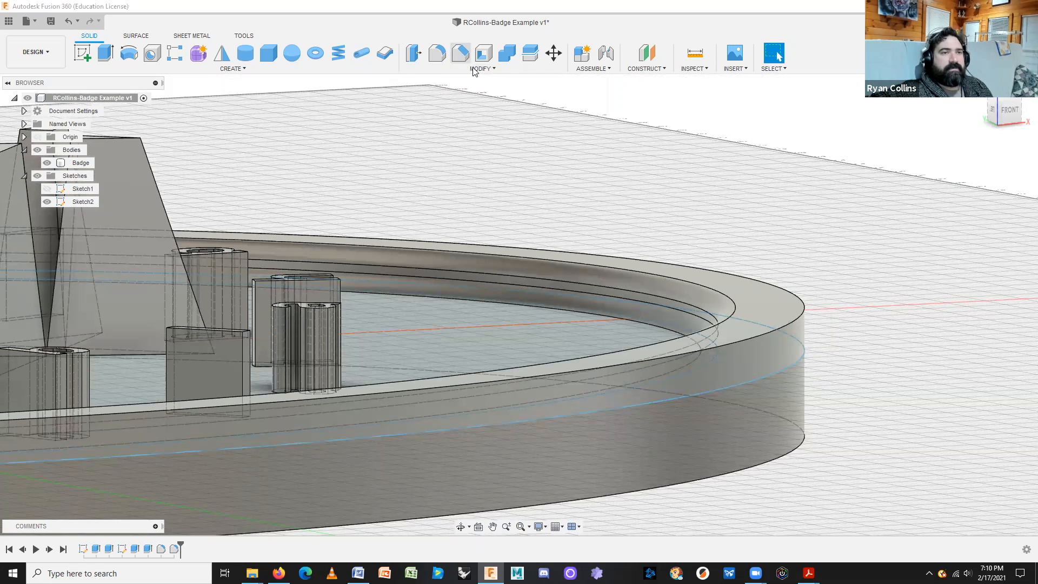
Bevel the rim's outer top edge with a 4 mm chamfer.
click(460, 54)
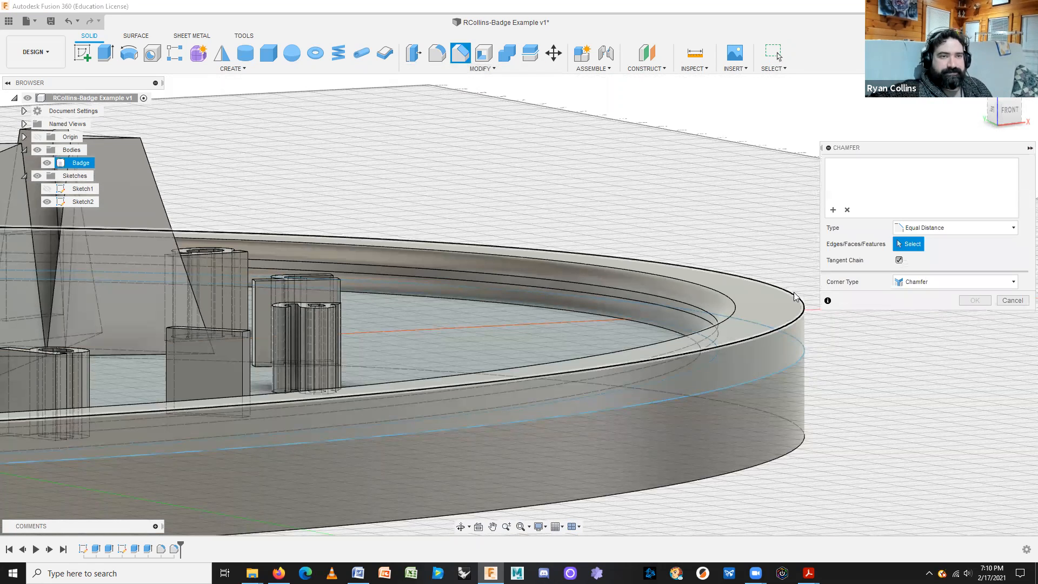
click(805, 306)
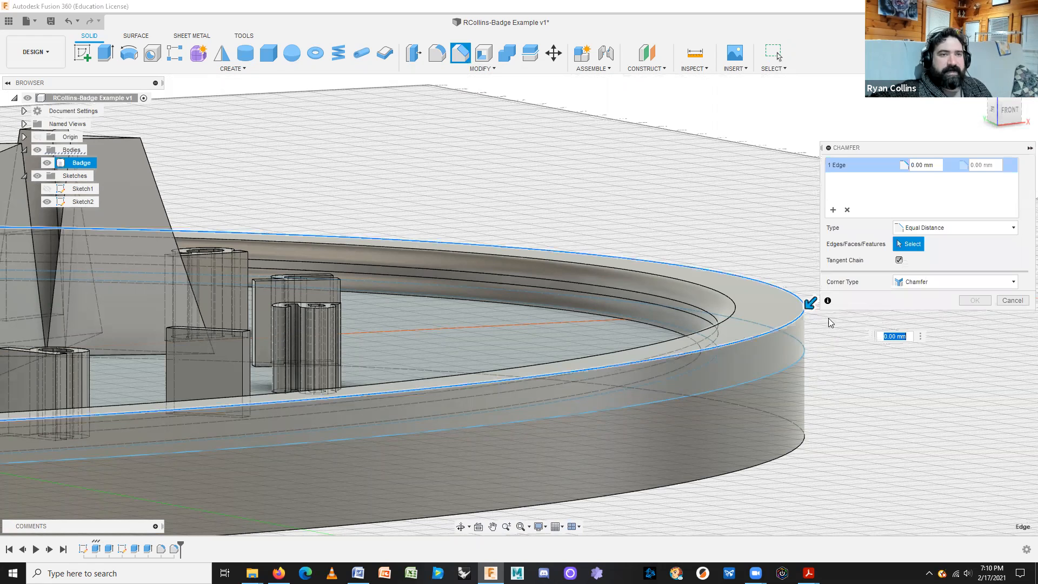
drag(811, 303, 793, 322)
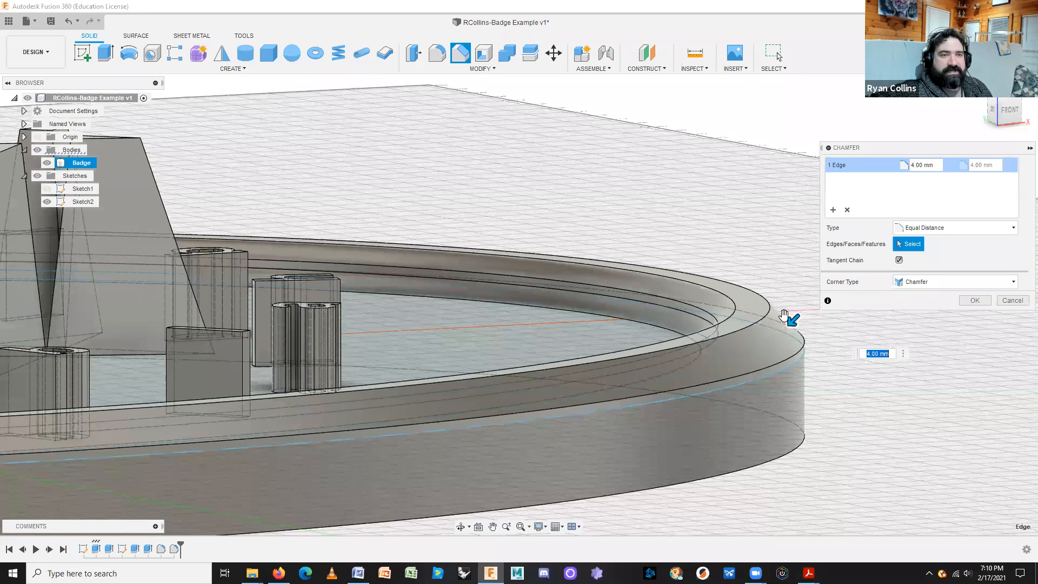
click(965, 301)
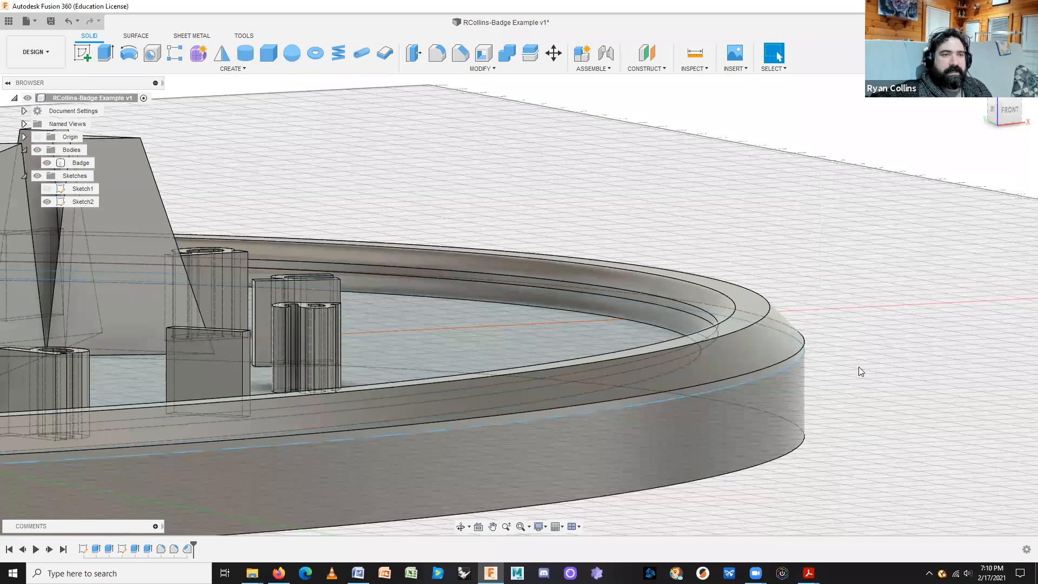
scroll(858, 366, down, 3)
scroll(858, 367, up, 2)
scroll(776, 278, up, 5)
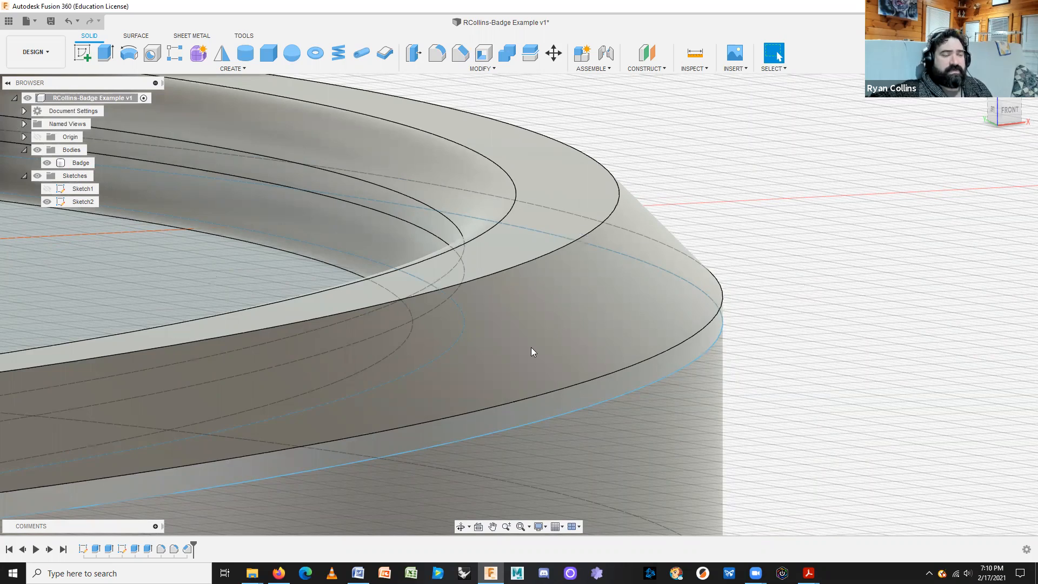
Bring the raised logo into view and pick one of its top edges for a fillet.
scroll(411, 344, down, 5)
middle_drag(600, 298, 1011, 329)
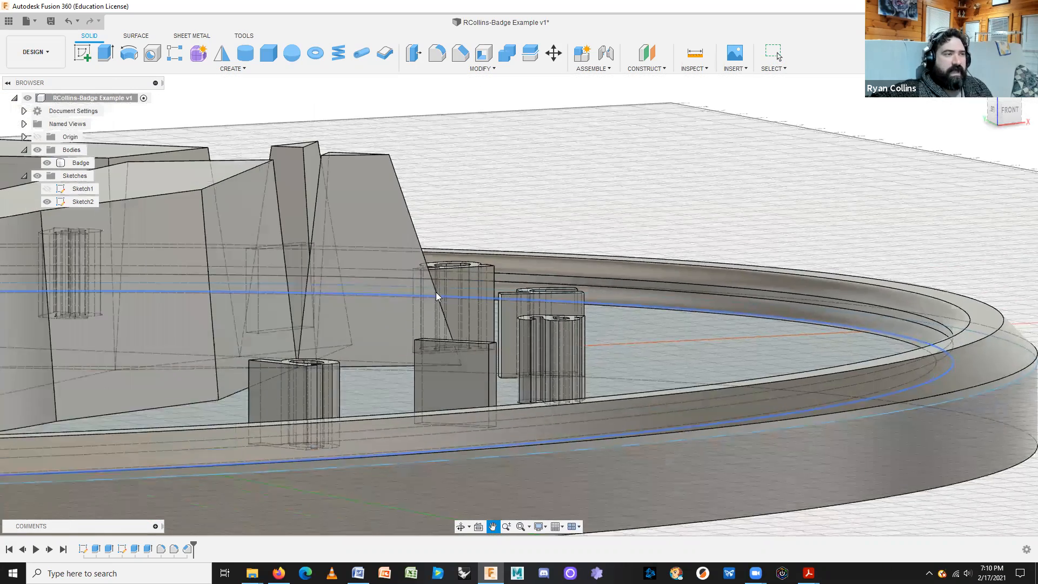
middle_drag(436, 292, 524, 296)
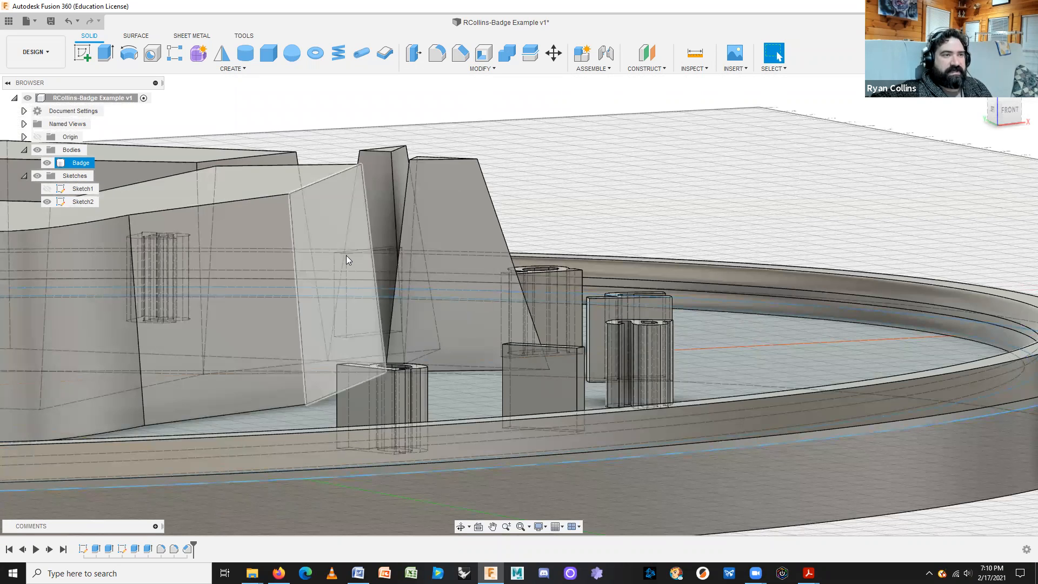
click(438, 55)
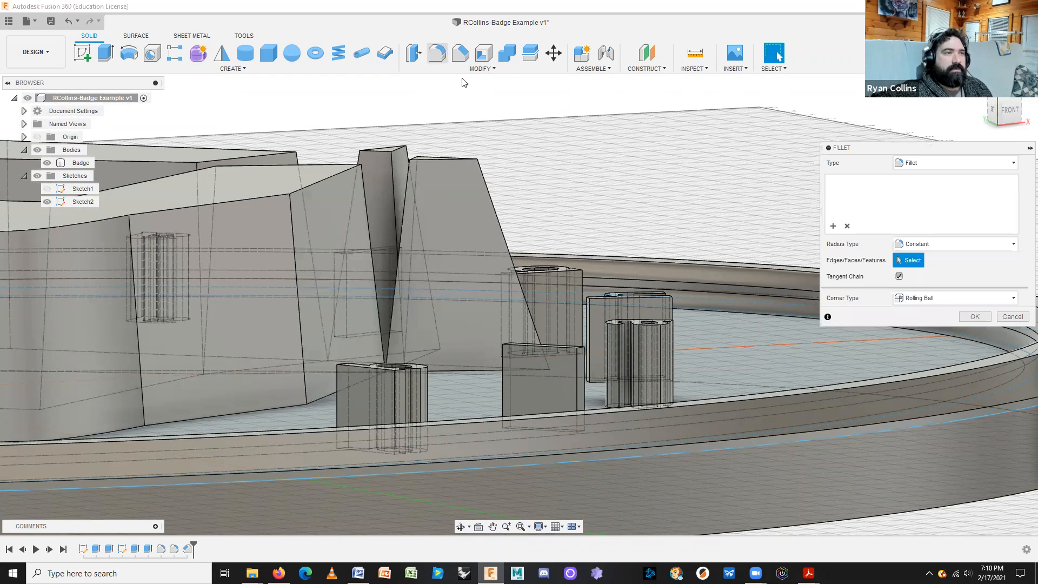
click(312, 184)
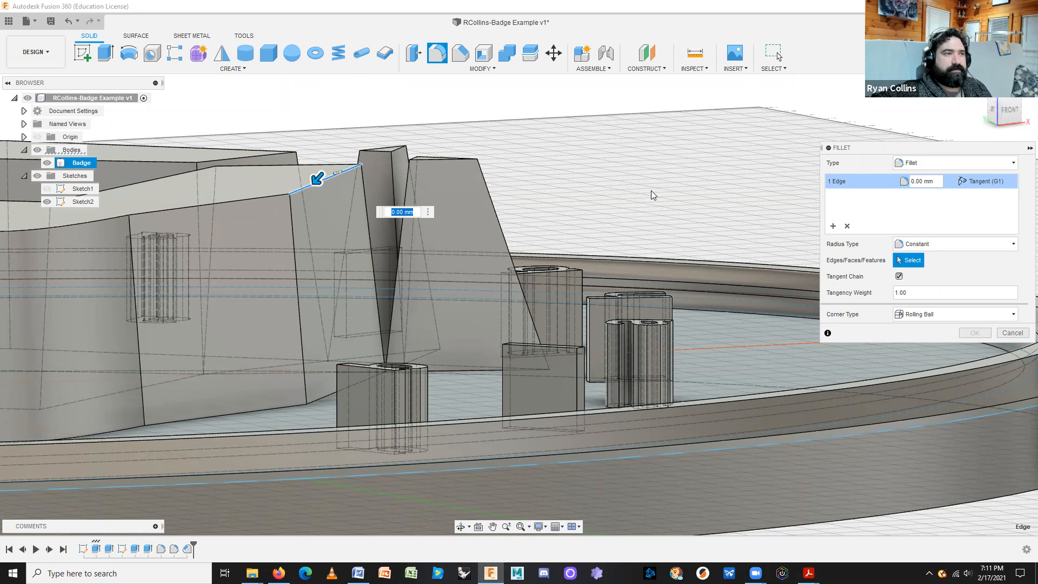
key(Escape)
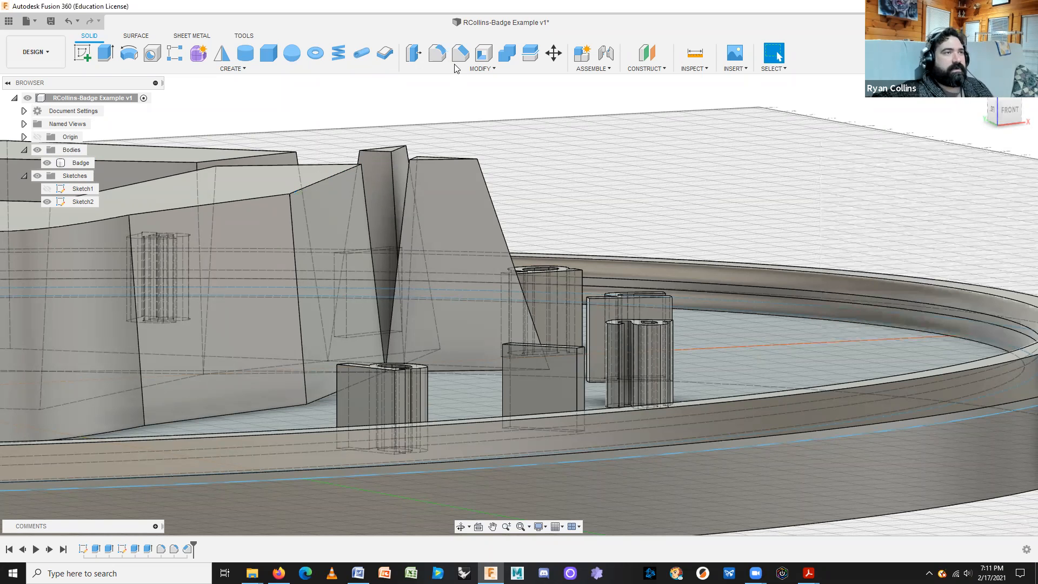
click(437, 54)
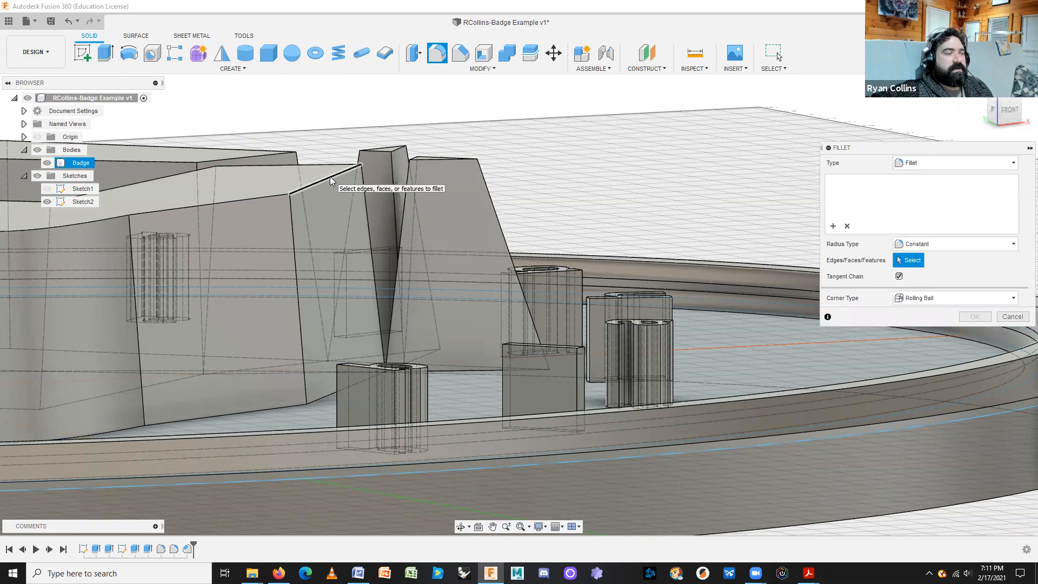
click(329, 176)
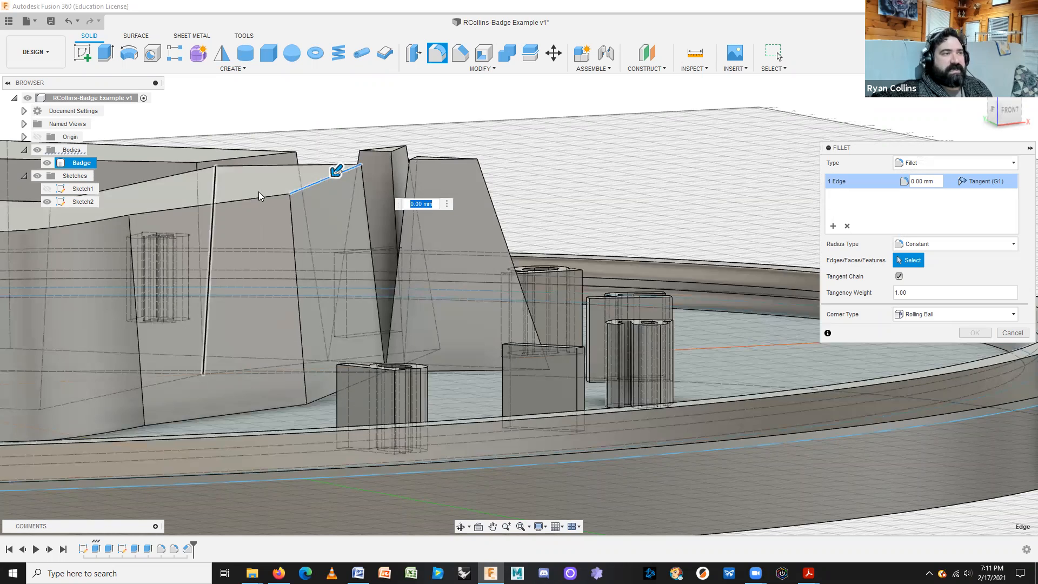
Add the logo's top face to the fillet and apply a 9 mm radius.
click(261, 190)
shift+middle_drag(312, 275, 625, 258)
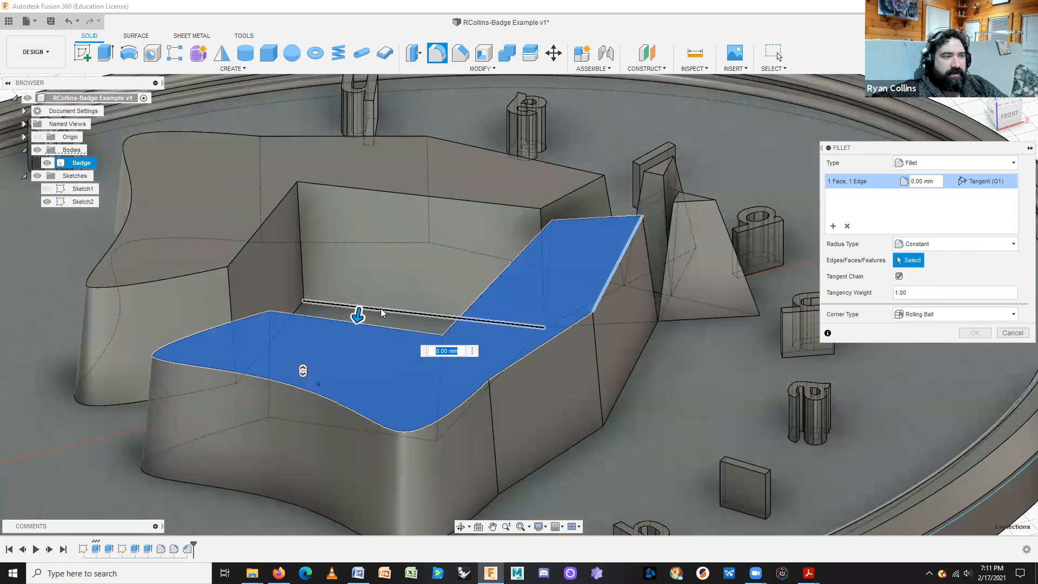
drag(358, 316, 354, 331)
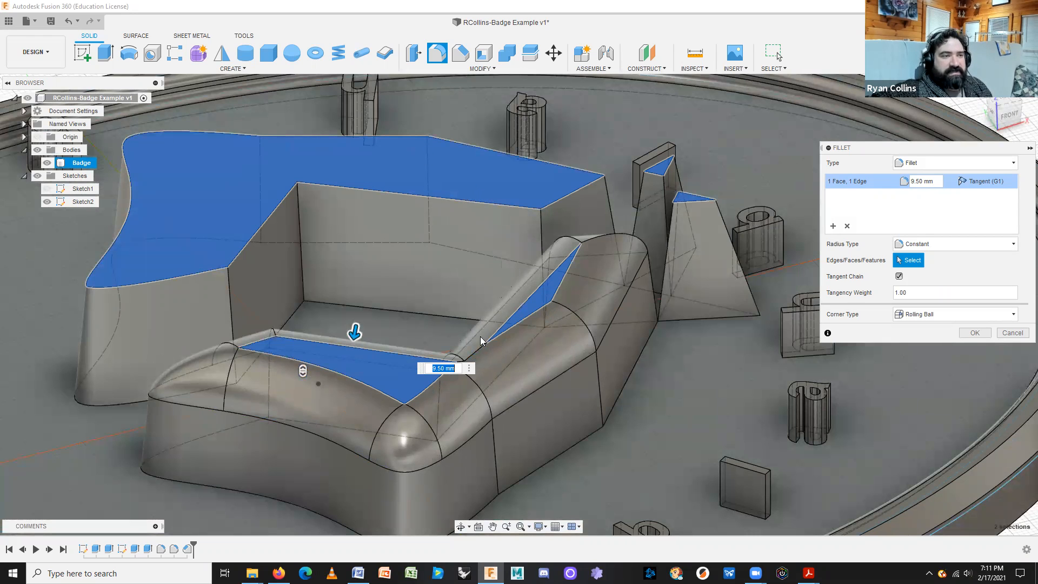
text(9)
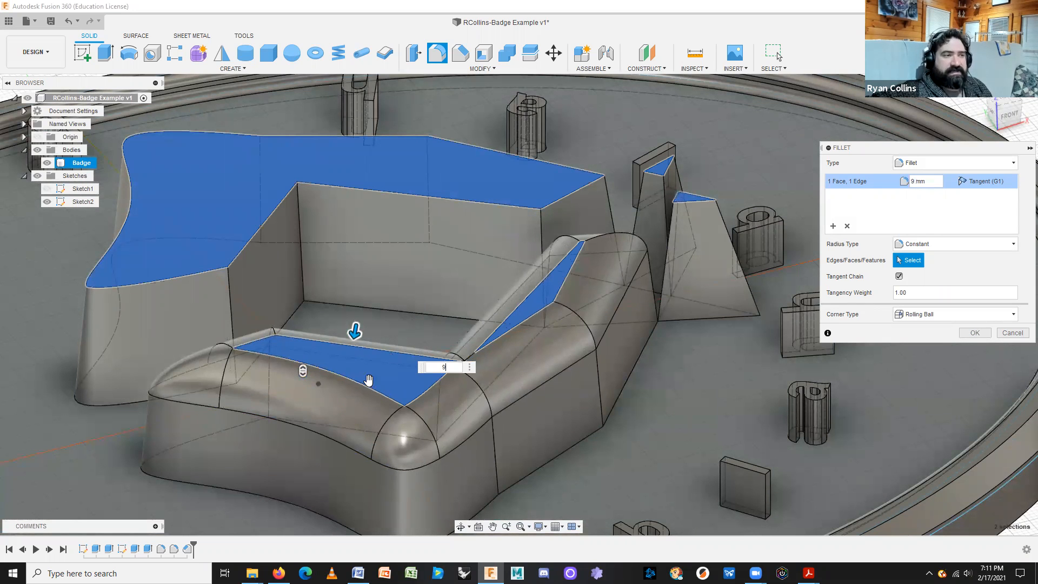
click(964, 336)
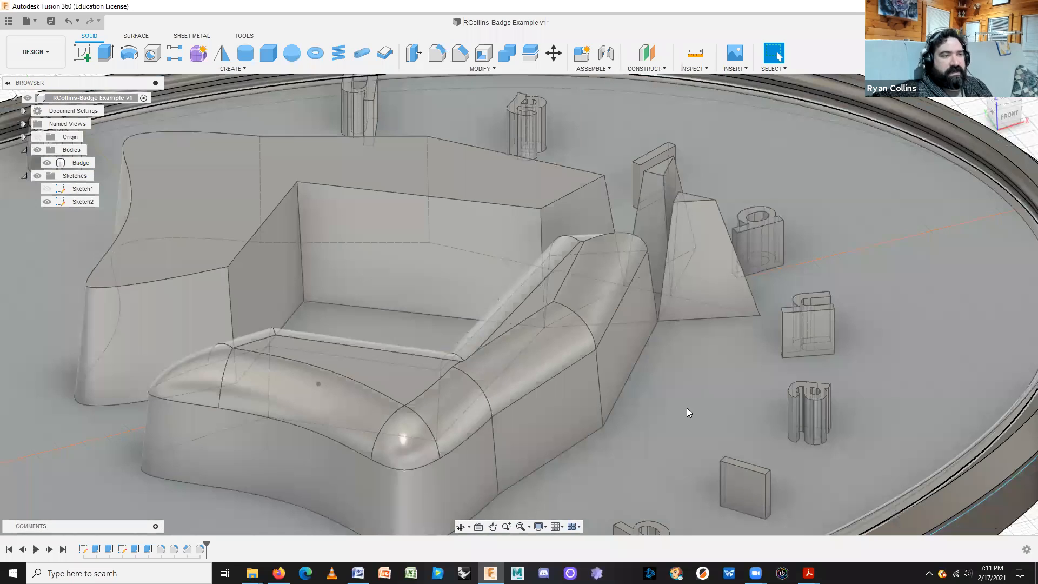
Try a 1 mm chamfer on the logo's top face, then cancel it when it errors.
mouse_move(700, 389)
shift+middle_down()
mouse_move(705, 416)
mouse_move(714, 378)
shift+middle_up()
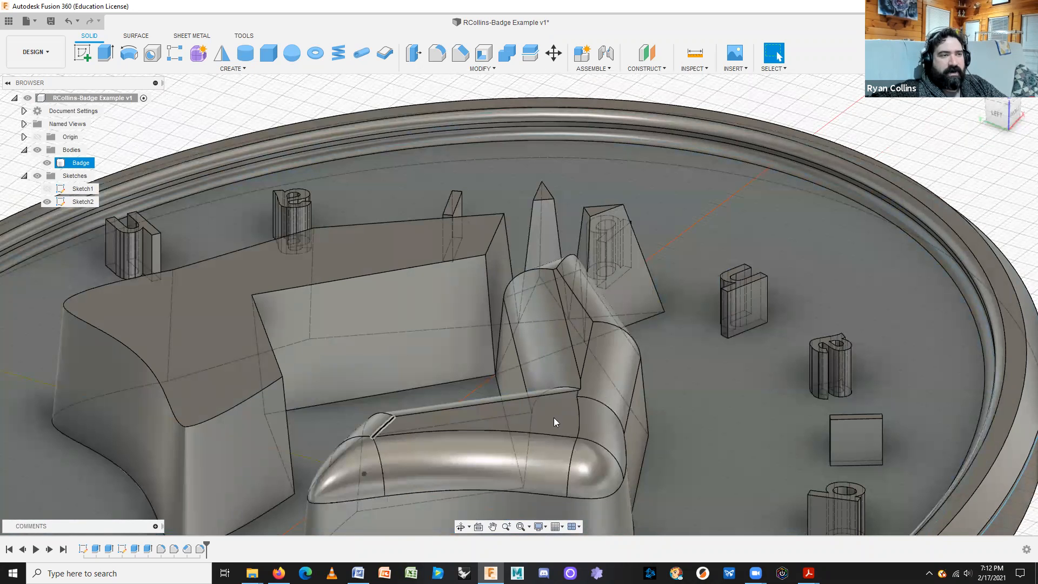
click(459, 62)
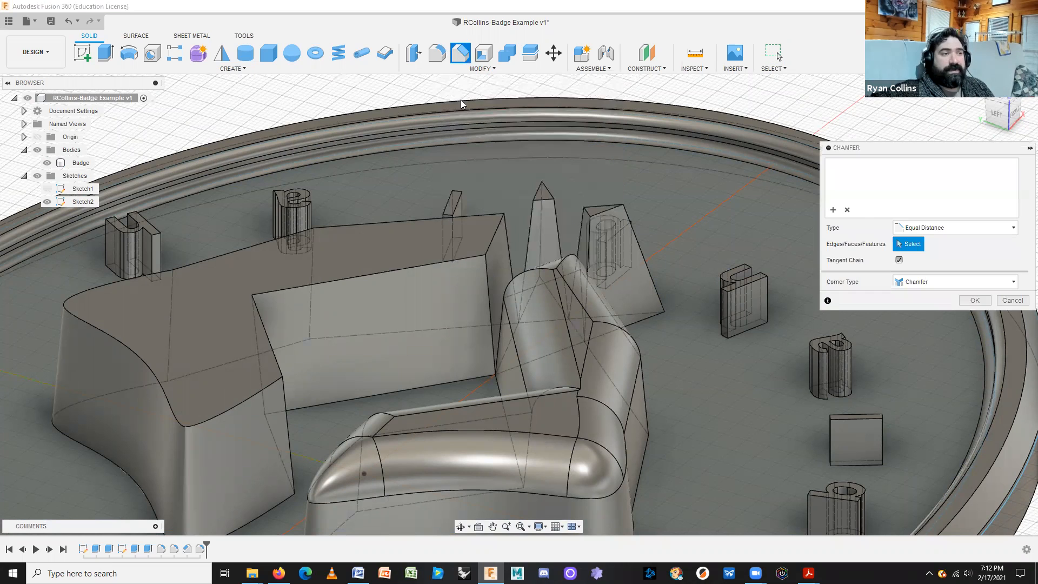
click(352, 262)
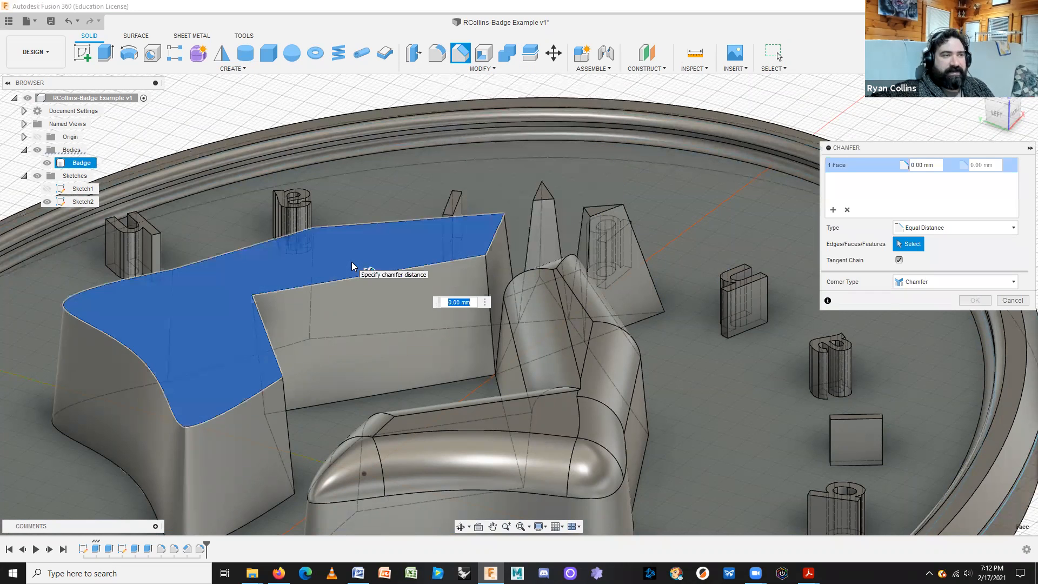
drag(371, 269, 352, 288)
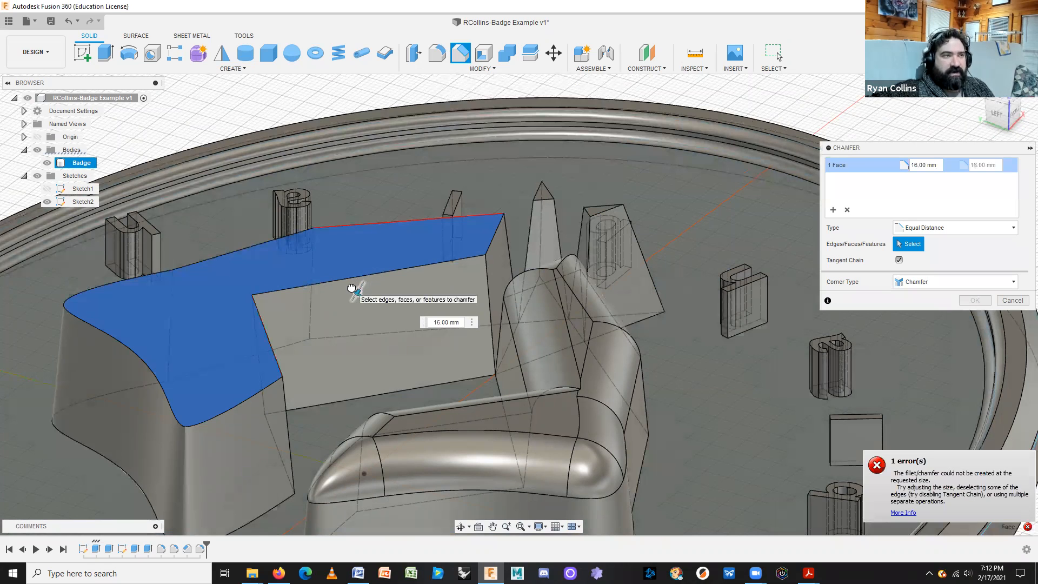
click(466, 321)
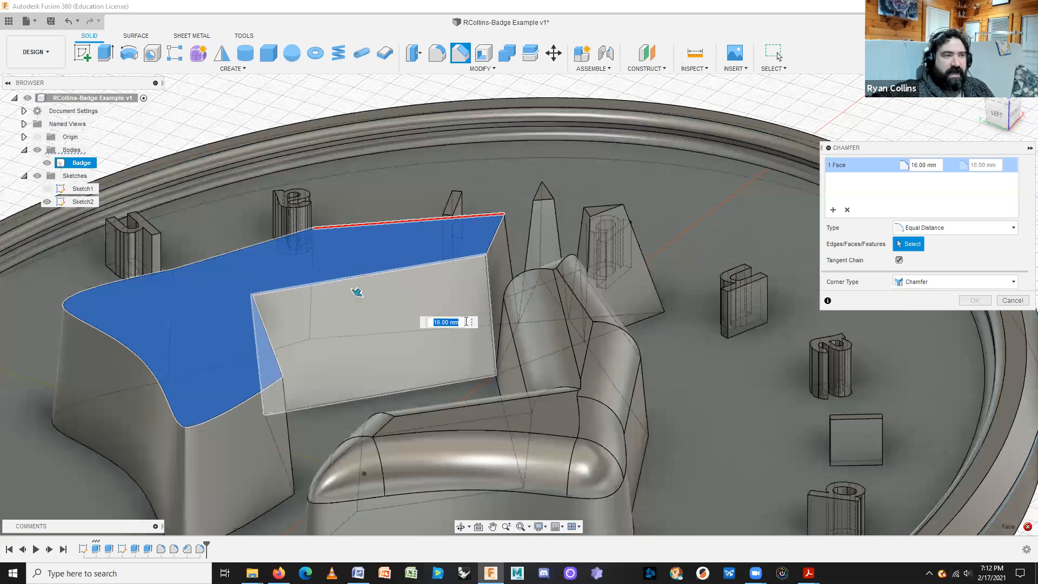
text(1)
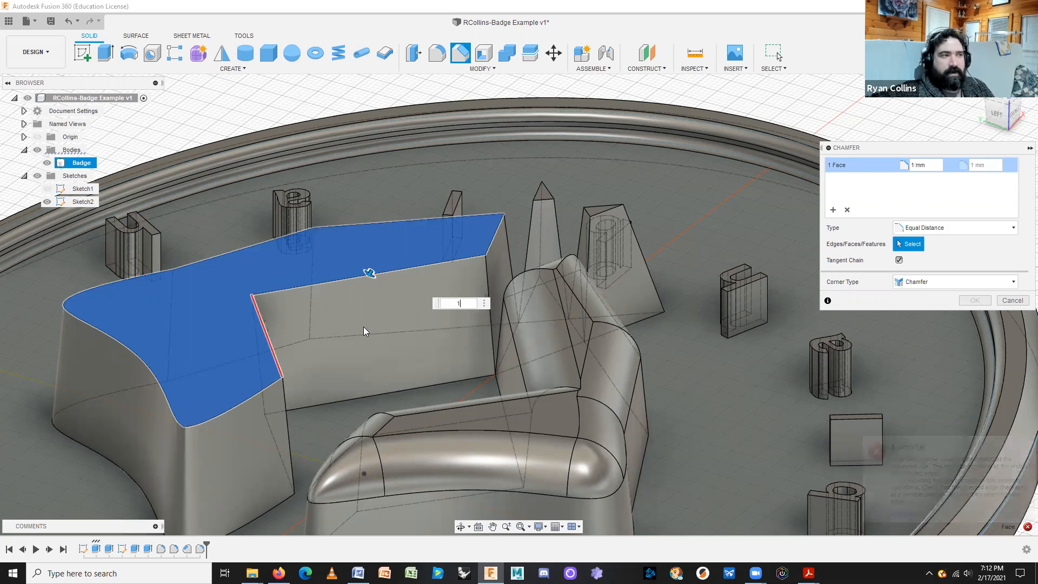
shift+middle_drag(387, 327, 233, 293)
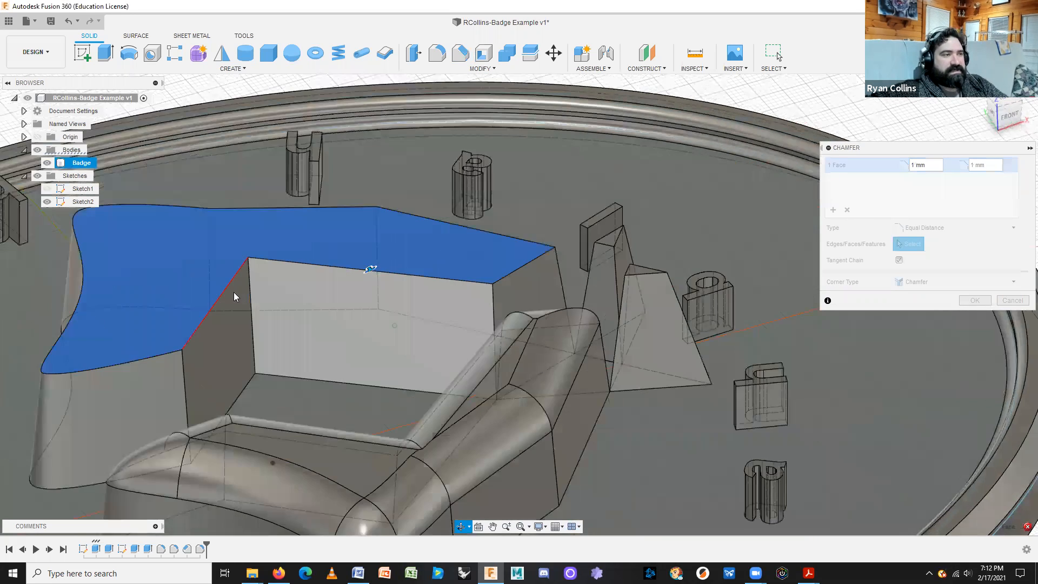
scroll(255, 308, up, 3)
scroll(224, 304, down, 5)
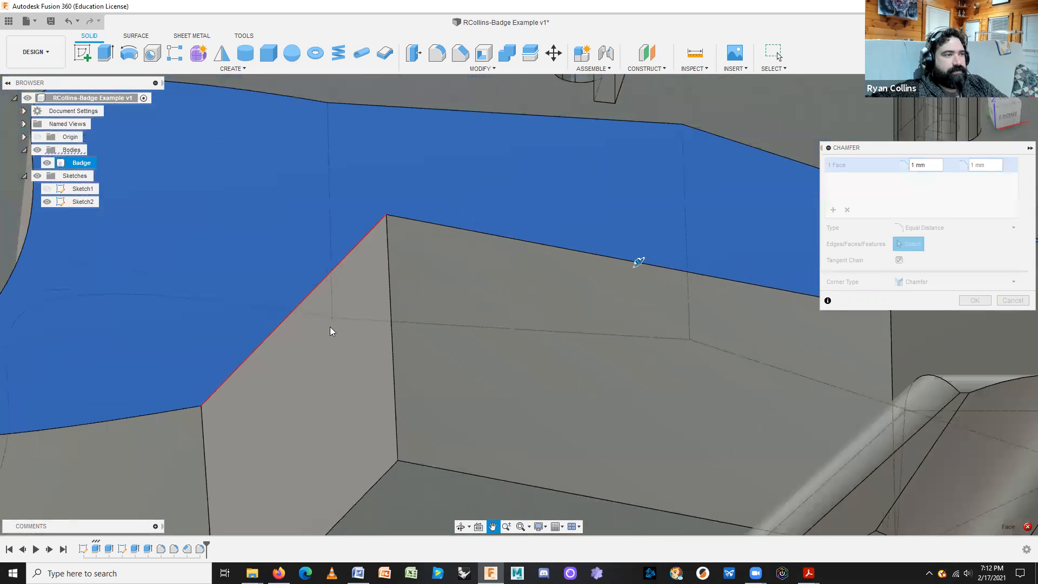
scroll(298, 314, up, 4)
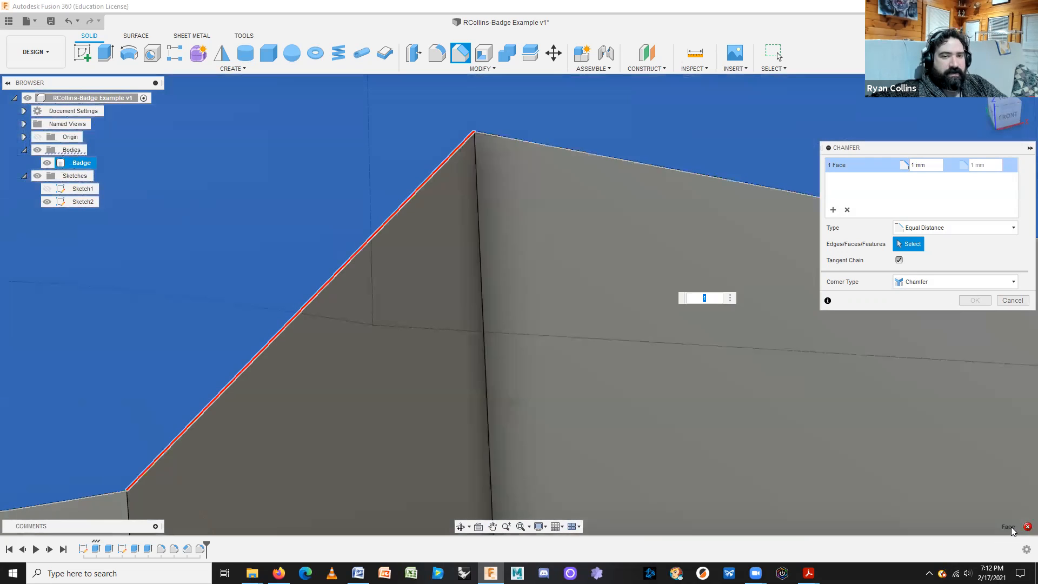
mouse_move(1024, 528)
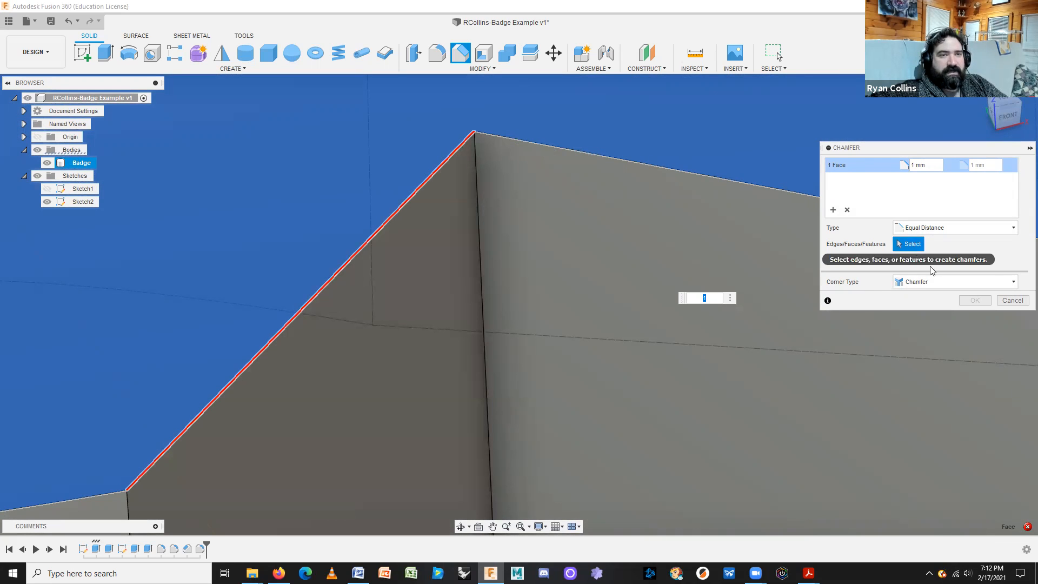
click(1012, 300)
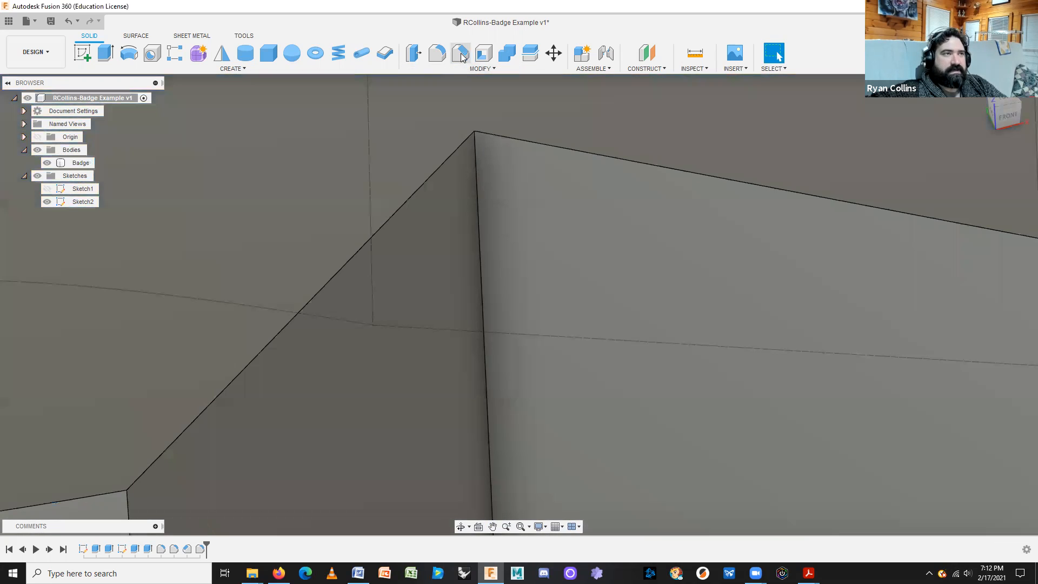
Chamfer the inner wall's top edge by 1 mm.
click(460, 53)
click(593, 158)
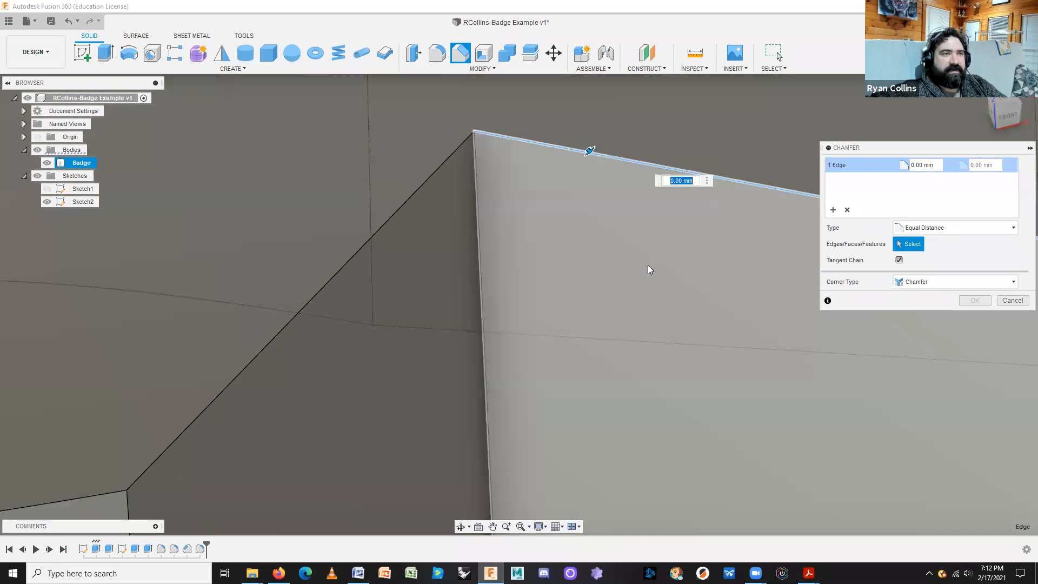
scroll(509, 297, up, 5)
scroll(577, 329, down, 5)
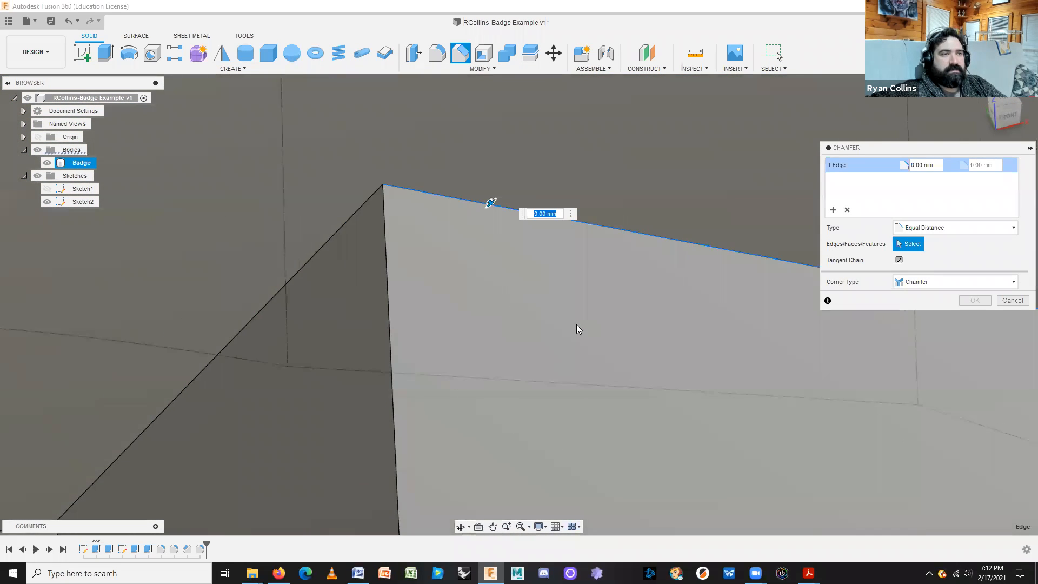
text(1)
scroll(679, 323, up, 1)
middle_drag(680, 323, 539, 270)
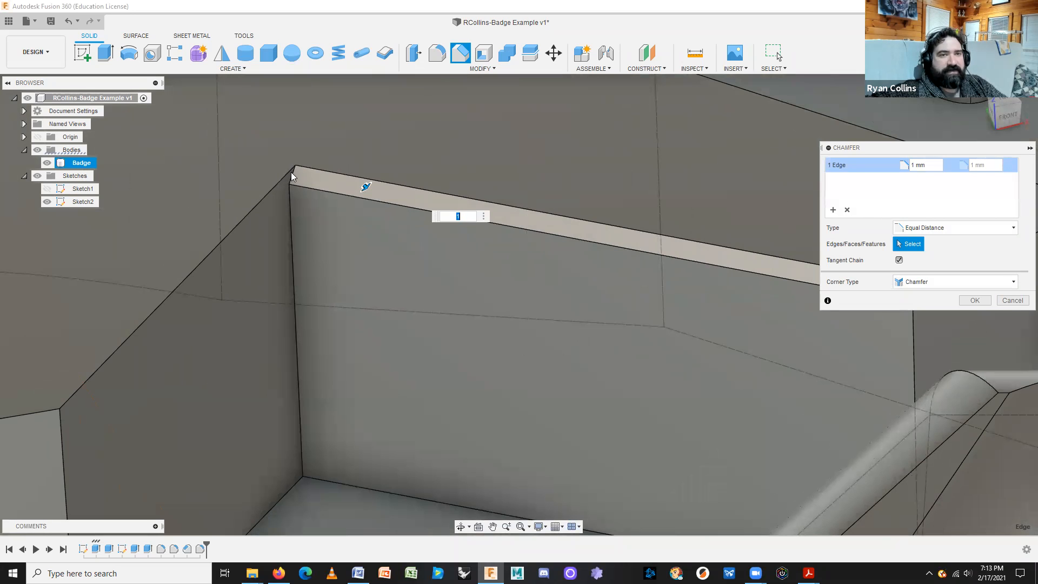
click(975, 300)
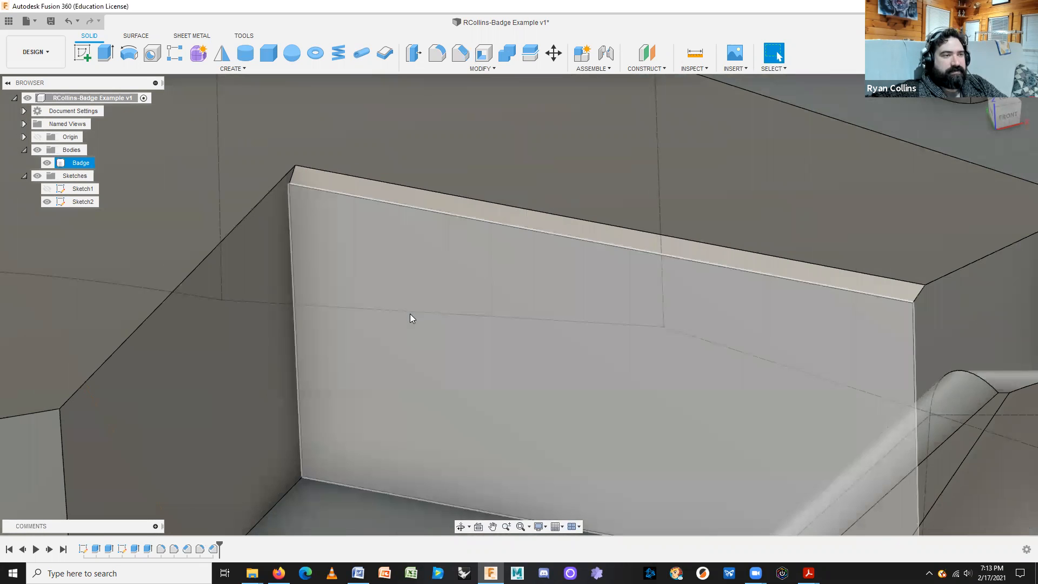
Repeat the chamfer on the slanted left wall edge, also 1 mm.
right_click(410, 313)
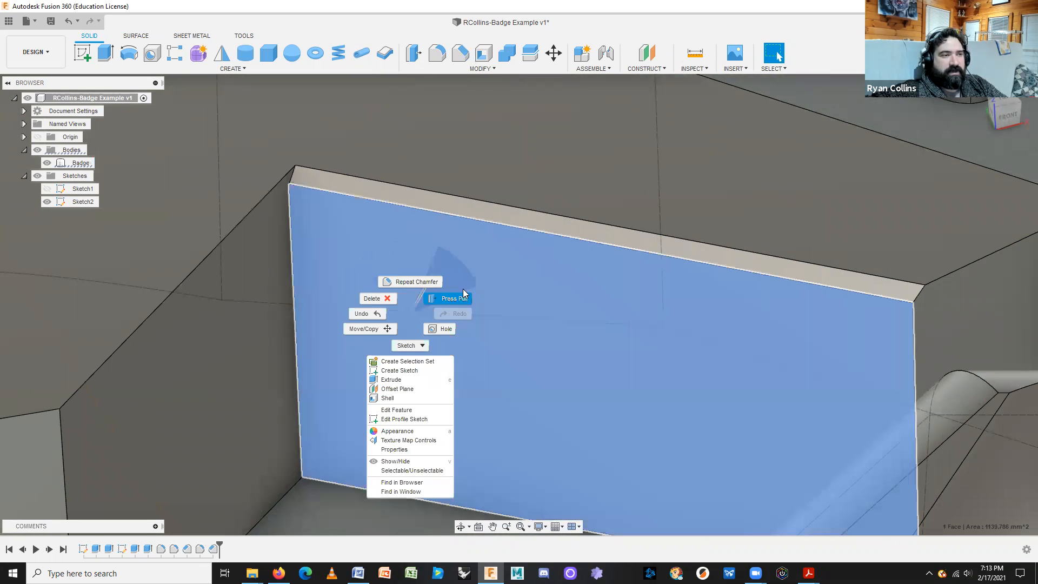
click(409, 269)
click(904, 248)
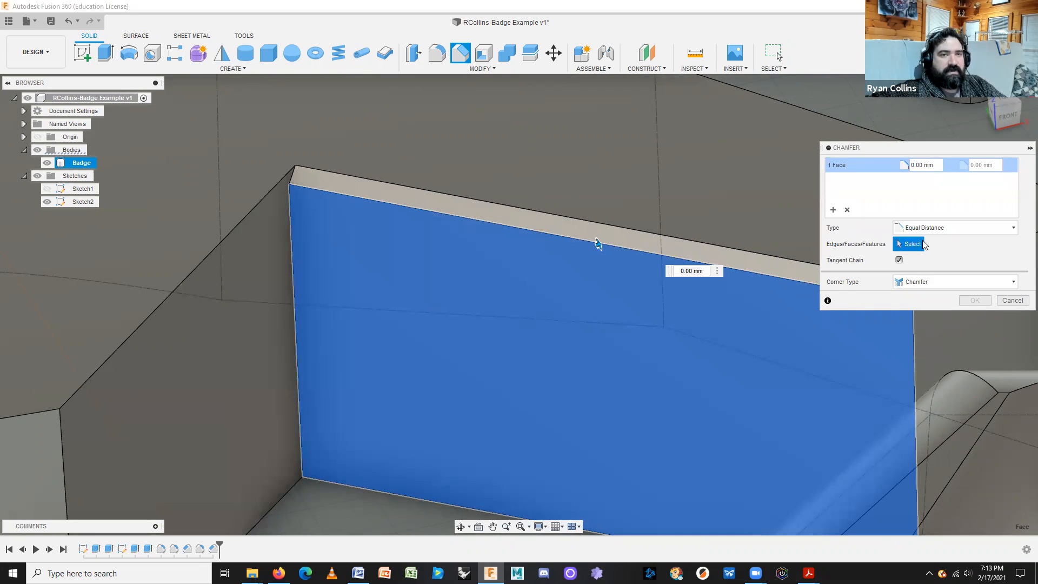
click(847, 210)
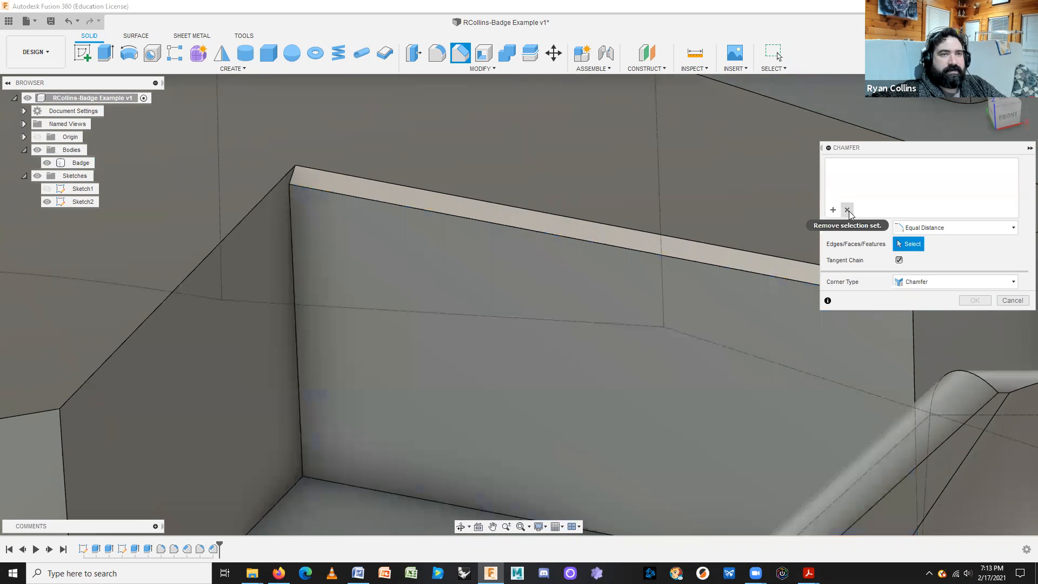
click(222, 244)
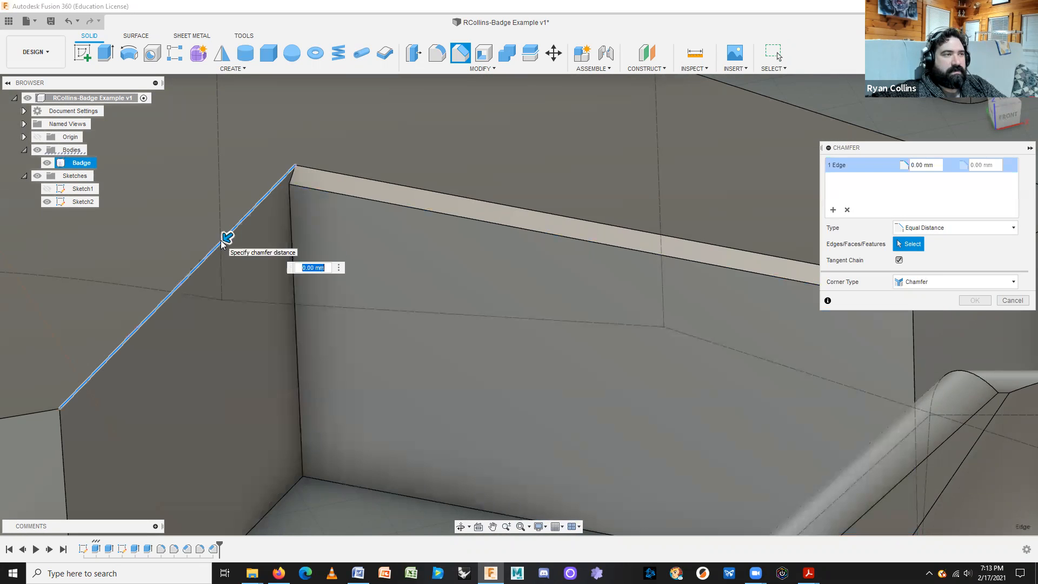
text(1)
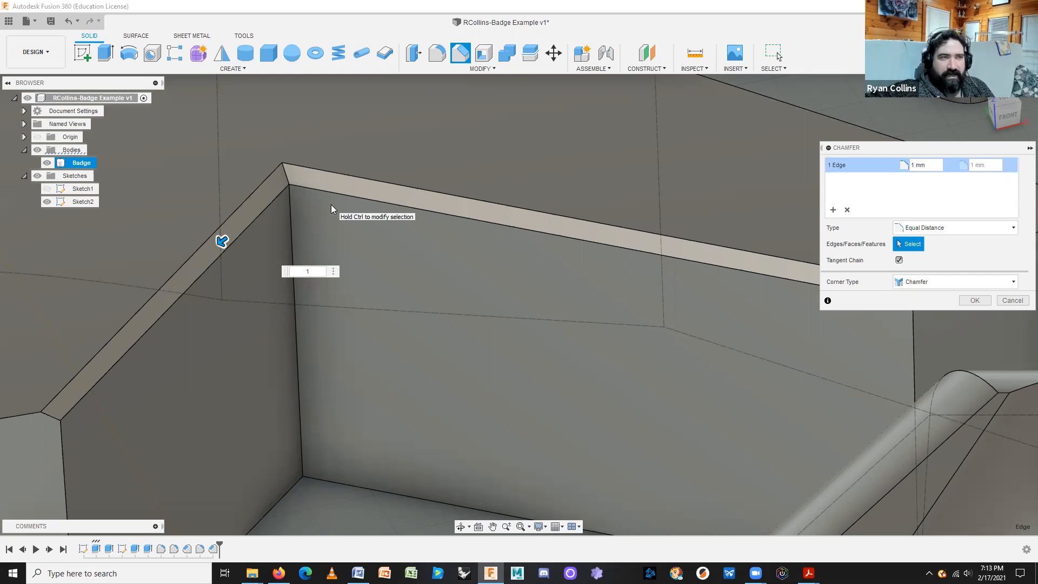
middle_drag(470, 229, 440, 183)
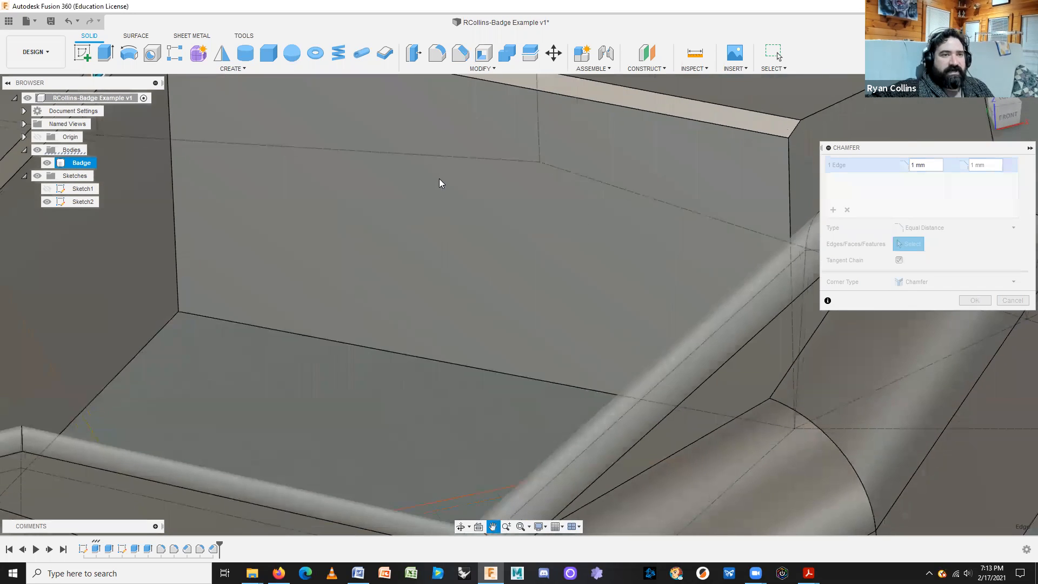
scroll(584, 335, down, 2)
scroll(584, 335, down, 1)
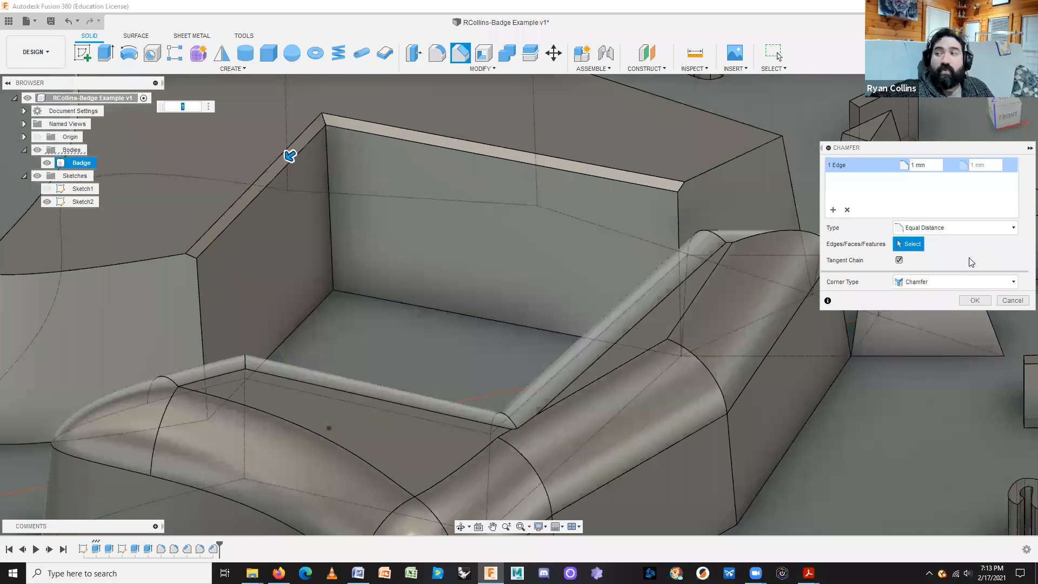
click(975, 300)
middle_drag(290, 260, 621, 363)
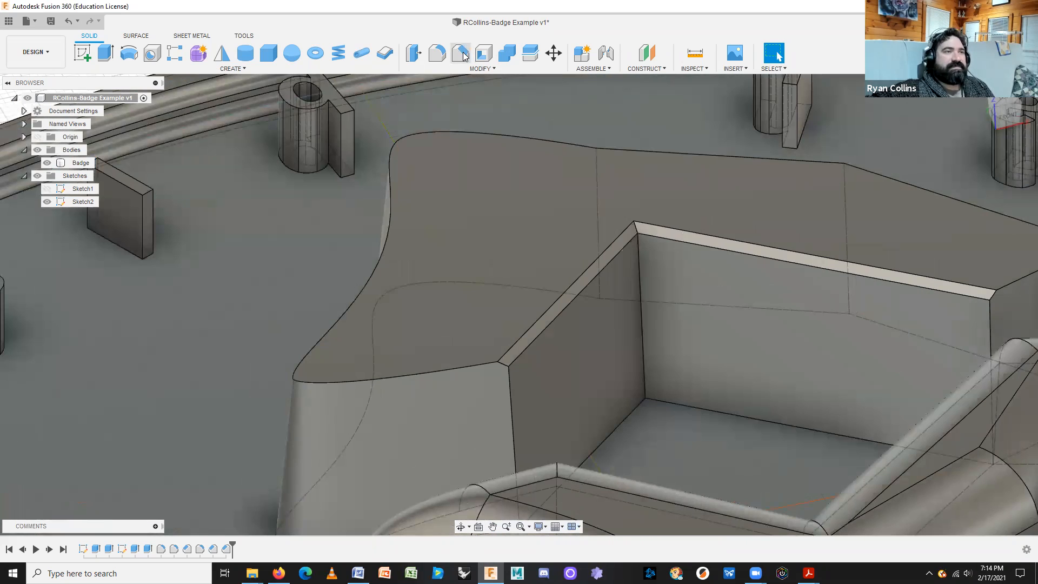
click(460, 53)
click(433, 246)
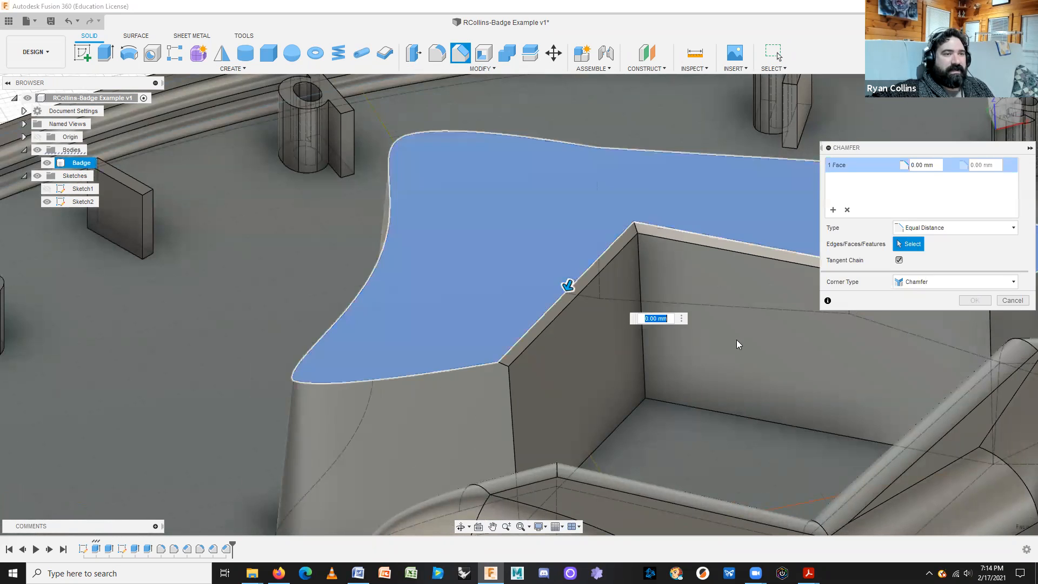
middle_drag(792, 370, 712, 359)
text(1)
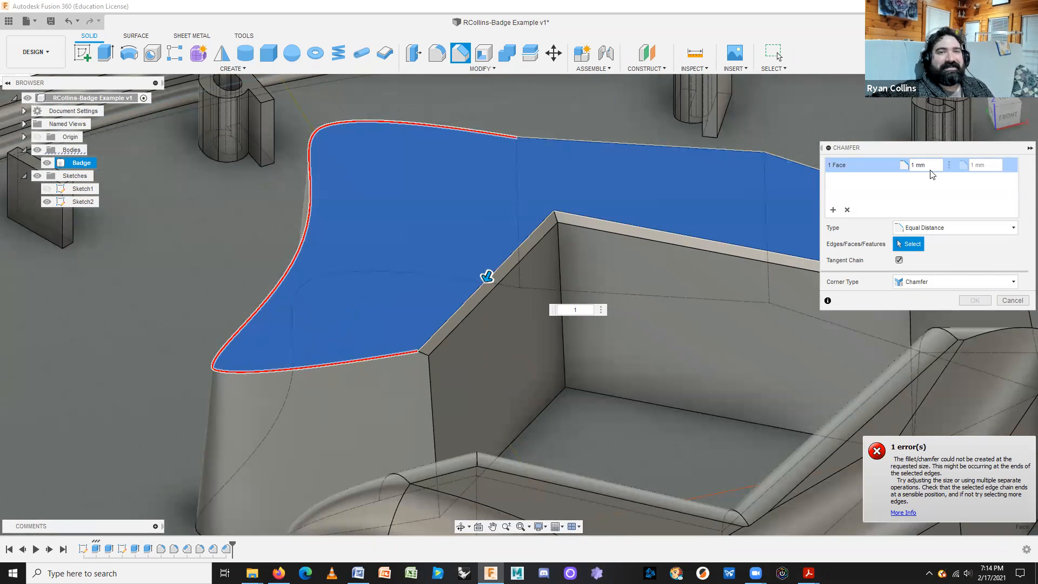
click(847, 210)
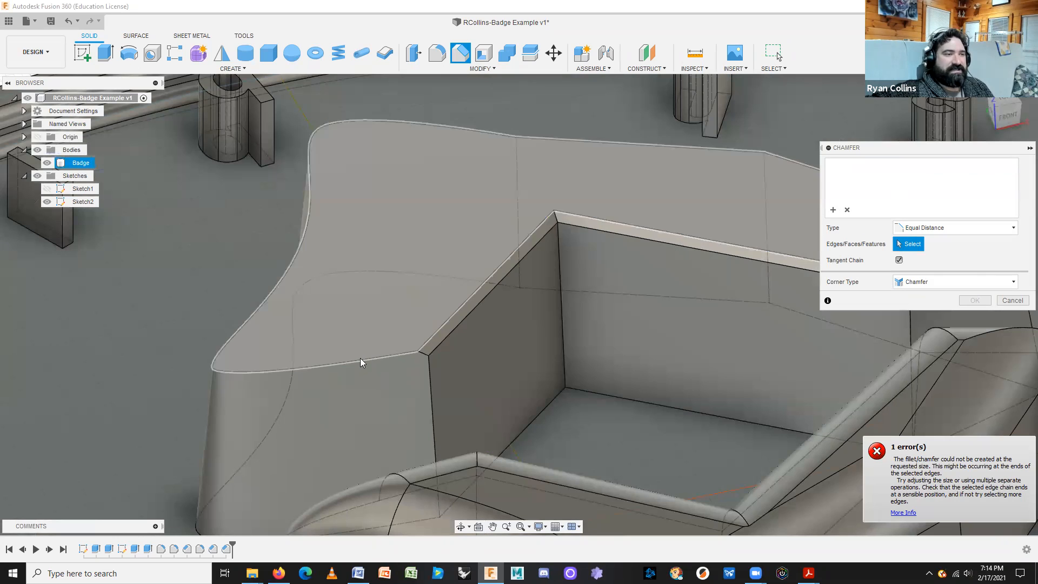
click(358, 360)
text(1)
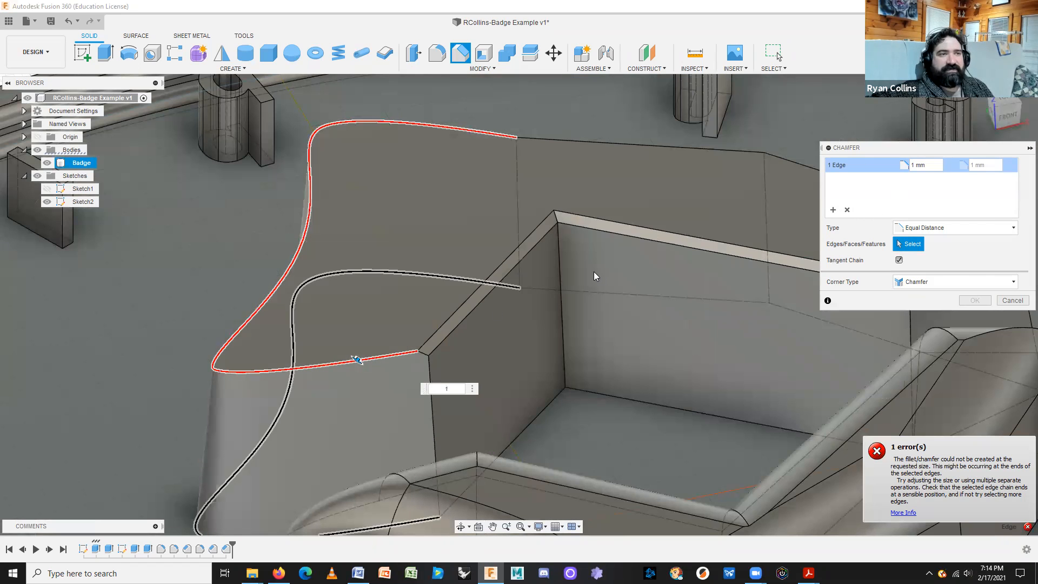
middle_drag(568, 343, 395, 317)
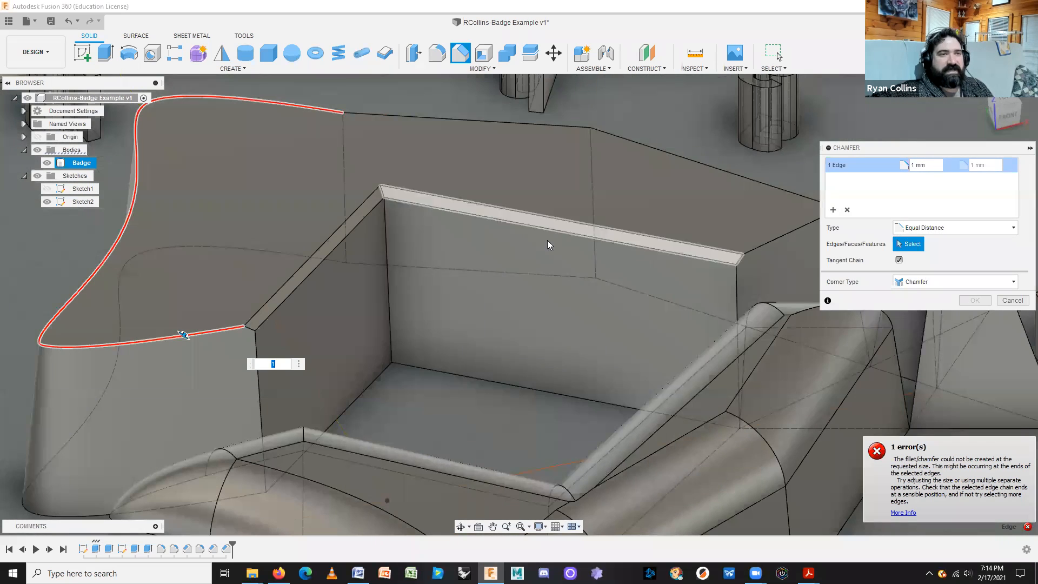
click(1017, 300)
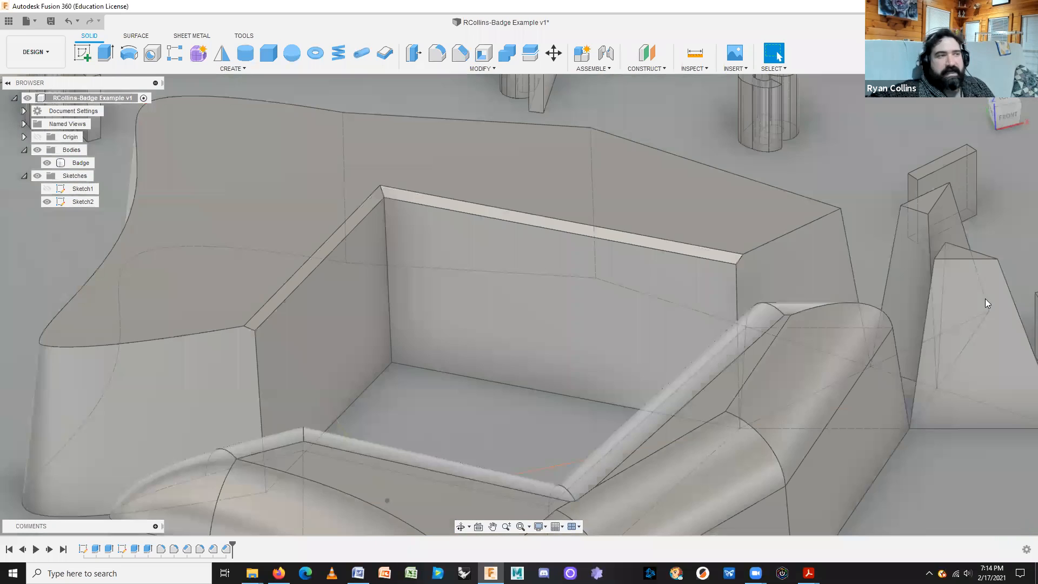
scroll(634, 385, up, 2)
scroll(632, 397, down, 3)
scroll(631, 396, down, 4)
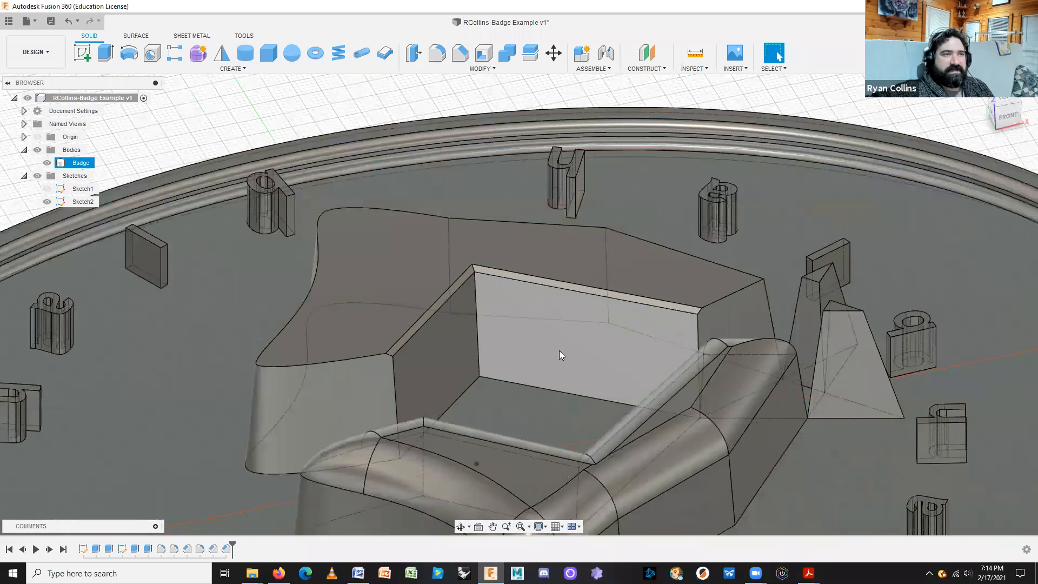
middle_drag(428, 359, 705, 233)
scroll(706, 233, down, 3)
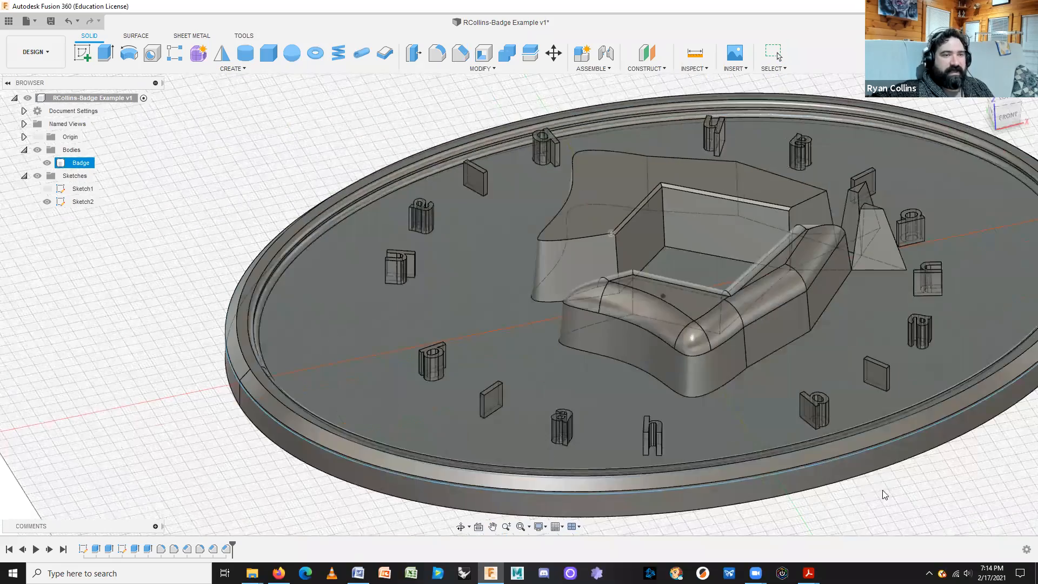
click(931, 514)
middle_drag(787, 455, 602, 360)
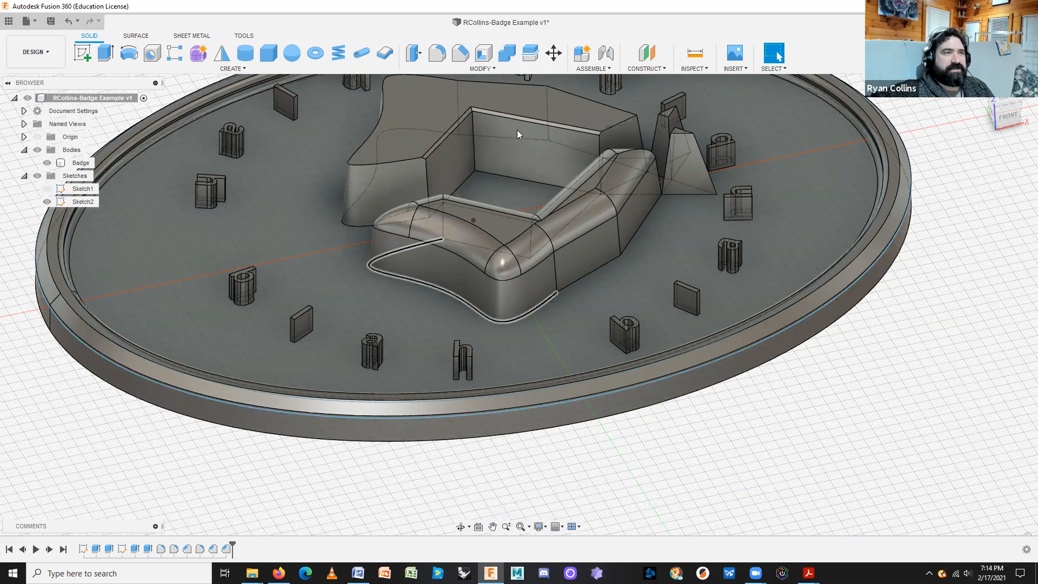
click(489, 68)
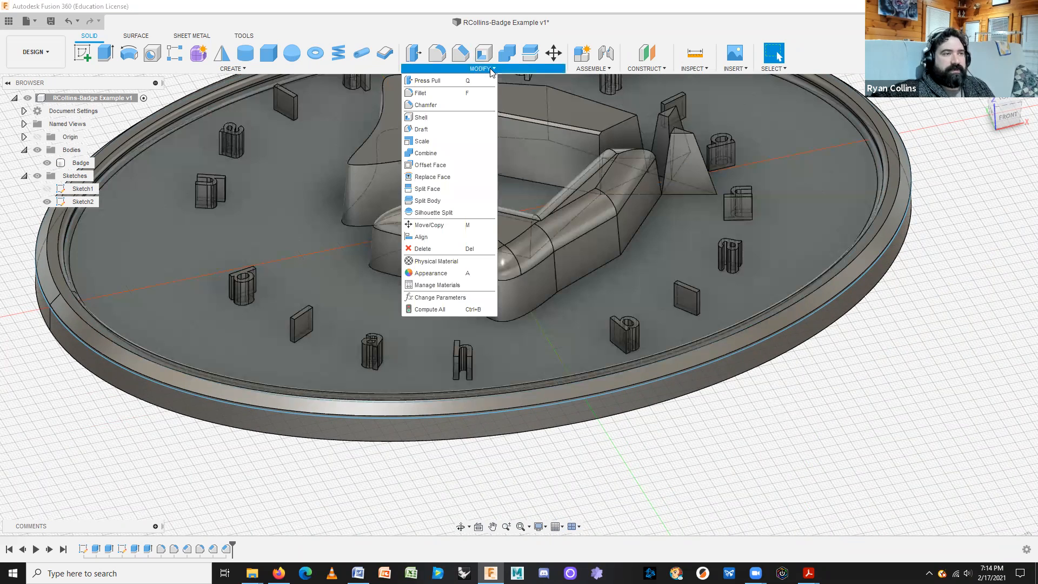
click(491, 69)
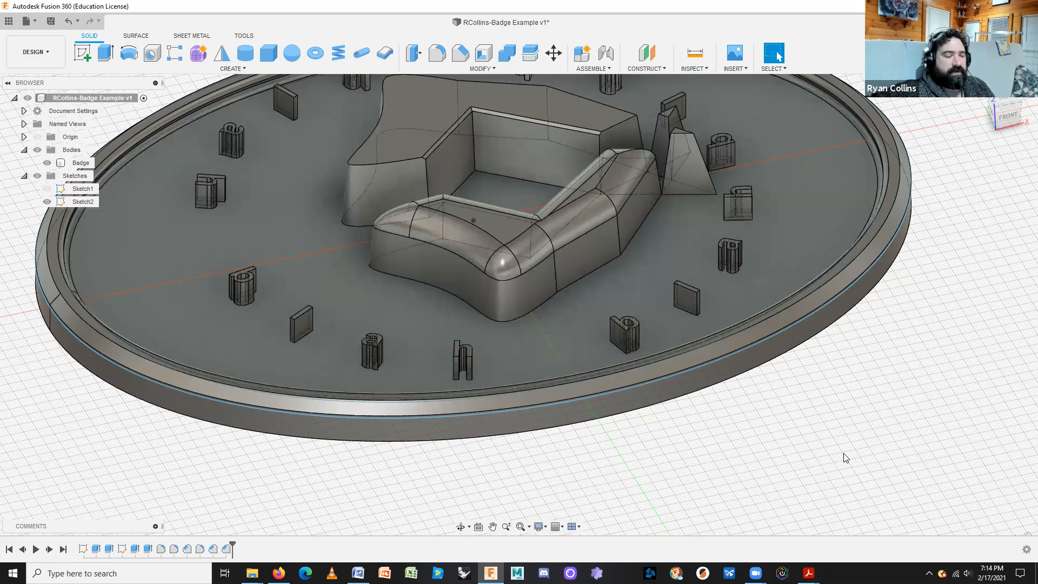
scroll(846, 458, down, 3)
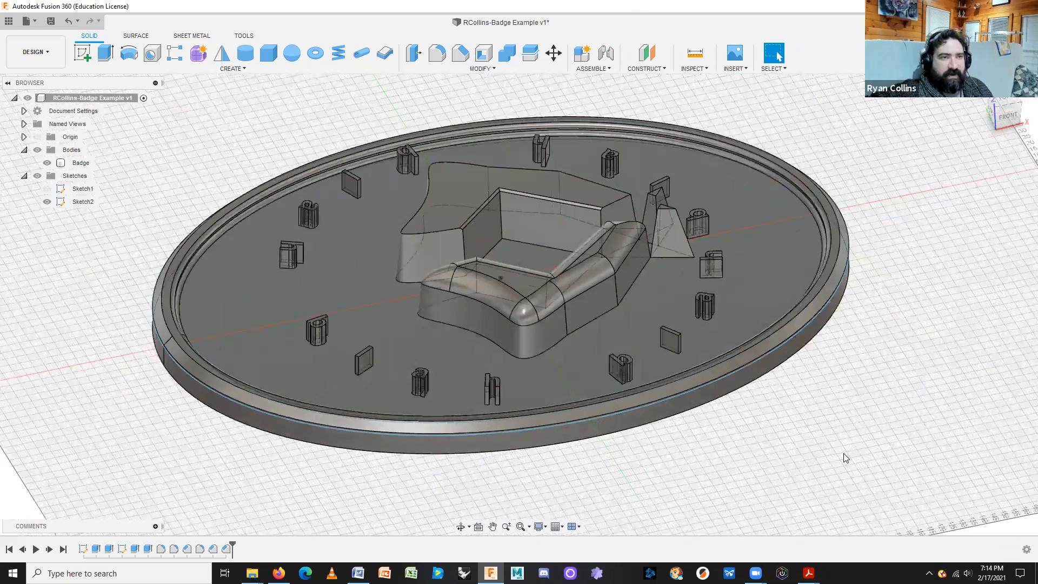
scroll(846, 458, down, 2)
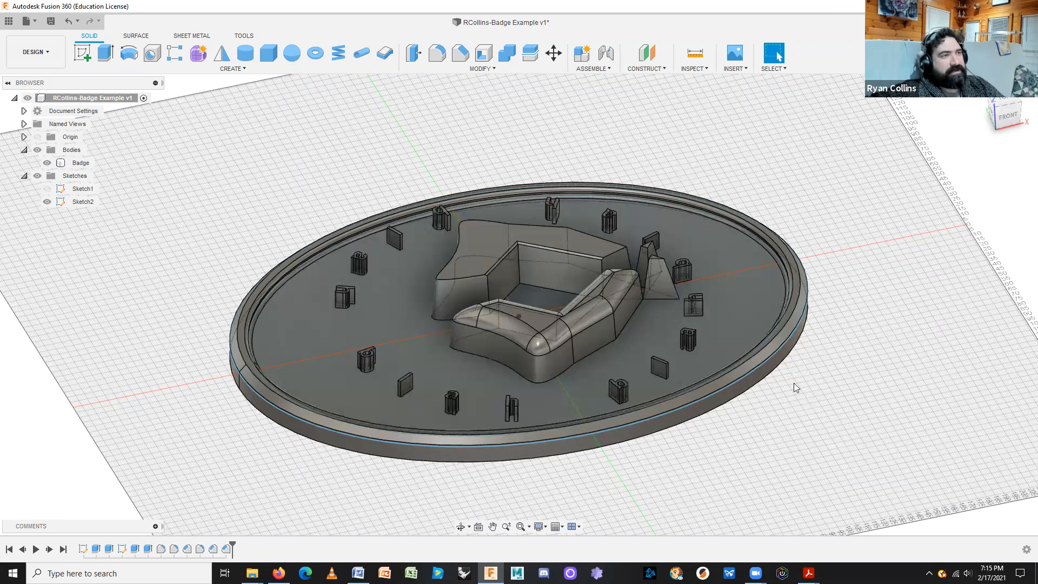
click(478, 69)
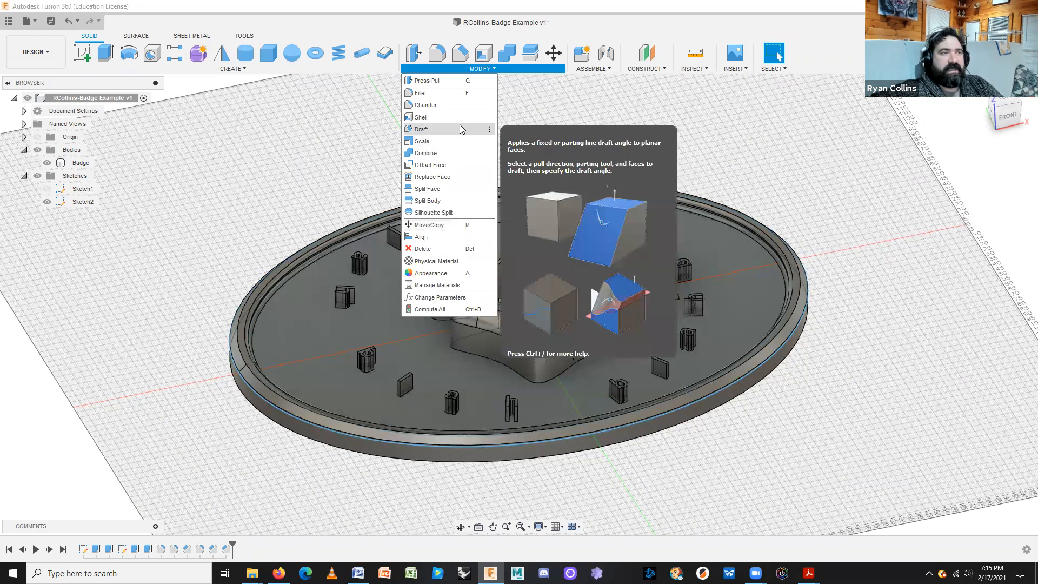
click(772, 158)
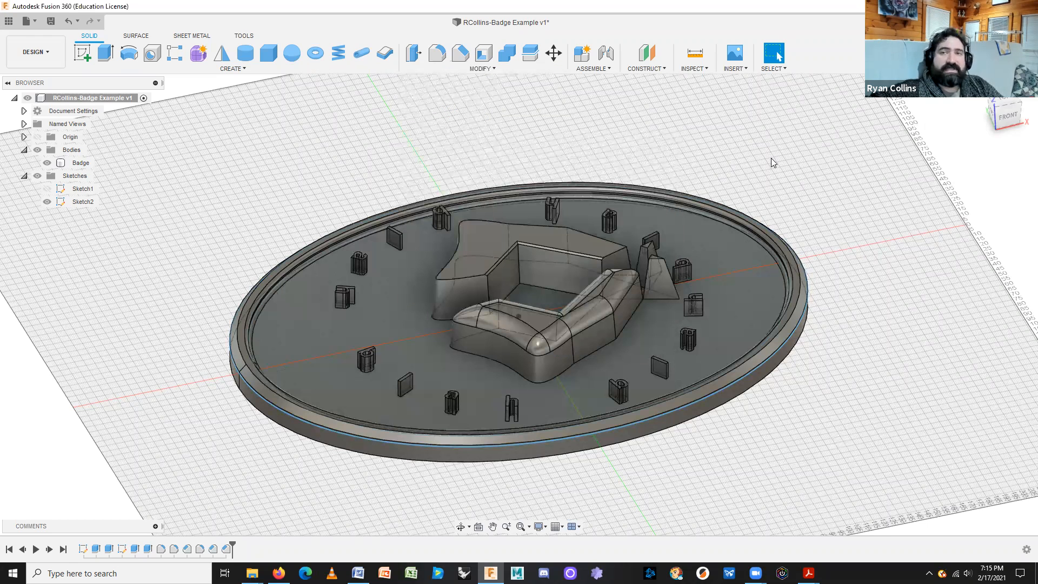